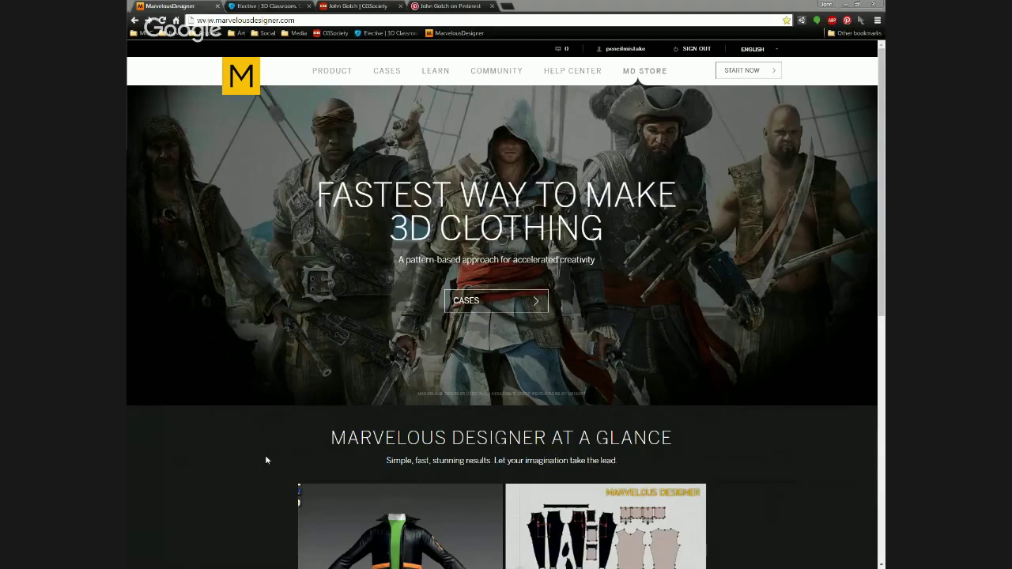
Show the Introduction to Marvelous Designer course page on CGMA, and switch to the instructor's CGSociety portfolio.
{"action": "mouse_move", "coordinate": [475, 560]}
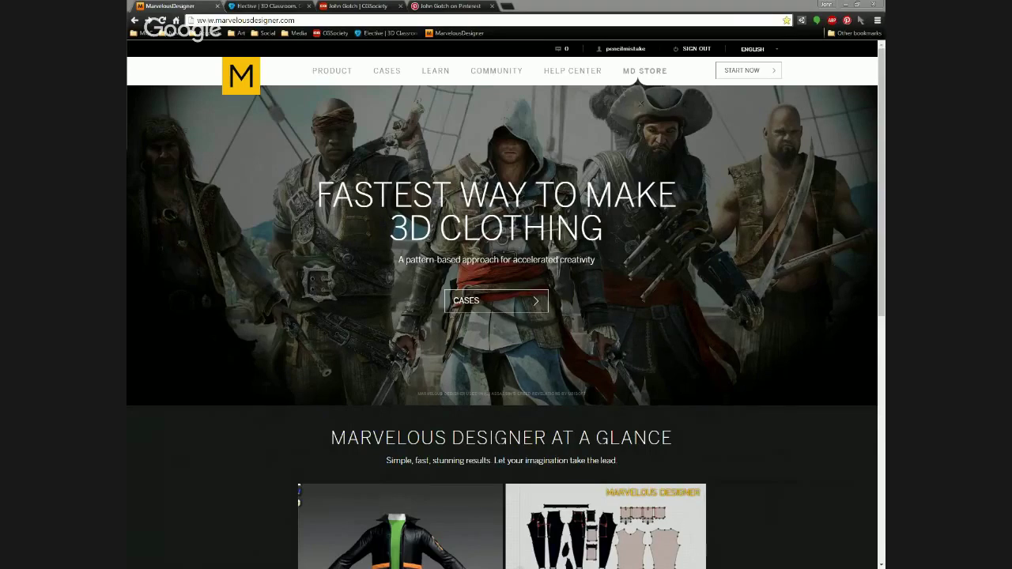
{"action": "left_click", "coordinate": [270, 7]}
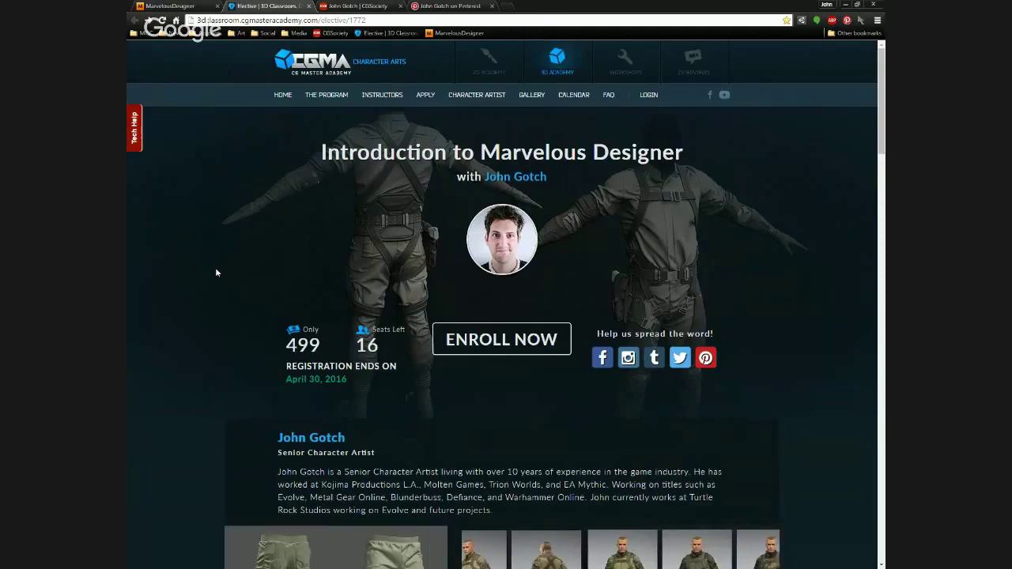
{"action": "left_click", "coordinate": [359, 6]}
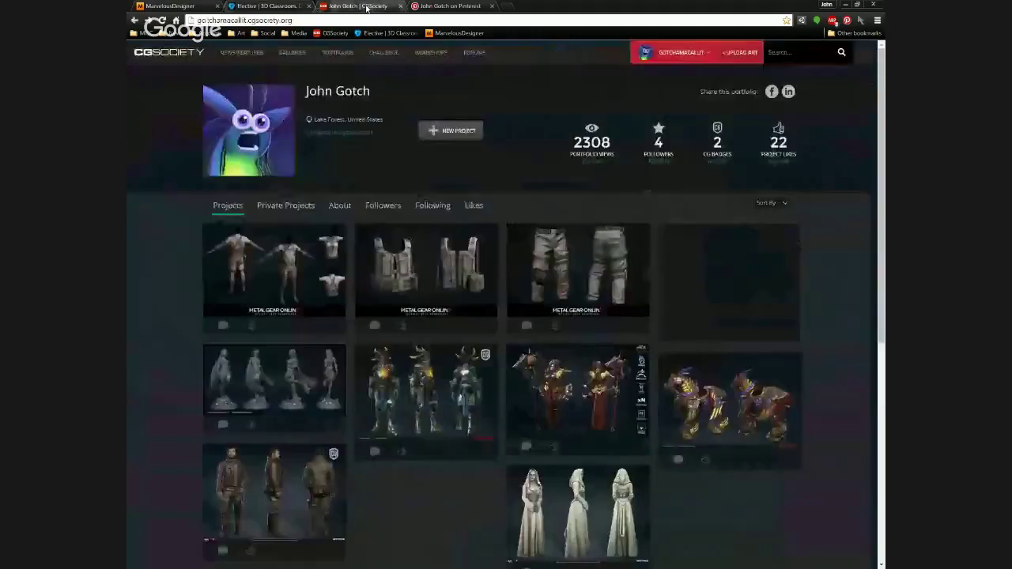
{"action": "mouse_move", "coordinate": [530, 304]}
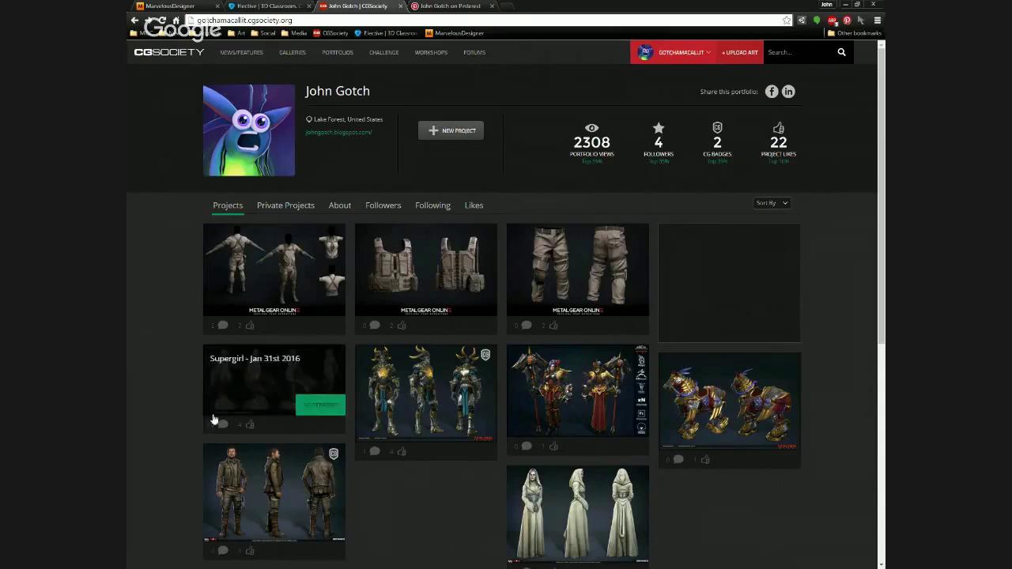
Open the Metal Gear Online Base Infiltrator Outfit project and examine its main render and first garment and pattern images.
{"action": "left_click", "coordinate": [335, 311]}
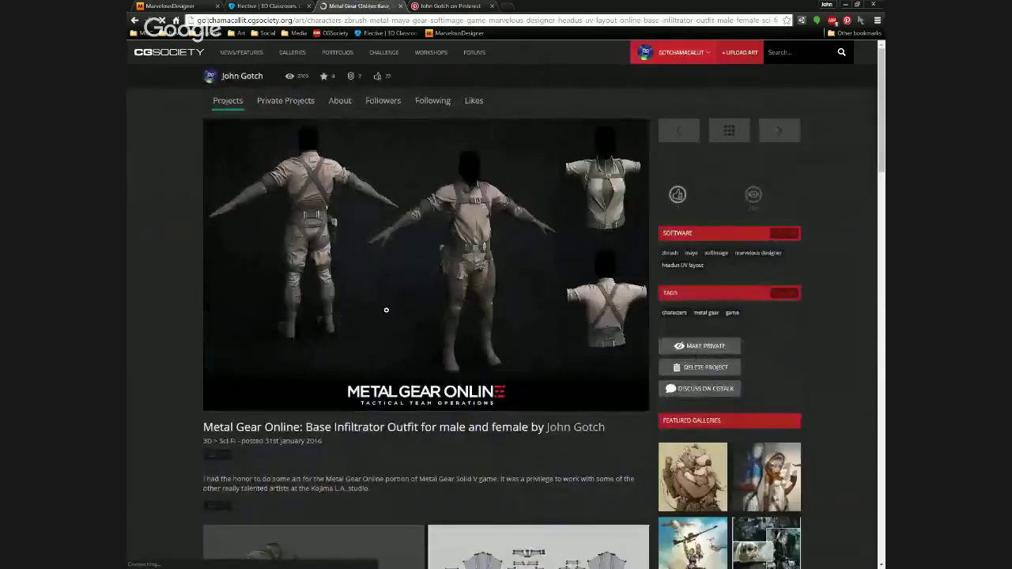
{"action": "scroll", "coordinate": [330, 211], "scroll_direction": "down", "scroll_amount": 3}
{"action": "scroll", "coordinate": [330, 211], "scroll_direction": "down", "scroll_amount": 4}
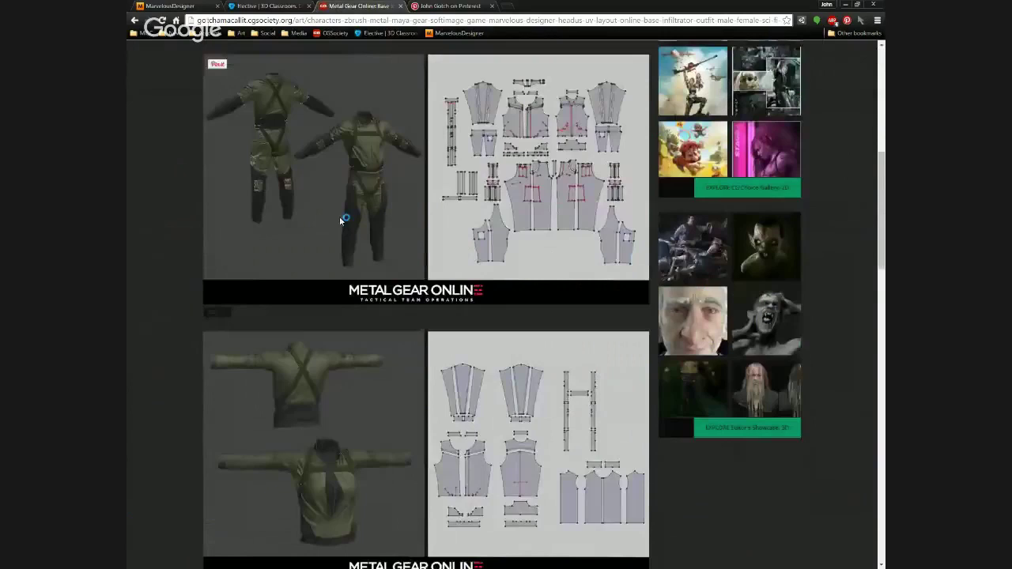
{"action": "scroll", "coordinate": [331, 173], "scroll_direction": "up", "scroll_amount": 1}
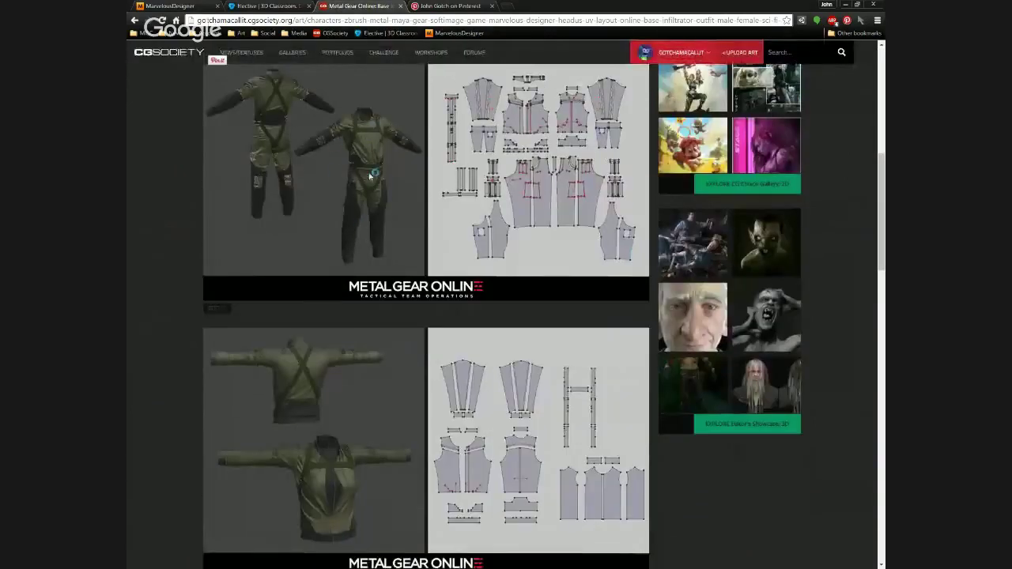
{"action": "scroll", "coordinate": [372, 229], "scroll_direction": "up", "scroll_amount": 1}
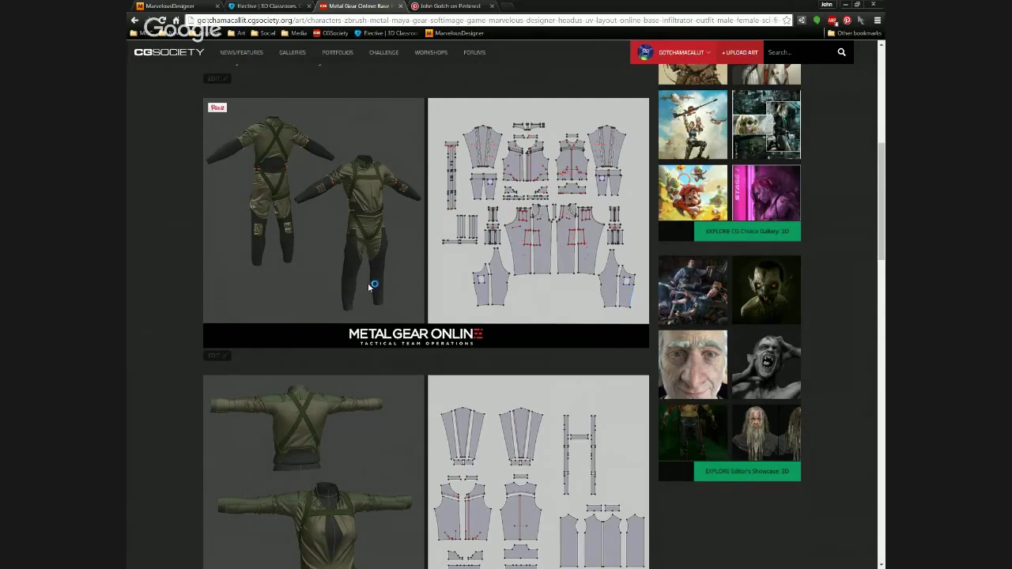
{"action": "scroll", "coordinate": [373, 269], "scroll_direction": "up", "scroll_amount": 5}
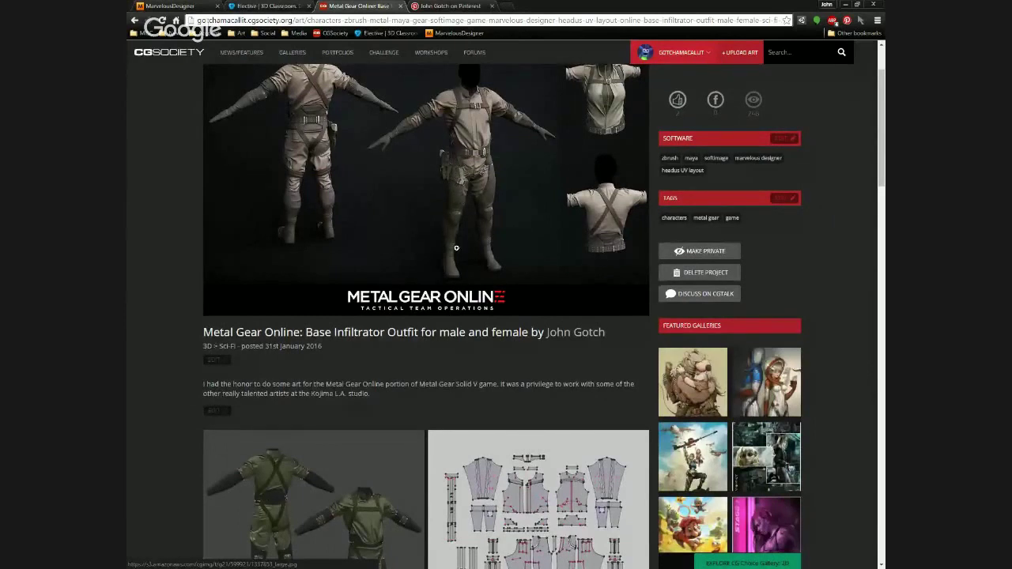
{"action": "scroll", "coordinate": [455, 248], "scroll_direction": "down", "scroll_amount": 2}
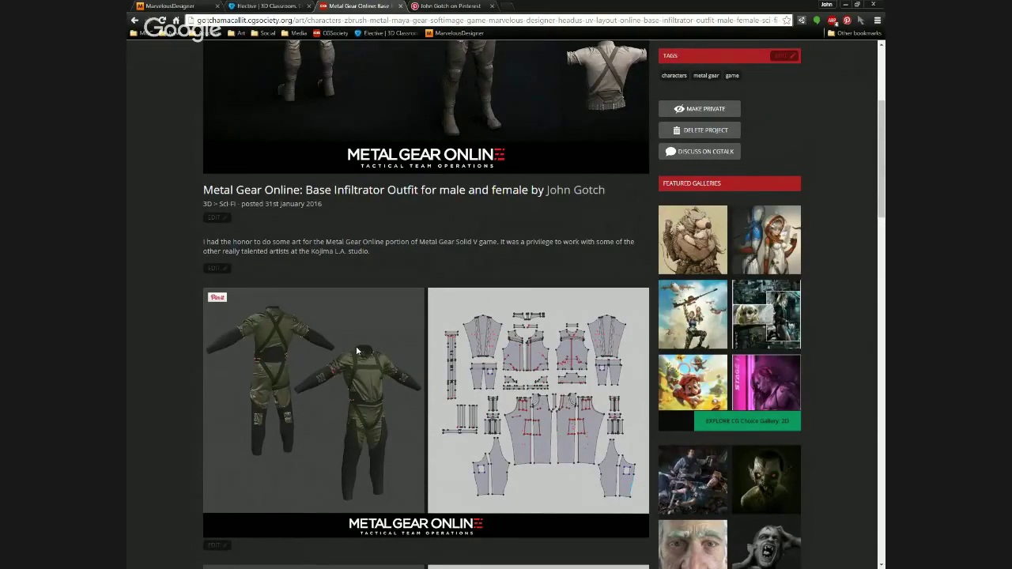
{"action": "scroll", "coordinate": [358, 351], "scroll_direction": "down", "scroll_amount": 1}
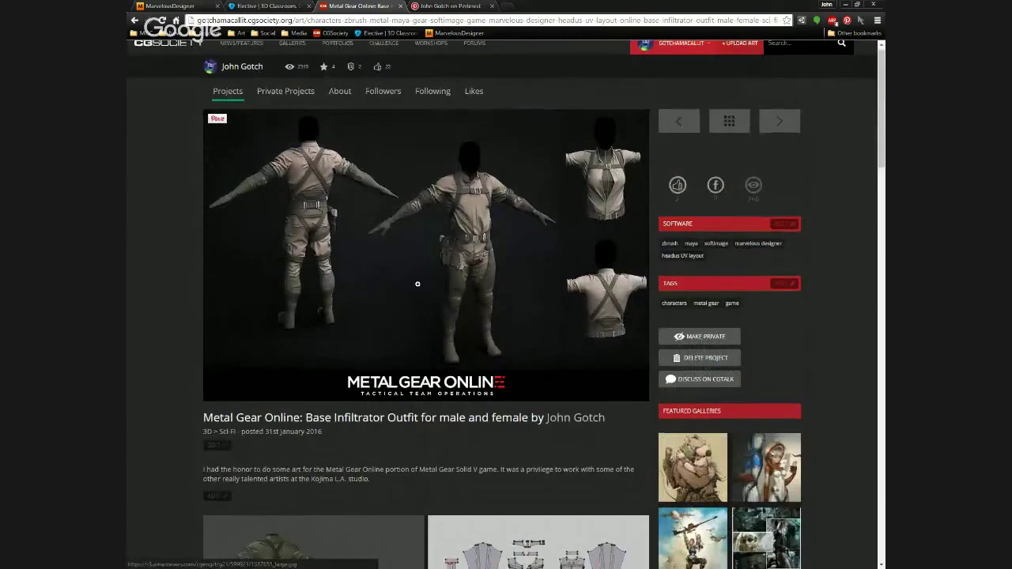
Compare the full-body outfit and the female shirt with their flat pattern layouts on the project page.
{"action": "scroll", "coordinate": [418, 323], "scroll_direction": "down", "scroll_amount": 7}
{"action": "scroll", "coordinate": [419, 312], "scroll_direction": "up", "scroll_amount": 1}
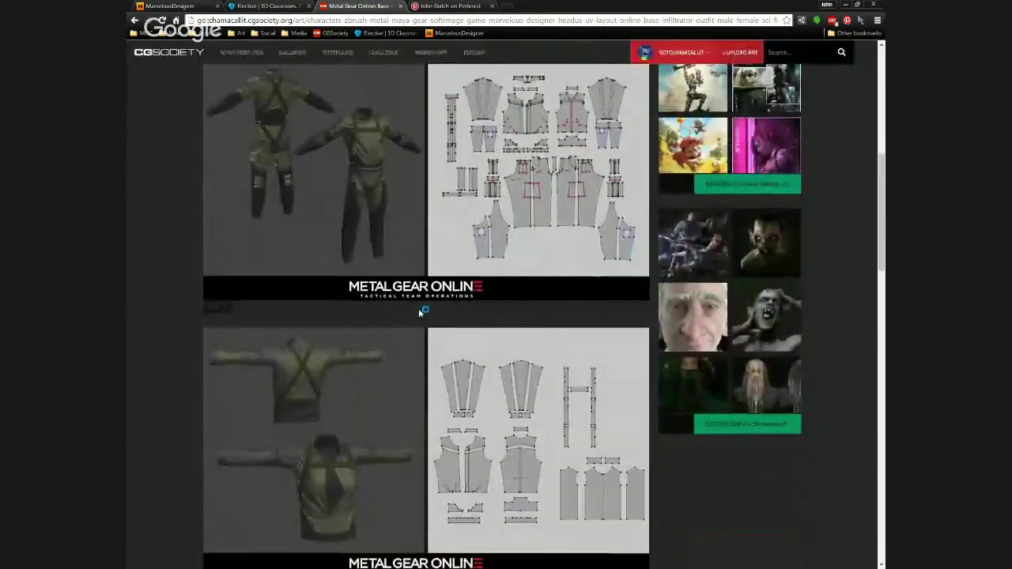
{"action": "scroll", "coordinate": [419, 312], "scroll_direction": "up", "scroll_amount": 2}
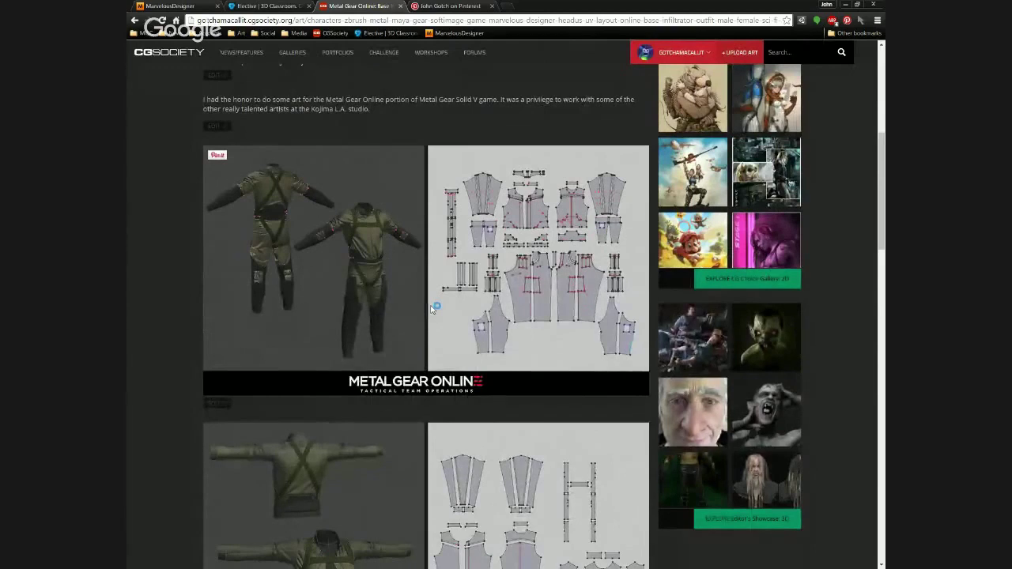
{"action": "scroll", "coordinate": [432, 308], "scroll_direction": "up", "scroll_amount": 2}
{"action": "scroll", "coordinate": [437, 304], "scroll_direction": "up", "scroll_amount": 1}
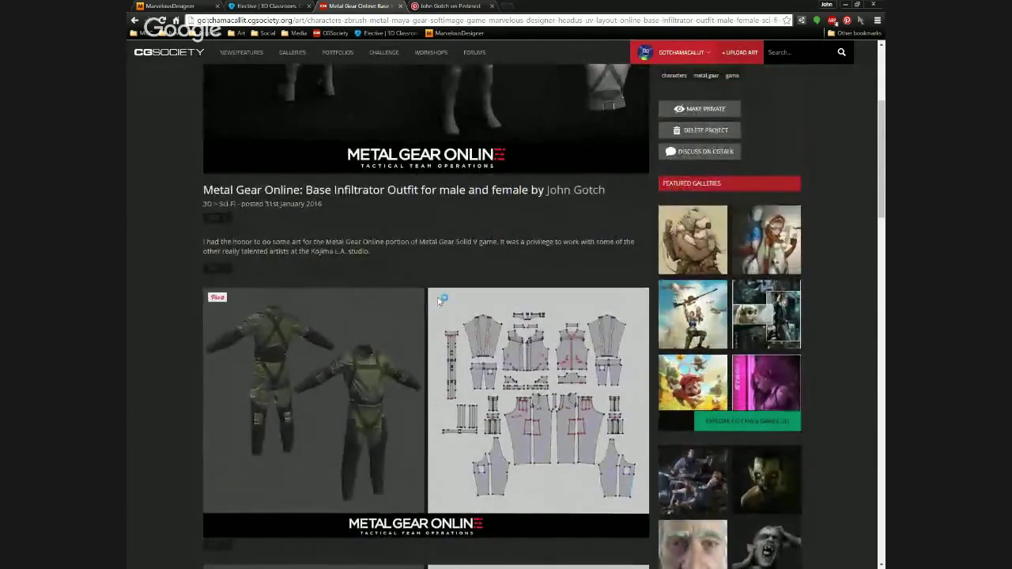
{"action": "scroll", "coordinate": [439, 301], "scroll_direction": "up", "scroll_amount": 2}
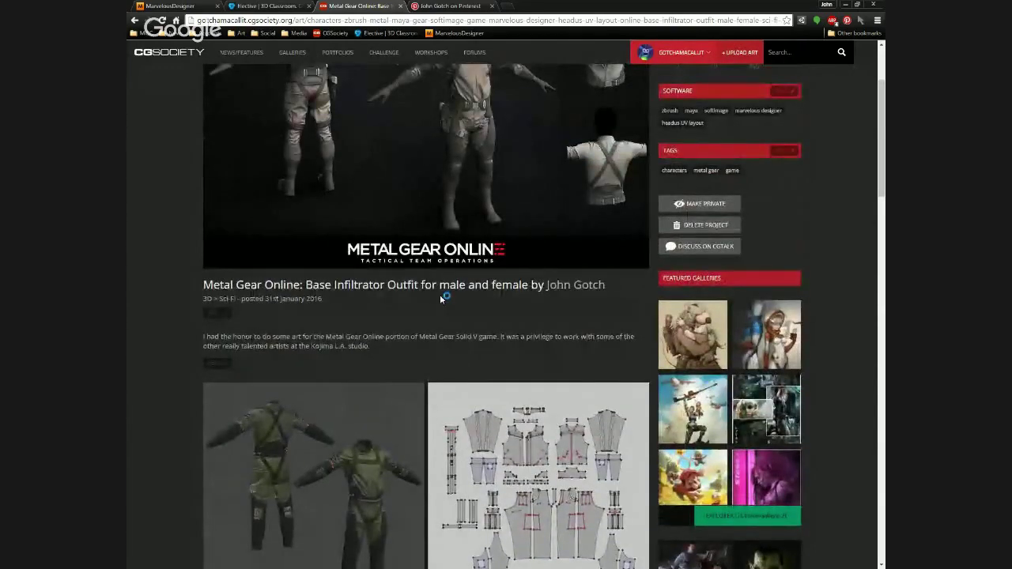
{"action": "scroll", "coordinate": [361, 359], "scroll_direction": "down", "scroll_amount": 3}
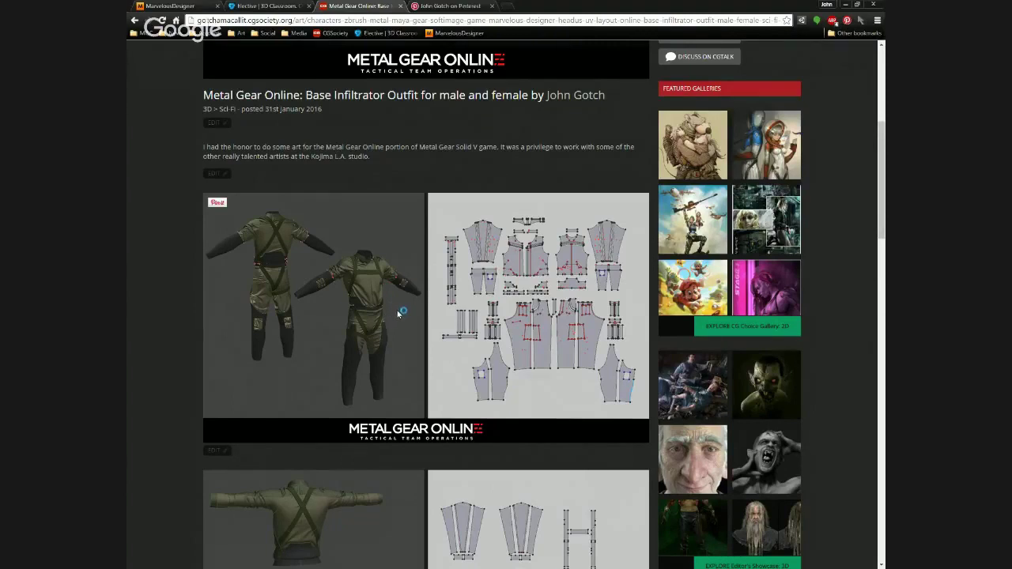
{"action": "scroll", "coordinate": [397, 314], "scroll_direction": "down", "scroll_amount": 2}
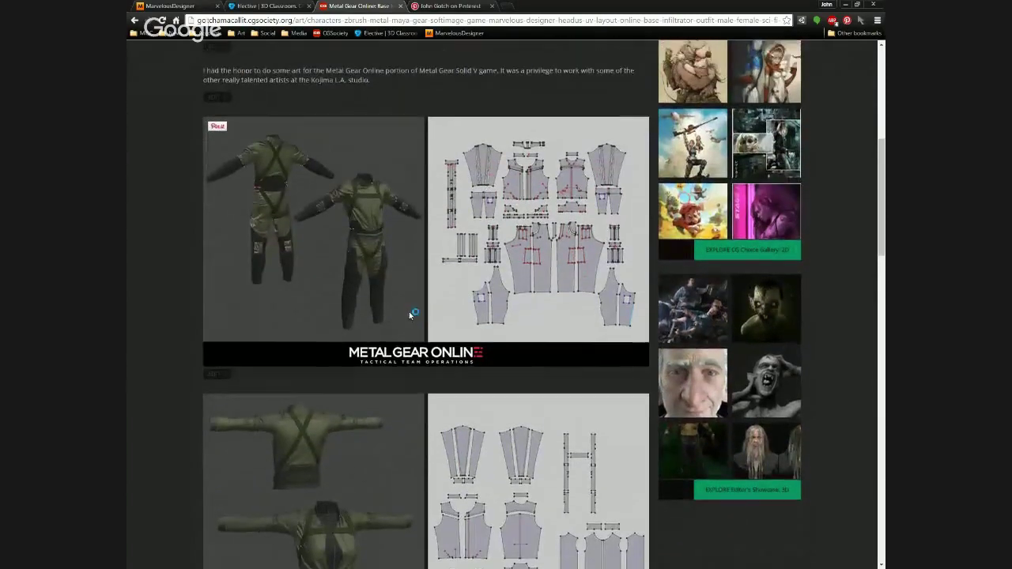
{"action": "scroll", "coordinate": [409, 314], "scroll_direction": "up", "scroll_amount": 3}
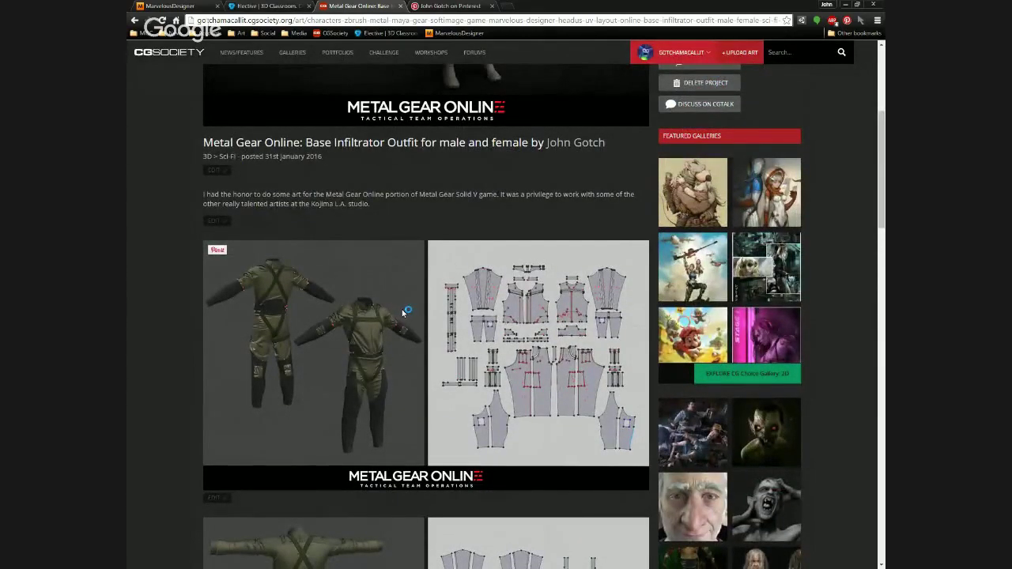
{"action": "scroll", "coordinate": [404, 312], "scroll_direction": "down", "scroll_amount": 1}
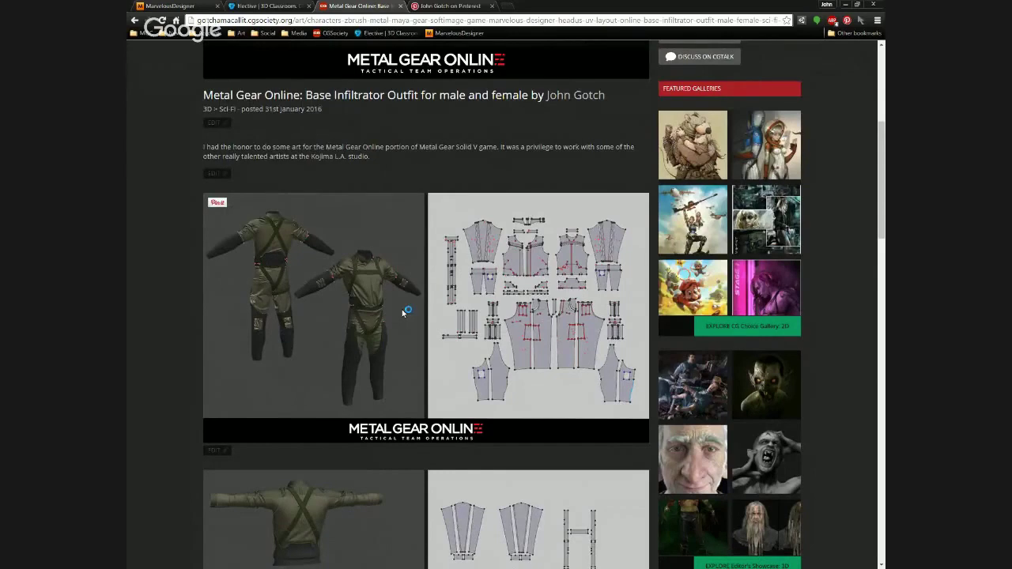
{"action": "scroll", "coordinate": [402, 309], "scroll_direction": "down", "scroll_amount": 1}
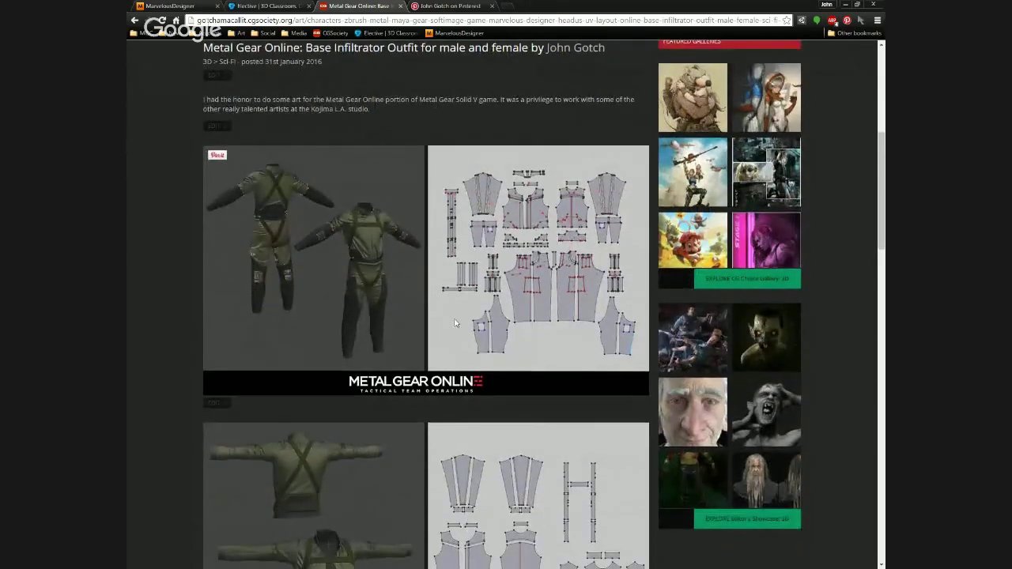
Examine the in-game screenshots of the male and female outfits, and review the pattern layouts once more.
{"action": "scroll", "coordinate": [454, 323], "scroll_direction": "down", "scroll_amount": 1}
{"action": "scroll", "coordinate": [454, 323], "scroll_direction": "down", "scroll_amount": 7}
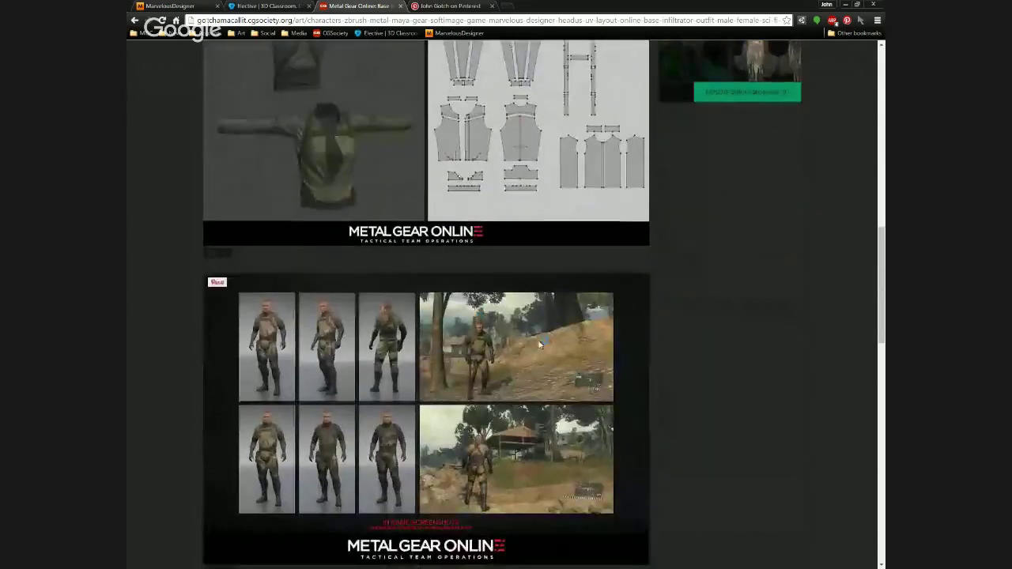
{"action": "scroll", "coordinate": [630, 368], "scroll_direction": "up", "scroll_amount": 1}
{"action": "scroll", "coordinate": [656, 353], "scroll_direction": "down", "scroll_amount": 5}
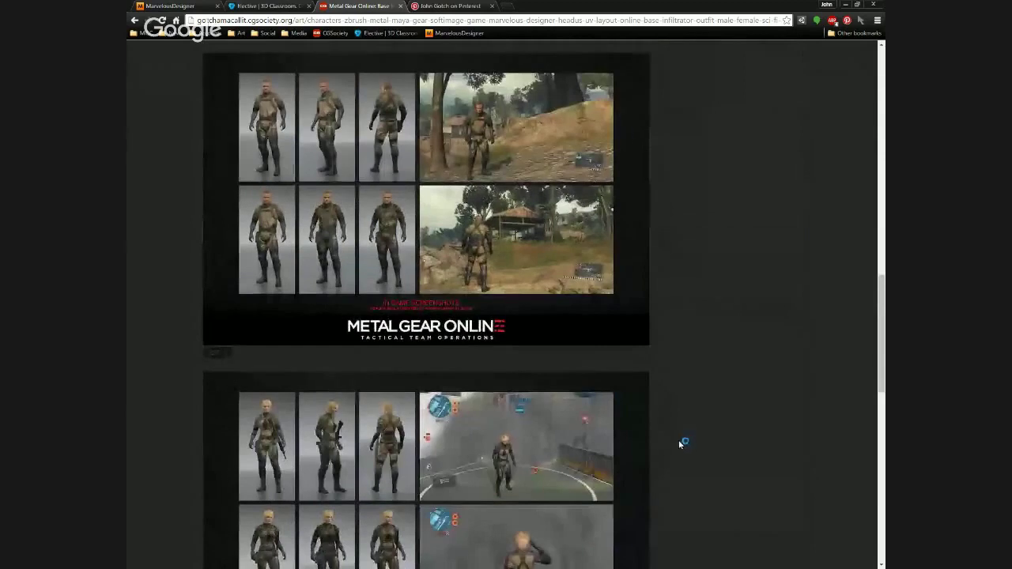
{"action": "scroll", "coordinate": [684, 430], "scroll_direction": "up", "scroll_amount": 3}
{"action": "scroll", "coordinate": [692, 413], "scroll_direction": "up", "scroll_amount": 10}
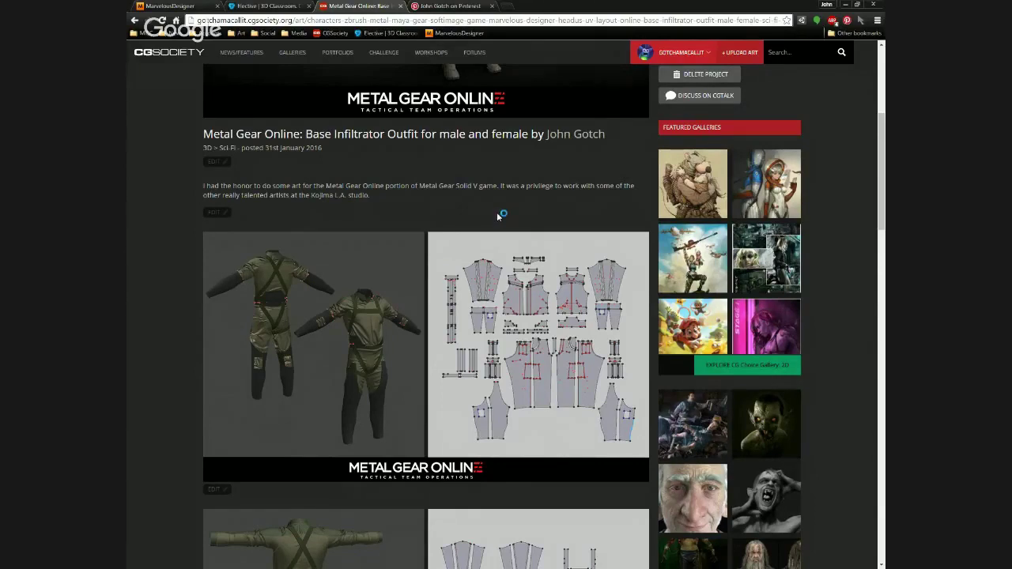
{"action": "scroll", "coordinate": [485, 189], "scroll_direction": "down", "scroll_amount": 4}
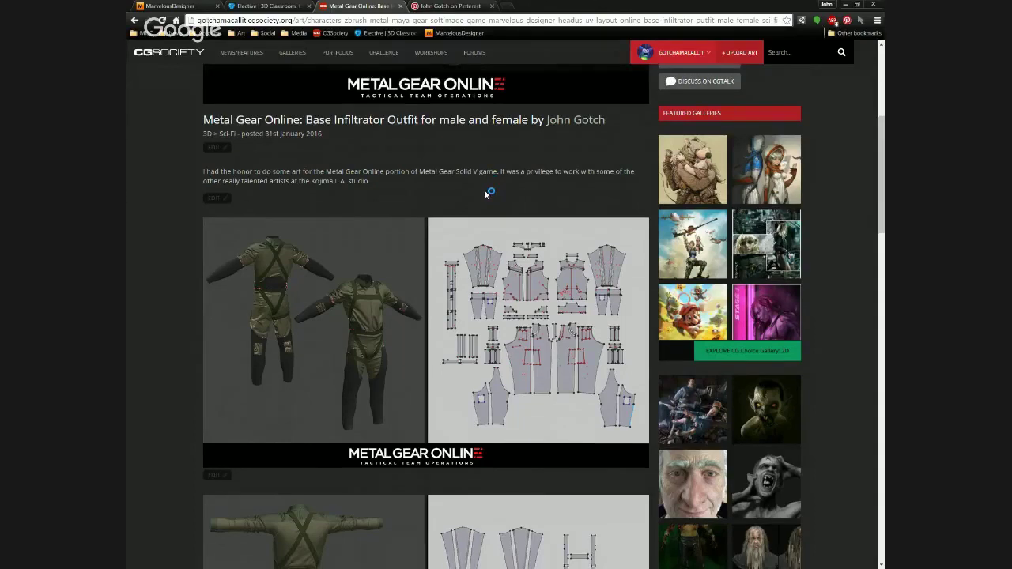
{"action": "scroll", "coordinate": [486, 192], "scroll_direction": "down", "scroll_amount": 6}
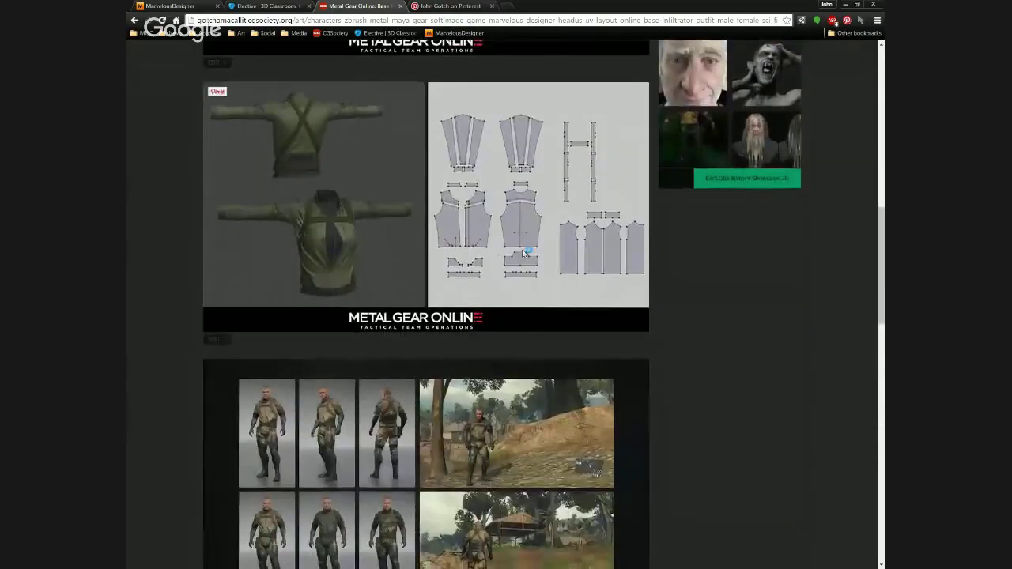
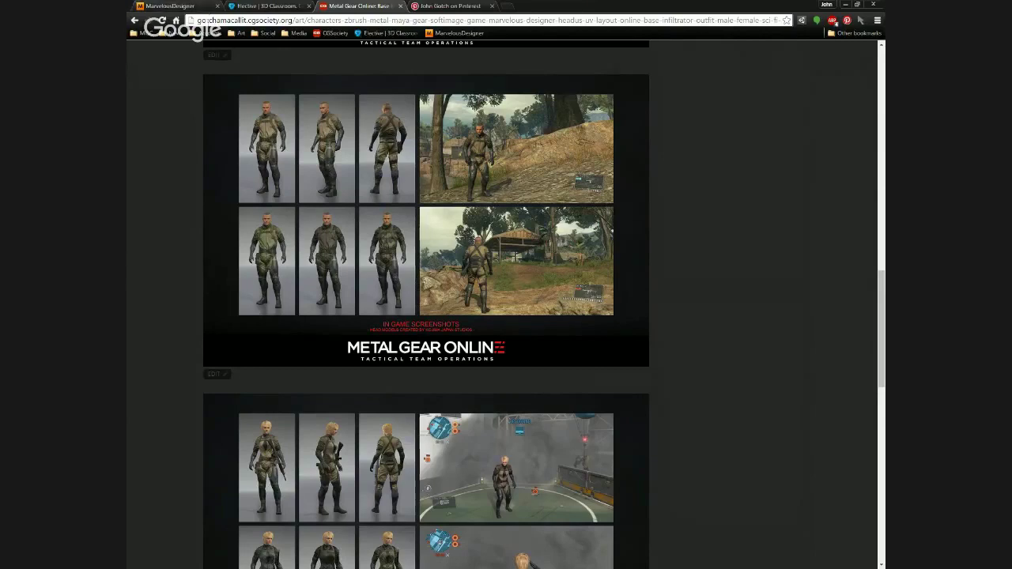
Switch to Marvelous Designer and bring up the garment file browser, discarding unsaved changes to the current pants.
{"action": "key", "text": "alt+Tab"}
{"action": "left_click", "coordinate": [159, 12]}
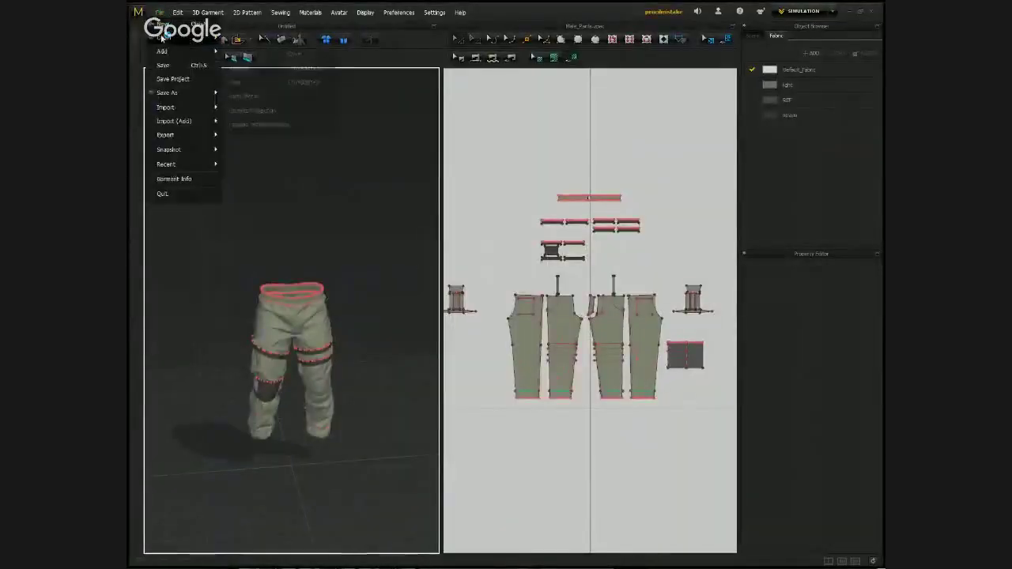
{"action": "left_click", "coordinate": [162, 38]}
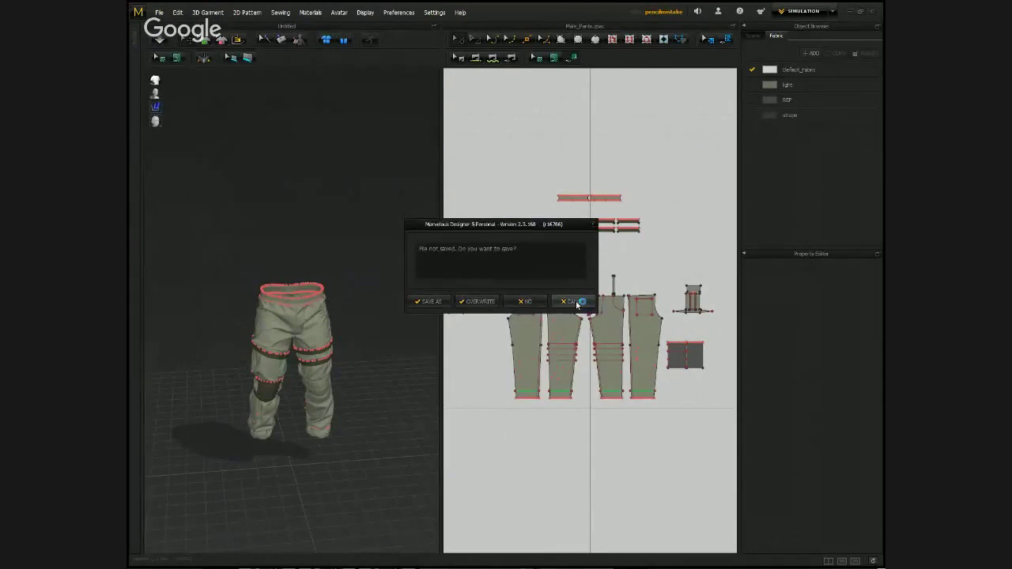
{"action": "left_click", "coordinate": [577, 304]}
{"action": "left_click", "coordinate": [158, 12]}
{"action": "left_click", "coordinate": [237, 40]}
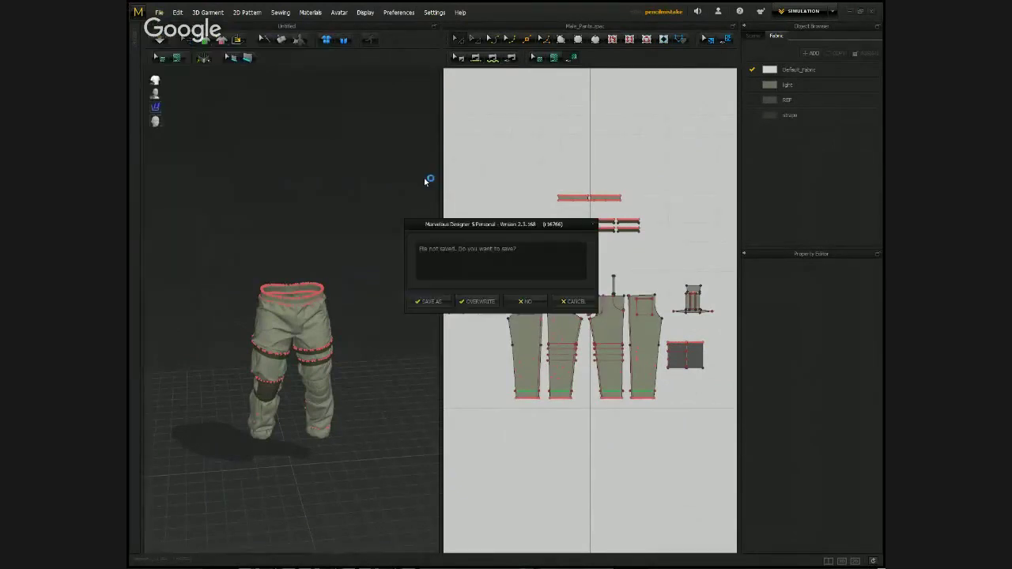
{"action": "left_click", "coordinate": [524, 301]}
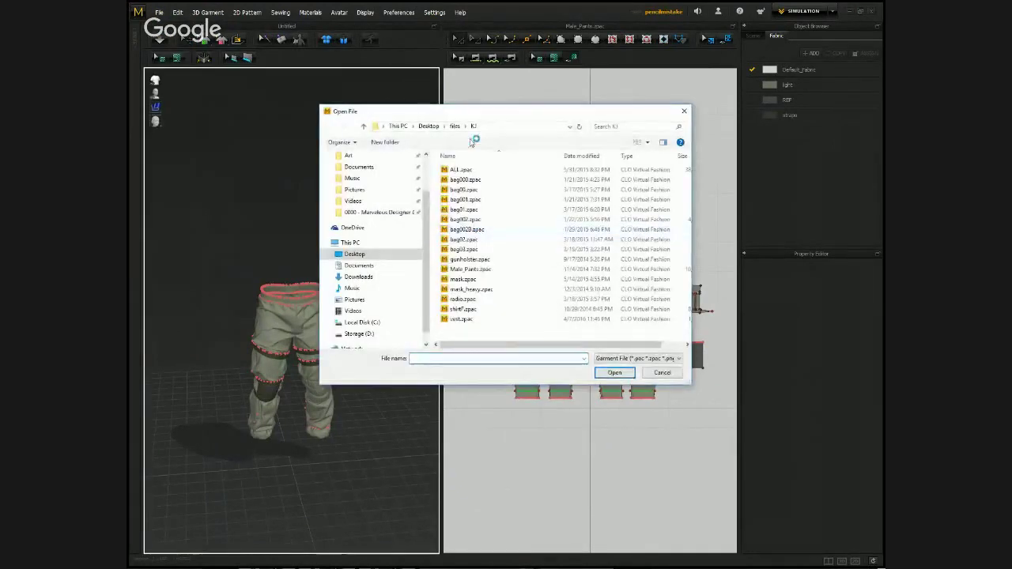
Open the garment file SHIRT-collar_02.zpac from the CL folder inside the files folder.
{"action": "left_click", "coordinate": [454, 126]}
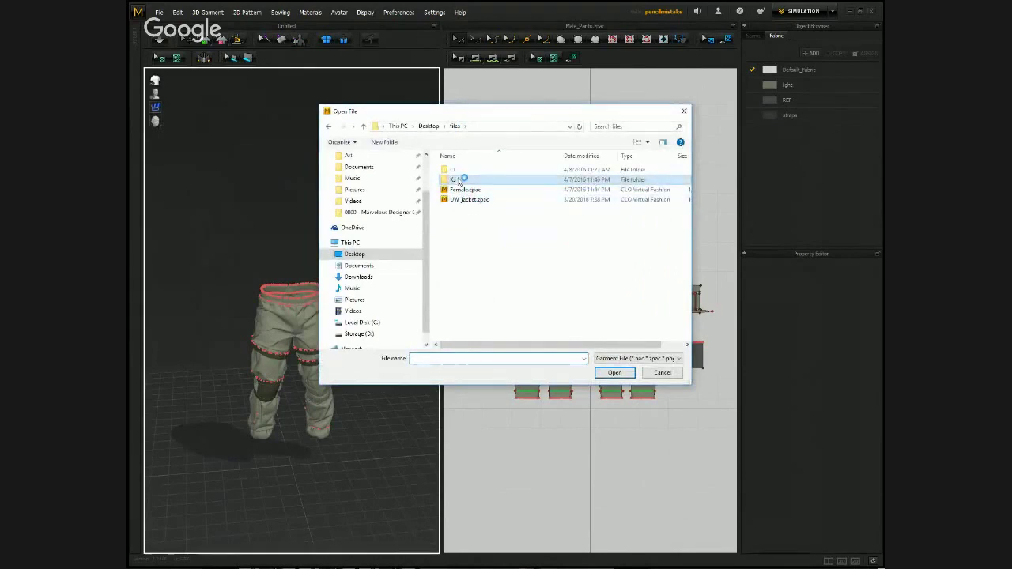
{"action": "double_click", "coordinate": [453, 169]}
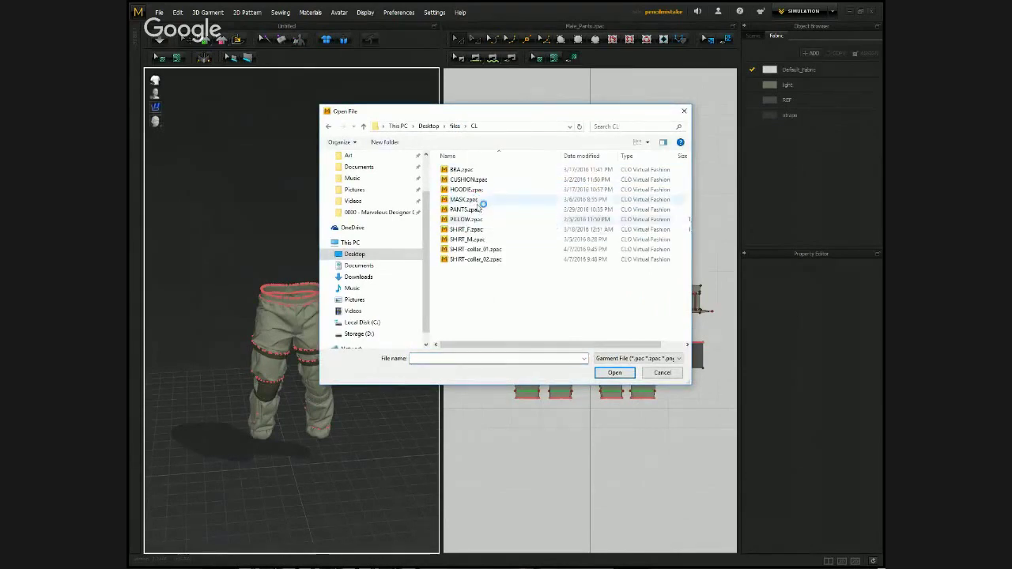
{"action": "double_click", "coordinate": [478, 259]}
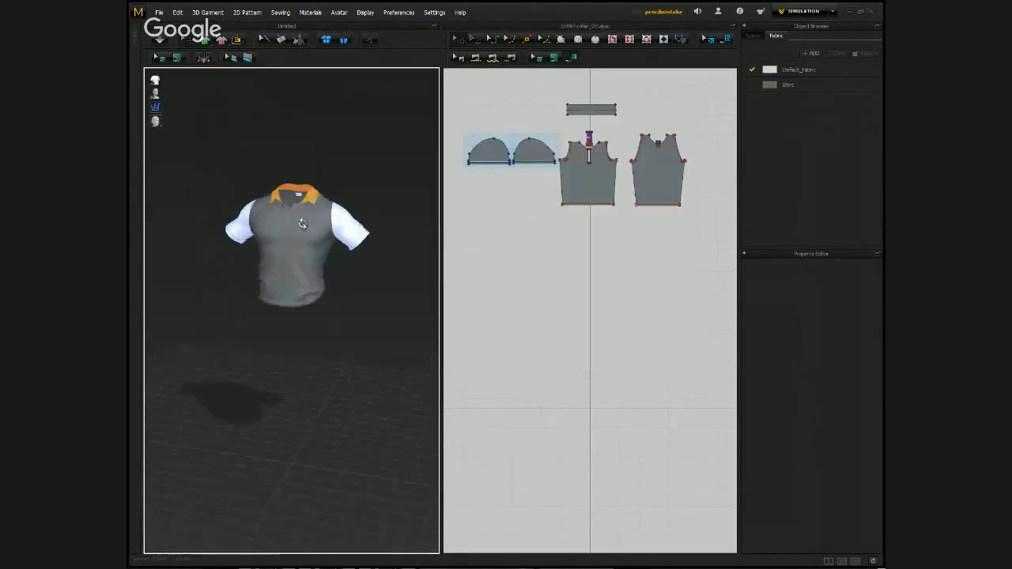
Inspect the shirt's neckline in 3D and select the collar pattern piece.
{"action": "scroll", "coordinate": [302, 224], "scroll_direction": "up", "scroll_amount": 5}
{"action": "right_click_drag", "start_coordinate": [302, 223], "coordinate": [257, 143]}
{"action": "left_click", "coordinate": [320, 213]}
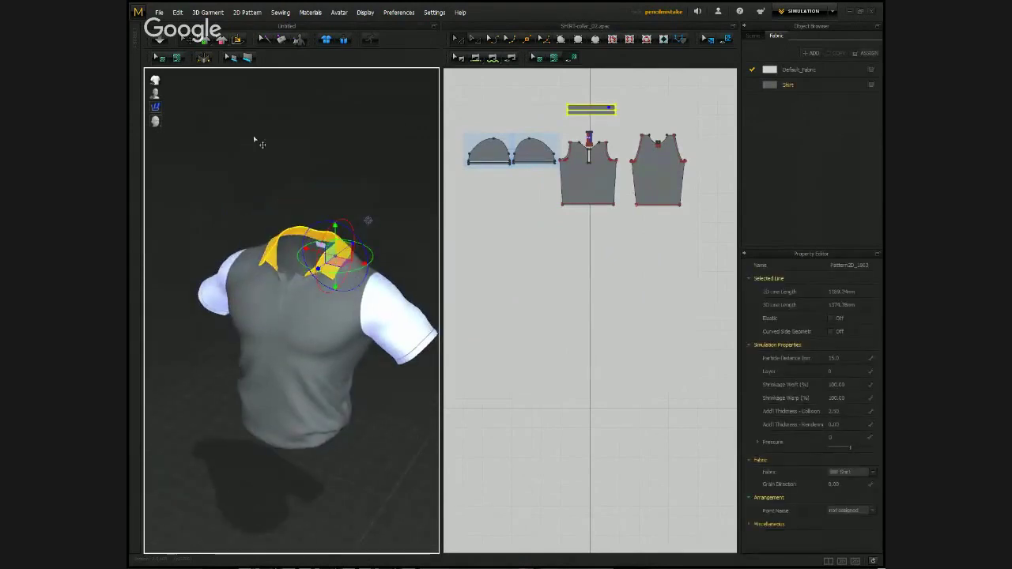
Load the avatar male.avt from the CL folder inside the files folder on the desktop.
{"action": "left_click", "coordinate": [159, 12]}
{"action": "mouse_move", "coordinate": [181, 36]}
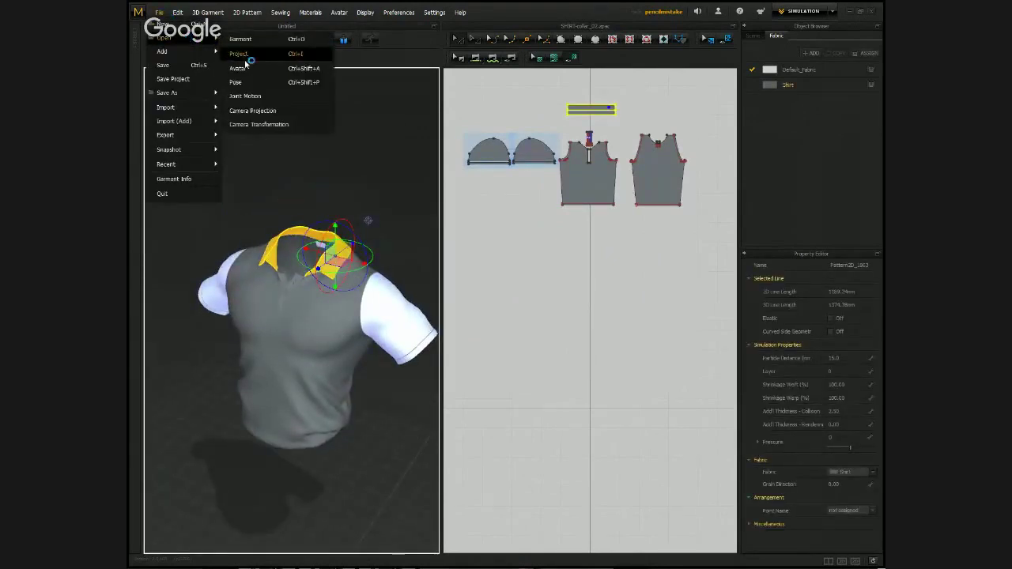
{"action": "left_click", "coordinate": [238, 68]}
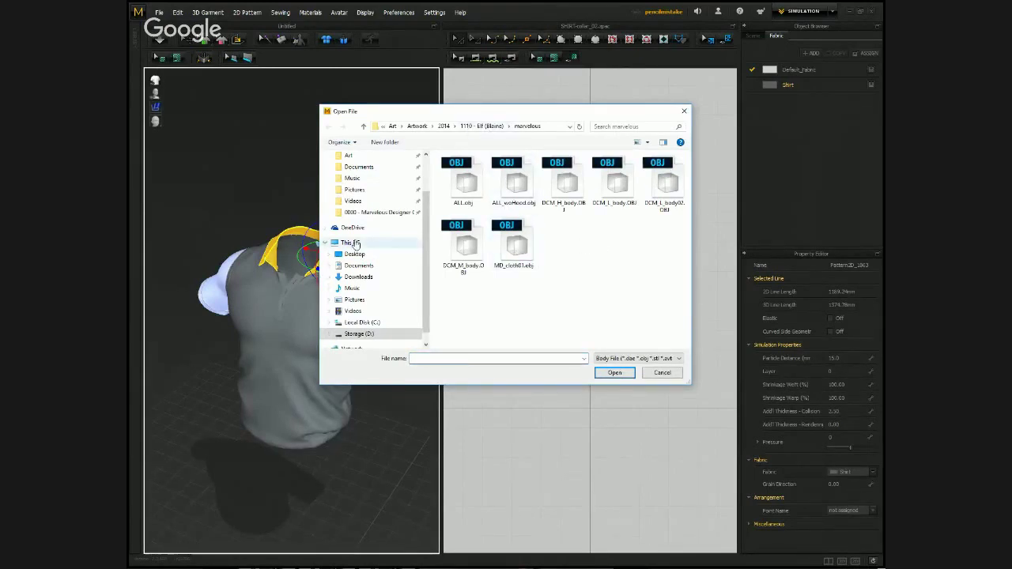
{"action": "scroll", "coordinate": [361, 245], "scroll_direction": "up", "scroll_amount": 1}
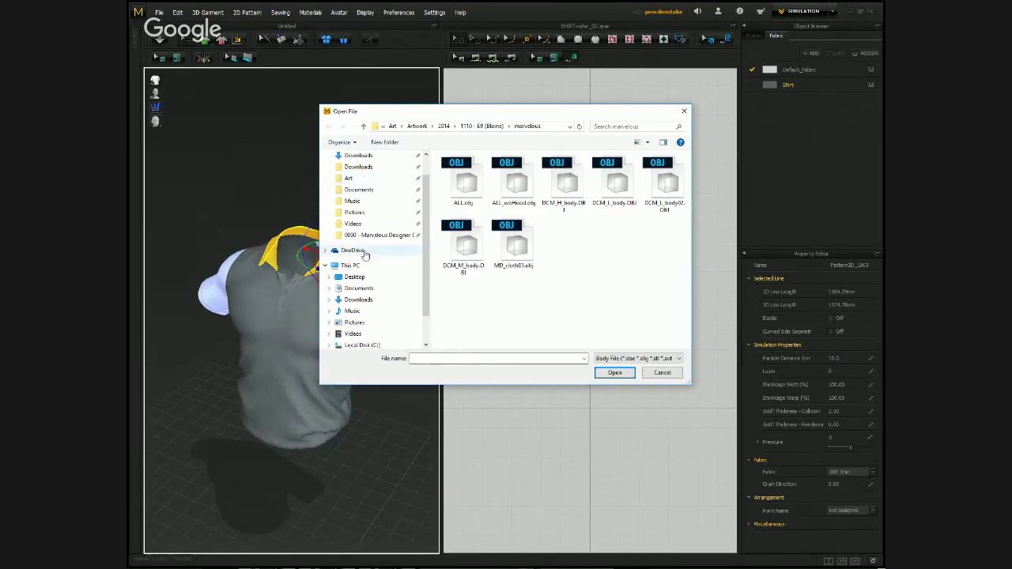
{"action": "scroll", "coordinate": [363, 245], "scroll_direction": "up", "scroll_amount": 1}
{"action": "left_click", "coordinate": [355, 303]}
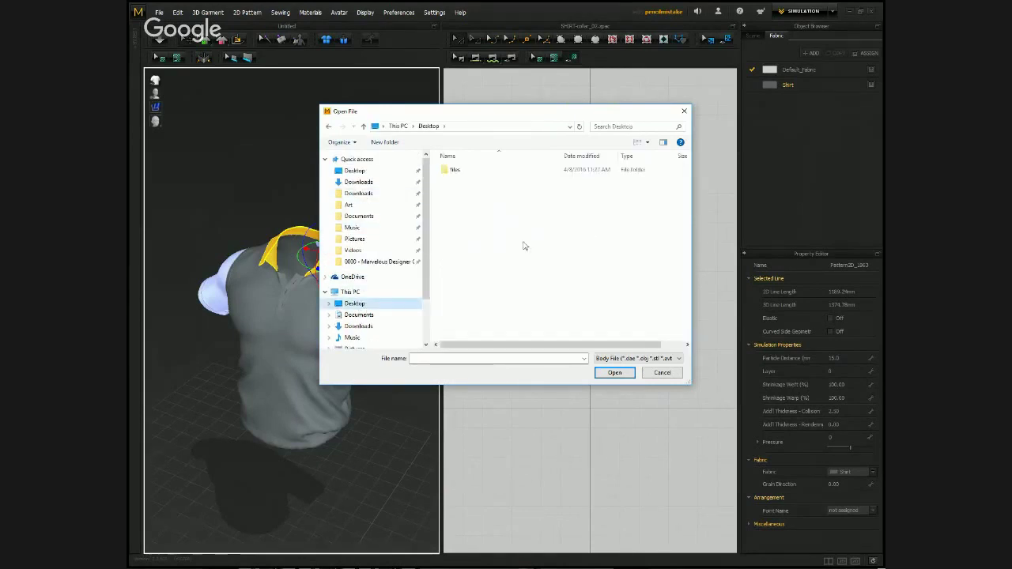
{"action": "double_click", "coordinate": [456, 170]}
{"action": "double_click", "coordinate": [459, 171]}
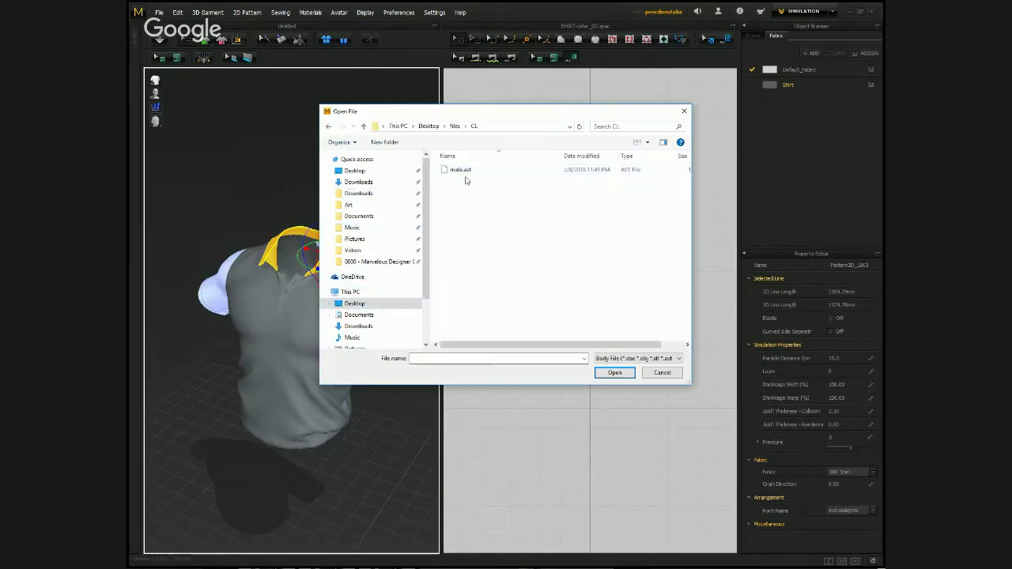
{"action": "double_click", "coordinate": [463, 171]}
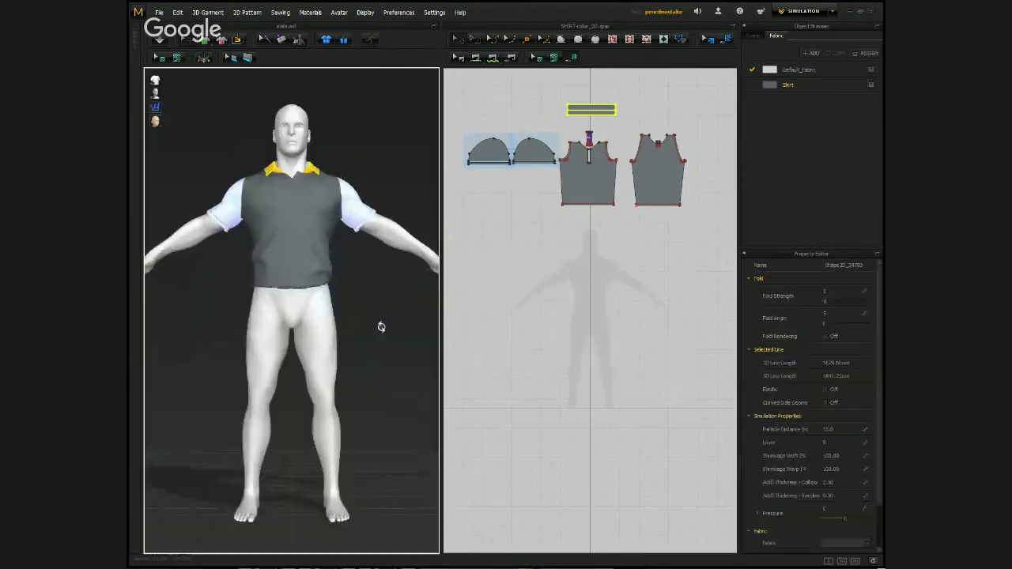
{"action": "scroll", "coordinate": [350, 253], "scroll_direction": "up", "scroll_amount": 3}
Open the garment file SHIRT-collar_01.zpac from the CL folder.
{"action": "left_click", "coordinate": [159, 11]}
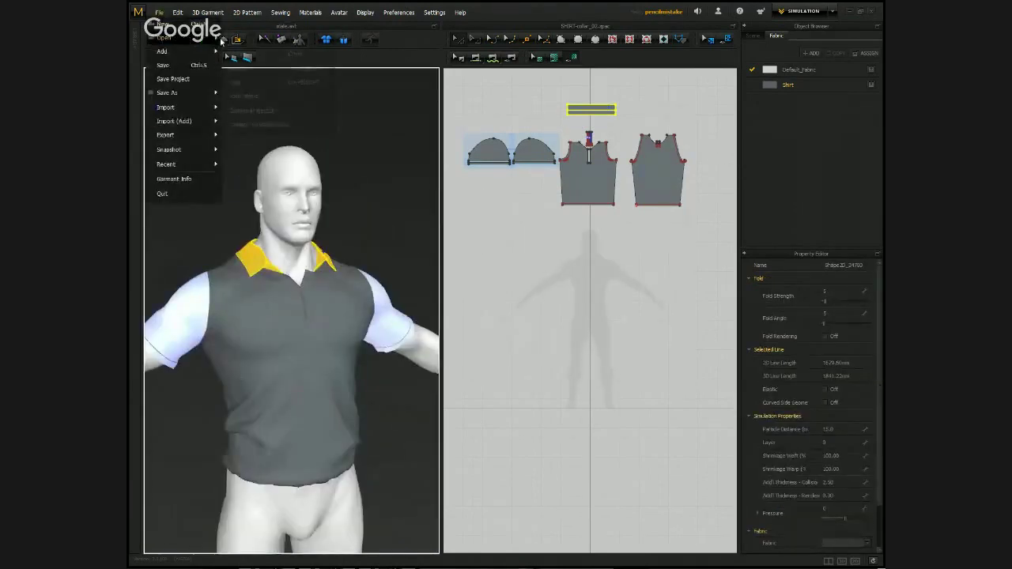
{"action": "mouse_move", "coordinate": [220, 40]}
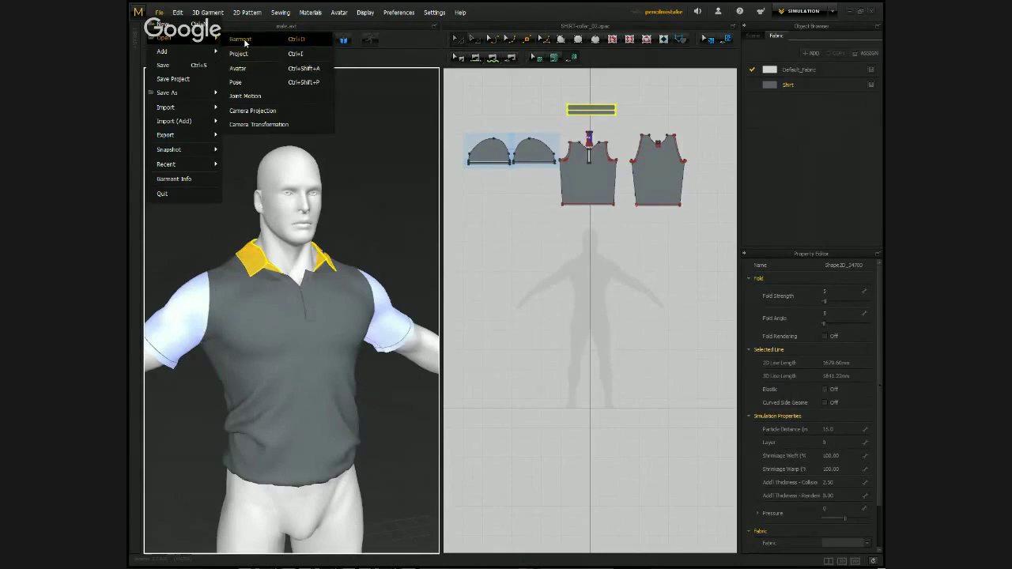
{"action": "left_click", "coordinate": [244, 40]}
{"action": "left_click", "coordinate": [525, 301]}
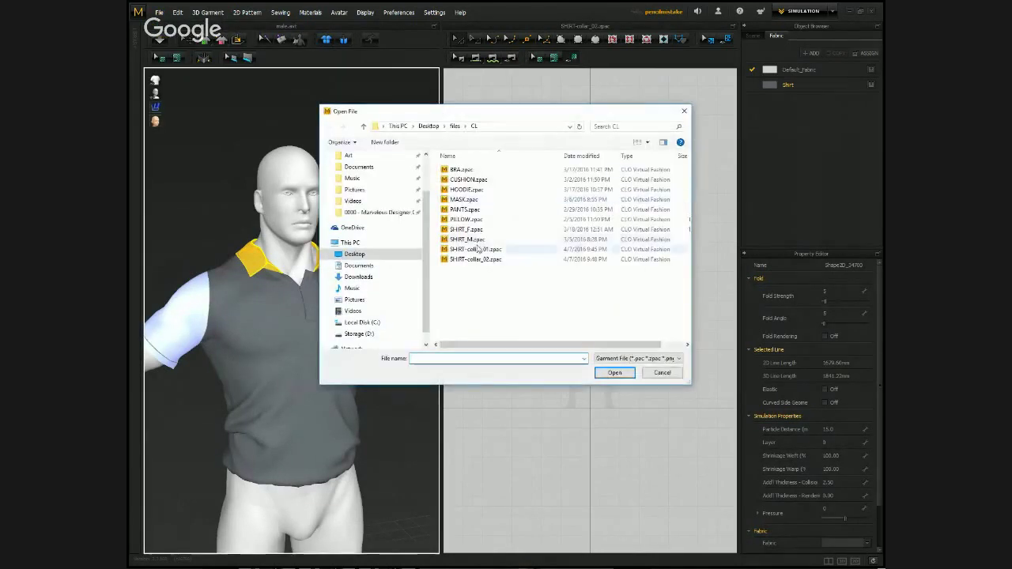
{"action": "double_click", "coordinate": [478, 251]}
{"action": "key", "text": "Return"}
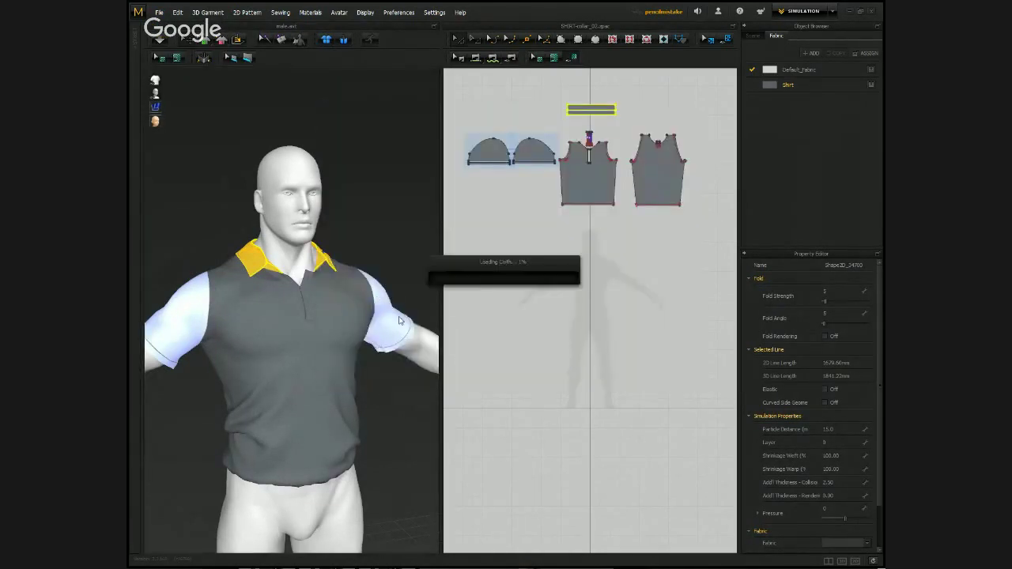
Strengthen the upright collar pattern and simulate the shirt on the avatar.
{"action": "right_click_drag", "start_coordinate": [390, 282], "coordinate": [367, 261]}
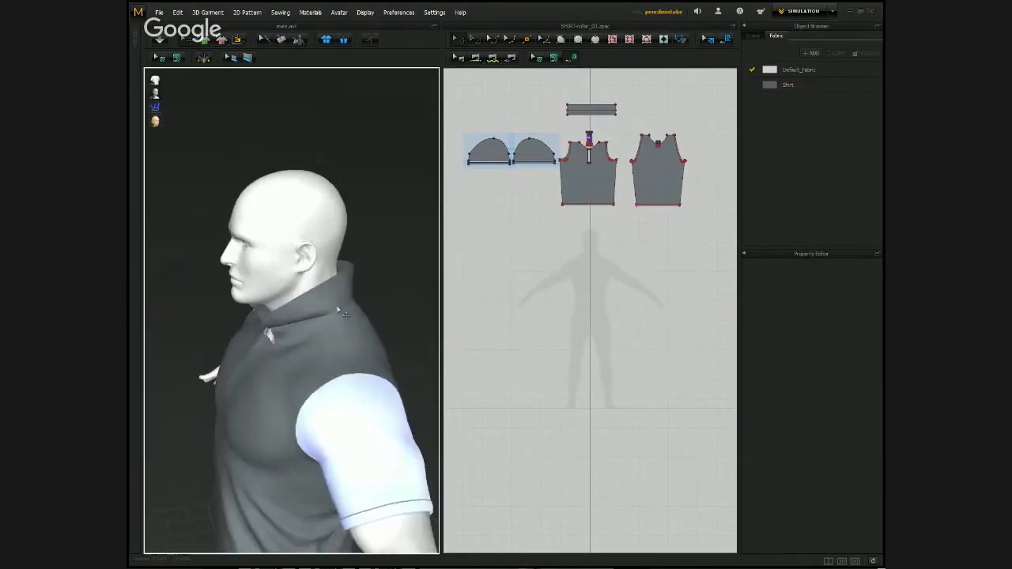
{"action": "left_click", "coordinate": [367, 261]}
{"action": "left_click", "coordinate": [388, 223]}
{"action": "right_click_drag", "start_coordinate": [388, 224], "coordinate": [257, 318]}
{"action": "right_click", "coordinate": [326, 283]}
{"action": "left_click", "coordinate": [358, 64]}
{"action": "left_click", "coordinate": [384, 271]}
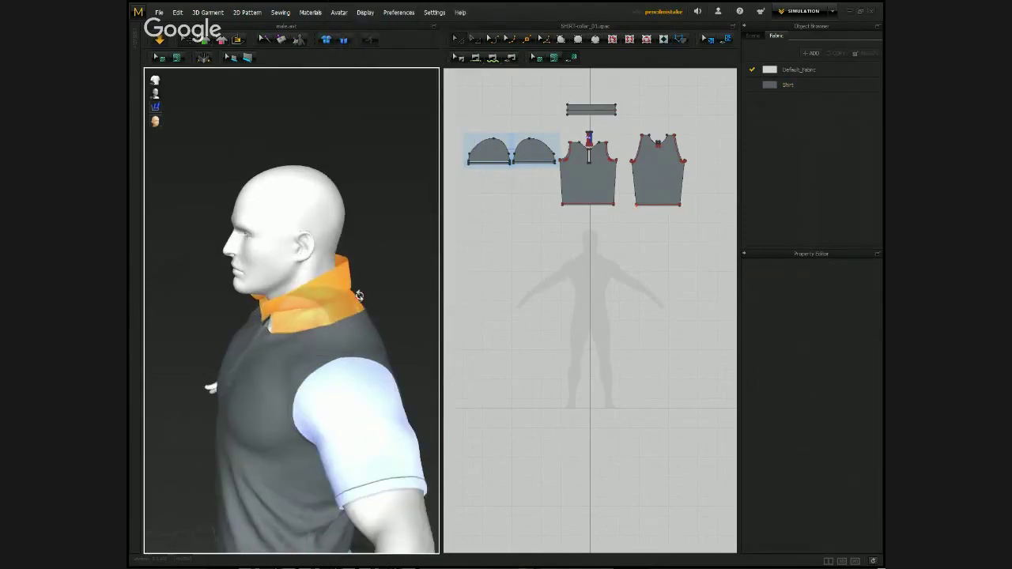
{"action": "right_click_drag", "start_coordinate": [359, 296], "coordinate": [232, 95]}
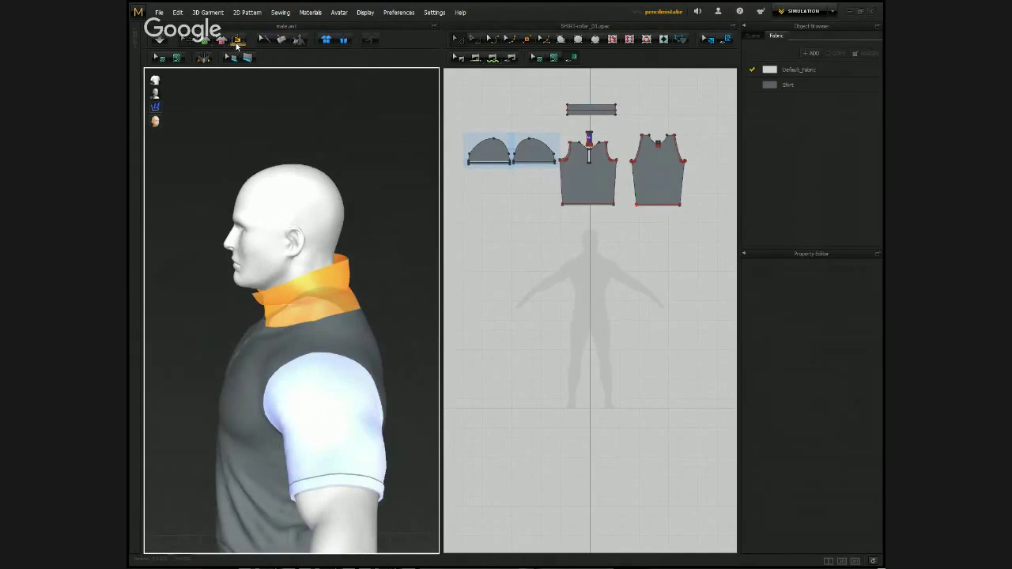
Fold the strengthened collar down around the neck along its internal line with Fold Arrangement, and simulate the drape.
{"action": "left_click", "coordinate": [237, 41]}
{"action": "right_click_drag", "start_coordinate": [357, 264], "coordinate": [340, 315]}
{"action": "left_click", "coordinate": [340, 309]}
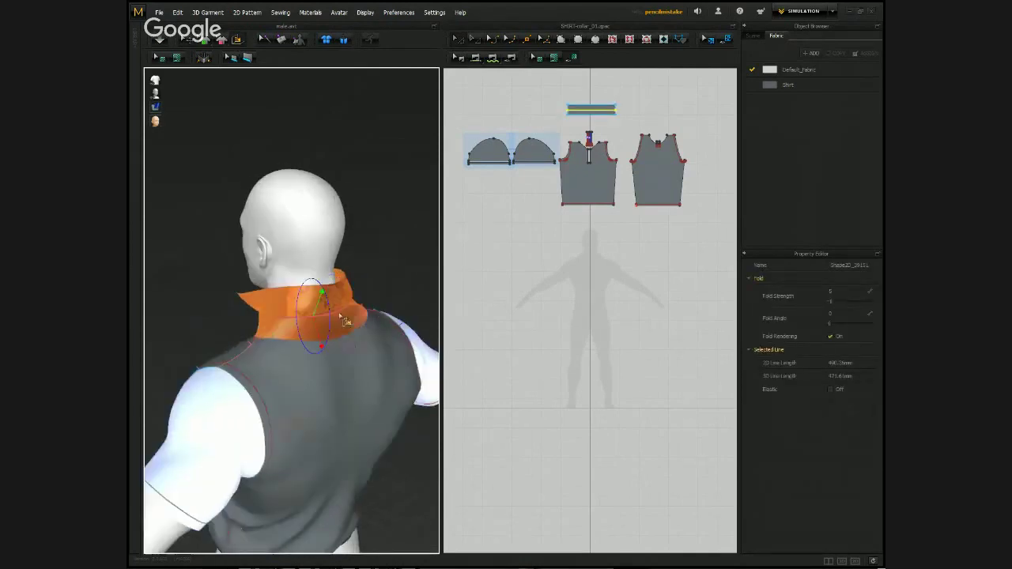
{"action": "mouse_move", "coordinate": [344, 320]}
{"action": "left_mouse_down"}
{"action": "mouse_move", "coordinate": [348, 299]}
{"action": "mouse_move", "coordinate": [353, 321]}
{"action": "left_mouse_up"}
{"action": "right_click_drag", "start_coordinate": [353, 321], "coordinate": [219, 74]}
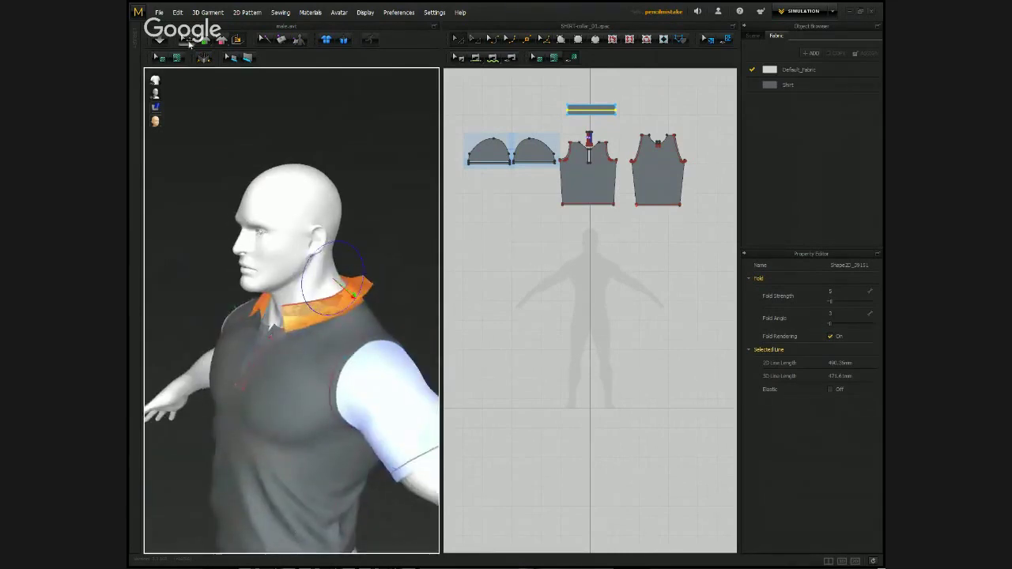
{"action": "left_click", "coordinate": [421, 235]}
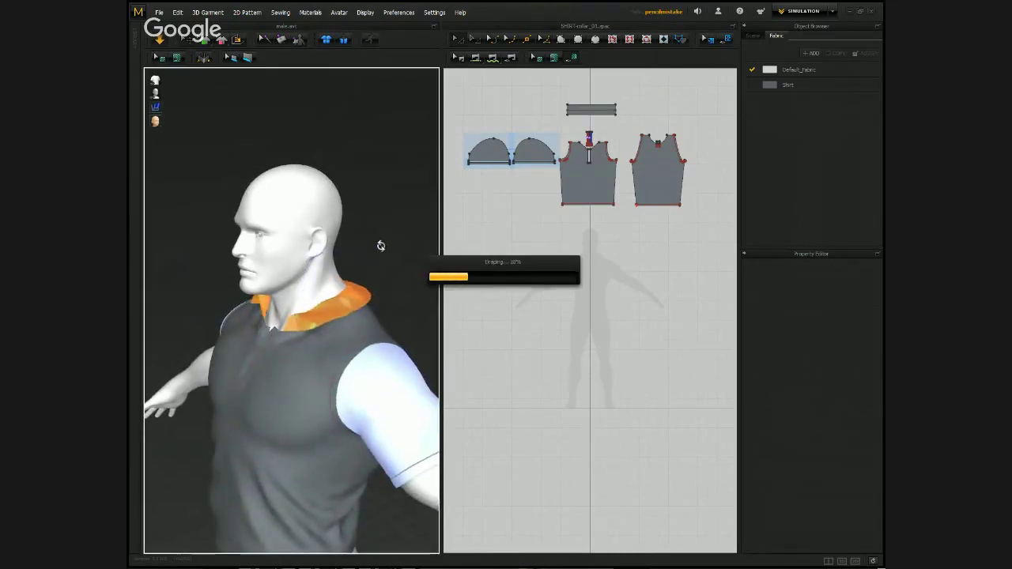
Unstrengthen the folded collar pattern and let it drape over the shirt's neckline.
{"action": "right_click_drag", "start_coordinate": [379, 244], "coordinate": [395, 265]}
{"action": "right_click_drag", "start_coordinate": [373, 335], "coordinate": [332, 308]}
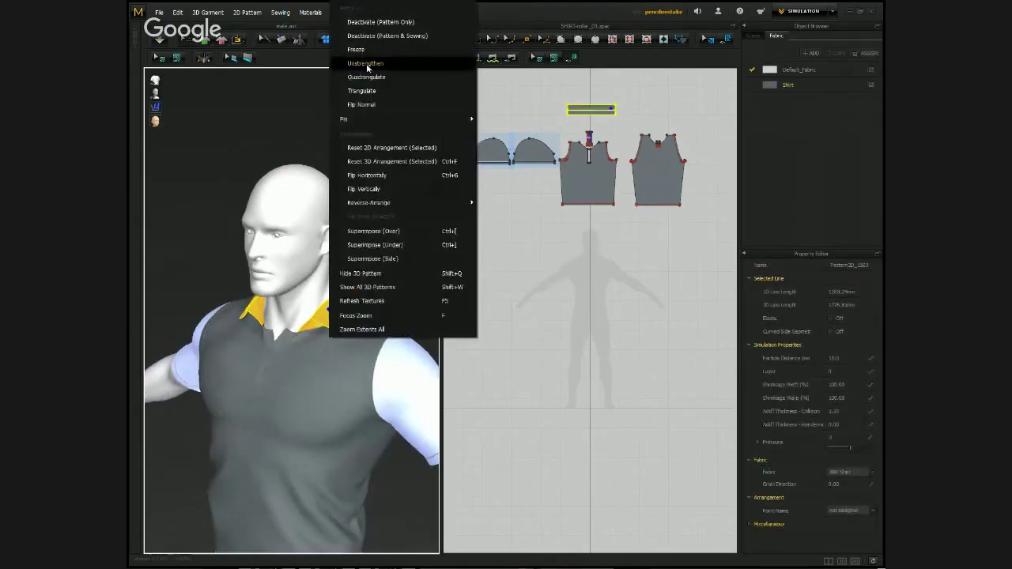
{"action": "right_click_drag", "start_coordinate": [372, 71], "coordinate": [386, 215]}
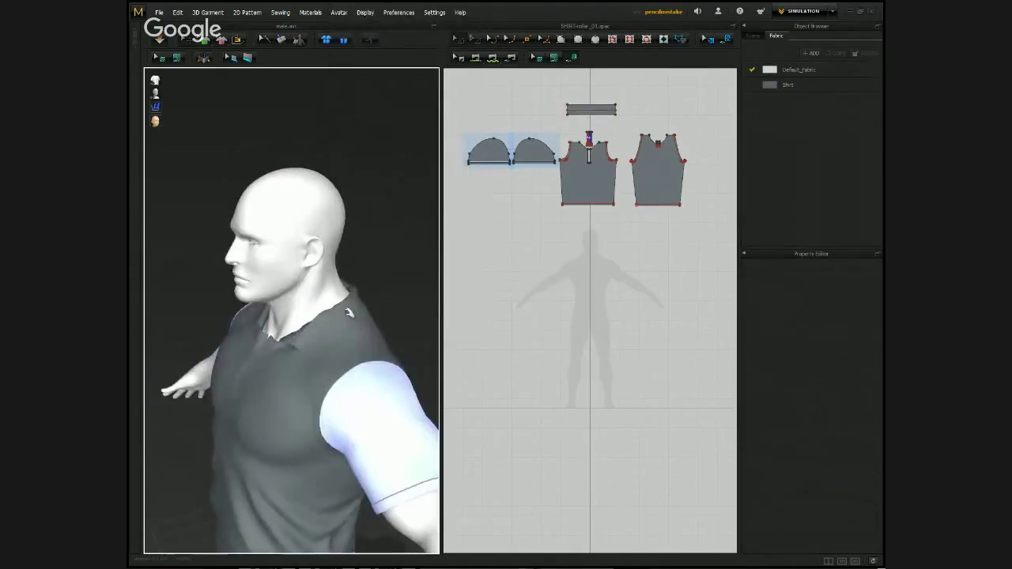
{"action": "right_click_drag", "start_coordinate": [363, 316], "coordinate": [317, 317]}
{"action": "left_click", "coordinate": [316, 317]}
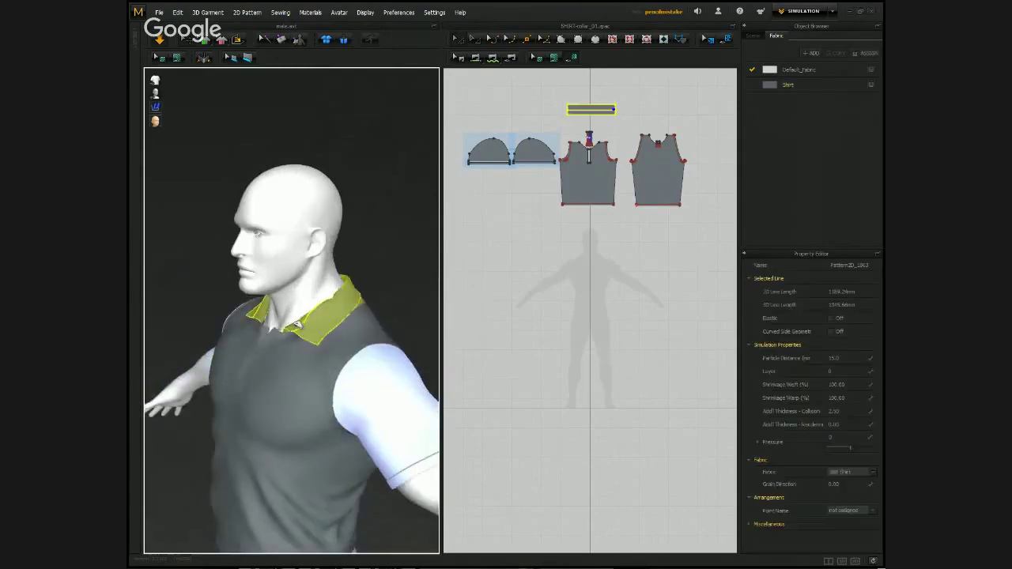
Select the fold line across the collar pattern in 2D and check its fold properties.
{"action": "left_click", "coordinate": [537, 261]}
{"action": "scroll", "coordinate": [585, 188], "scroll_direction": "up", "scroll_amount": 6}
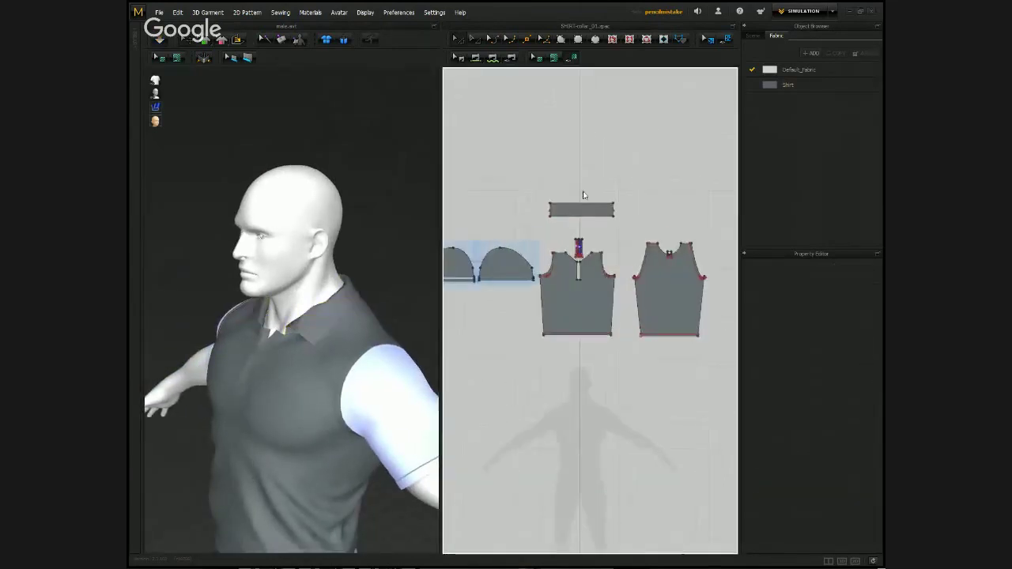
{"action": "left_click", "coordinate": [533, 252]}
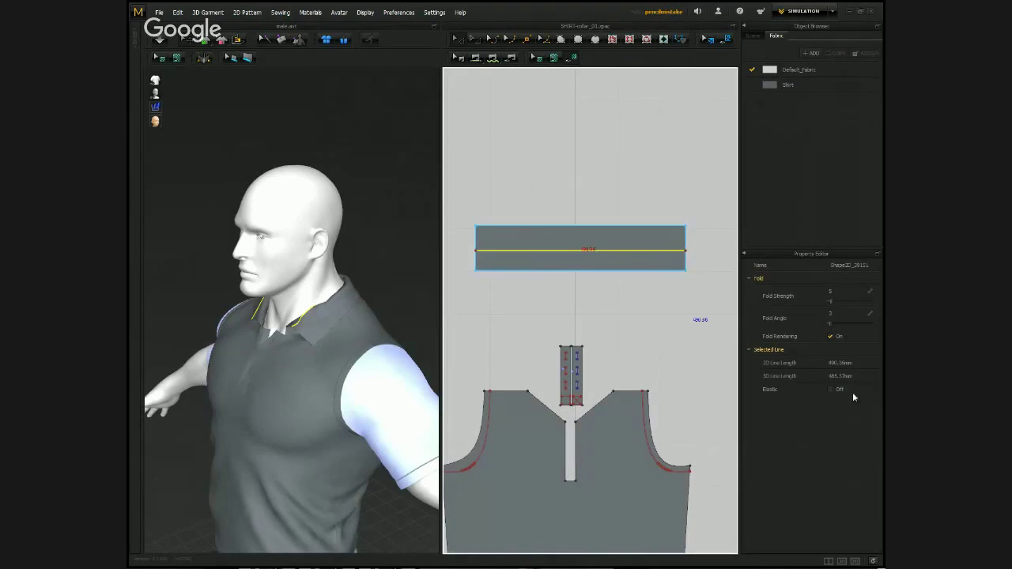
{"action": "left_click", "coordinate": [633, 342]}
{"action": "right_click_drag", "start_coordinate": [356, 300], "coordinate": [367, 210]}
{"action": "scroll", "coordinate": [365, 261], "scroll_direction": "down", "scroll_amount": 3}
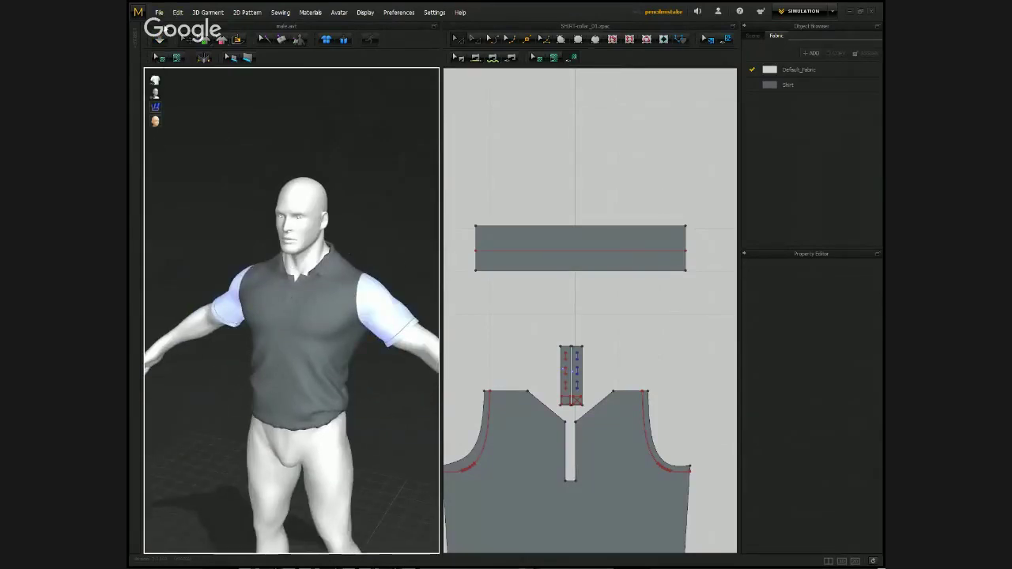
{"action": "left_click", "coordinate": [159, 12]}
{"action": "mouse_move", "coordinate": [175, 37]}
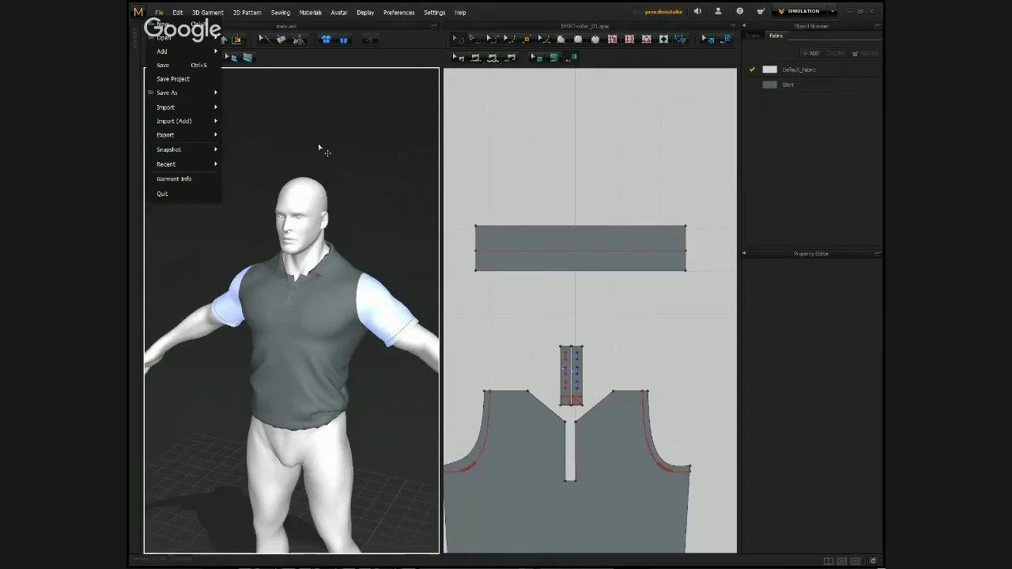
{"action": "left_click", "coordinate": [352, 185]}
{"action": "scroll", "coordinate": [348, 158], "scroll_direction": "up", "scroll_amount": 3}
{"action": "scroll", "coordinate": [344, 128], "scroll_direction": "down", "scroll_amount": 3}
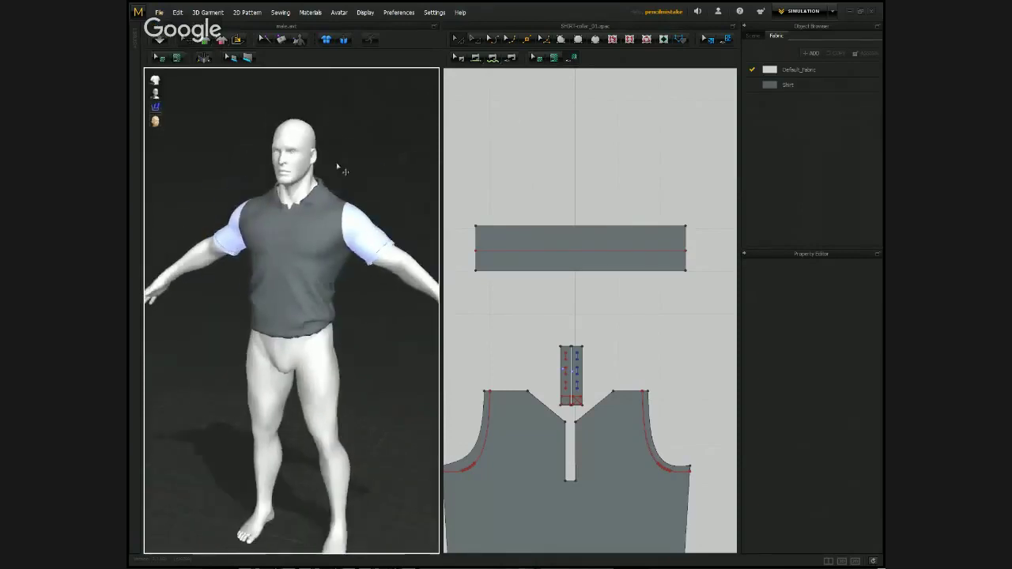
{"action": "right_click_drag", "start_coordinate": [338, 169], "coordinate": [361, 185]}
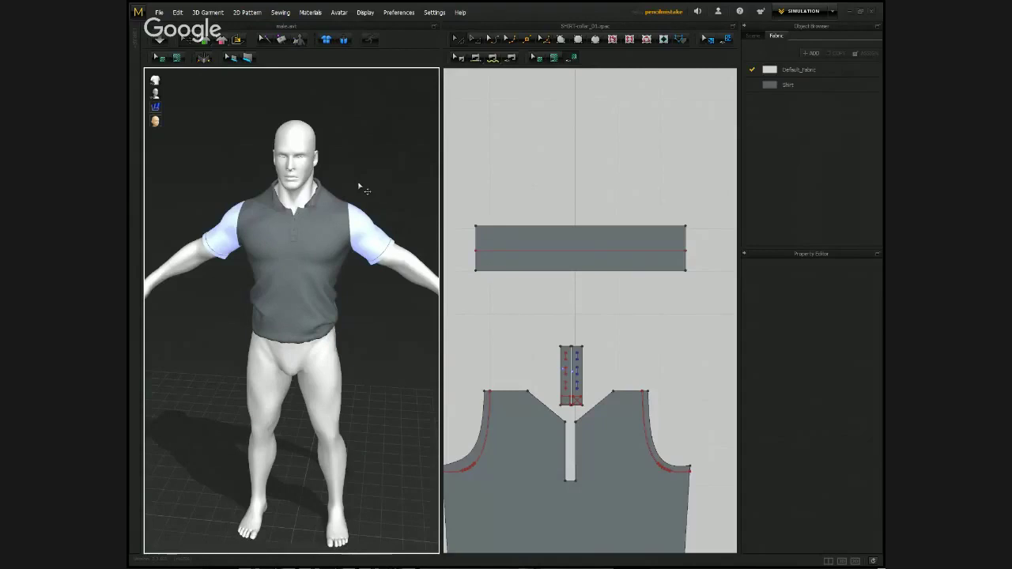
{"action": "right_click_drag", "start_coordinate": [359, 187], "coordinate": [334, 248]}
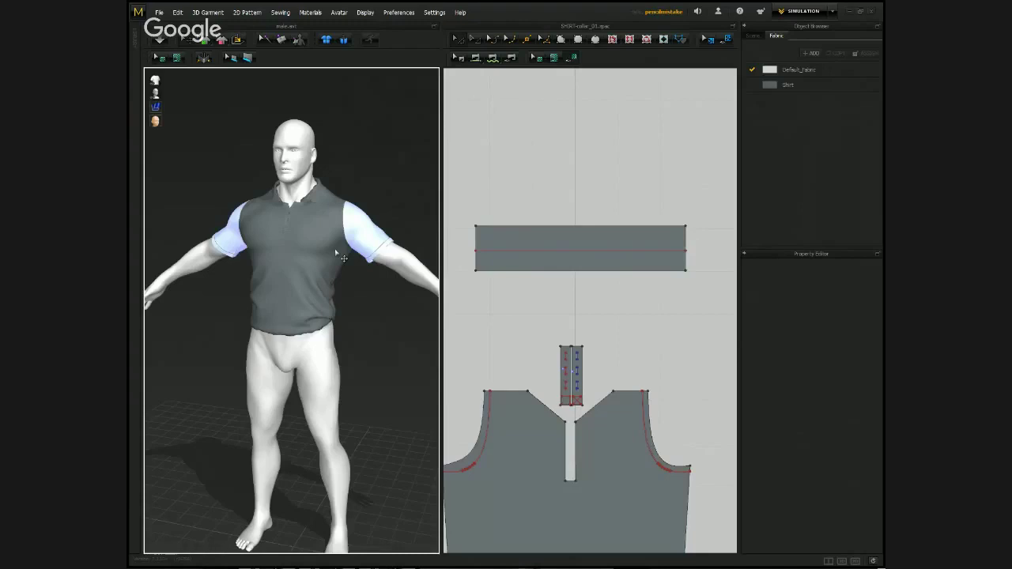
{"action": "right_click_drag", "start_coordinate": [409, 251], "coordinate": [404, 267]}
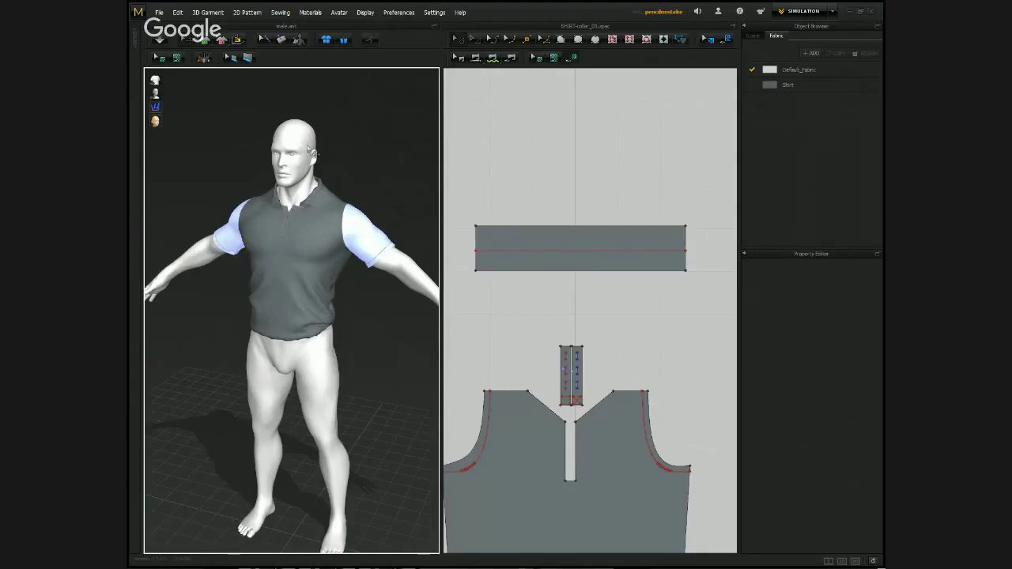
Select all the shirt patterns and start an OBJ export to the desktop with the file name DEL.
{"action": "scroll", "coordinate": [489, 199], "scroll_direction": "down", "scroll_amount": 10}
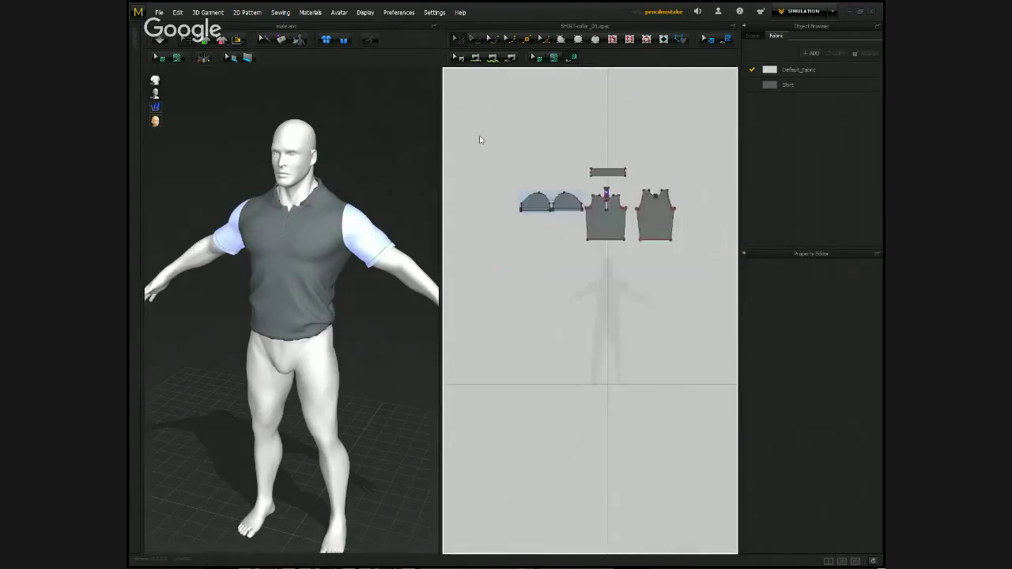
{"action": "key", "text": "ctrl+a"}
{"action": "left_click", "coordinate": [159, 12]}
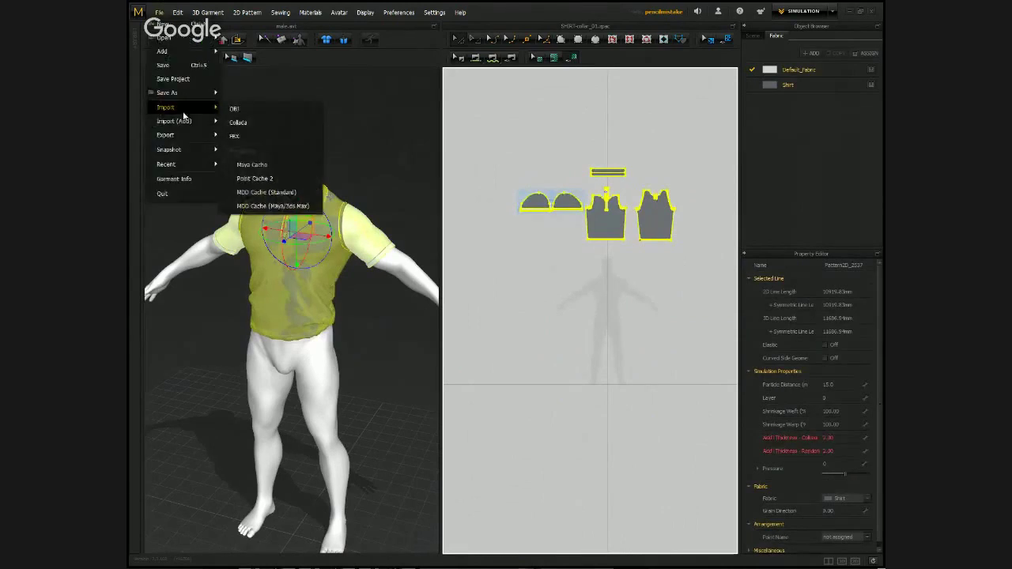
{"action": "mouse_move", "coordinate": [187, 124]}
{"action": "left_click", "coordinate": [253, 151]}
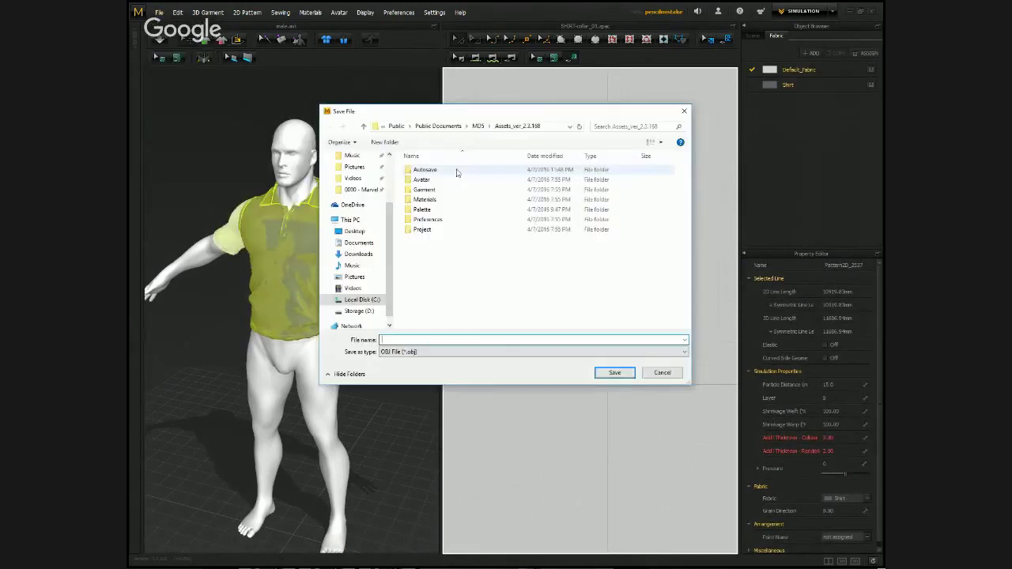
{"action": "left_click", "coordinate": [354, 231]}
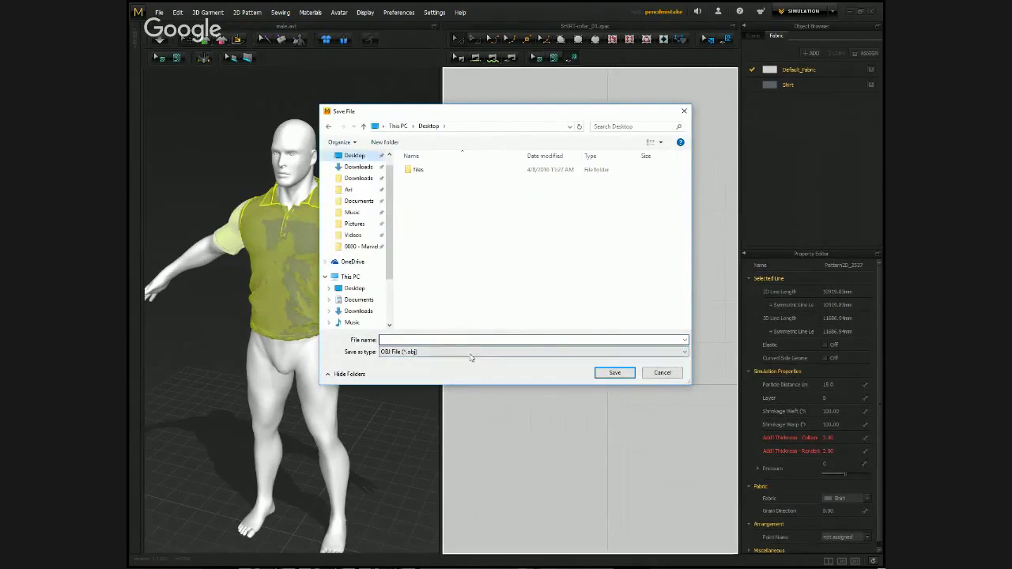
{"action": "type", "text": "DEL"}
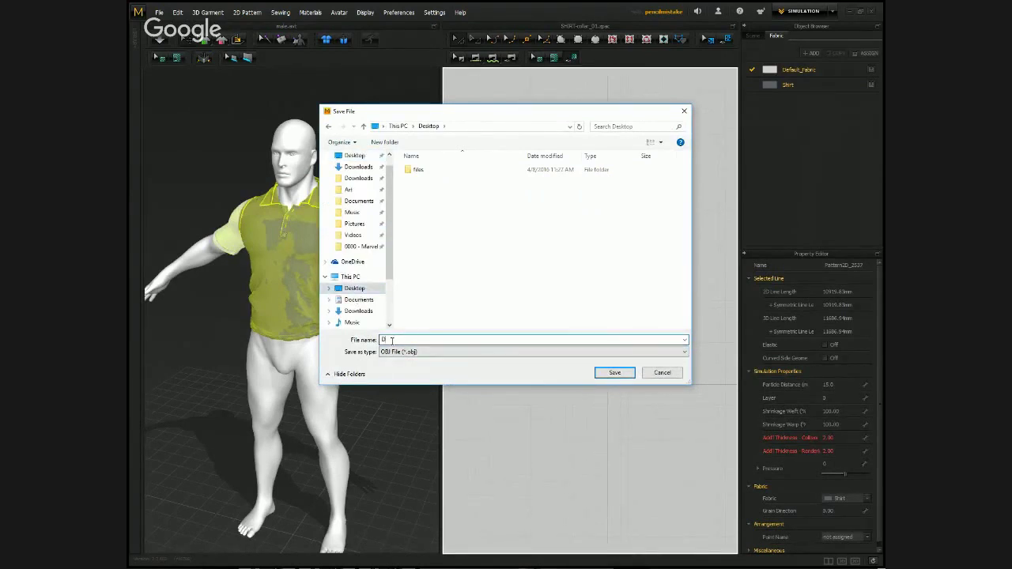
{"action": "left_click", "coordinate": [620, 373]}
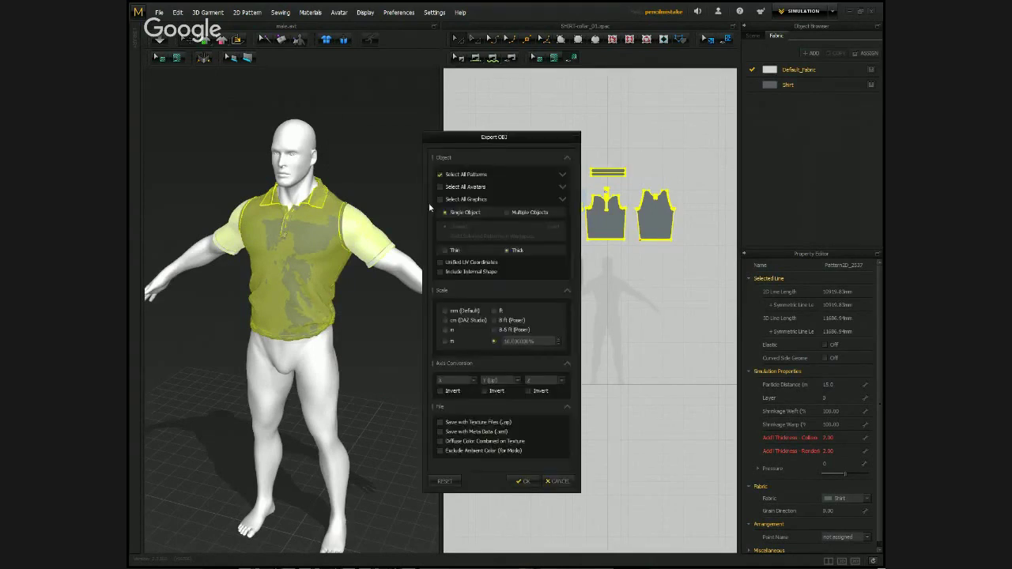
Switch the OBJ export geometry to Thin, cancel the export and clear the pattern selection.
{"action": "left_click_drag", "start_coordinate": [510, 137], "coordinate": [531, 105]}
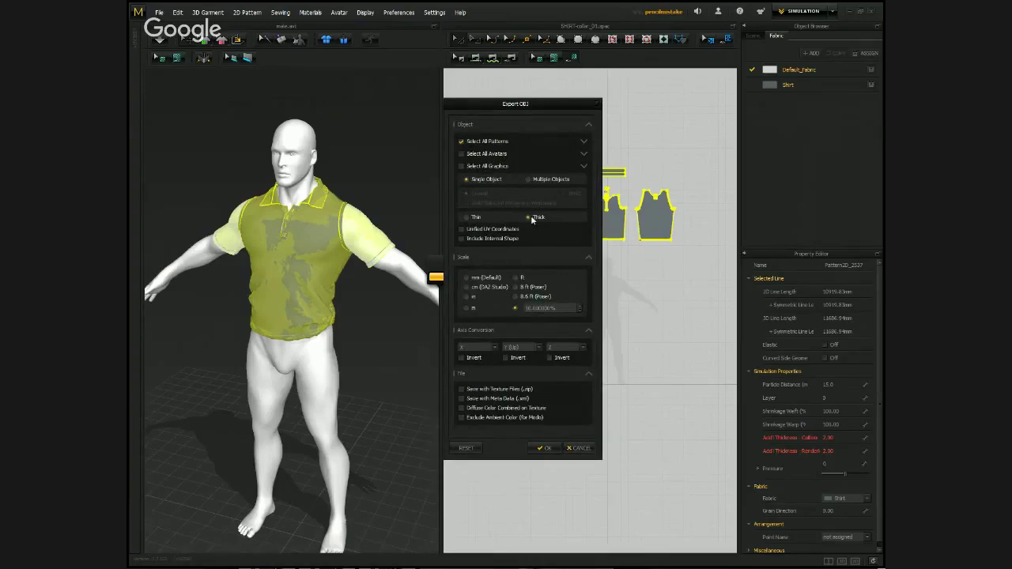
{"action": "left_click", "coordinate": [467, 218]}
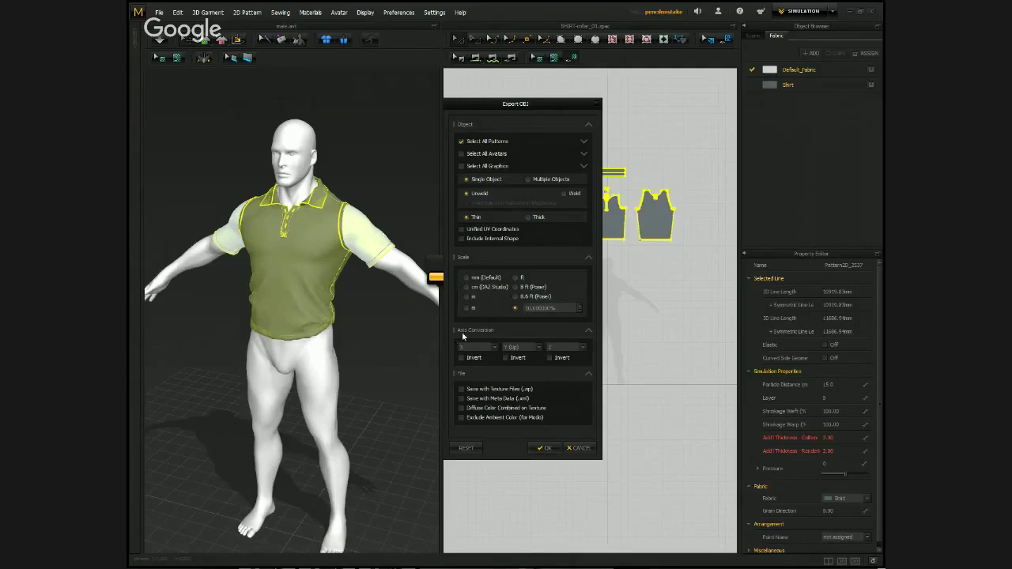
{"action": "left_click", "coordinate": [585, 448]}
{"action": "left_click", "coordinate": [537, 337]}
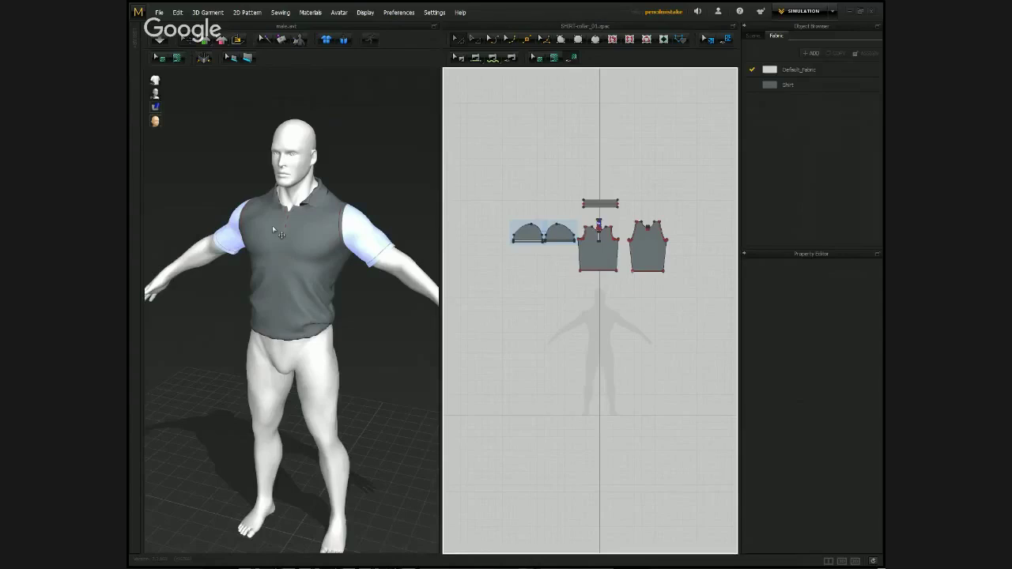
Open the Avatar Editor and replace the male avatar with the female avatar that has short brown hair.
{"action": "right_click_drag", "start_coordinate": [355, 274], "coordinate": [369, 267]}
{"action": "left_click_drag", "start_coordinate": [501, 163], "coordinate": [693, 296]}
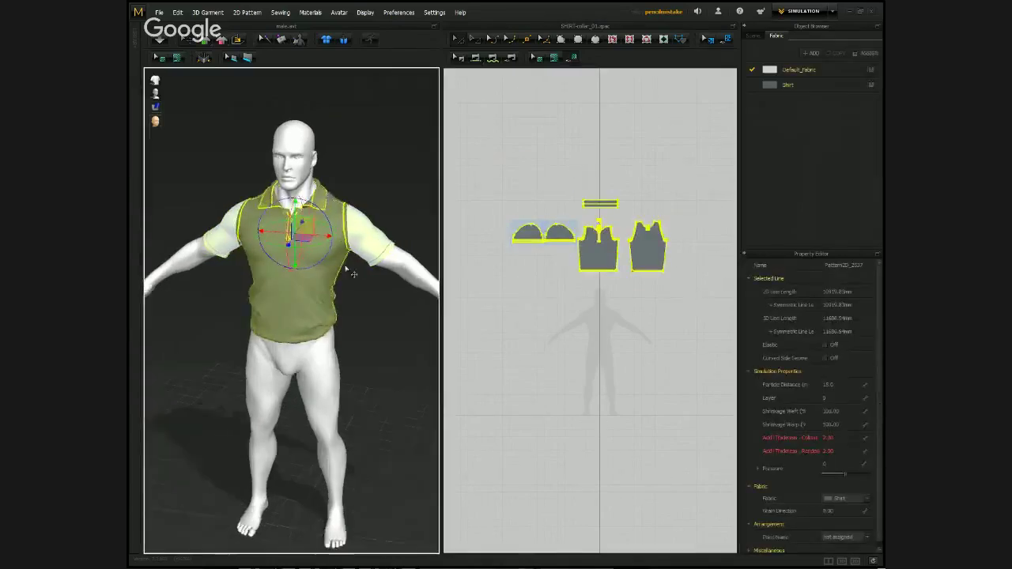
{"action": "scroll", "coordinate": [357, 286], "scroll_direction": "down", "scroll_amount": 2}
{"action": "right_click_drag", "start_coordinate": [356, 286], "coordinate": [309, 97]}
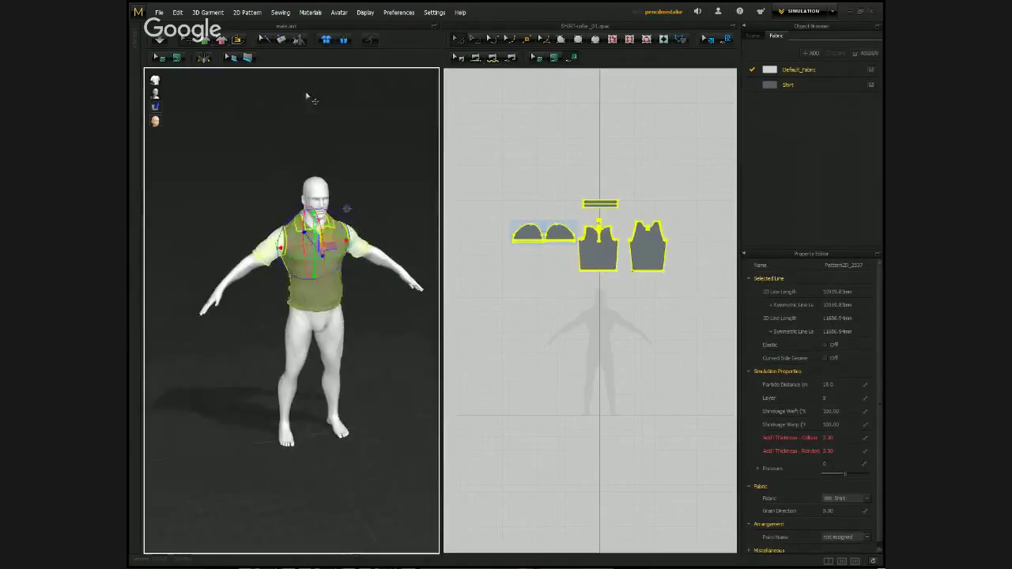
{"action": "left_click", "coordinate": [309, 97]}
{"action": "left_click", "coordinate": [340, 12]}
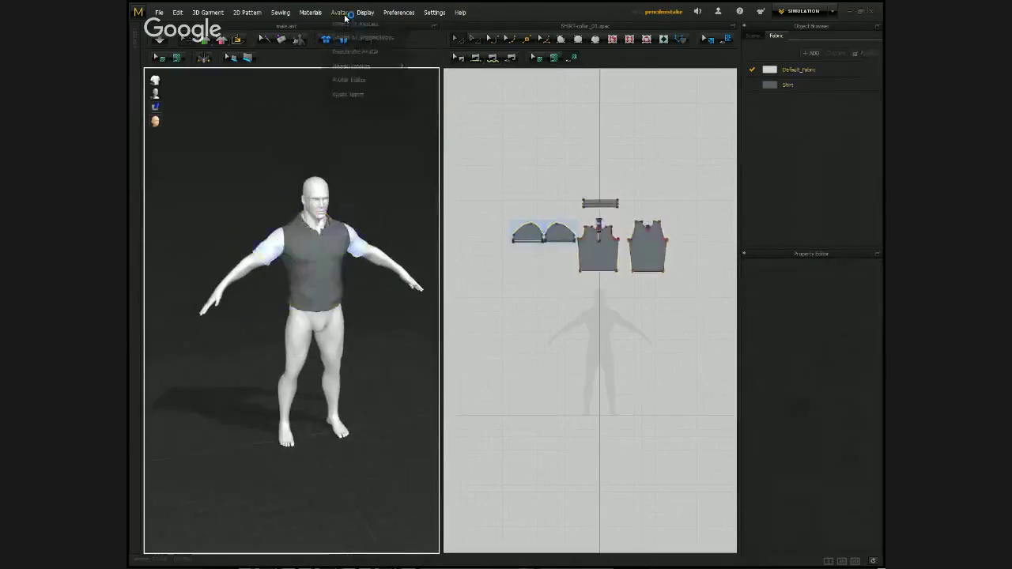
{"action": "left_click", "coordinate": [353, 80]}
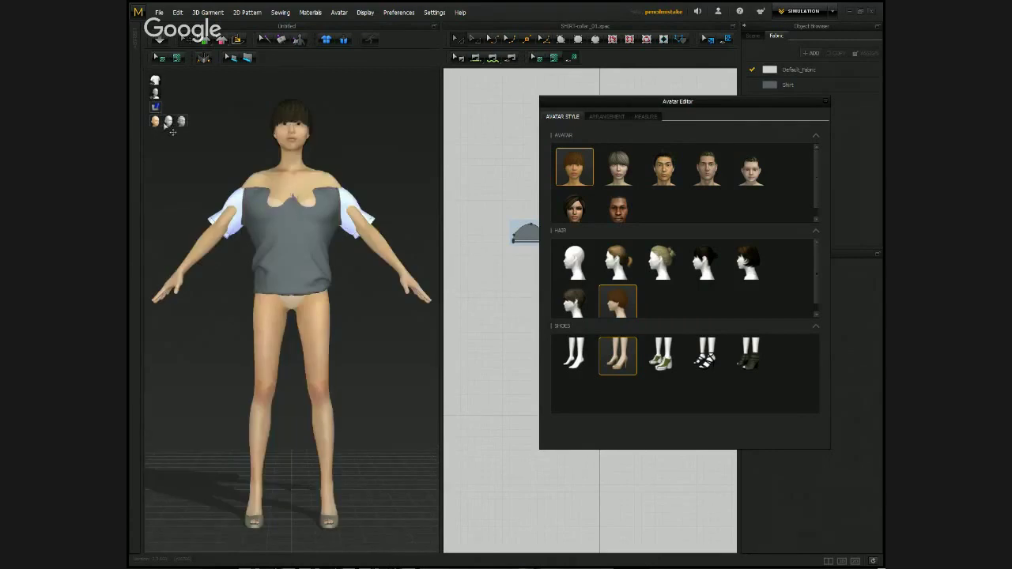
Start a new project without saving the shirt file.
{"action": "left_click", "coordinate": [159, 12]}
{"action": "left_click", "coordinate": [168, 30]}
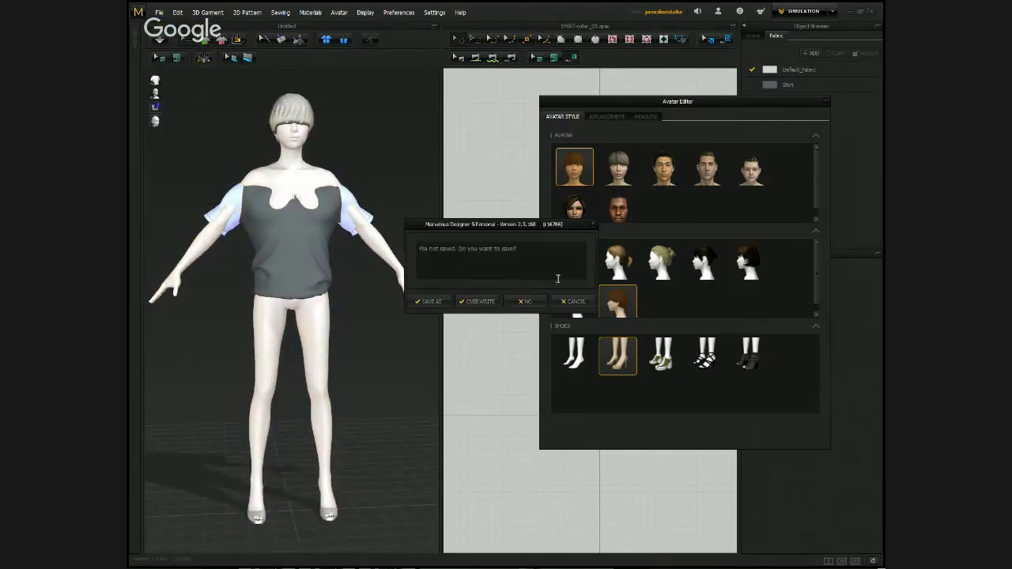
{"action": "left_click", "coordinate": [530, 305]}
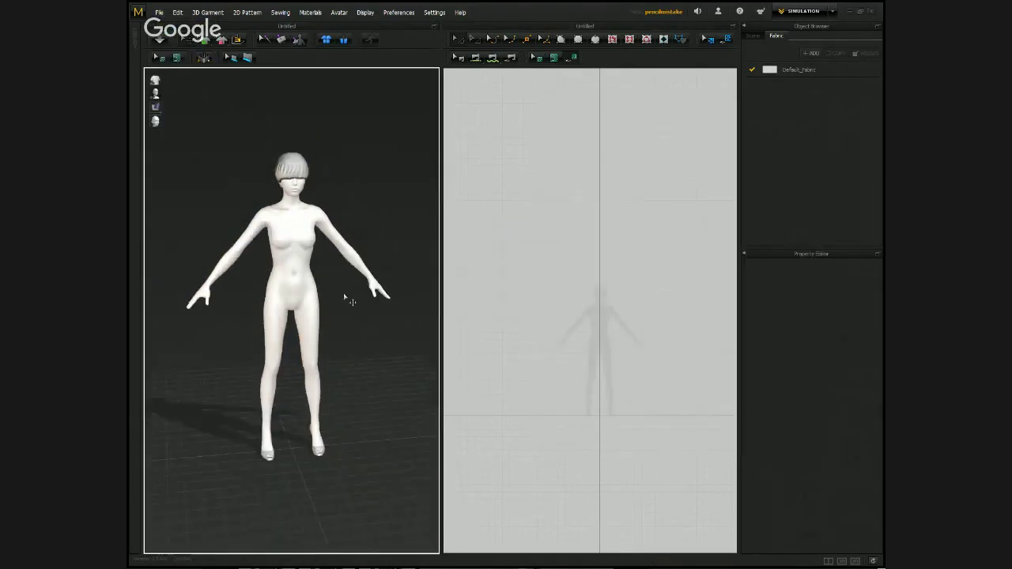
Draw a large rectangular pattern over the avatar silhouette in 2D, with a total line length of about 9760 mm.
{"action": "mouse_move", "coordinate": [346, 298]}
{"action": "right_mouse_down"}
{"action": "mouse_move", "coordinate": [360, 276]}
{"action": "mouse_move", "coordinate": [320, 291]}
{"action": "mouse_move", "coordinate": [345, 282]}
{"action": "right_mouse_up"}
{"action": "key", "text": "2"}
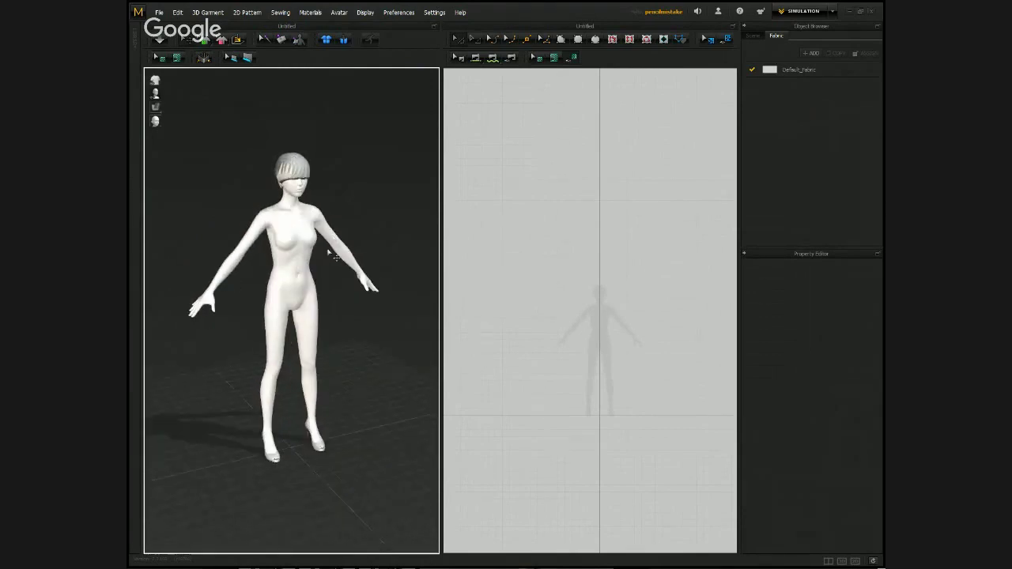
{"action": "scroll", "coordinate": [332, 242], "scroll_direction": "up", "scroll_amount": 1}
{"action": "right_click_drag", "start_coordinate": [332, 237], "coordinate": [380, 232]}
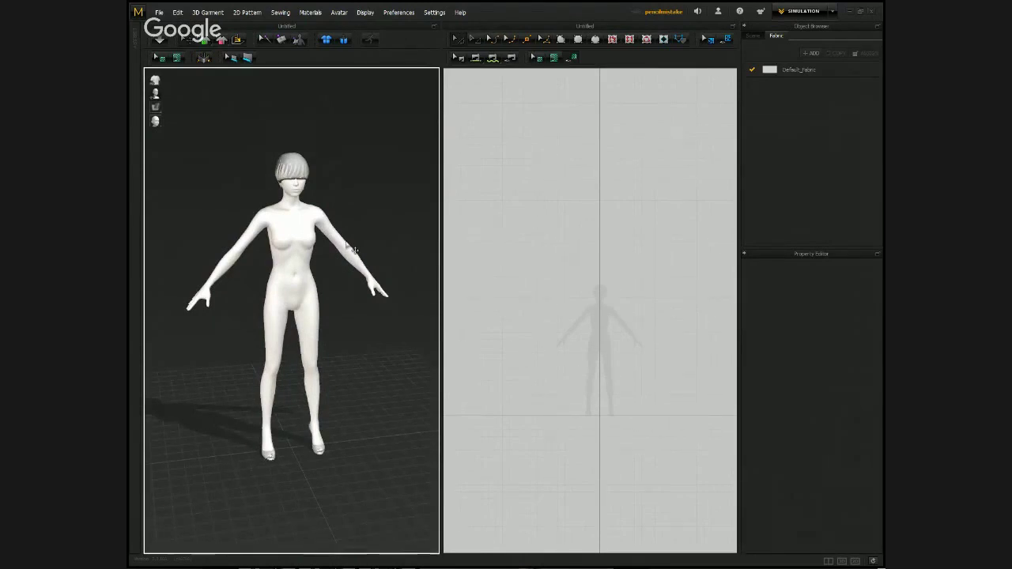
{"action": "right_click_drag", "start_coordinate": [571, 216], "coordinate": [528, 114]}
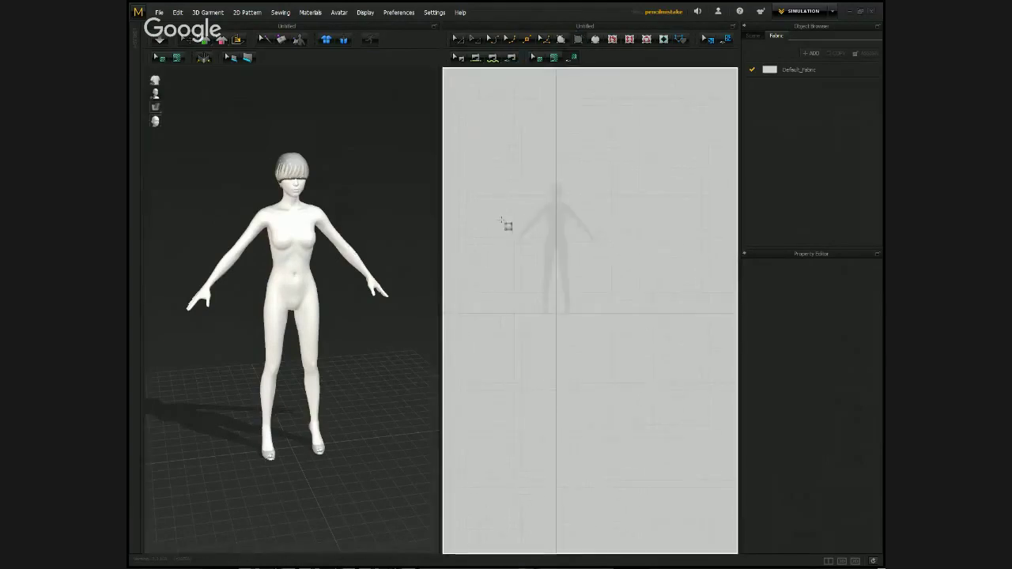
{"action": "left_click_drag", "start_coordinate": [500, 219], "coordinate": [683, 374]}
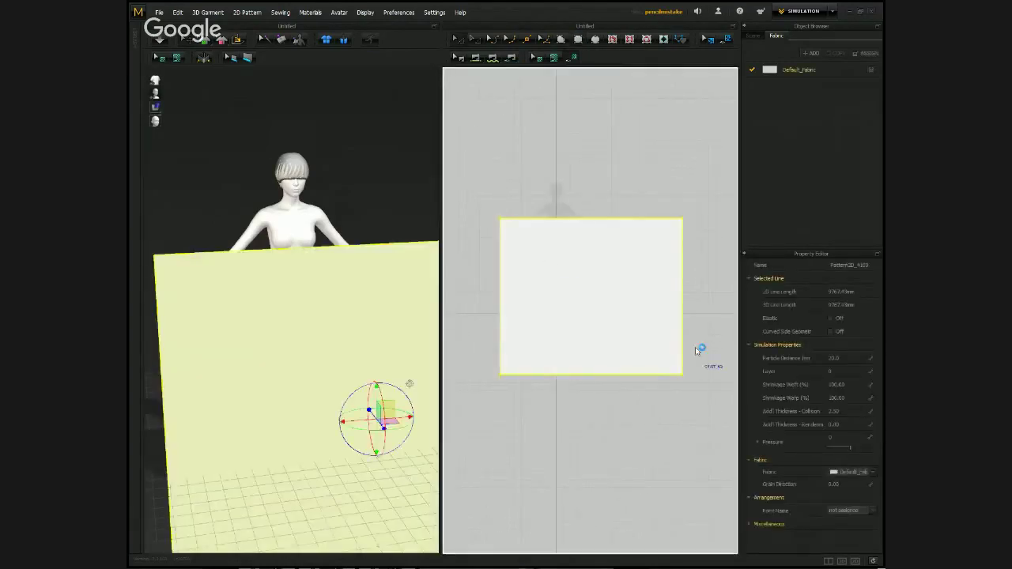
Open the rectangle's particle distance for editing and display the garment surface as a mesh.
{"action": "left_click", "coordinate": [838, 358]}
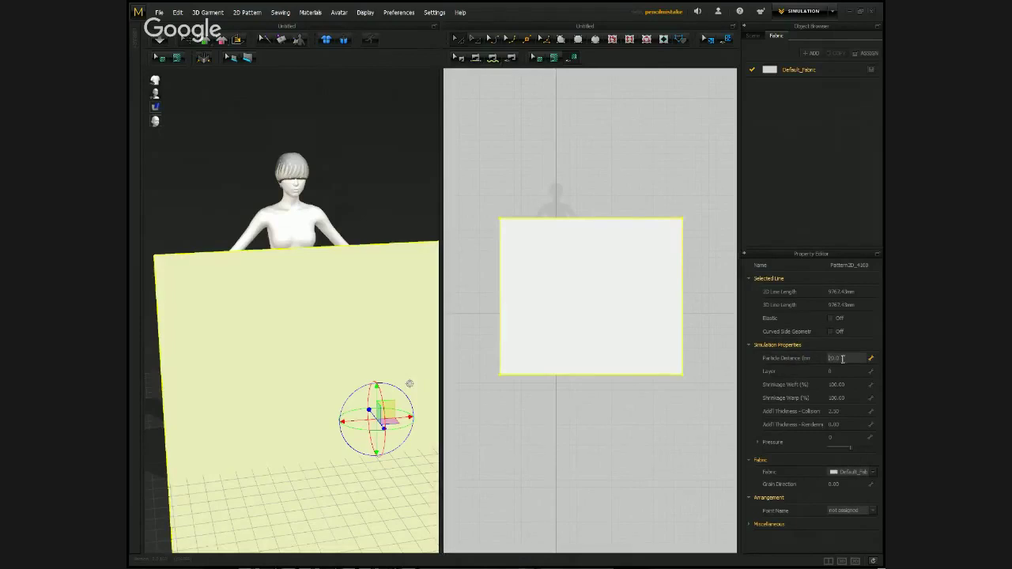
{"action": "double_click", "coordinate": [843, 358]}
{"action": "left_click", "coordinate": [539, 207]}
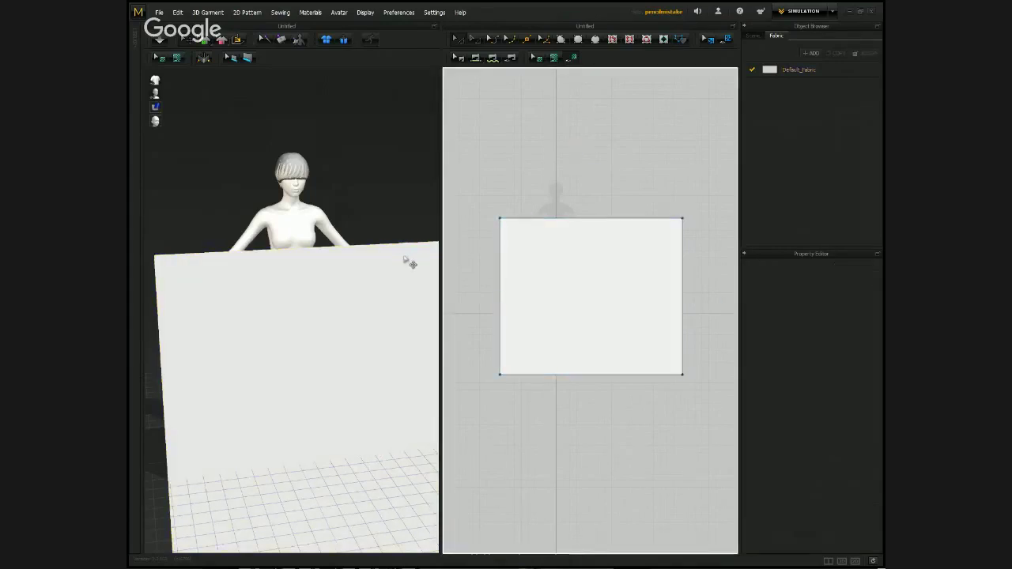
{"action": "right_click_drag", "start_coordinate": [390, 253], "coordinate": [415, 249]}
{"action": "left_click", "coordinate": [580, 251]}
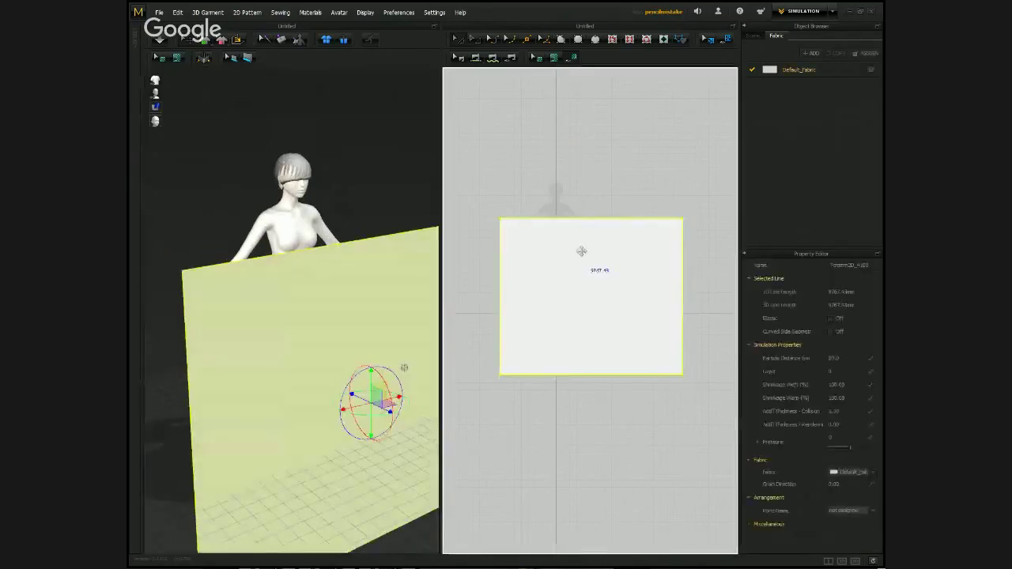
{"action": "left_click", "coordinate": [840, 358]}
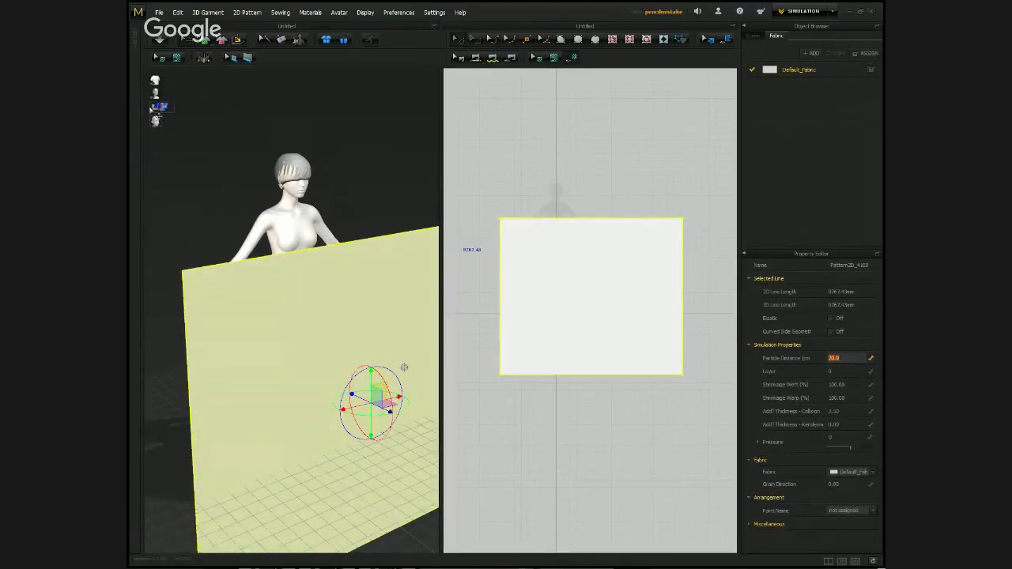
{"action": "mouse_move", "coordinate": [156, 107]}
{"action": "left_click", "coordinate": [220, 114]}
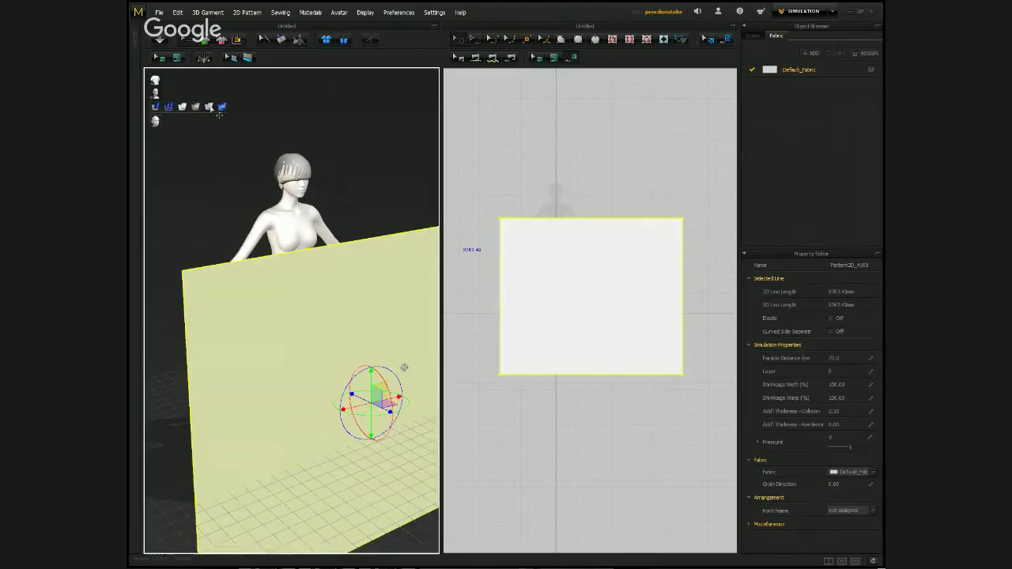
{"action": "left_click", "coordinate": [208, 108]}
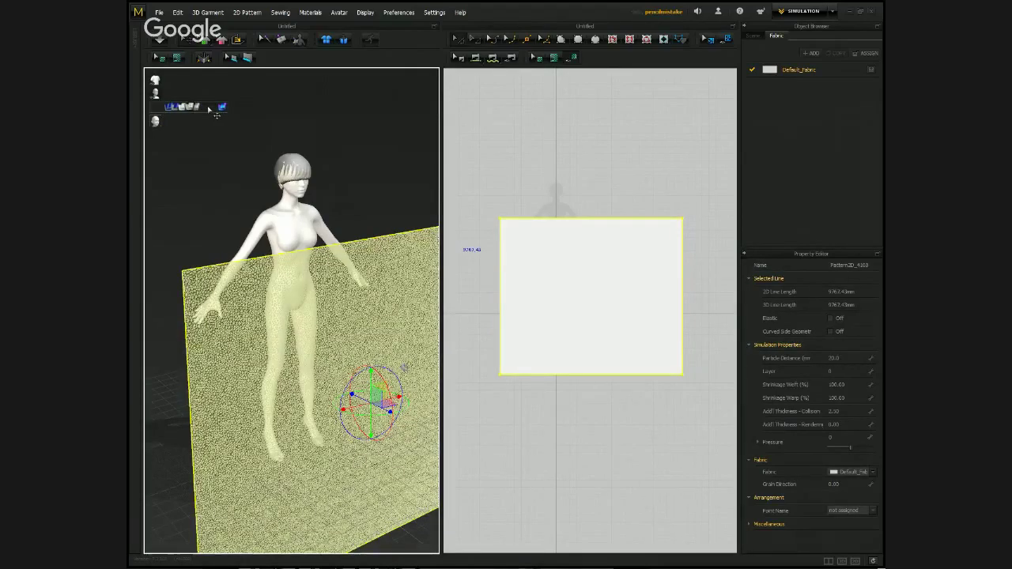
Set the rectangular pattern's particle distance to 5 and change it to 10.
{"action": "left_click", "coordinate": [618, 360]}
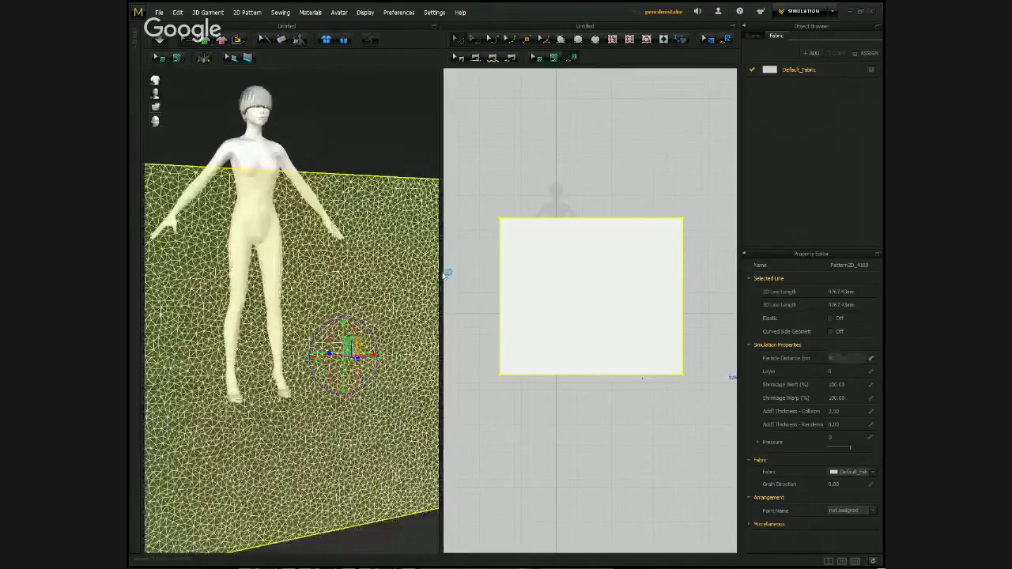
{"action": "left_click", "coordinate": [403, 142]}
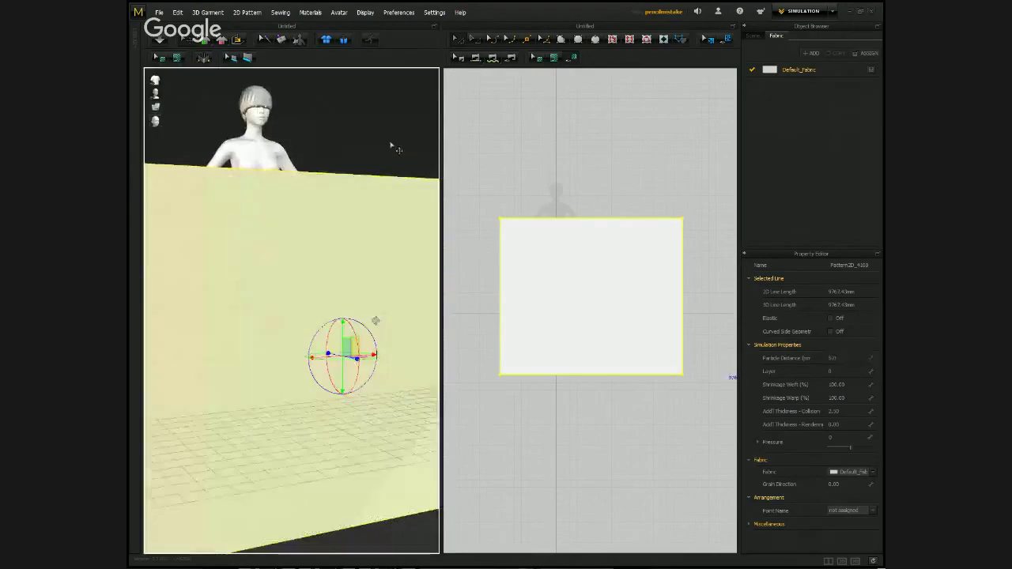
{"action": "left_click", "coordinate": [629, 322]}
{"action": "left_click", "coordinate": [844, 358]}
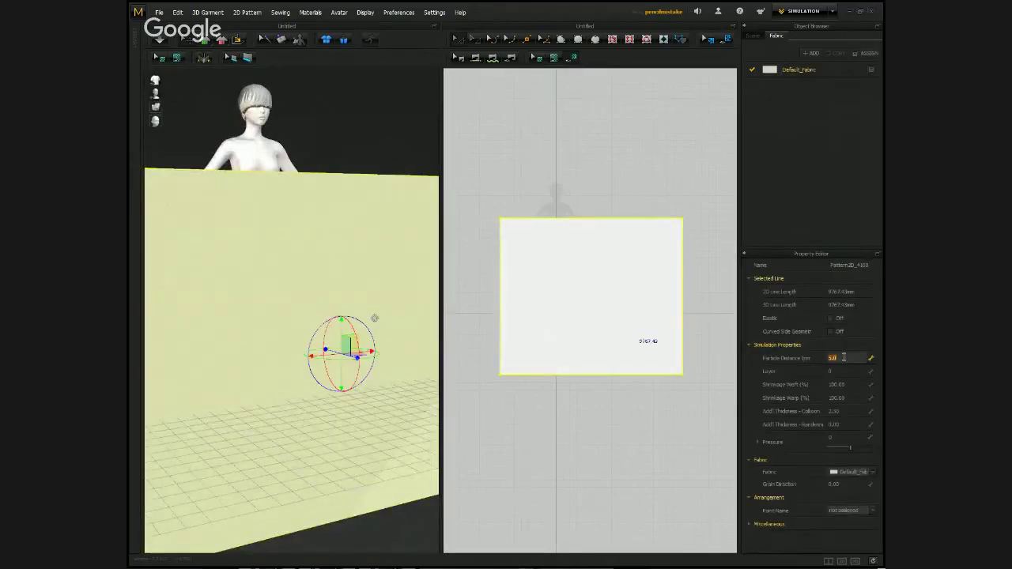
{"action": "type", "text": "10"}
{"action": "key", "text": "Return"}
Delete the rectangular pattern and remove all avatars from the scene.
{"action": "key", "text": "Delete"}
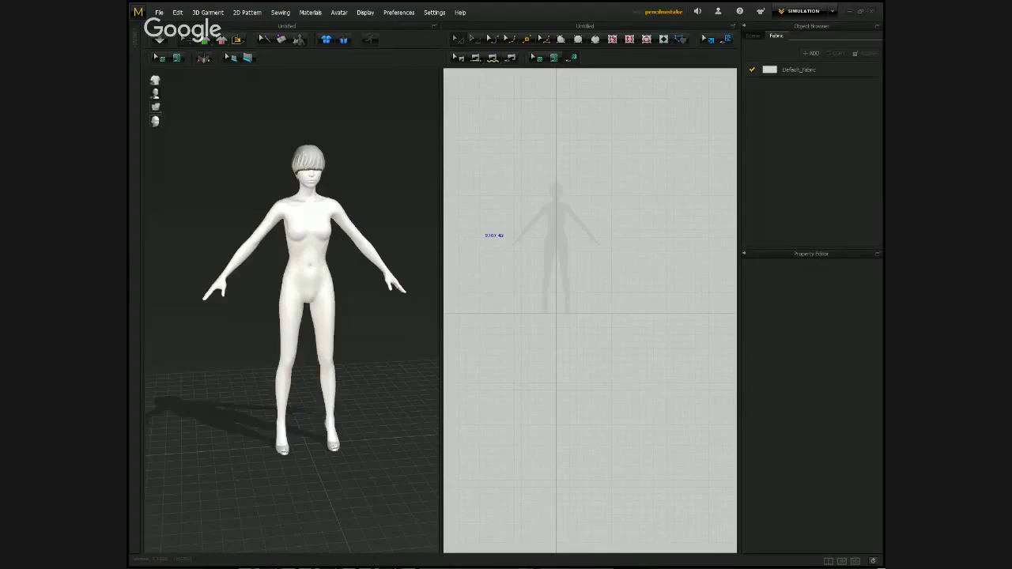
{"action": "left_click", "coordinate": [159, 12]}
{"action": "mouse_move", "coordinate": [399, 14]}
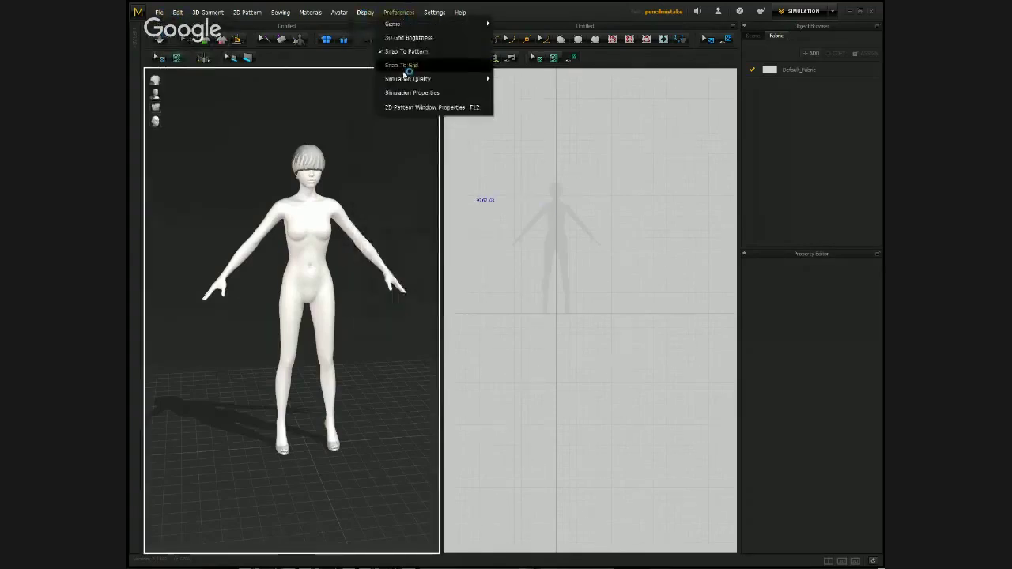
{"action": "mouse_move", "coordinate": [159, 12]}
{"action": "mouse_move", "coordinate": [339, 12]}
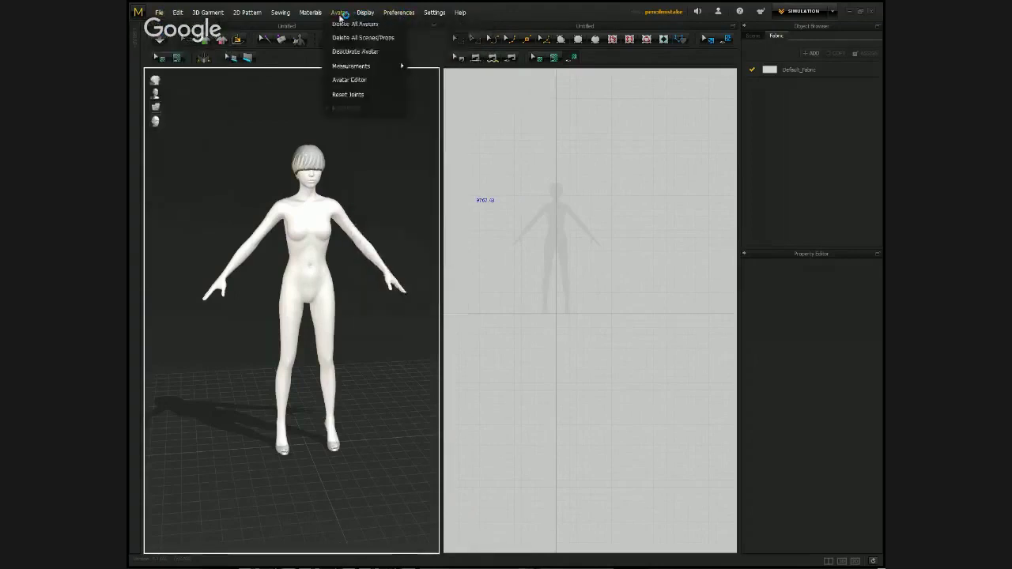
{"action": "left_click", "coordinate": [355, 38]}
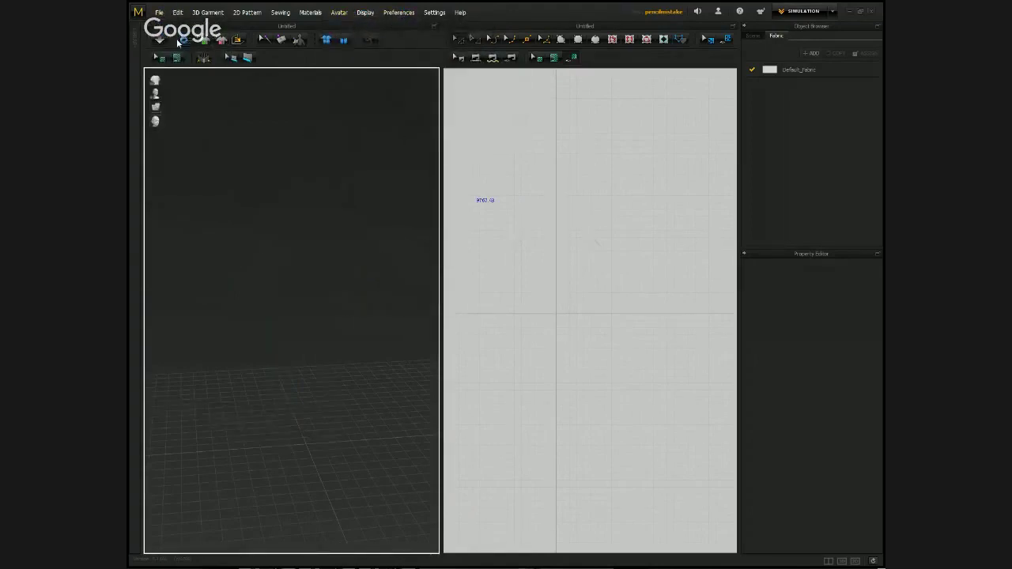
Open the garment file Female.zpac from the desktop's files folder without saving the current scene.
{"action": "left_click", "coordinate": [159, 12]}
{"action": "mouse_move", "coordinate": [163, 37]}
{"action": "left_click", "coordinate": [239, 39]}
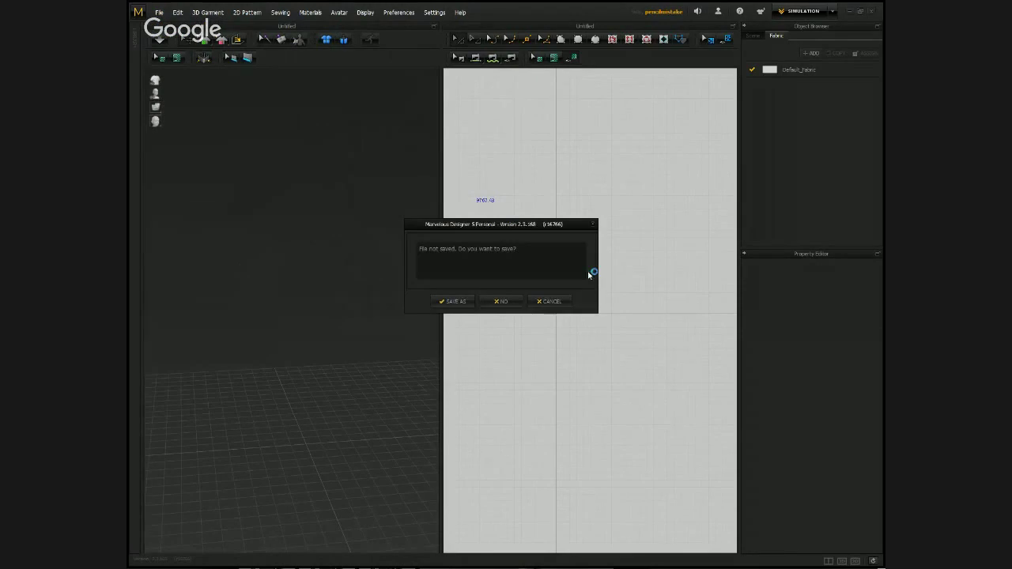
{"action": "left_click", "coordinate": [514, 303]}
{"action": "key", "text": "alt+Up"}
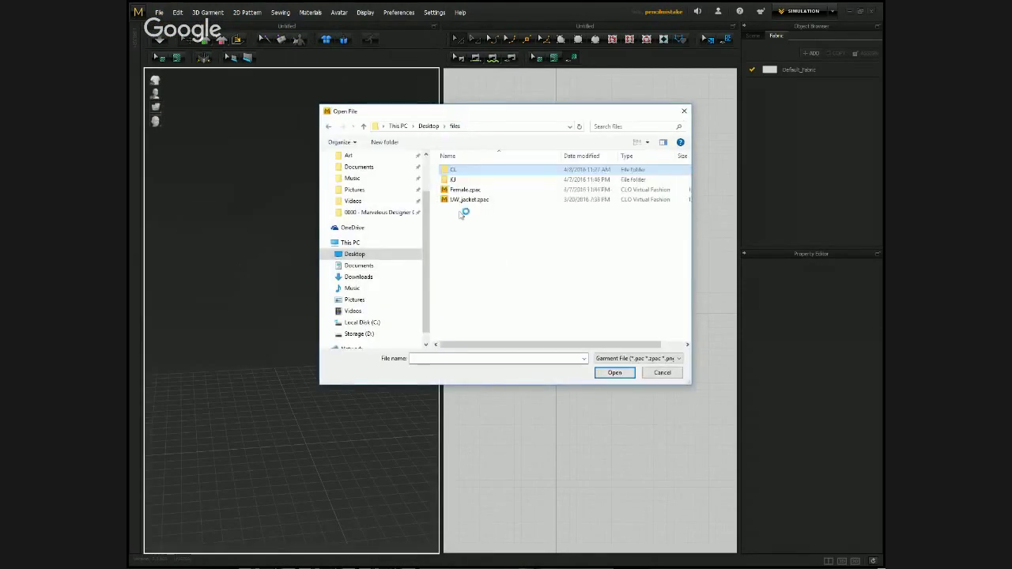
{"action": "double_click", "coordinate": [470, 197]}
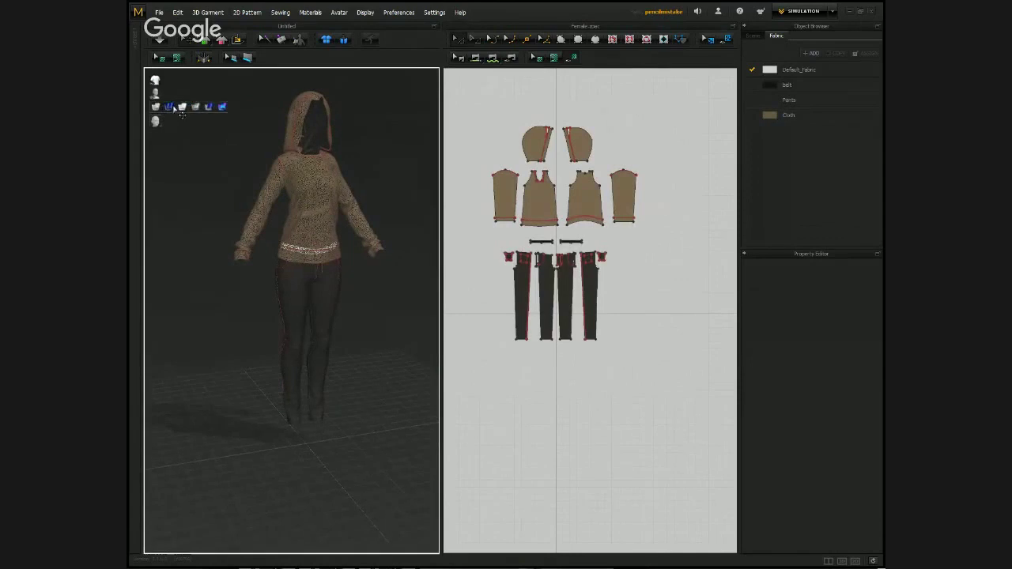
Display the hoodie and pants with the thick textured surface and inspect the torso up close.
{"action": "left_click", "coordinate": [172, 105]}
{"action": "scroll", "coordinate": [312, 269], "scroll_direction": "up", "scroll_amount": 3}
{"action": "right_click_drag", "start_coordinate": [313, 269], "coordinate": [355, 235]}
{"action": "scroll", "coordinate": [355, 234], "scroll_direction": "up", "scroll_amount": 3}
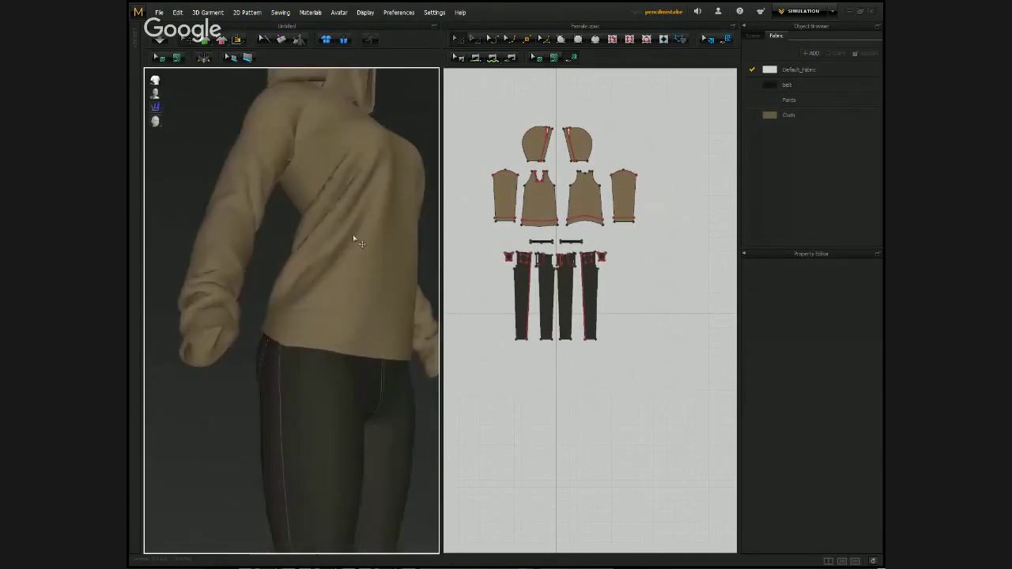
Compare the thin and thick textured surface displays around the hoodie's sleeve cuff.
{"action": "mouse_move", "coordinate": [155, 107]}
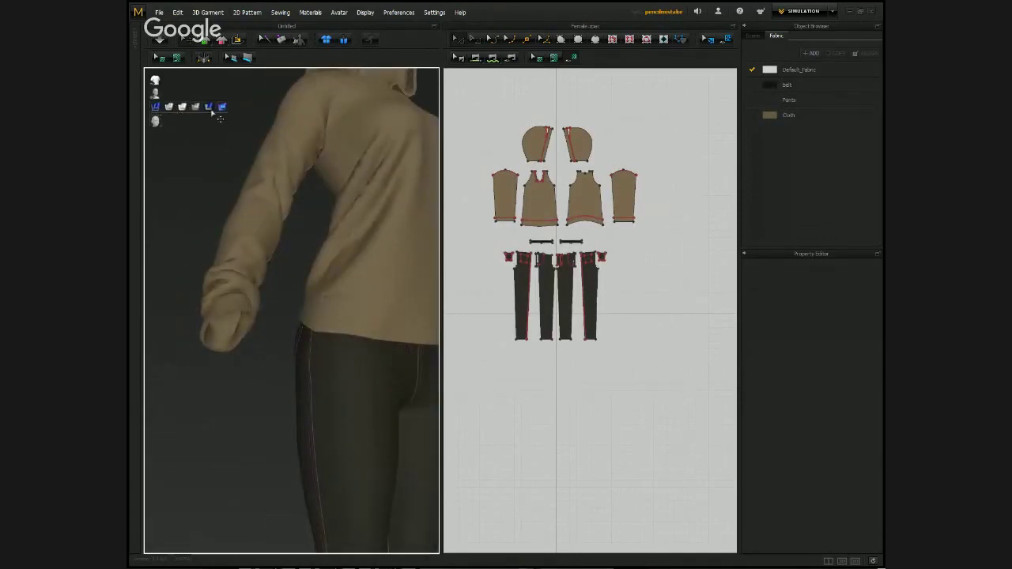
{"action": "left_click", "coordinate": [209, 107]}
{"action": "left_click", "coordinate": [209, 108]}
{"action": "right_click_drag", "start_coordinate": [301, 284], "coordinate": [332, 308]}
{"action": "scroll", "coordinate": [332, 308], "scroll_direction": "up", "scroll_amount": 2}
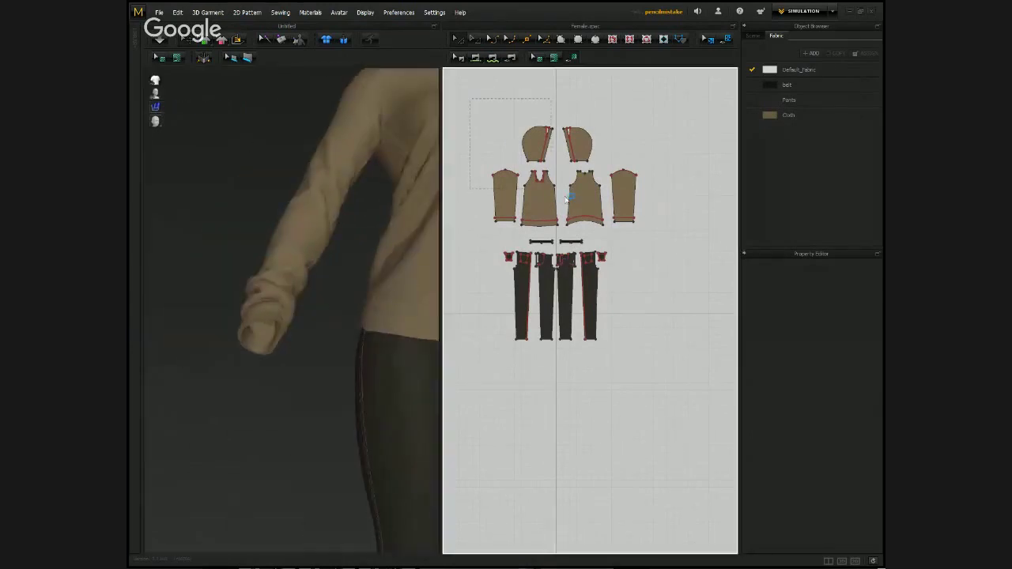
Change the additional collision and rendering thickness of all hoodie patterns and inspect the sleeve cuff up close.
{"action": "left_click_drag", "start_coordinate": [481, 112], "coordinate": [650, 231]}
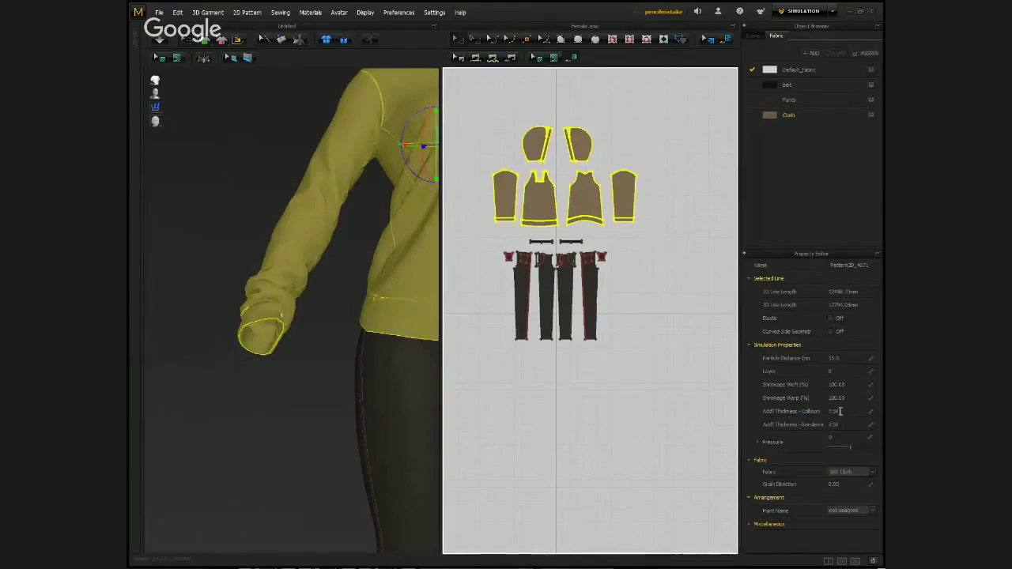
{"action": "left_click", "coordinate": [835, 412]}
{"action": "left_click", "coordinate": [378, 291]}
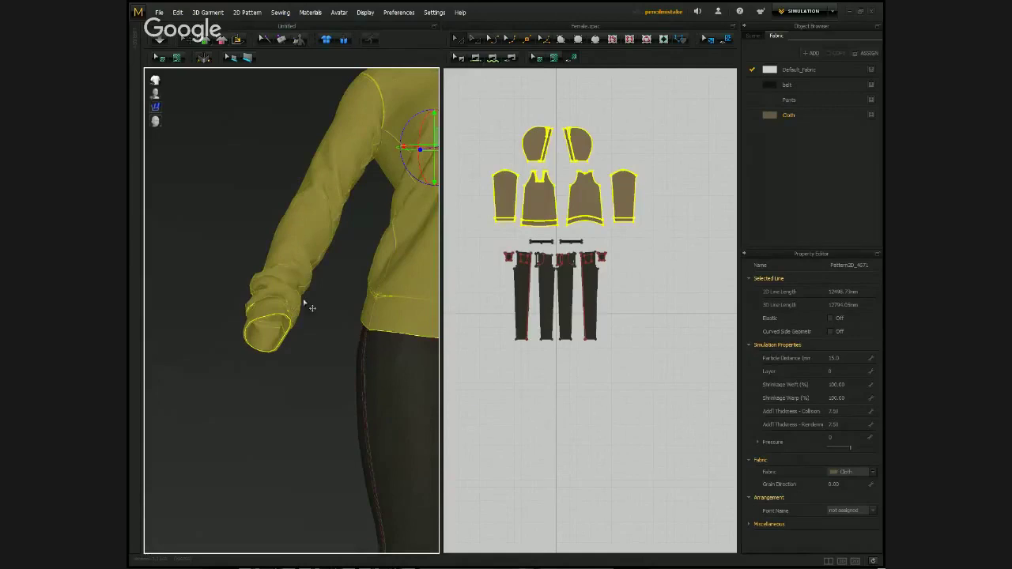
{"action": "left_click", "coordinate": [838, 424]}
{"action": "left_click", "coordinate": [836, 411]}
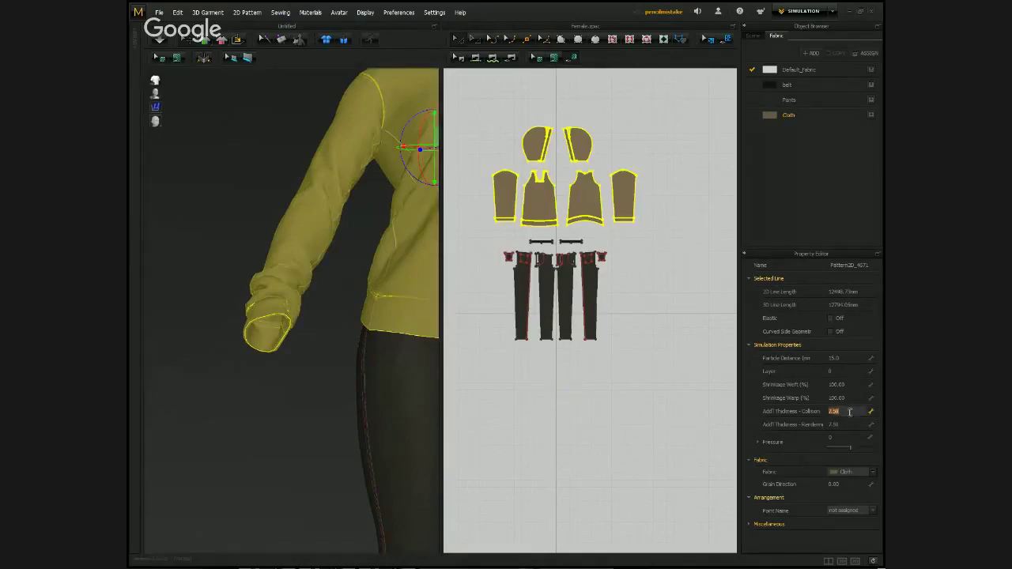
{"action": "type", "text": "8"}
{"action": "key", "text": "Return"}
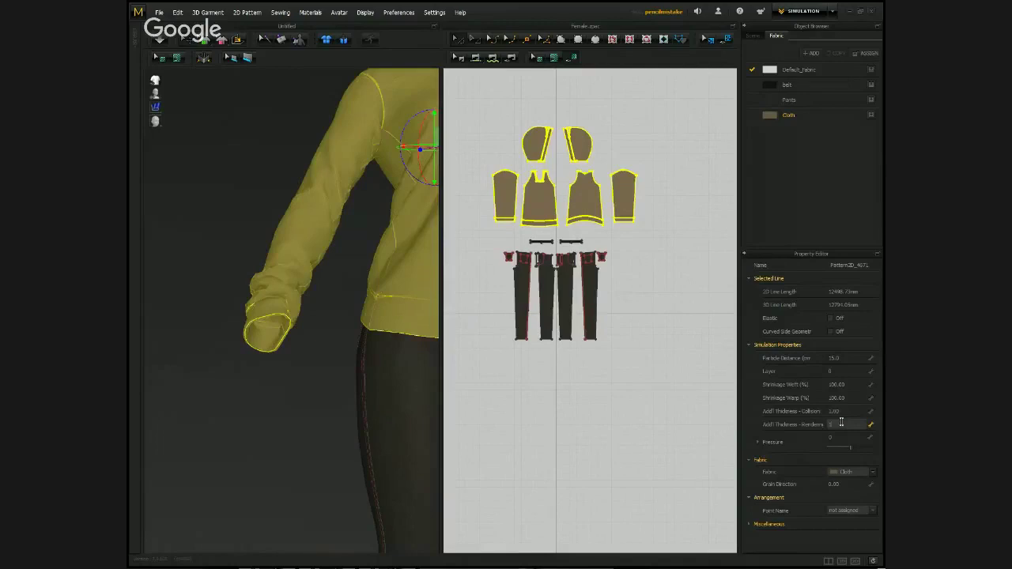
{"action": "left_click", "coordinate": [292, 317]}
{"action": "scroll", "coordinate": [292, 318], "scroll_direction": "up", "scroll_amount": 2}
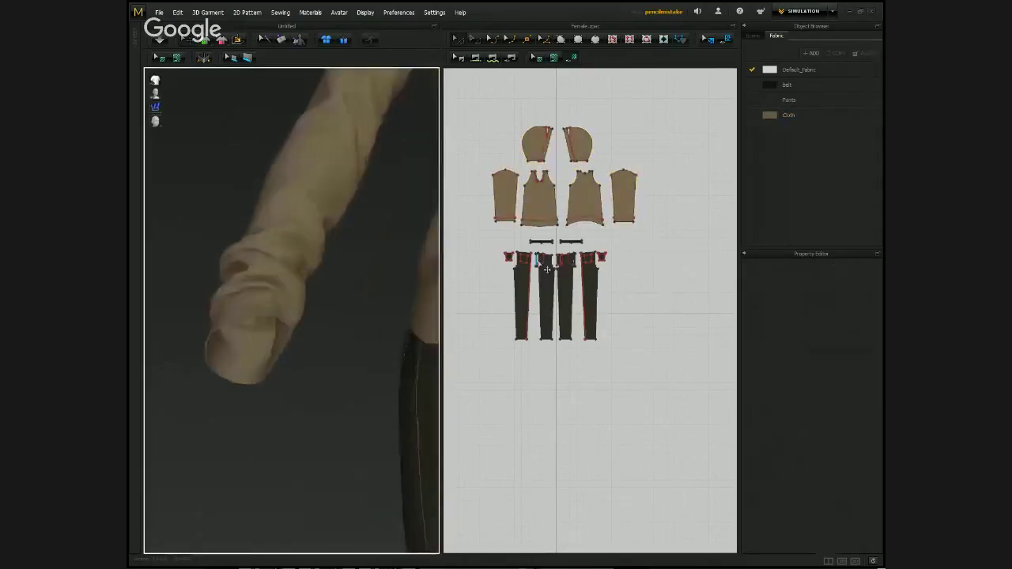
Increase the additional collision and rendering thickness of all hoodie patterns so the sleeve cuff gets a thick rim.
{"action": "left_click_drag", "start_coordinate": [478, 105], "coordinate": [636, 229]}
{"action": "left_click", "coordinate": [836, 411]}
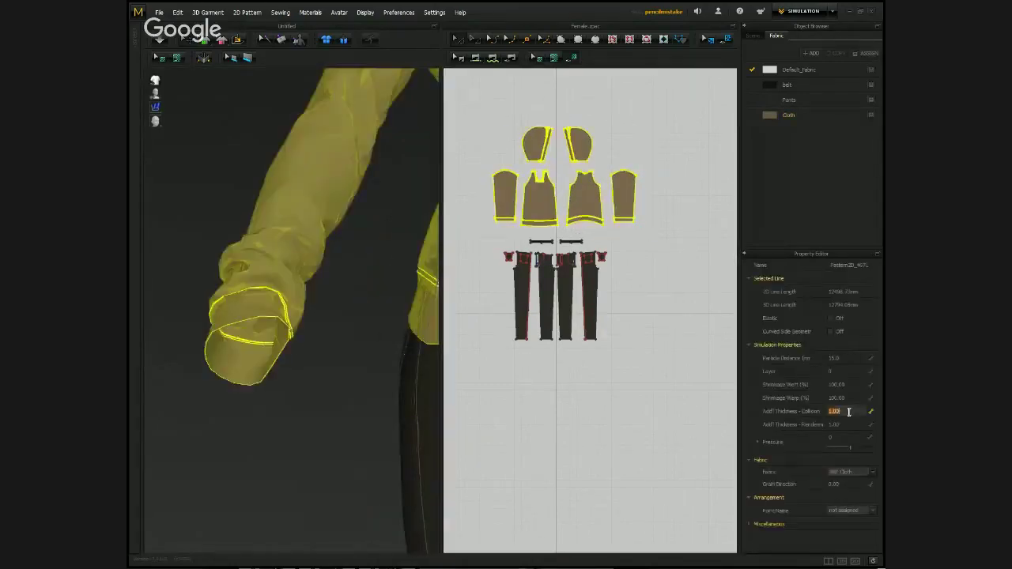
{"action": "type", "text": "0"}
{"action": "key", "text": "Return"}
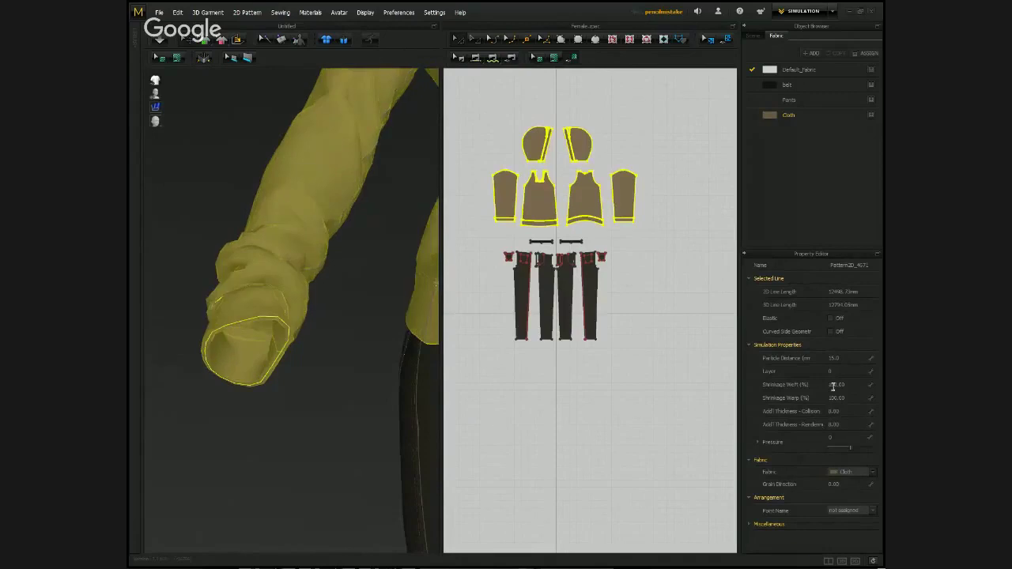
{"action": "left_click", "coordinate": [310, 364]}
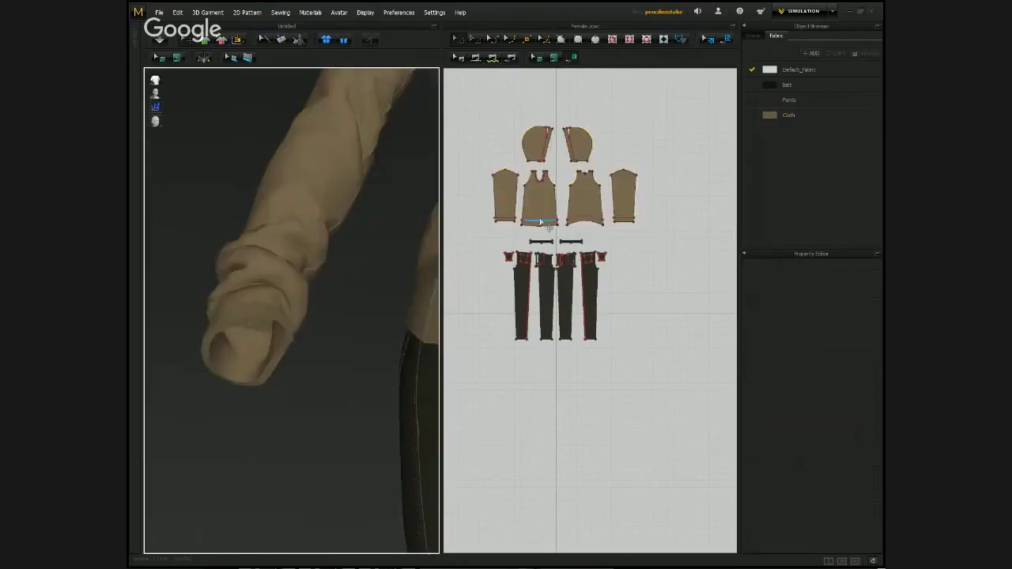
Examine the thickened sleeve cuff with the hoodie patterns selected and deselected.
{"action": "left_click_drag", "start_coordinate": [469, 97], "coordinate": [661, 233]}
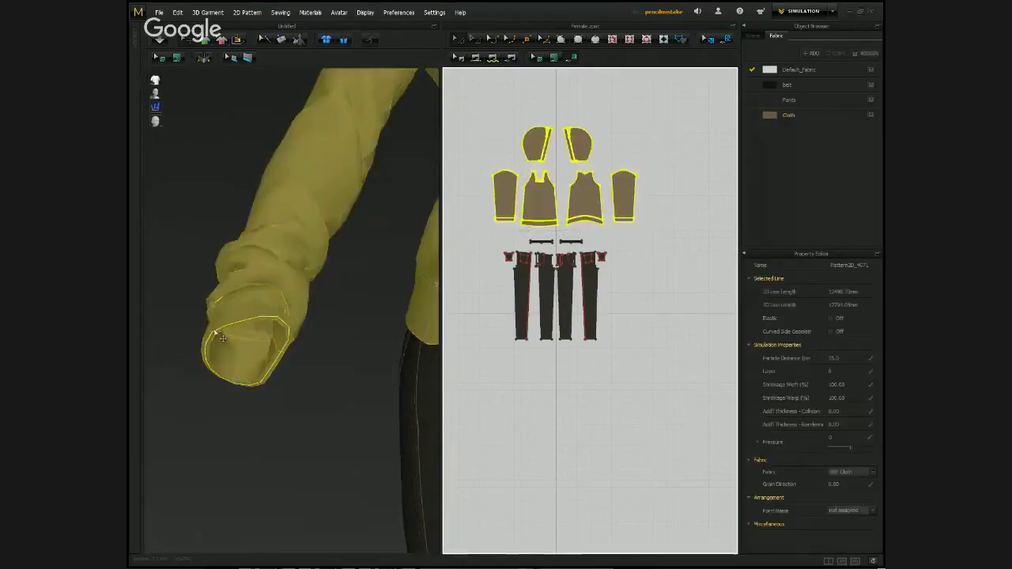
{"action": "left_click", "coordinate": [322, 342]}
{"action": "left_click_drag", "start_coordinate": [624, 100], "coordinate": [655, 226]}
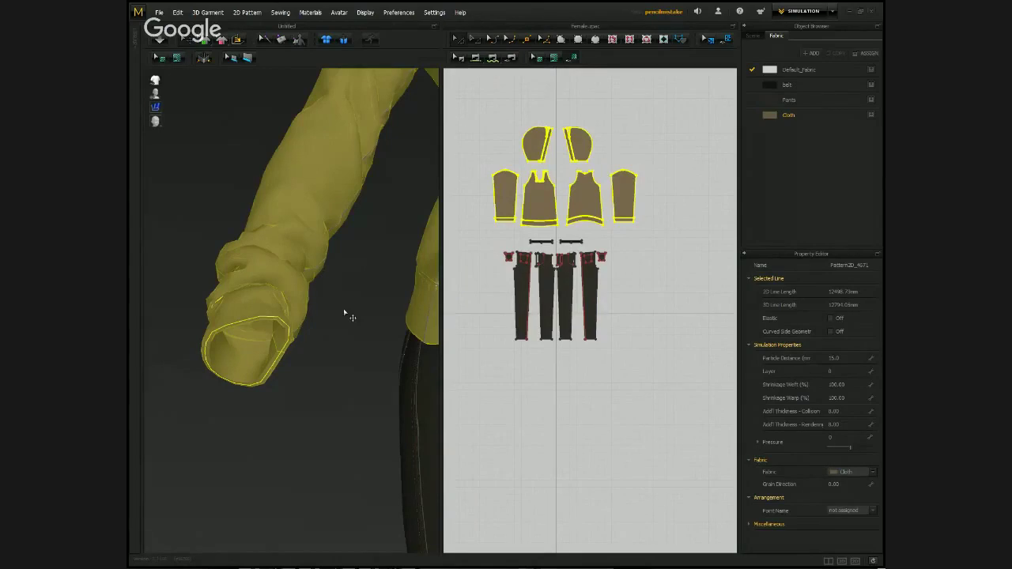
{"action": "left_click", "coordinate": [344, 311]}
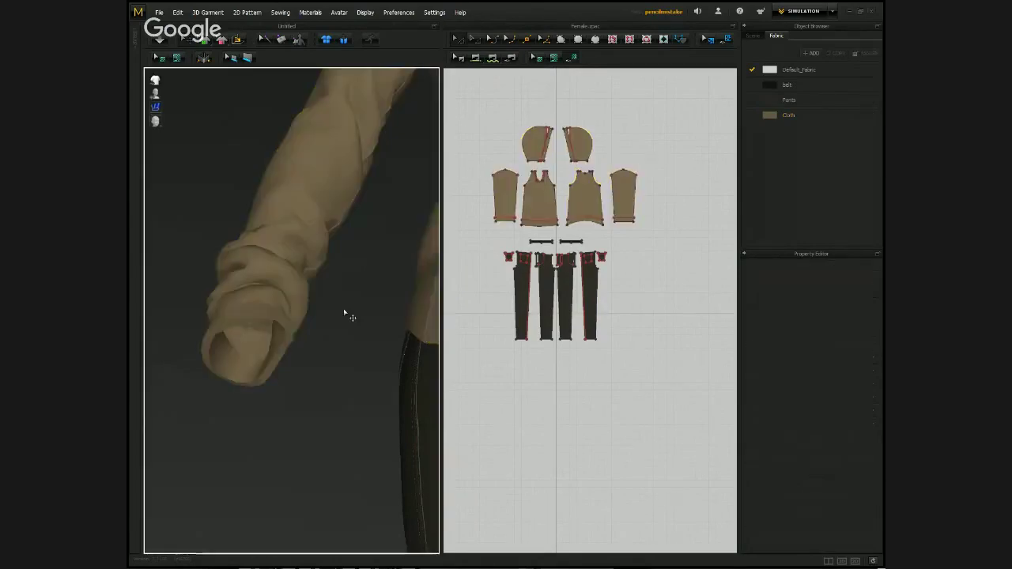
{"action": "left_click_drag", "start_coordinate": [469, 113], "coordinate": [659, 232]}
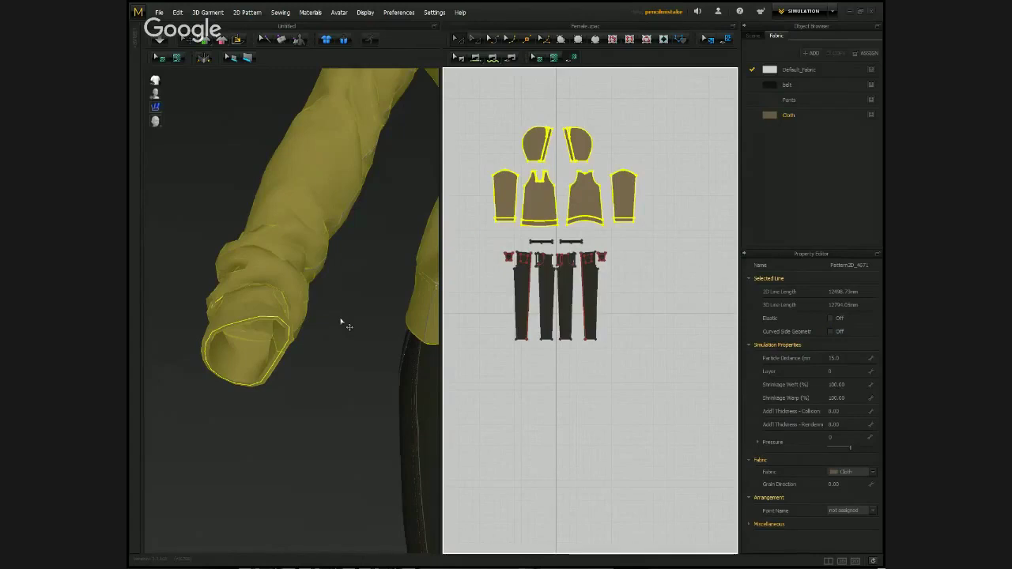
{"action": "left_click", "coordinate": [342, 322]}
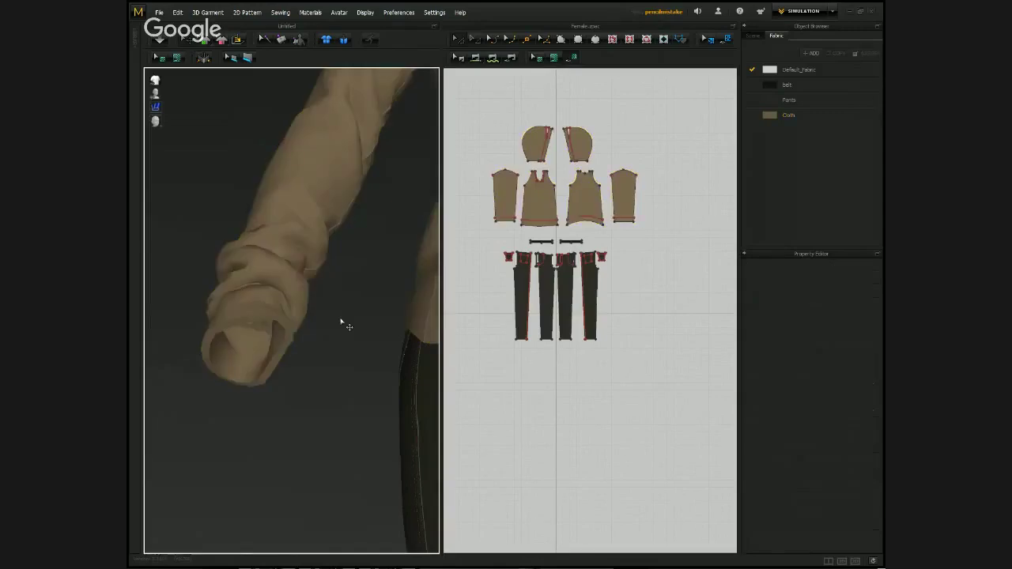
Turn on Curved Side Geometry for all hoodie patterns.
{"action": "left_click_drag", "start_coordinate": [488, 113], "coordinate": [673, 237]}
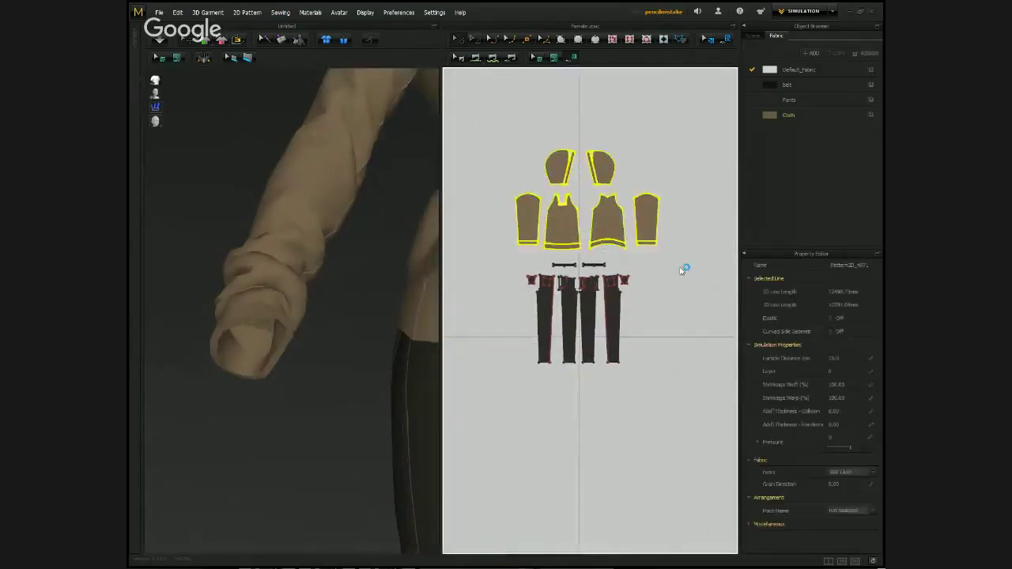
{"action": "left_click", "coordinate": [838, 332]}
{"action": "left_click", "coordinate": [355, 353]}
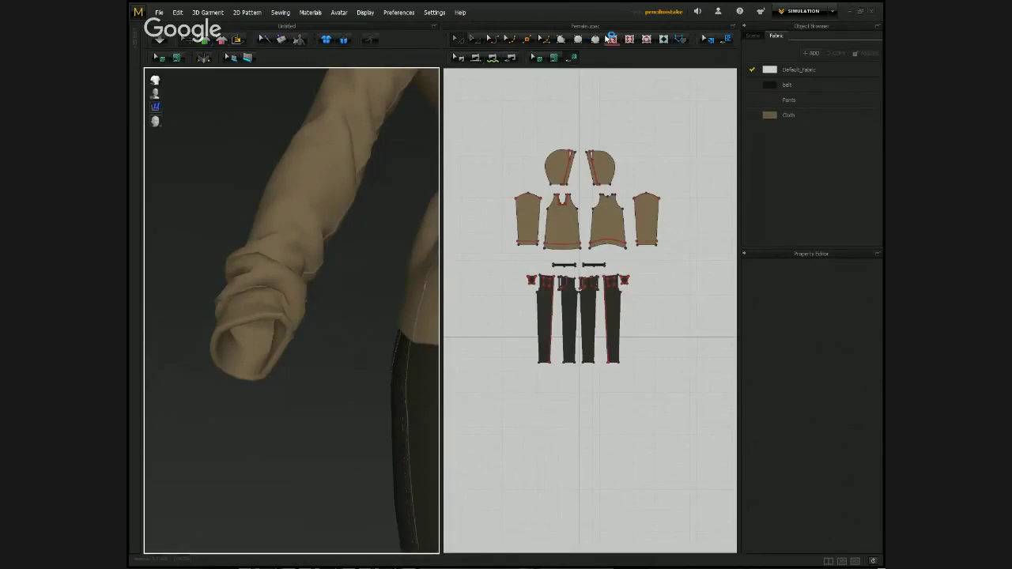
Examine the full hoodie and pants outfit from the front and the back.
{"action": "left_click", "coordinate": [294, 40]}
{"action": "scroll", "coordinate": [335, 163], "scroll_direction": "down", "scroll_amount": 5}
{"action": "right_click_drag", "start_coordinate": [312, 235], "coordinate": [406, 215]}
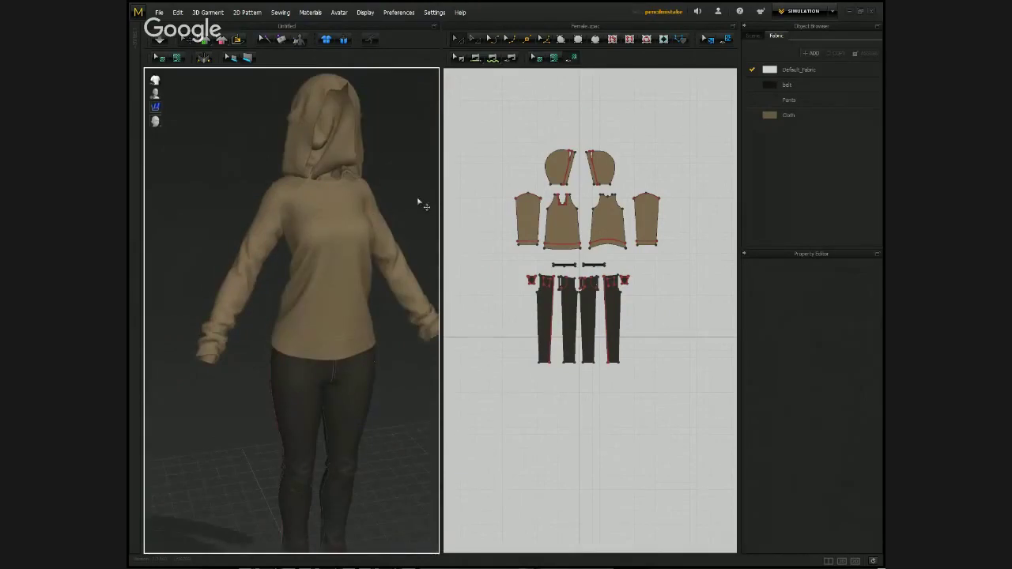
{"action": "key", "text": "6"}
{"action": "key", "text": "8"}
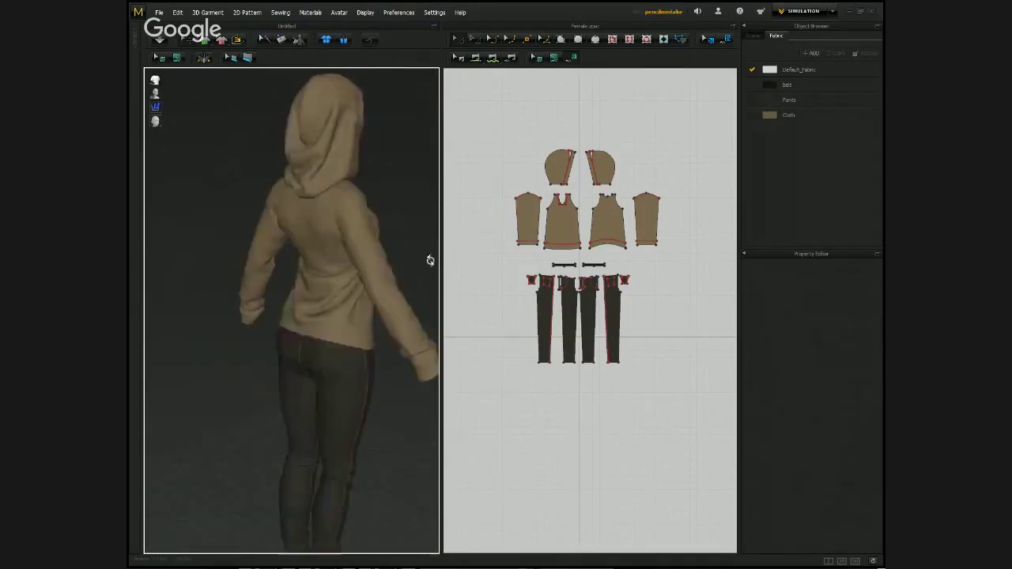
{"action": "right_click_drag", "start_coordinate": [298, 284], "coordinate": [338, 274]}
{"action": "key", "text": "2"}
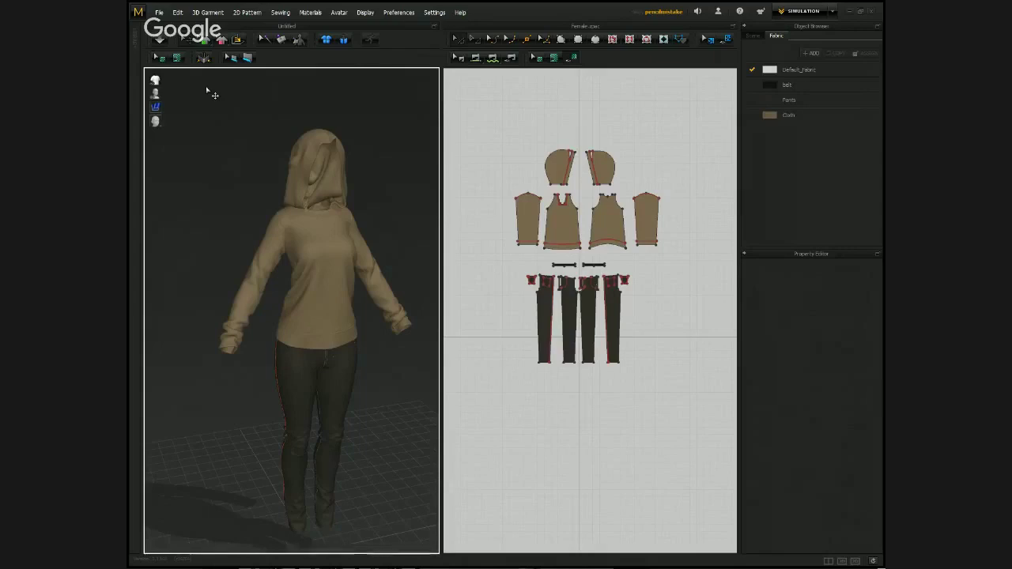
Inspect the outfit from the front and side, and examine the pants' leg, pocket and belt pieces in the 2D pattern layout.
{"action": "right_click_drag", "start_coordinate": [226, 395], "coordinate": [305, 292]}
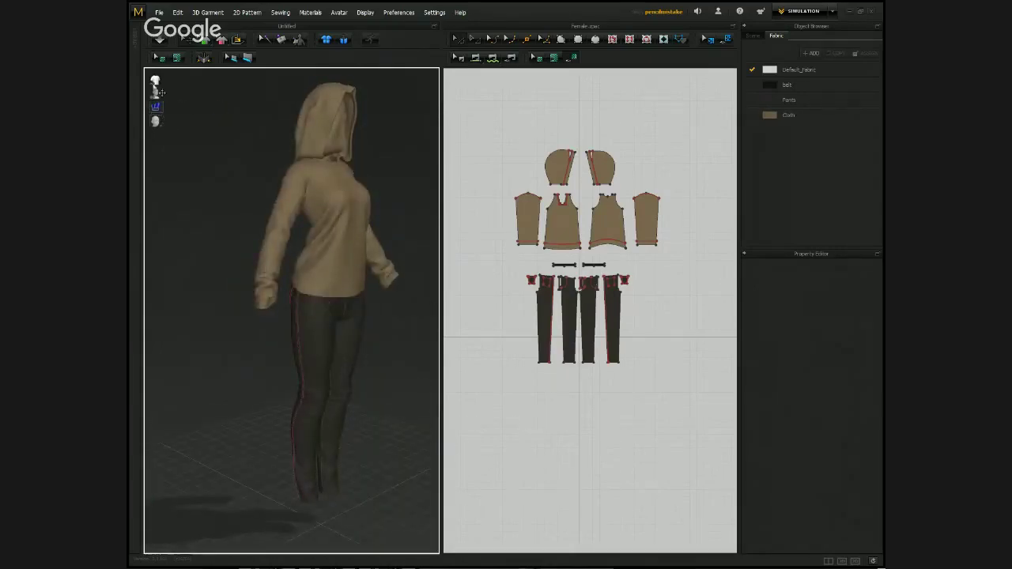
{"action": "mouse_move", "coordinate": [155, 82]}
{"action": "right_click_drag", "start_coordinate": [395, 296], "coordinate": [393, 306]}
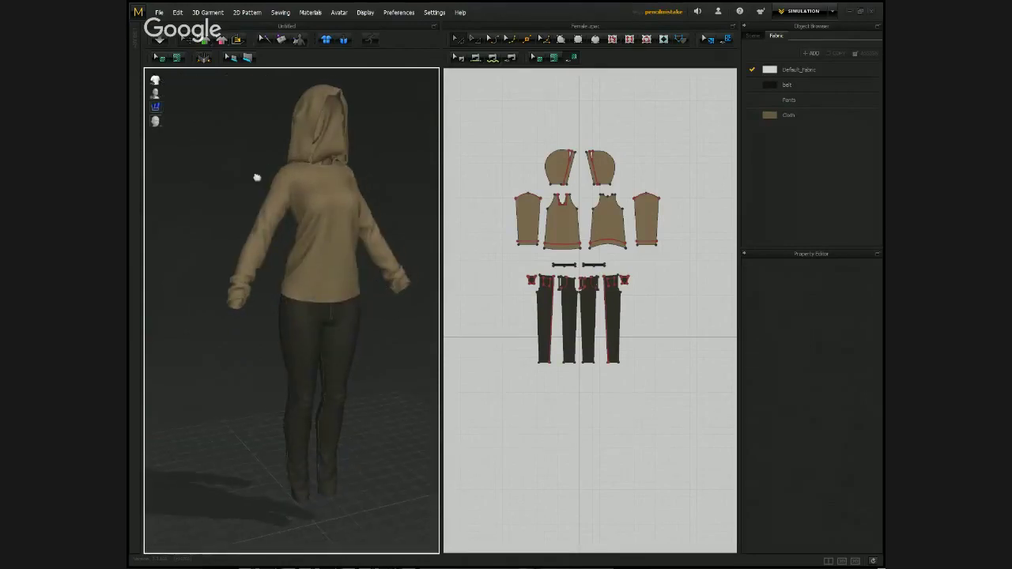
{"action": "right_click_drag", "start_coordinate": [255, 176], "coordinate": [288, 201]}
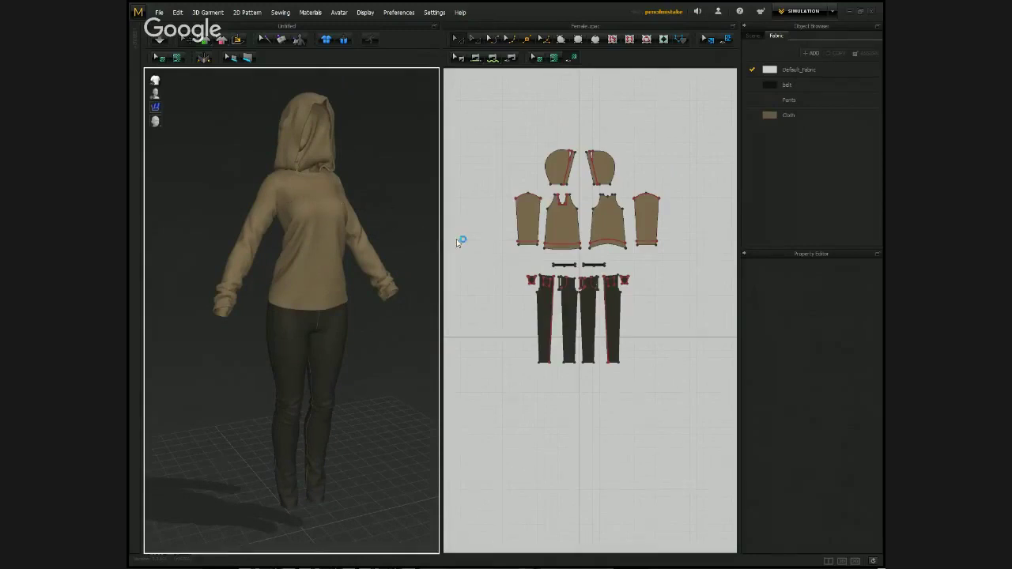
{"action": "scroll", "coordinate": [458, 240], "scroll_direction": "up", "scroll_amount": 6}
{"action": "scroll", "coordinate": [581, 281], "scroll_direction": "down", "scroll_amount": 2}
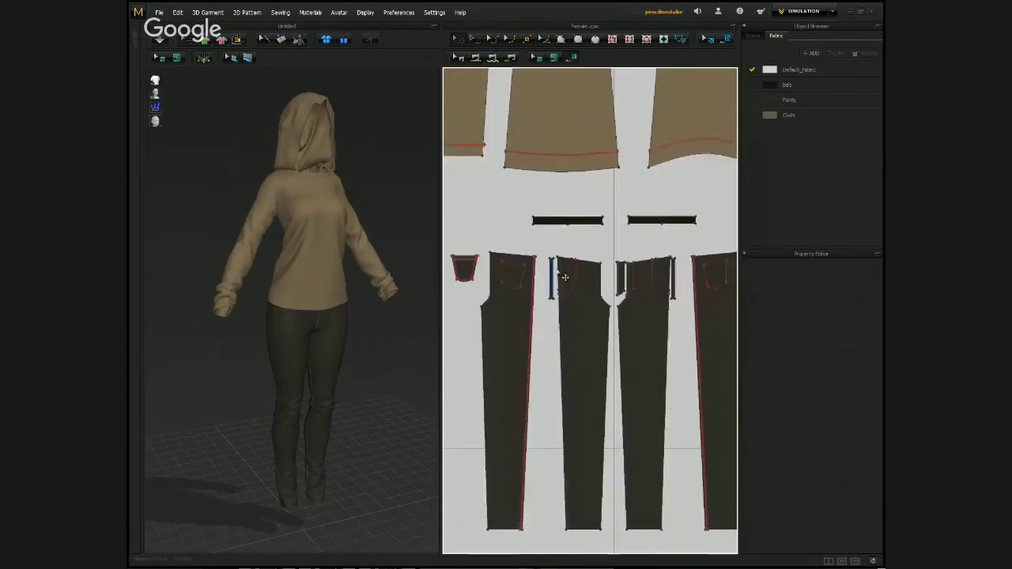
{"action": "left_click", "coordinate": [481, 269]}
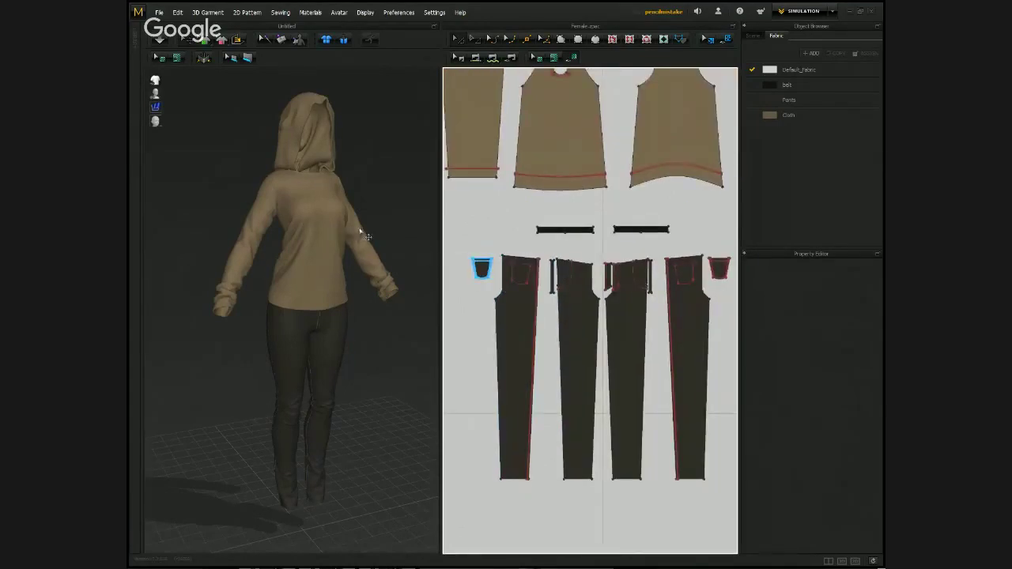
{"action": "left_click", "coordinate": [616, 242]}
{"action": "scroll", "coordinate": [579, 272], "scroll_direction": "up", "scroll_amount": 2}
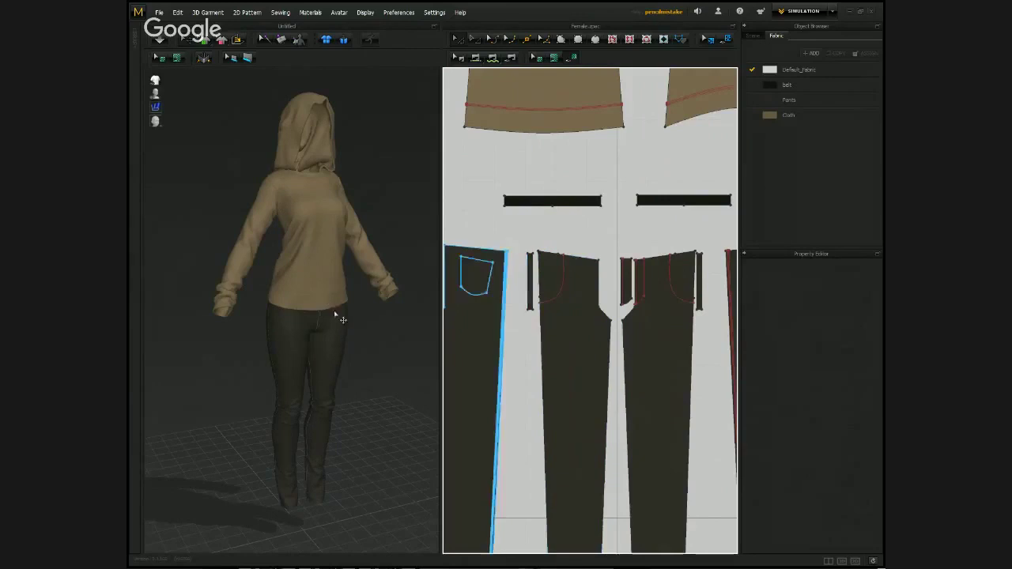
{"action": "scroll", "coordinate": [564, 275], "scroll_direction": "down", "scroll_amount": 2}
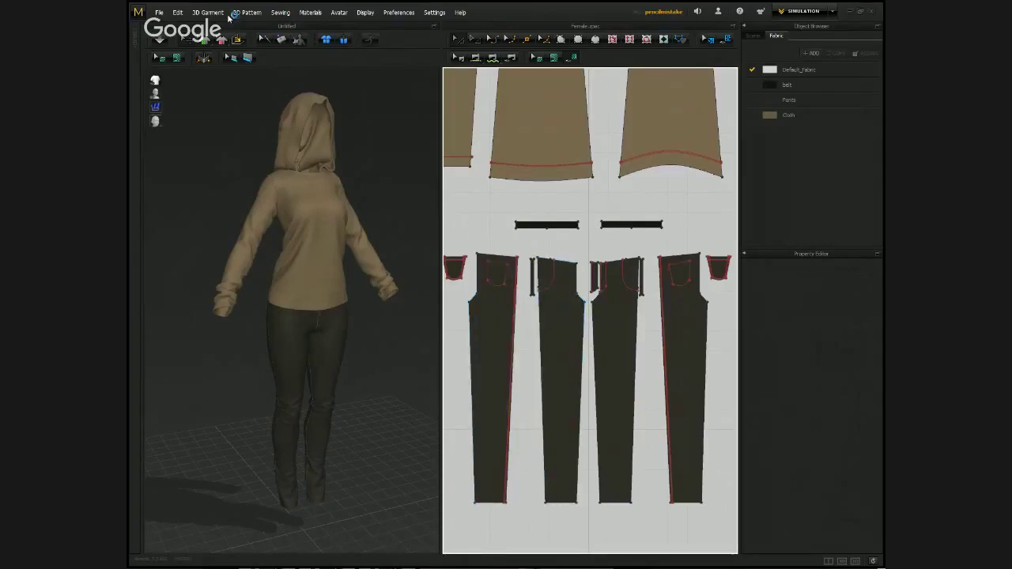
Open the garment file PANTS.zpac from the CL folder without saving the current scene.
{"action": "left_click", "coordinate": [159, 12]}
{"action": "mouse_move", "coordinate": [170, 41]}
{"action": "left_click", "coordinate": [294, 41]}
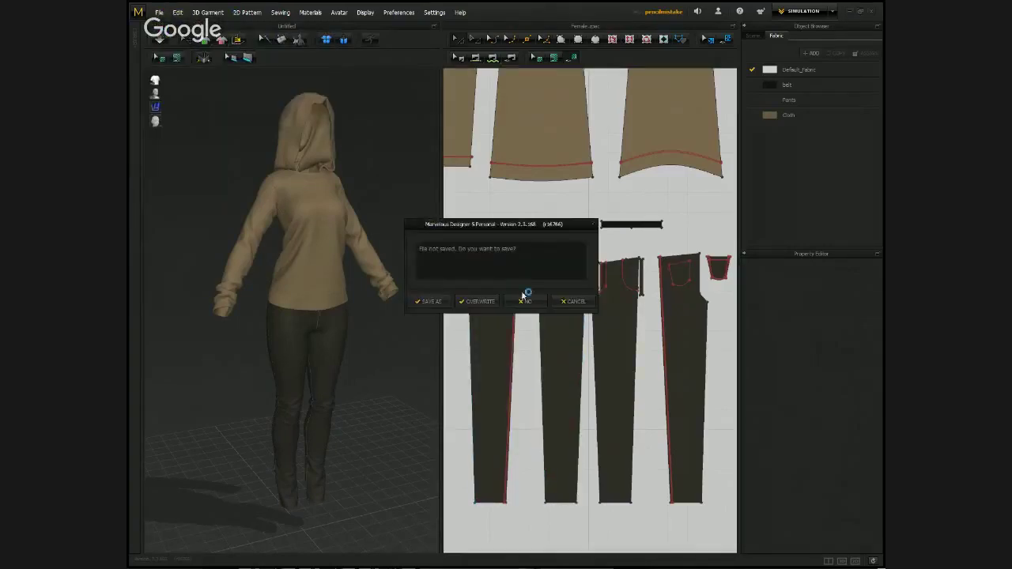
{"action": "left_click", "coordinate": [525, 302]}
{"action": "double_click", "coordinate": [461, 175]}
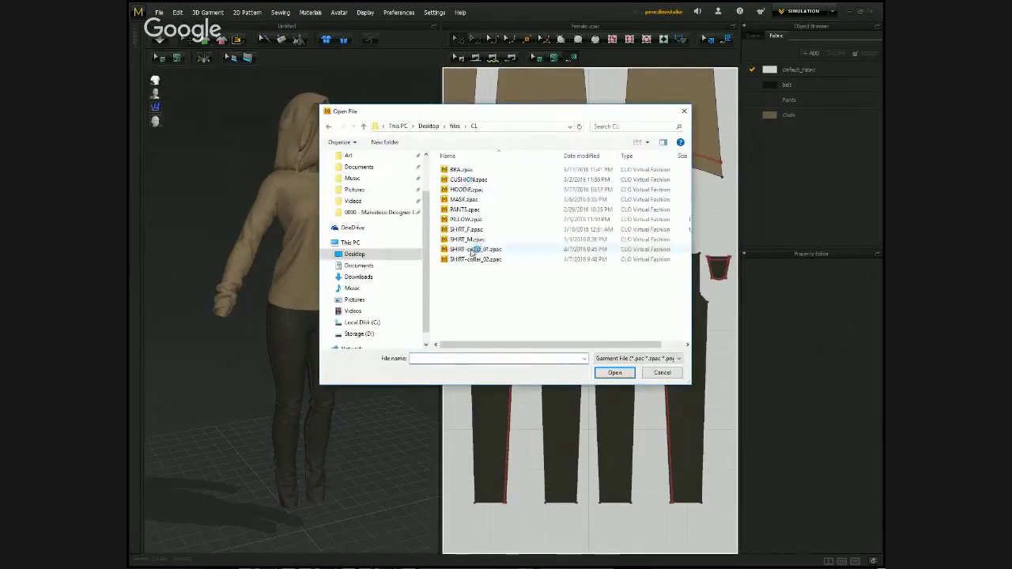
{"action": "double_click", "coordinate": [477, 212]}
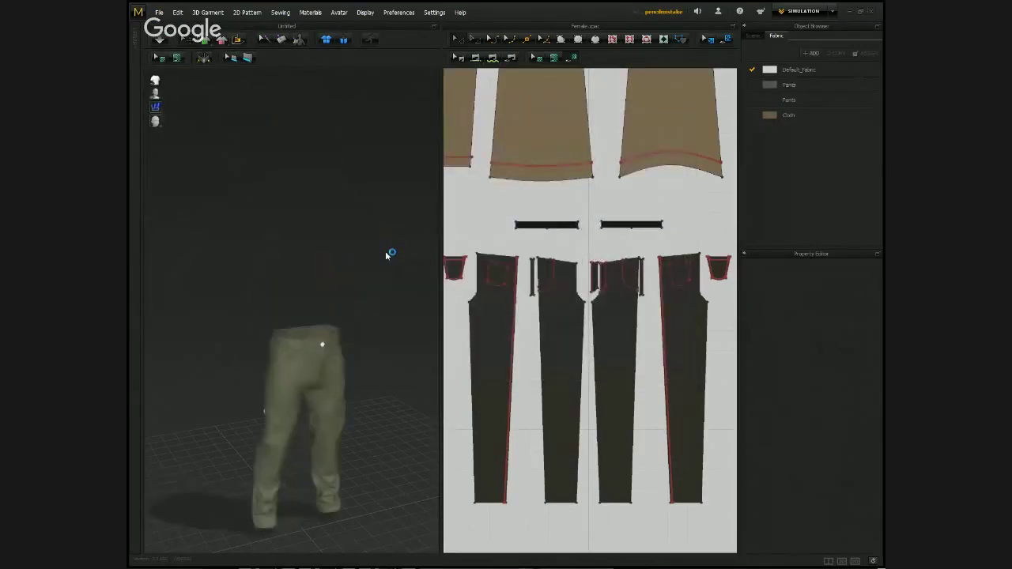
Inspect how the front pocket is built by selecting its pocket piece and the front leg pattern on the pants.
{"action": "scroll", "coordinate": [586, 308], "scroll_direction": "down", "scroll_amount": 3}
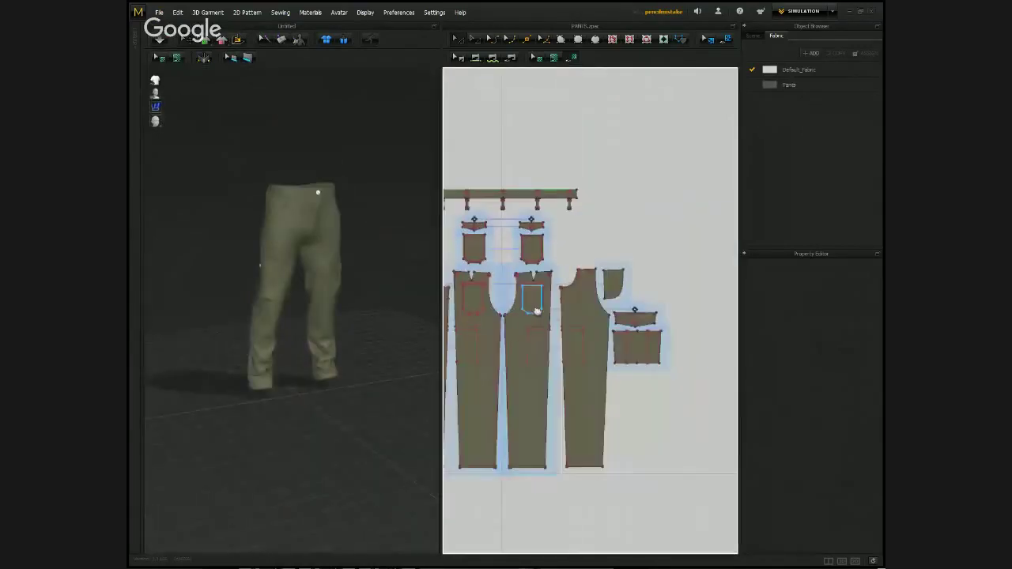
{"action": "scroll", "coordinate": [554, 282], "scroll_direction": "up", "scroll_amount": 5}
{"action": "key", "text": "space"}
{"action": "scroll", "coordinate": [338, 382], "scroll_direction": "up", "scroll_amount": 5}
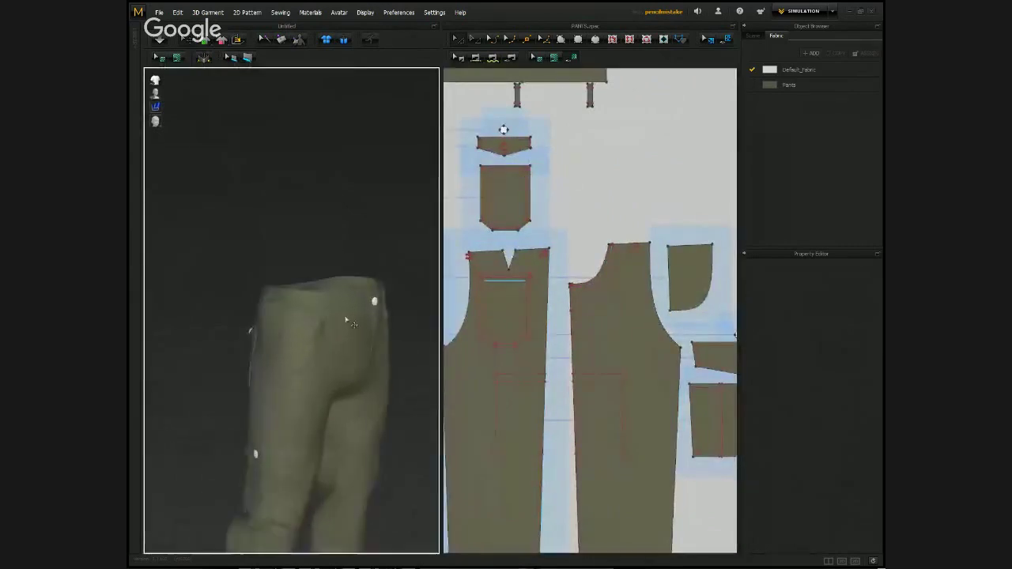
{"action": "left_click", "coordinate": [267, 283]}
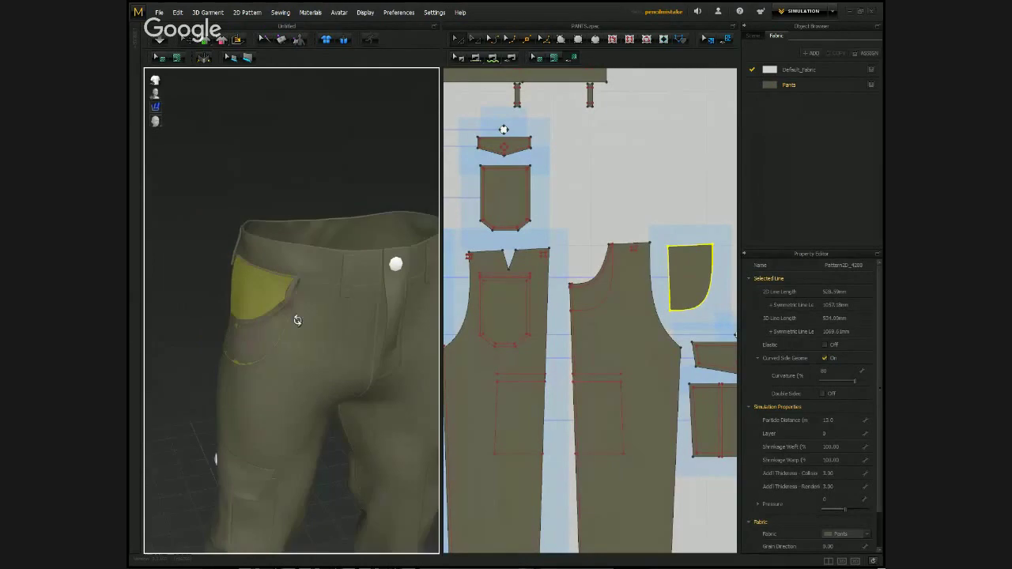
{"action": "left_click", "coordinate": [244, 343]}
{"action": "right_click_drag", "start_coordinate": [240, 348], "coordinate": [340, 359]}
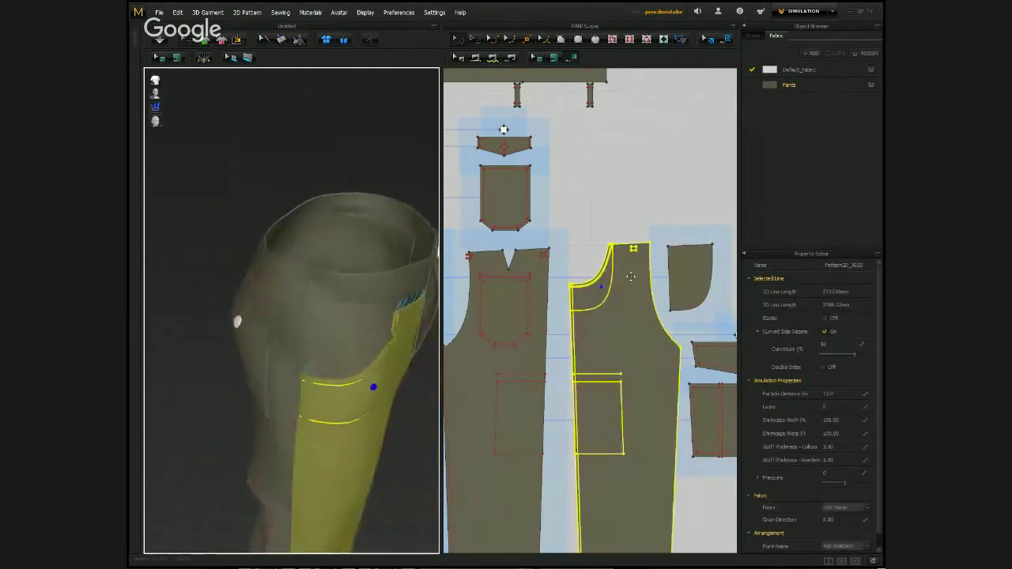
{"action": "right_click_drag", "start_coordinate": [632, 275], "coordinate": [629, 268]}
{"action": "left_click", "coordinate": [677, 225]}
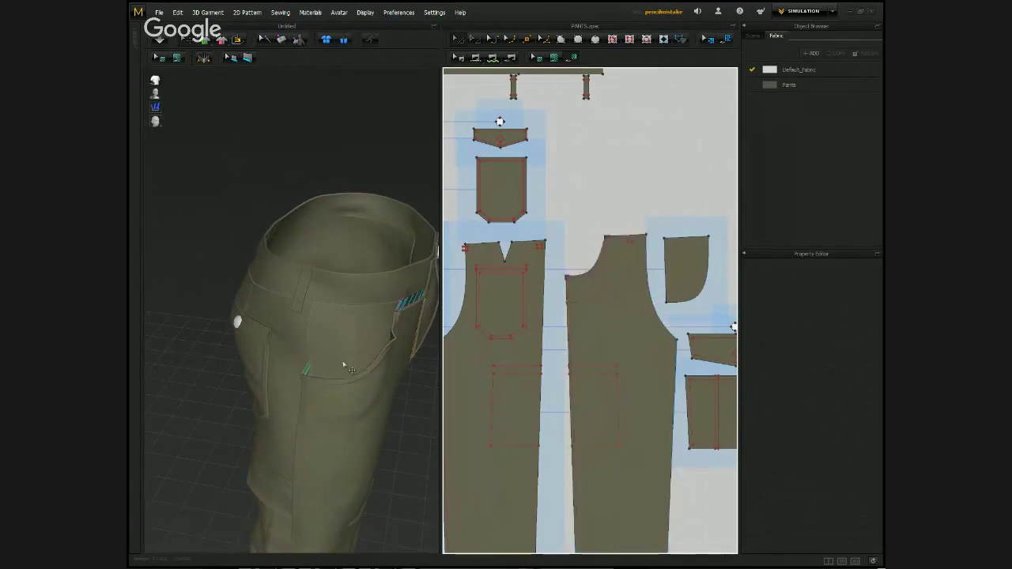
View the whole pair of cargo pants and select the internal outline on the back pocket pattern.
{"action": "right_click_drag", "start_coordinate": [343, 361], "coordinate": [341, 254]}
{"action": "left_click", "coordinate": [334, 325]}
{"action": "left_click", "coordinate": [372, 143]}
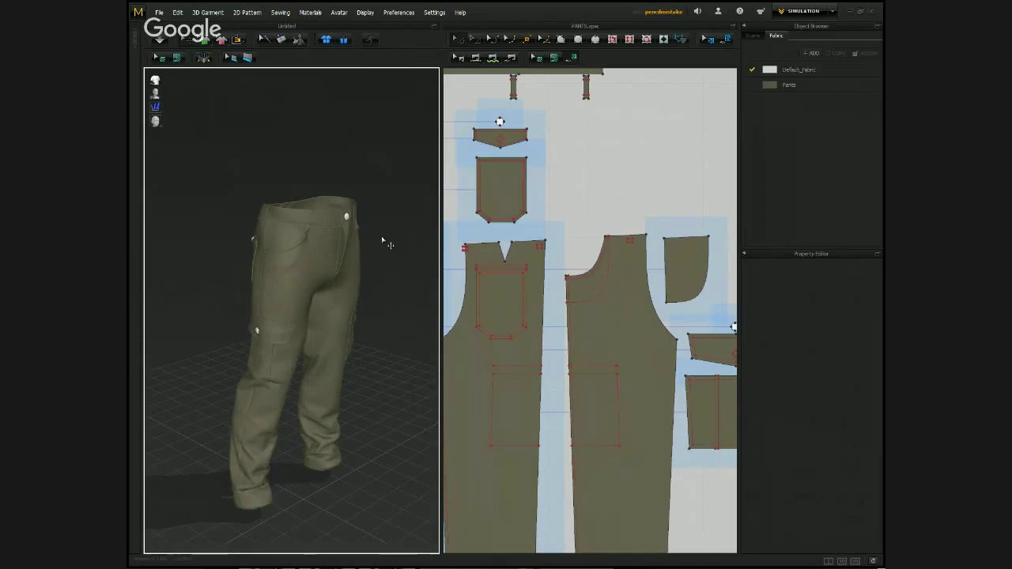
{"action": "scroll", "coordinate": [672, 229], "scroll_direction": "down", "scroll_amount": 3}
{"action": "left_click", "coordinate": [559, 200]}
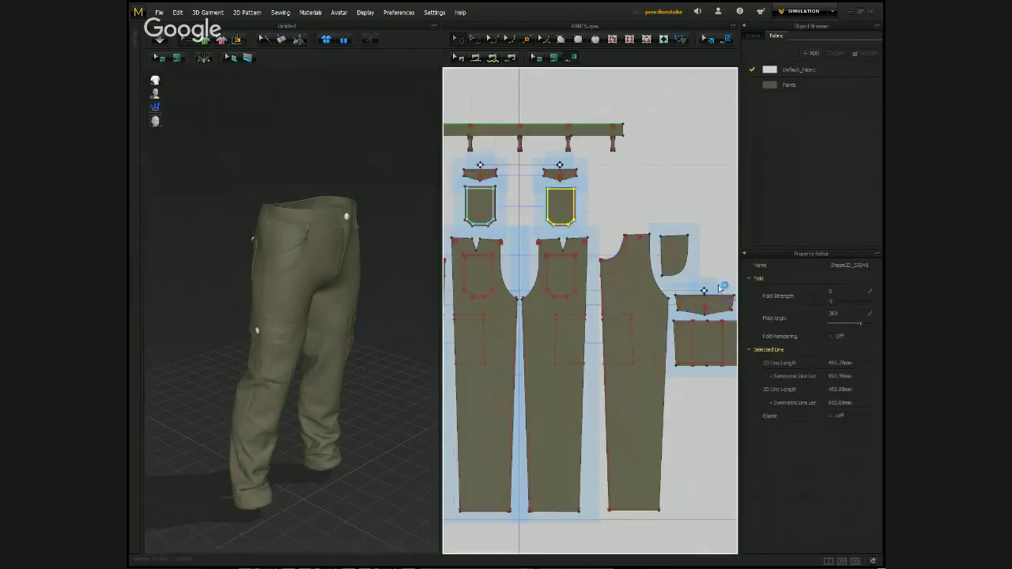
Examine the front leg pattern on the cargo pants, deselect it, and view the whole pants from the front.
{"action": "left_click", "coordinate": [638, 307]}
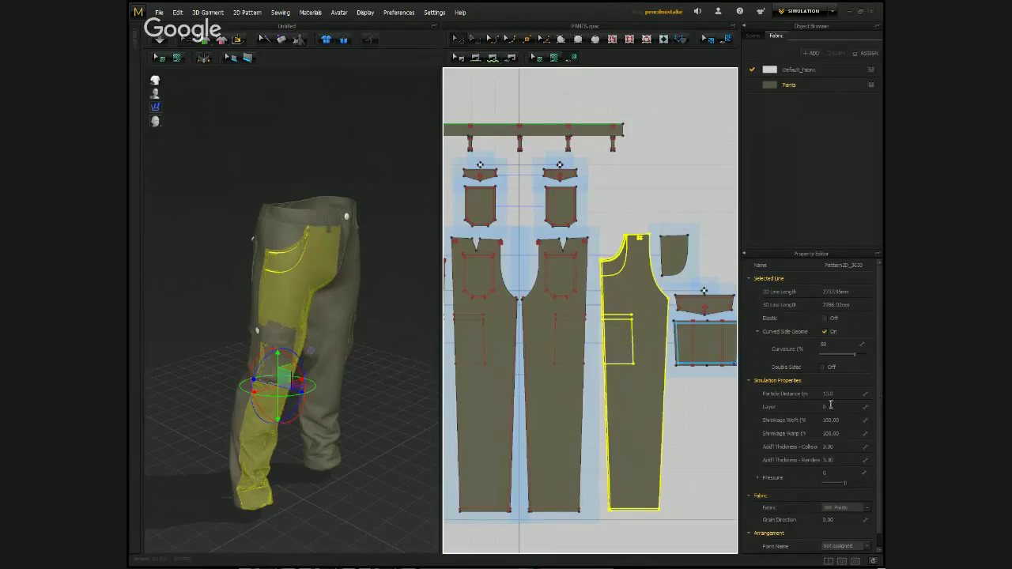
{"action": "left_click", "coordinate": [382, 216]}
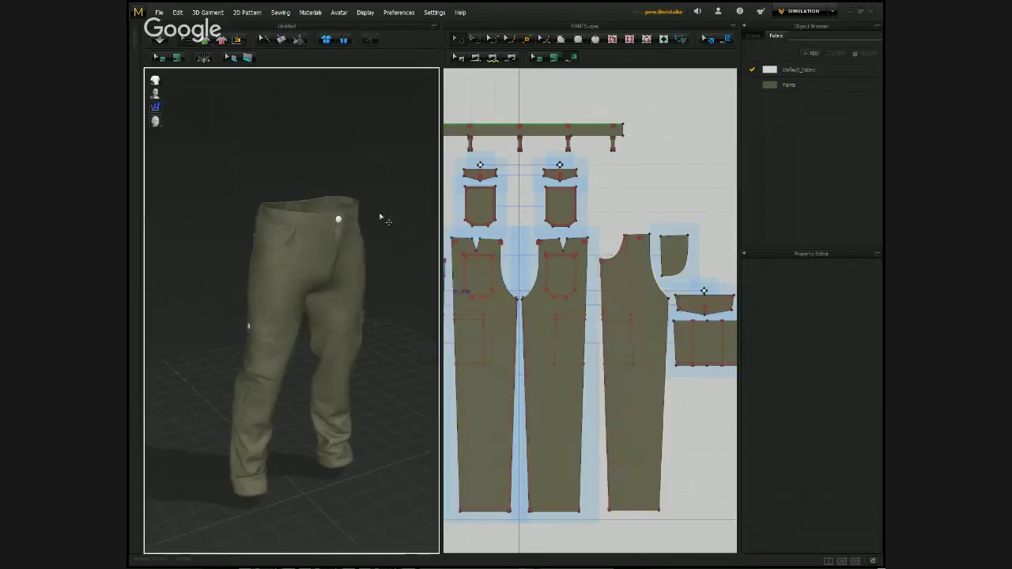
{"action": "key", "text": "2"}
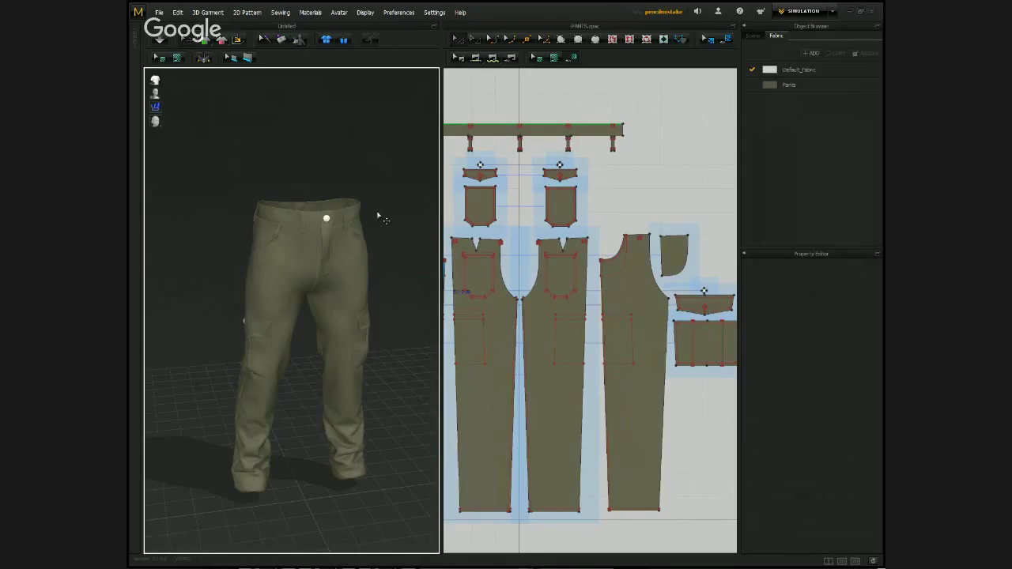
{"action": "right_click_drag", "start_coordinate": [380, 185], "coordinate": [373, 255]}
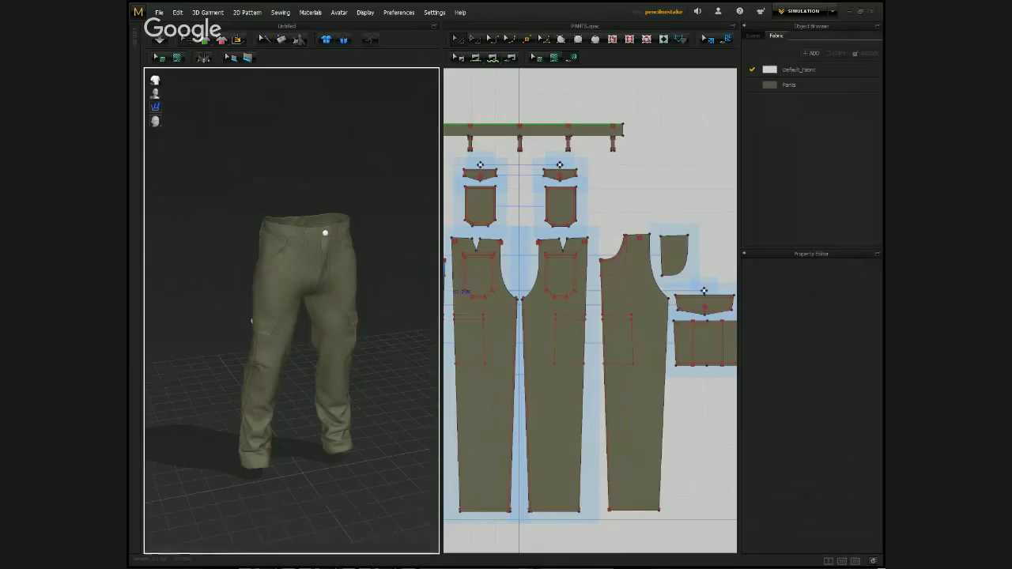
Switch to the browser, browse the Outfits board on Pinterest for clothing references, and close that page.
{"action": "key", "text": "alt+Tab"}
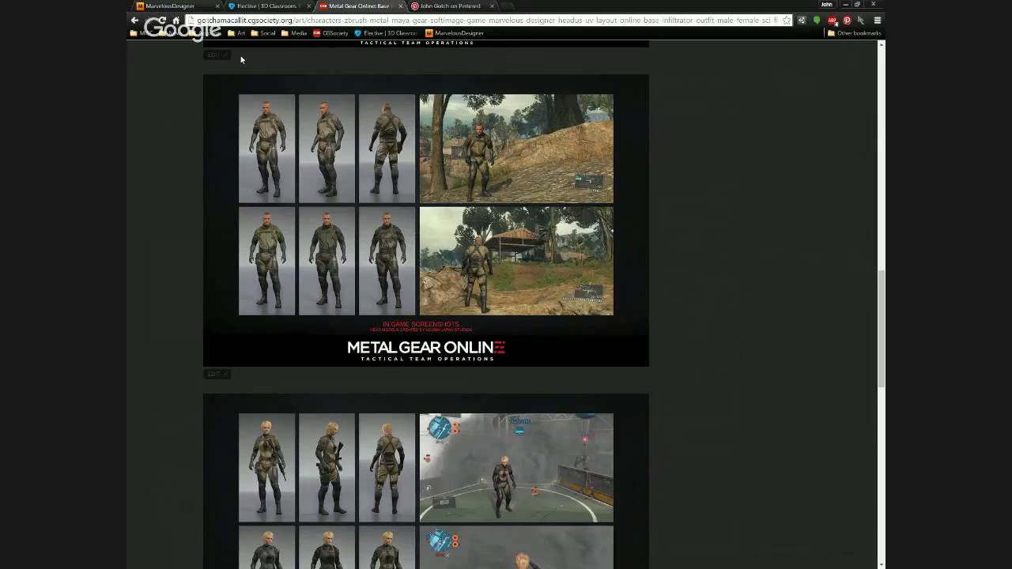
{"action": "left_click", "coordinate": [443, 6]}
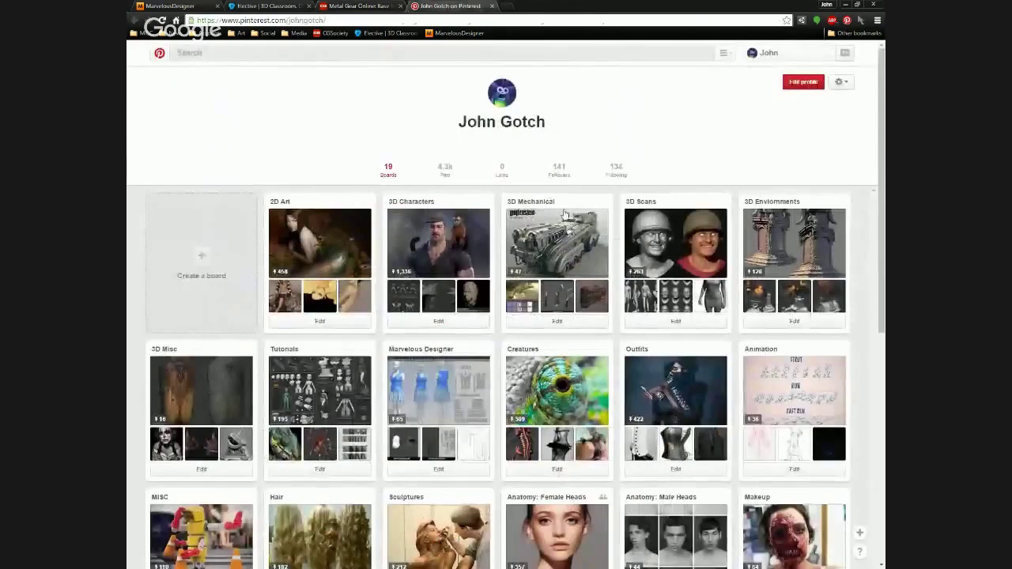
{"action": "scroll", "coordinate": [458, 237], "scroll_direction": "down", "scroll_amount": 2}
{"action": "scroll", "coordinate": [464, 288], "scroll_direction": "up", "scroll_amount": 1}
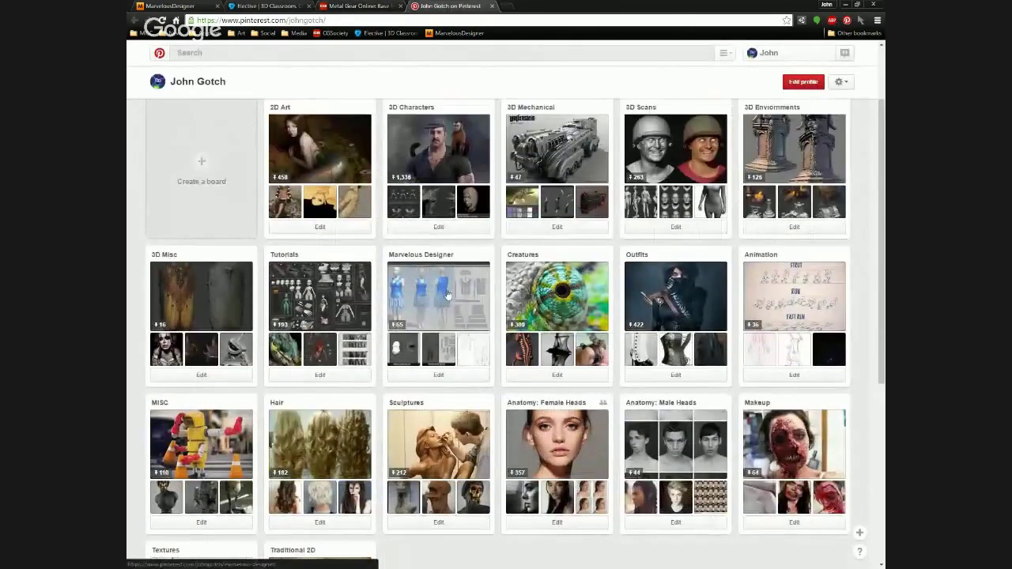
{"action": "left_click", "coordinate": [653, 266]}
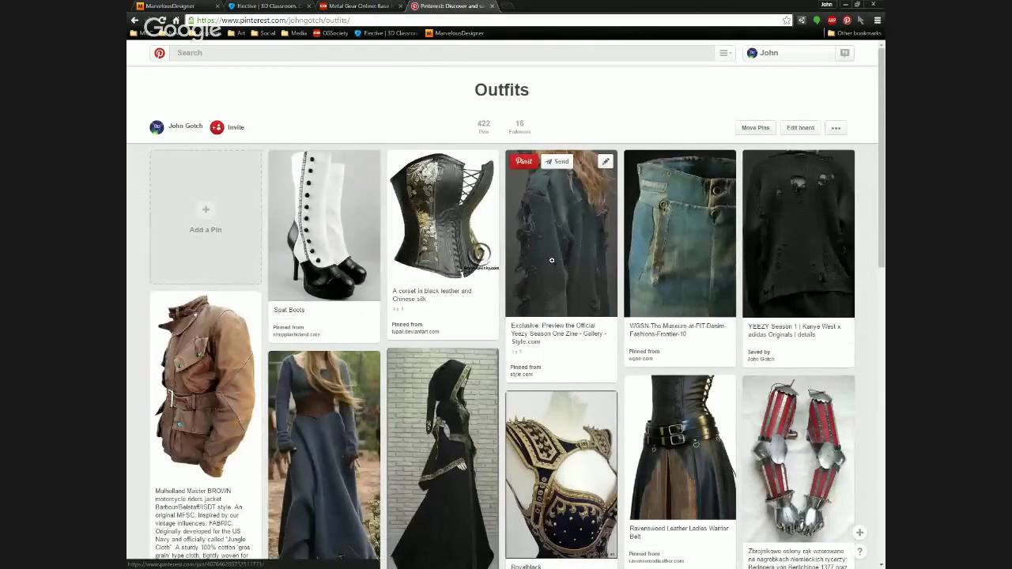
{"action": "scroll", "coordinate": [552, 260], "scroll_direction": "down", "scroll_amount": 10}
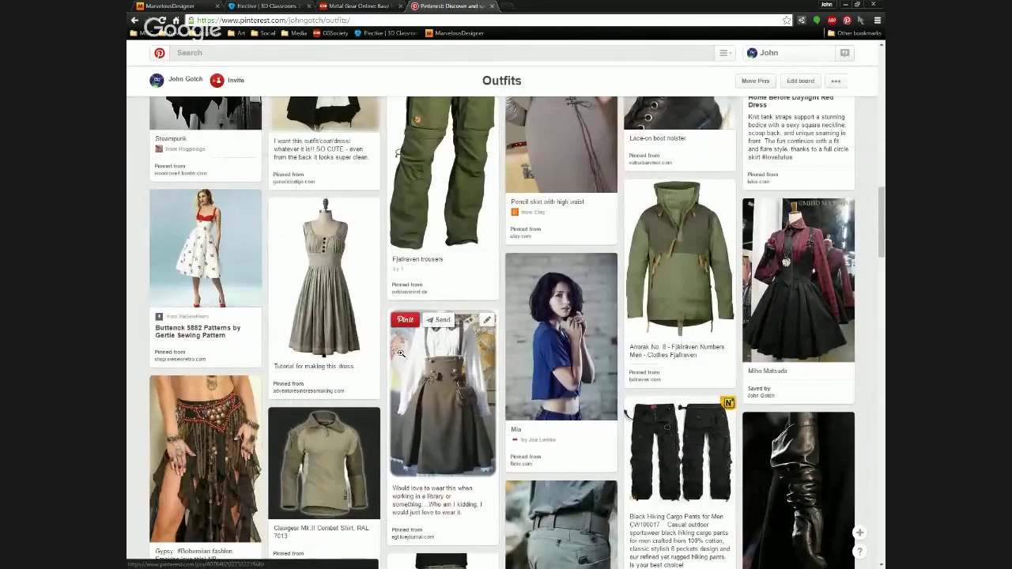
{"action": "scroll", "coordinate": [401, 353], "scroll_direction": "down", "scroll_amount": 1}
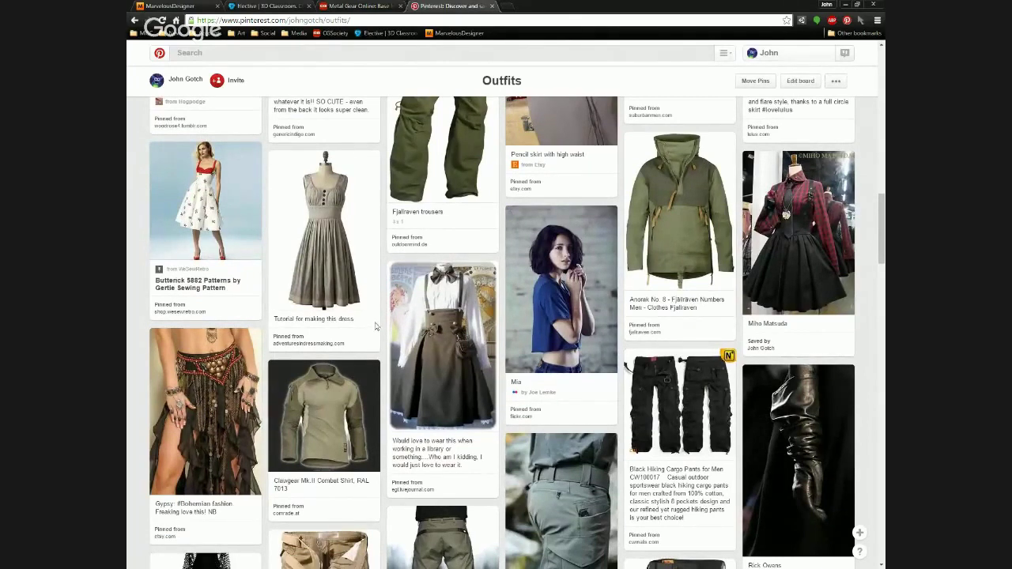
{"action": "middle_click", "coordinate": [450, 9]}
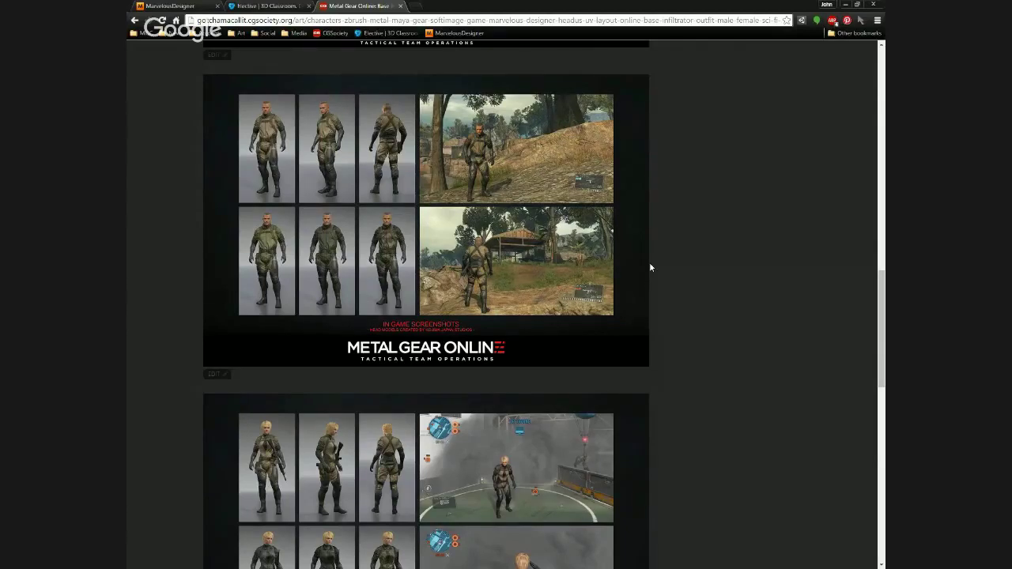
Open all bookmarked sites in the clothing reference folder and look through the Lab Cph and Revolve jackets pages.
{"action": "left_click", "coordinate": [237, 32]}
{"action": "mouse_move", "coordinate": [259, 95]}
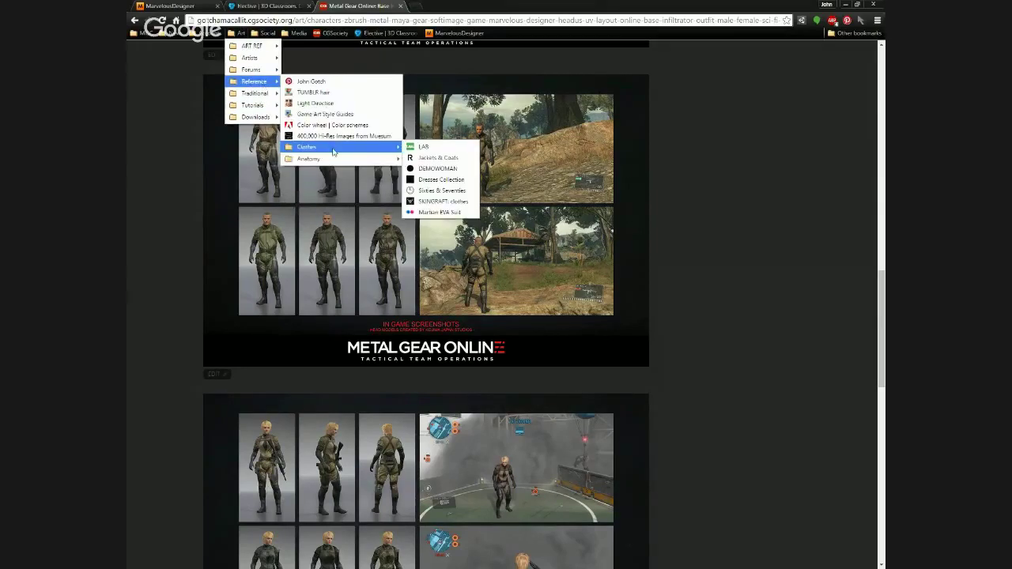
{"action": "middle_click", "coordinate": [333, 152]}
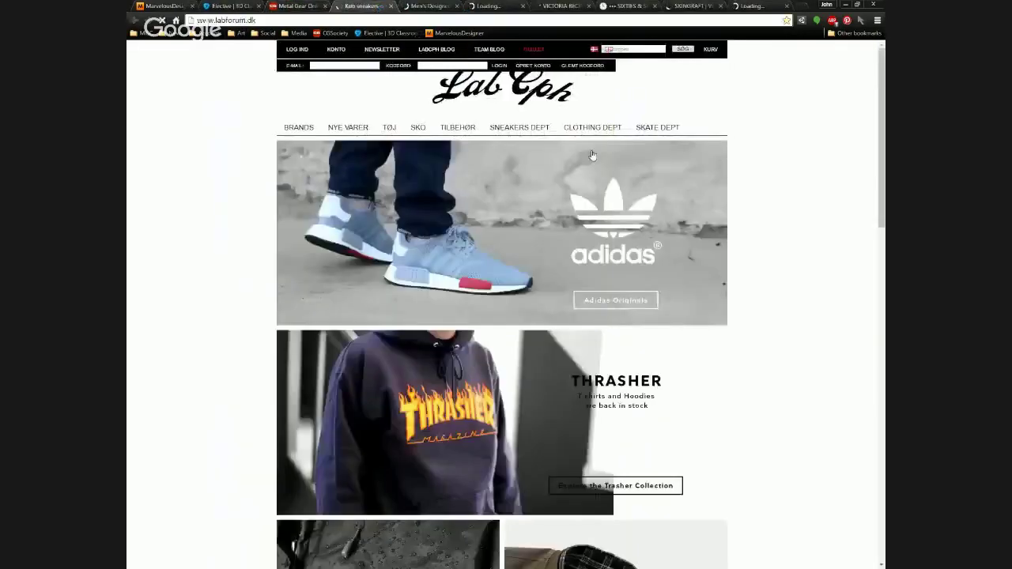
{"action": "scroll", "coordinate": [537, 230], "scroll_direction": "down", "scroll_amount": 1}
{"action": "key", "text": "ctrl+Tab"}
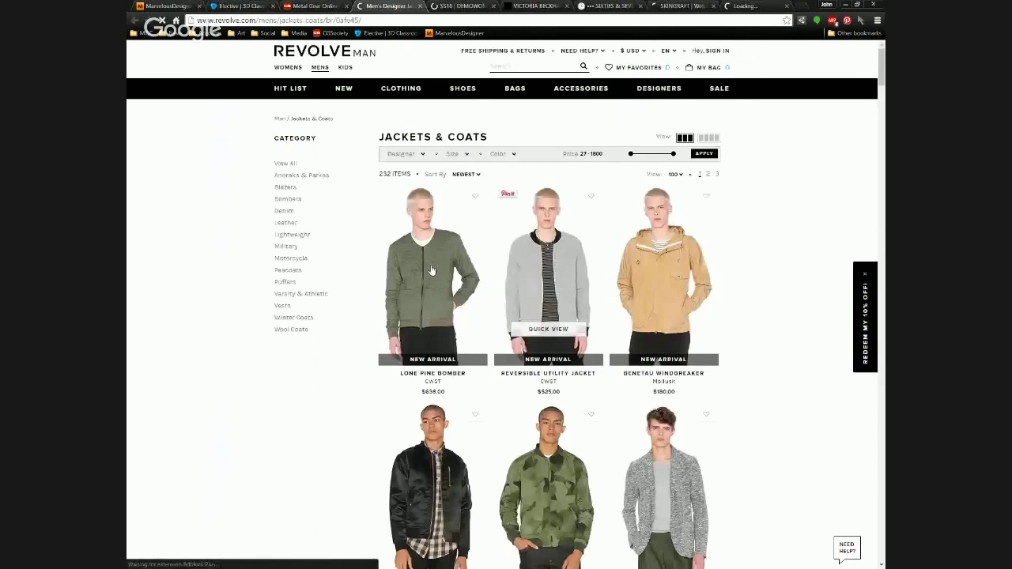
{"action": "scroll", "coordinate": [431, 270], "scroll_direction": "down", "scroll_amount": 1}
{"action": "key", "text": "ctrl+Tab"}
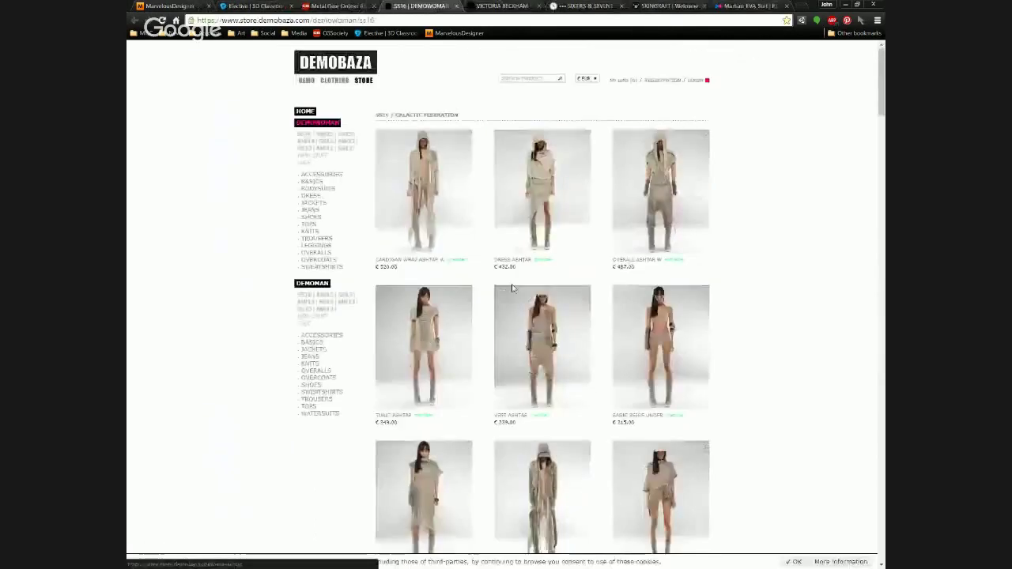
Look through the Demobaza women's collection, glance at the Victoria Beckham and Skingraft sites, and close the clothing pages.
{"action": "scroll", "coordinate": [765, 300], "scroll_direction": "down", "scroll_amount": 1}
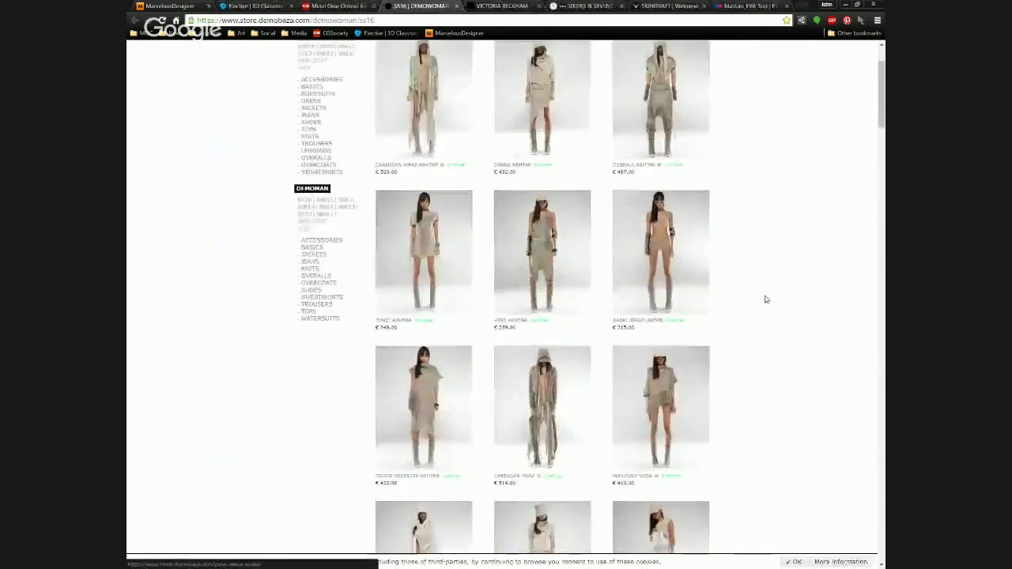
{"action": "scroll", "coordinate": [765, 300], "scroll_direction": "down", "scroll_amount": 3}
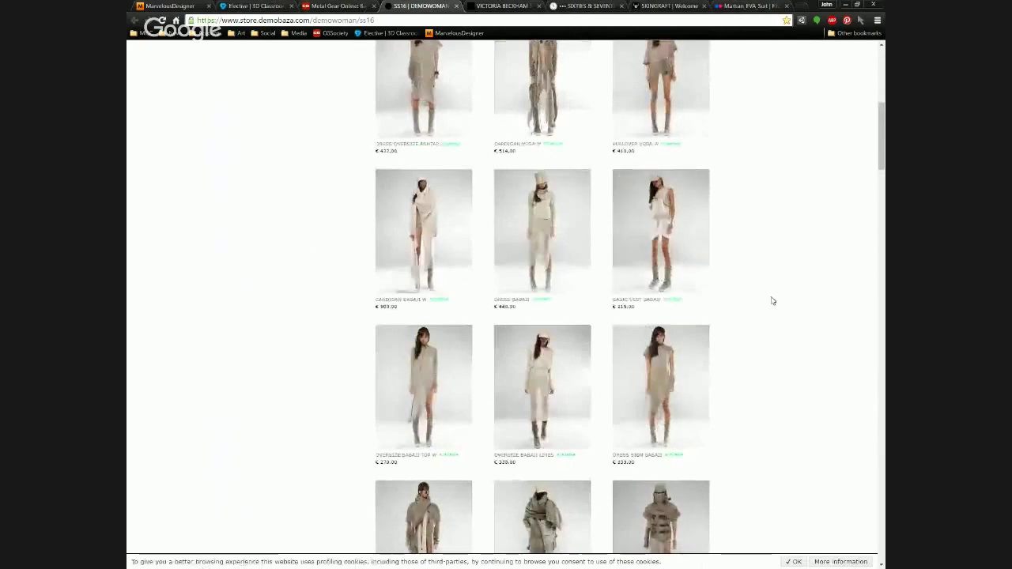
{"action": "scroll", "coordinate": [765, 299], "scroll_direction": "down", "scroll_amount": 3}
{"action": "key", "text": "ctrl+Tab"}
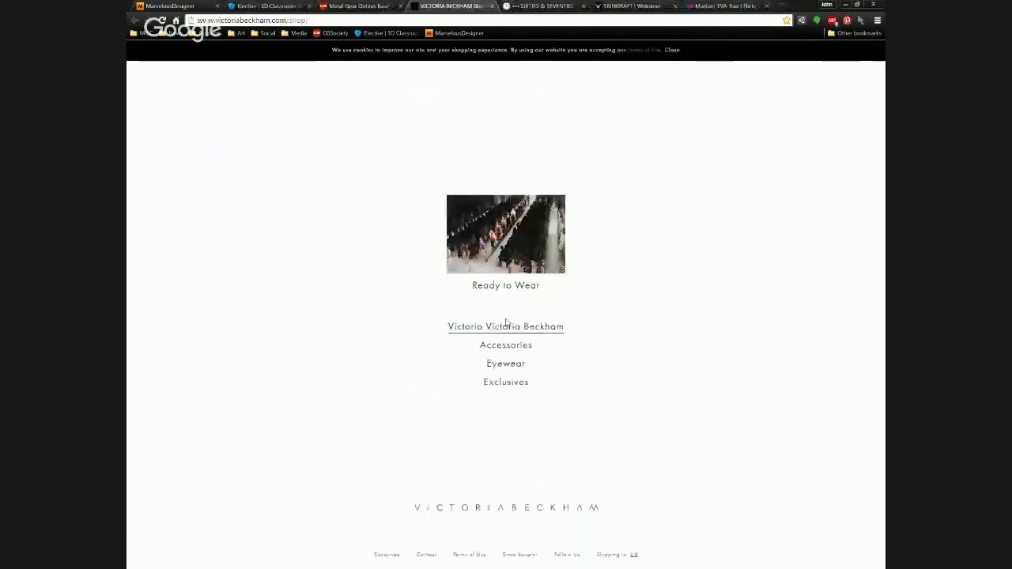
{"action": "key", "text": "ctrl+w"}
{"action": "key", "text": "ctrl+w"}
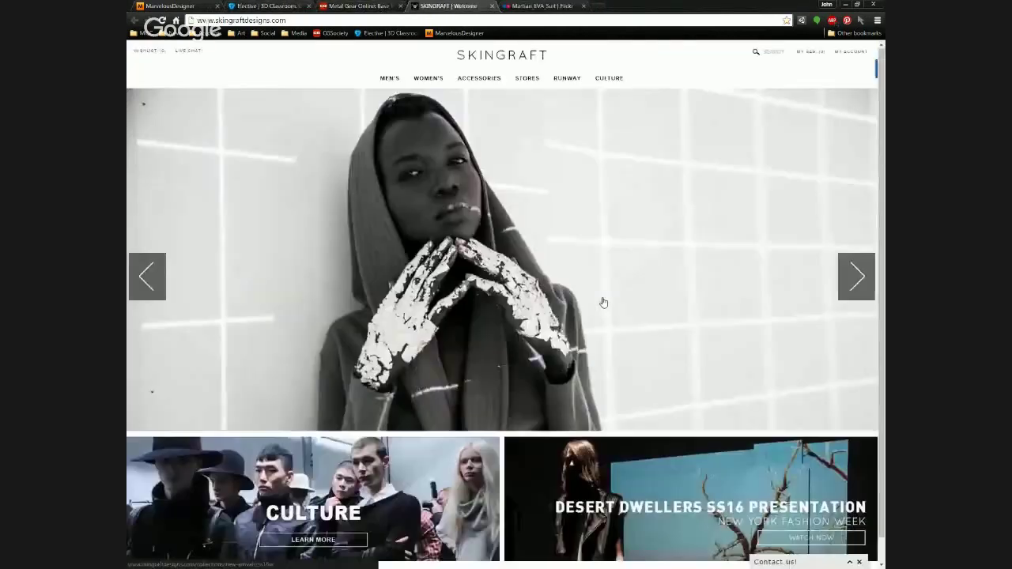
{"action": "key", "text": "ctrl+w"}
{"action": "key", "text": "ctrl+w"}
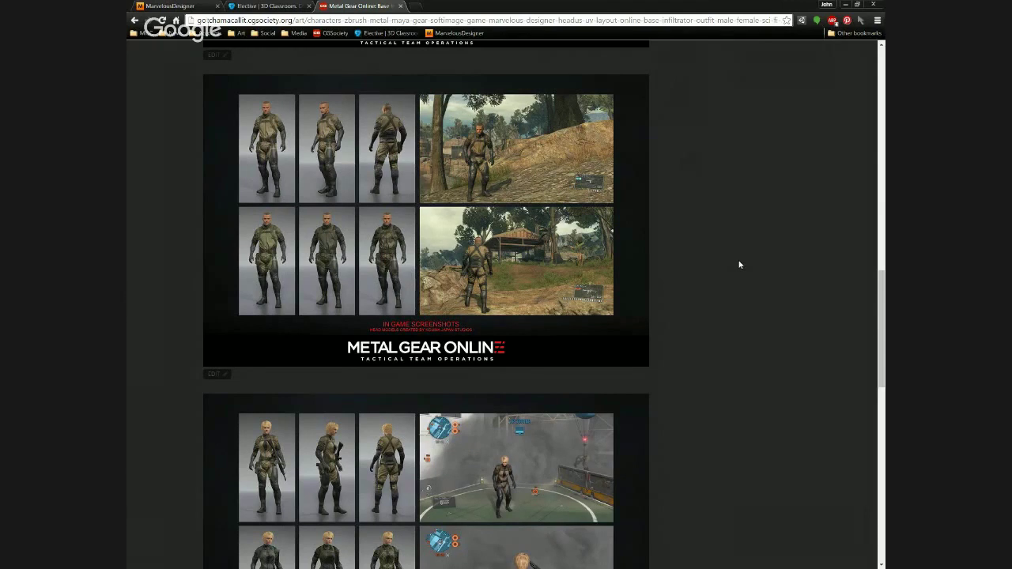
Return to Marvelous Designer and start a new scene without saving the pants project.
{"action": "key", "text": "alt+Tab"}
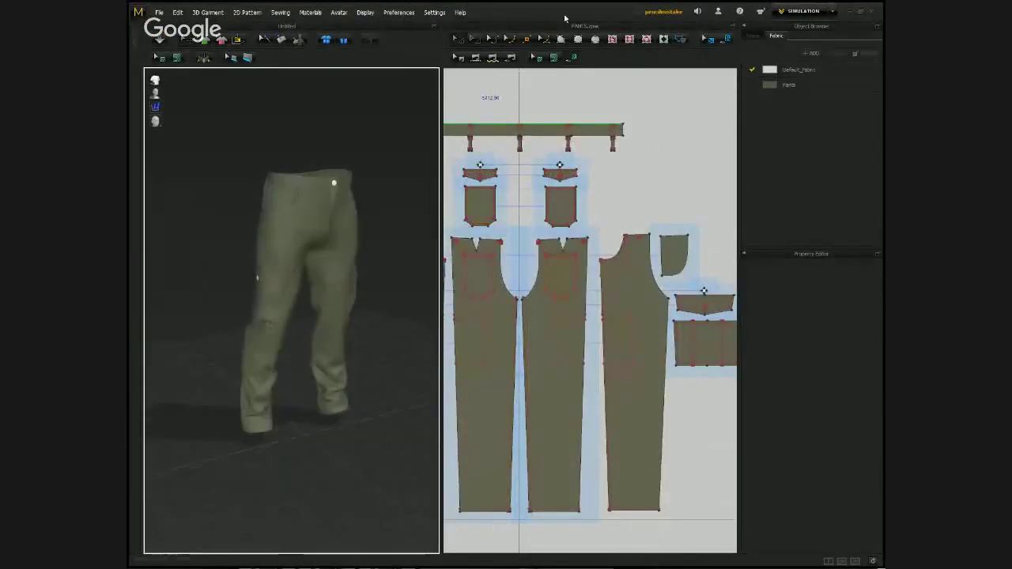
{"action": "left_click", "coordinate": [365, 12]}
{"action": "left_click", "coordinate": [163, 54]}
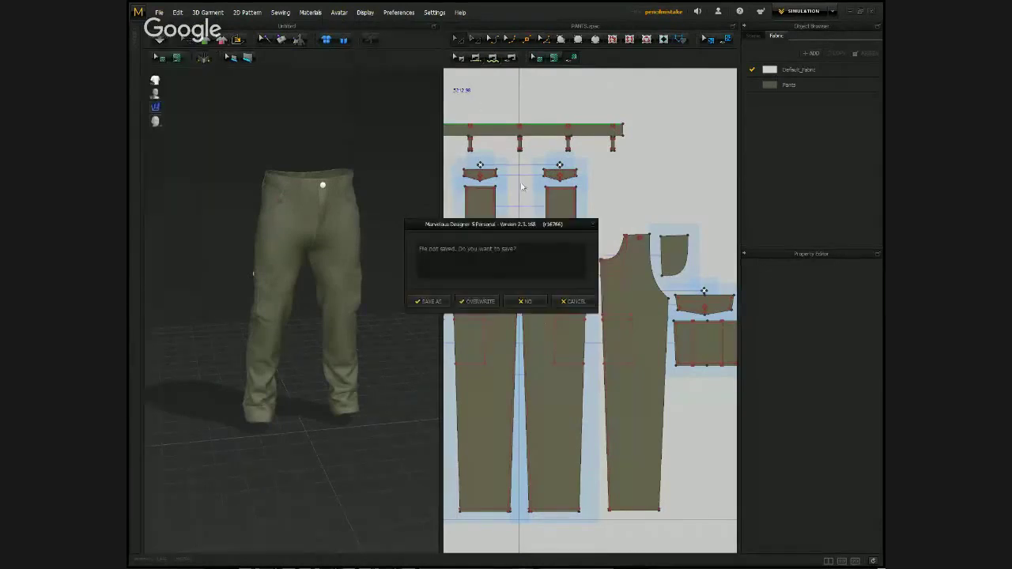
{"action": "left_click", "coordinate": [531, 303]}
Load the first dark-haired female avatar from the Avatar Editor and close the editor.
{"action": "left_click", "coordinate": [364, 11]}
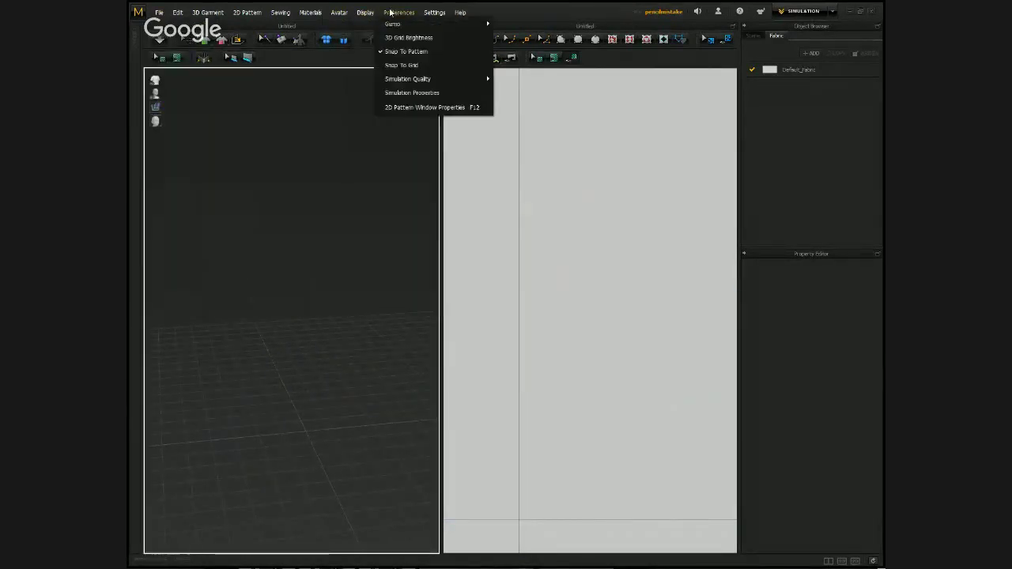
{"action": "mouse_move", "coordinate": [338, 14]}
{"action": "left_click", "coordinate": [349, 81]}
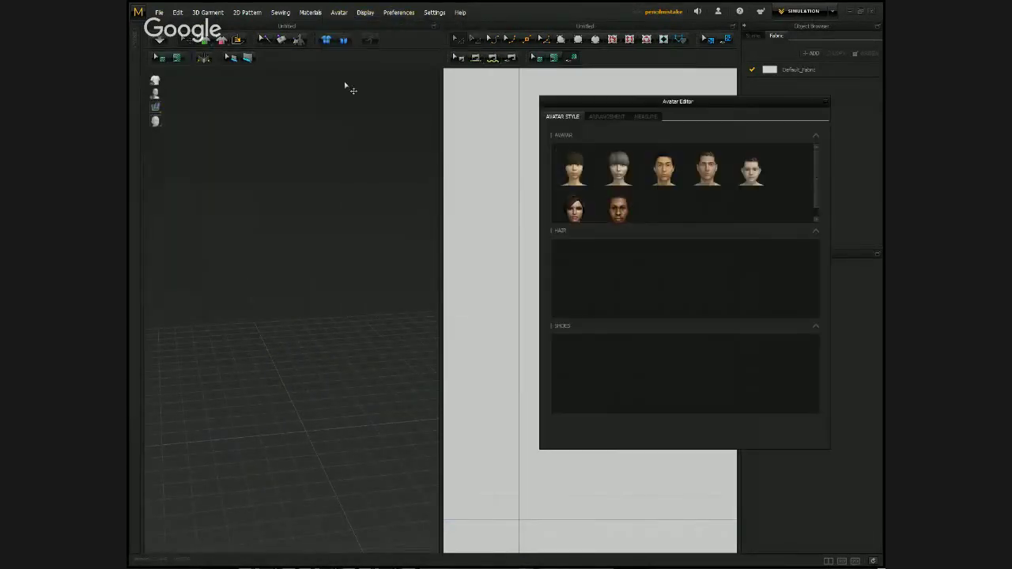
{"action": "left_click", "coordinate": [584, 178]}
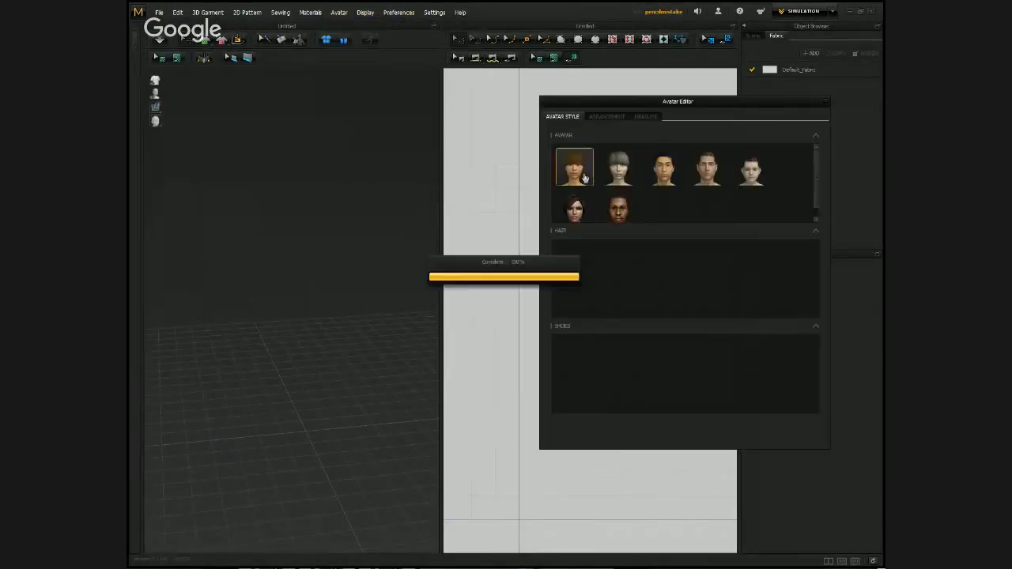
{"action": "left_click", "coordinate": [825, 104]}
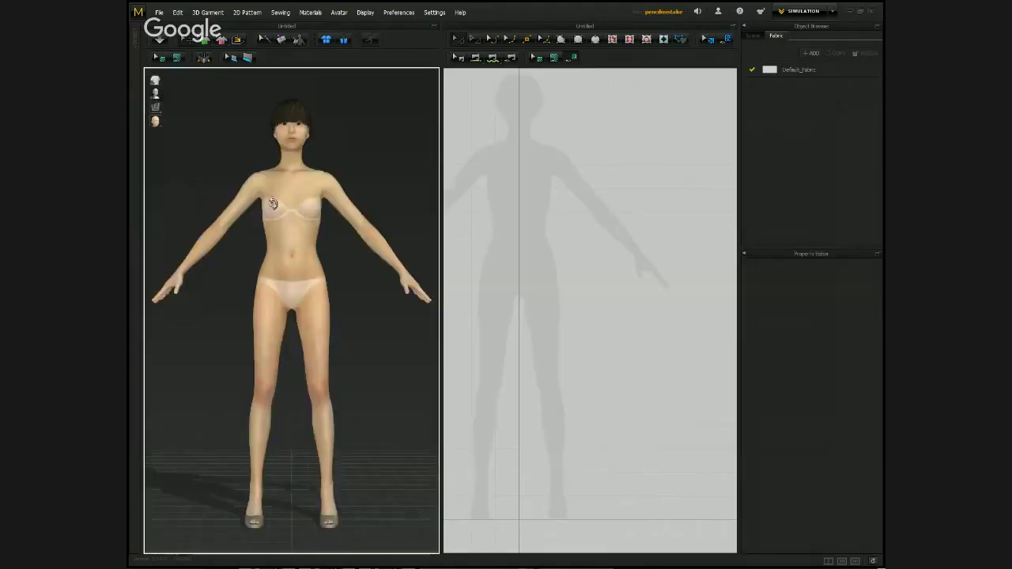
Switch the avatar to the plain white display style, and toggle its arrangement points on and off.
{"action": "left_click", "coordinate": [176, 120]}
{"action": "mouse_move", "coordinate": [155, 93]}
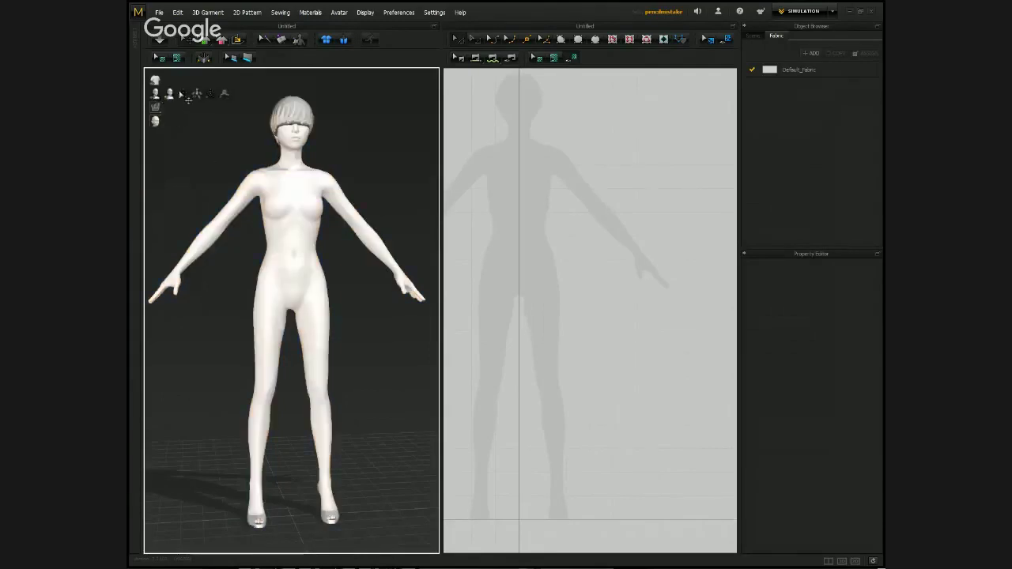
{"action": "left_click", "coordinate": [197, 93]}
{"action": "left_click", "coordinate": [197, 95]}
{"action": "left_click", "coordinate": [190, 96]}
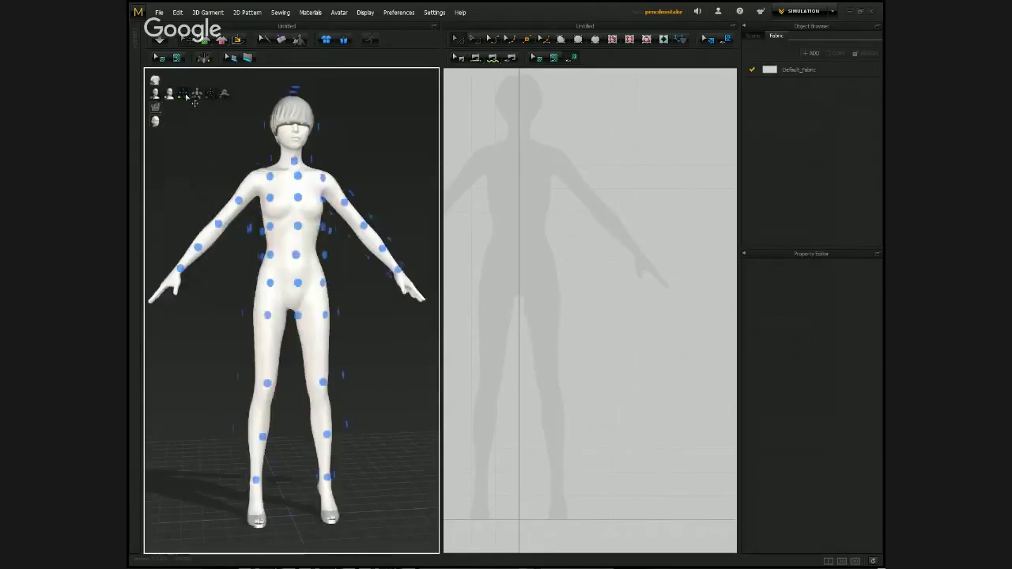
{"action": "left_click", "coordinate": [190, 96]}
Draw a thin horizontal rectangle pattern beside the avatar's knee silhouette and move the strip in front of the lower thigh in 3D.
{"action": "right_click_drag", "start_coordinate": [603, 194], "coordinate": [630, 112]}
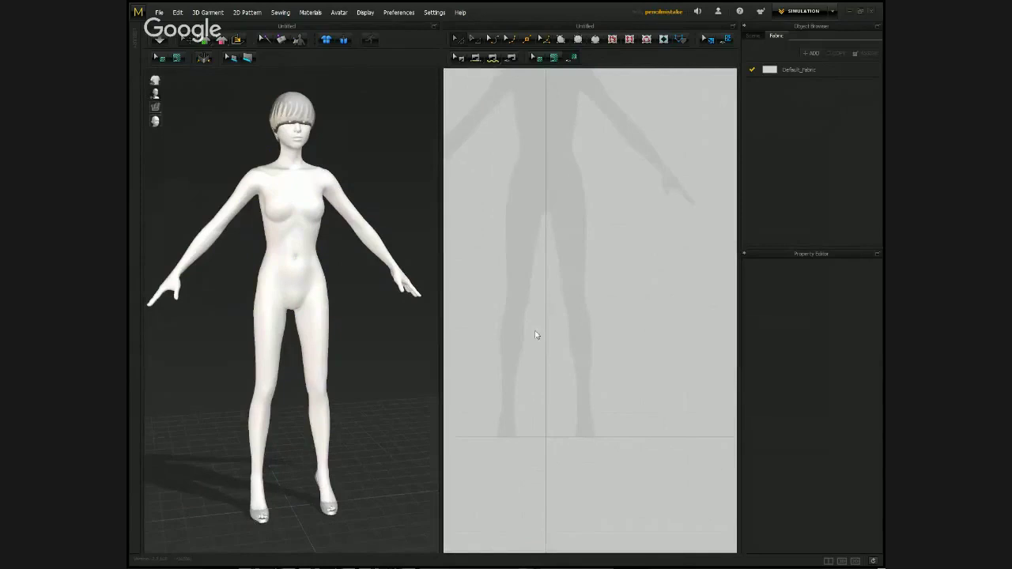
{"action": "left_click_drag", "start_coordinate": [565, 313], "coordinate": [591, 348]}
{"action": "left_click_drag", "start_coordinate": [542, 291], "coordinate": [636, 324]}
{"action": "key", "text": "s"}
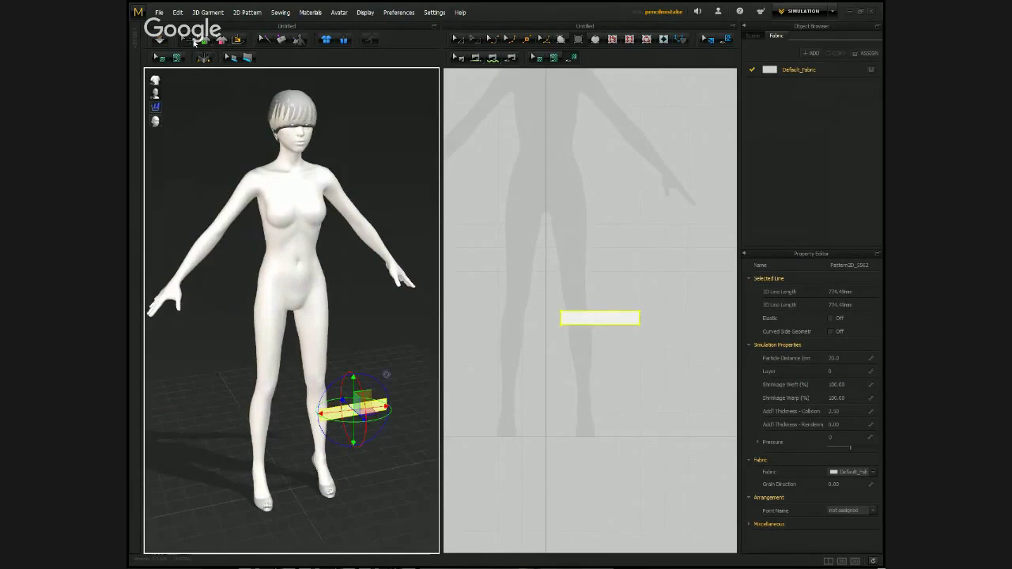
{"action": "left_click_drag", "start_coordinate": [379, 417], "coordinate": [346, 363]}
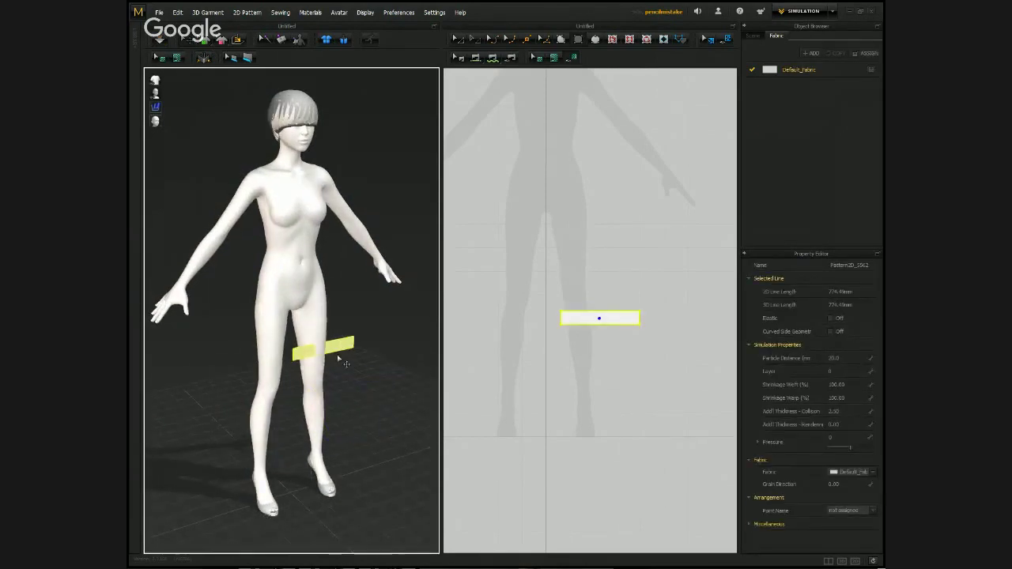
Simulate the flat strip and pull its pinned ends back so it wraps around the avatar's knee.
{"action": "mouse_move", "coordinate": [345, 363]}
{"action": "right_mouse_down"}
{"action": "mouse_move", "coordinate": [362, 354]}
{"action": "mouse_move", "coordinate": [351, 362]}
{"action": "right_mouse_up"}
{"action": "left_click", "coordinate": [310, 365]}
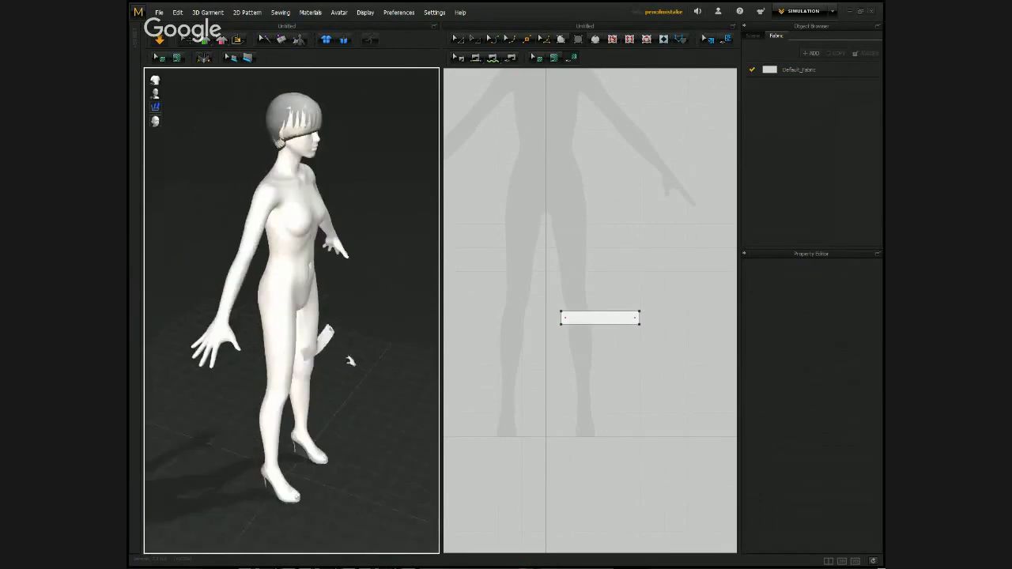
{"action": "left_click", "coordinate": [322, 346]}
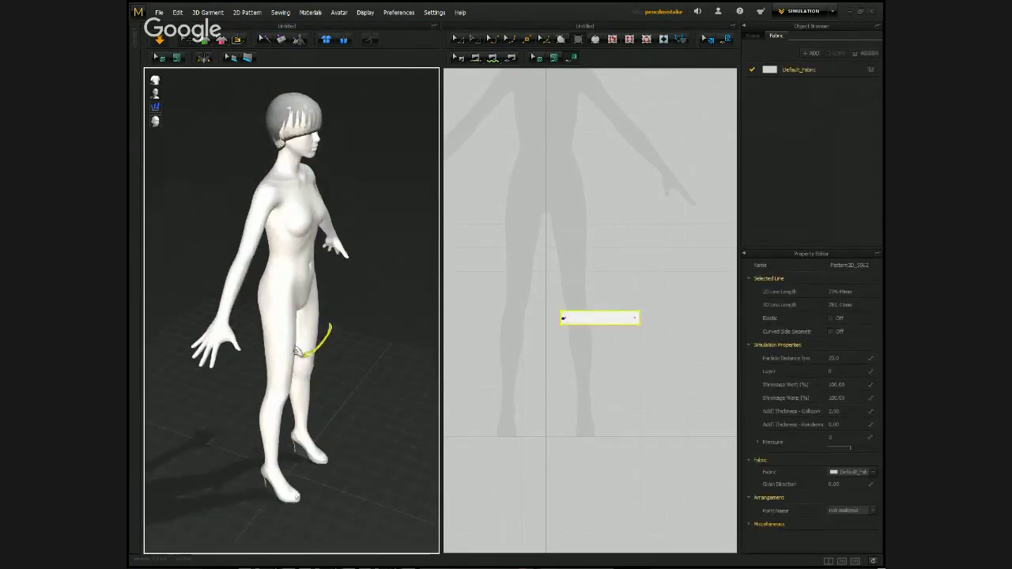
{"action": "left_click", "coordinate": [307, 357]}
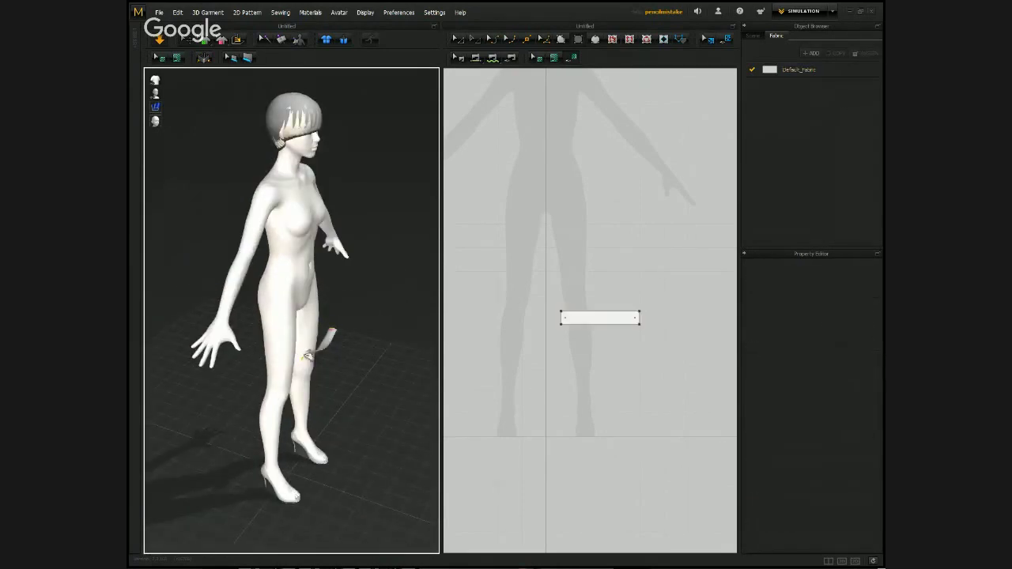
{"action": "right_click_drag", "start_coordinate": [308, 355], "coordinate": [268, 387]}
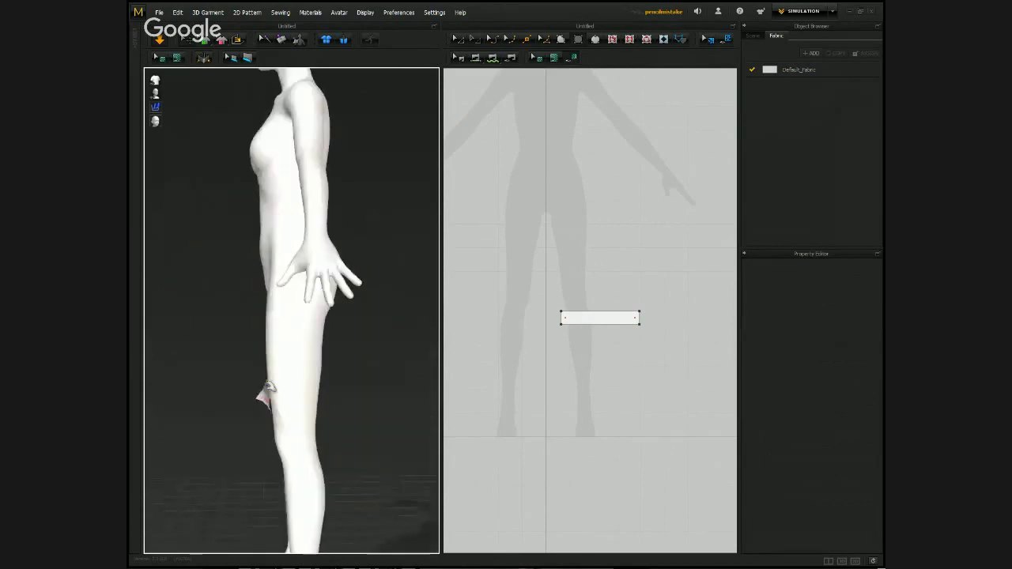
{"action": "right_click_drag", "start_coordinate": [355, 392], "coordinate": [281, 381]}
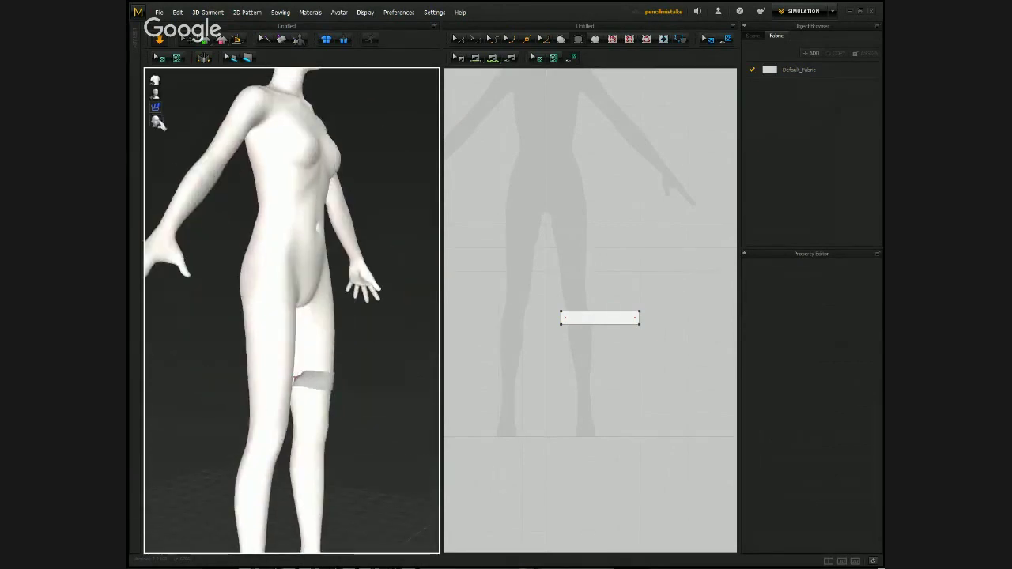
Hide the avatar and sew the strip's two short ends together.
{"action": "mouse_move", "coordinate": [161, 122]}
{"action": "left_click", "coordinate": [173, 94]}
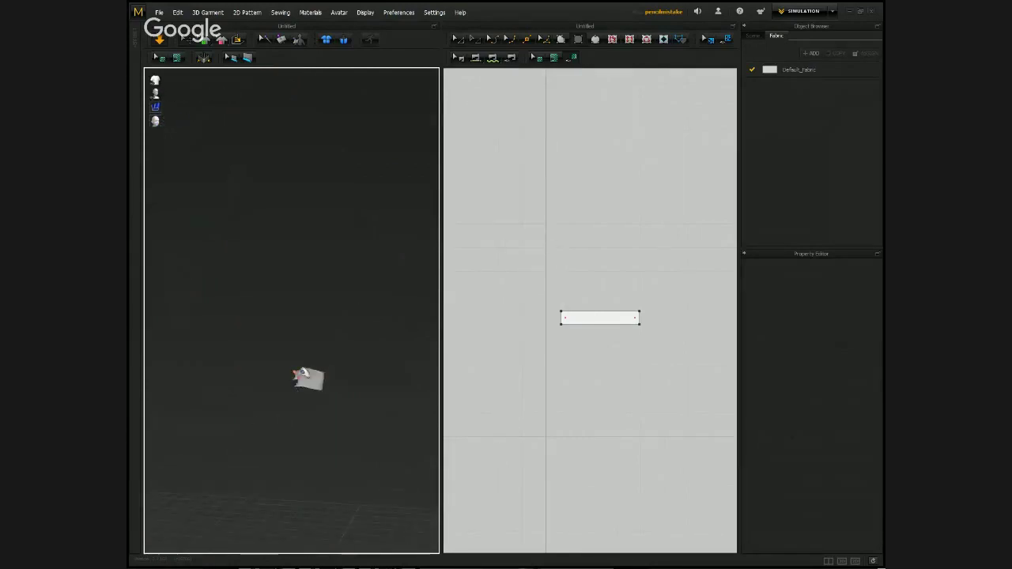
{"action": "right_click_drag", "start_coordinate": [284, 414], "coordinate": [373, 512]}
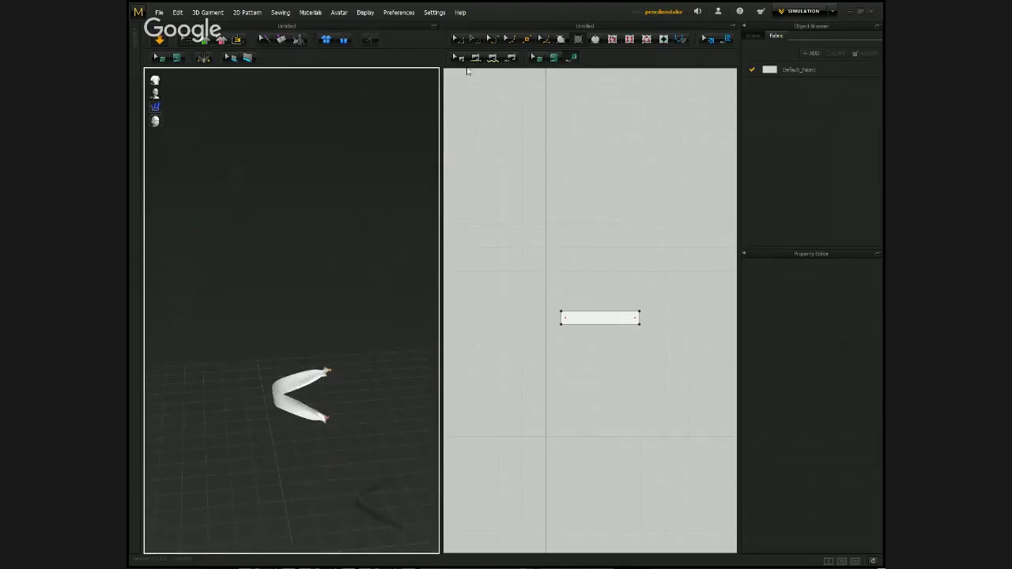
{"action": "left_click", "coordinate": [553, 318]}
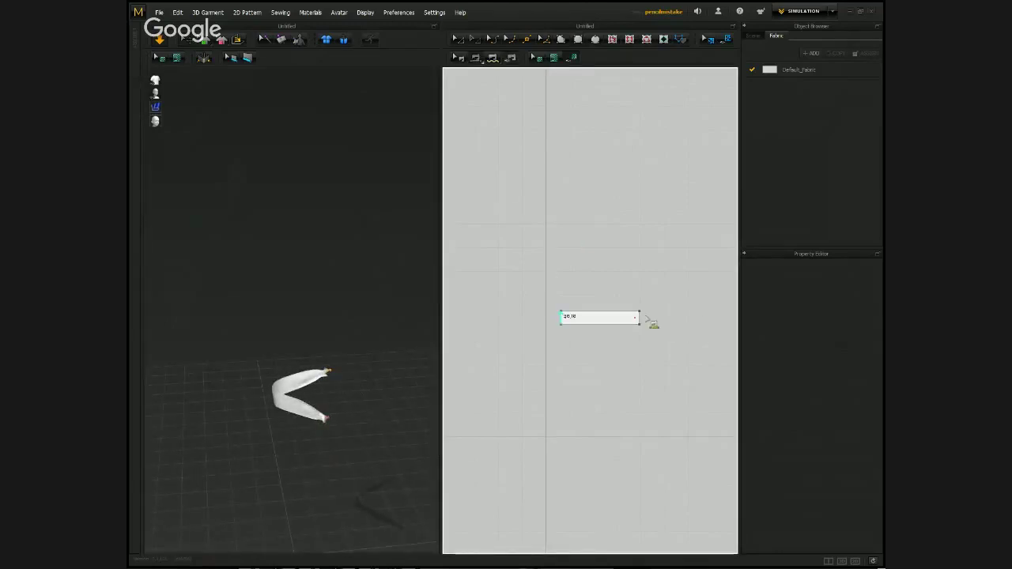
{"action": "left_click", "coordinate": [639, 318]}
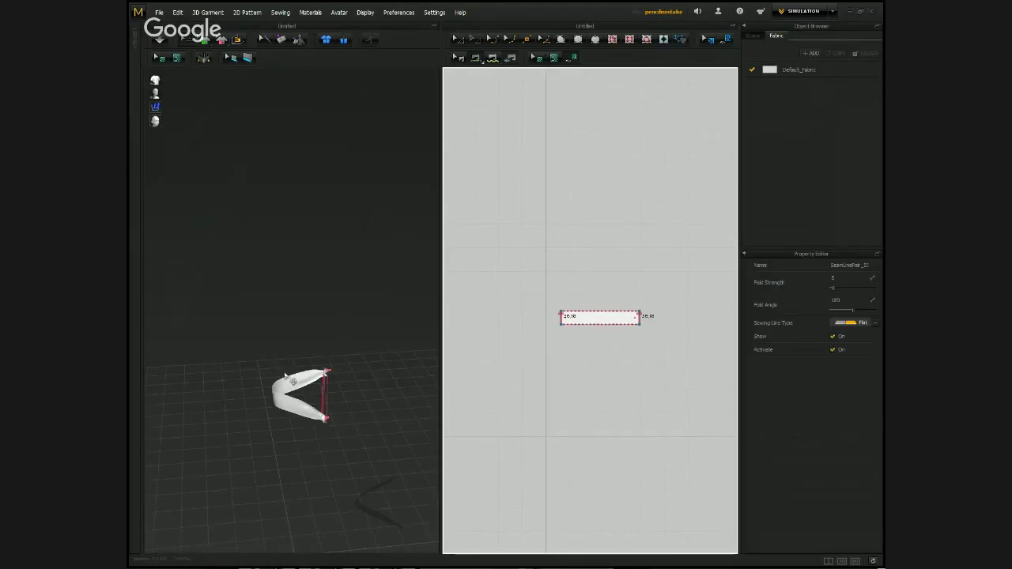
Remove the strip's pins and simulate it into a closed band, with the avatar shown again.
{"action": "right_click", "coordinate": [285, 376]}
{"action": "mouse_move", "coordinate": [395, 350]}
{"action": "left_click", "coordinate": [475, 387]}
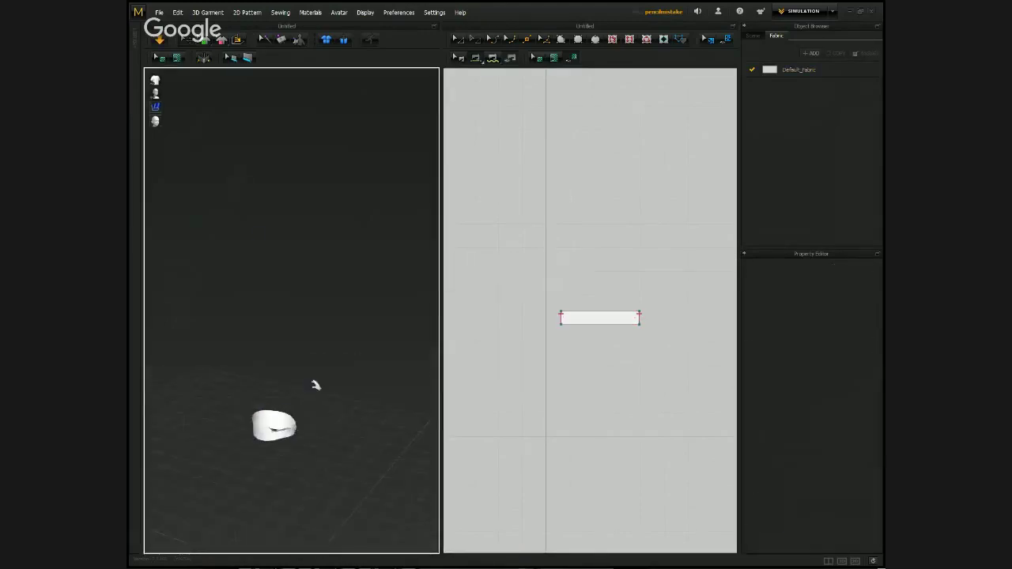
{"action": "left_click", "coordinate": [171, 95]}
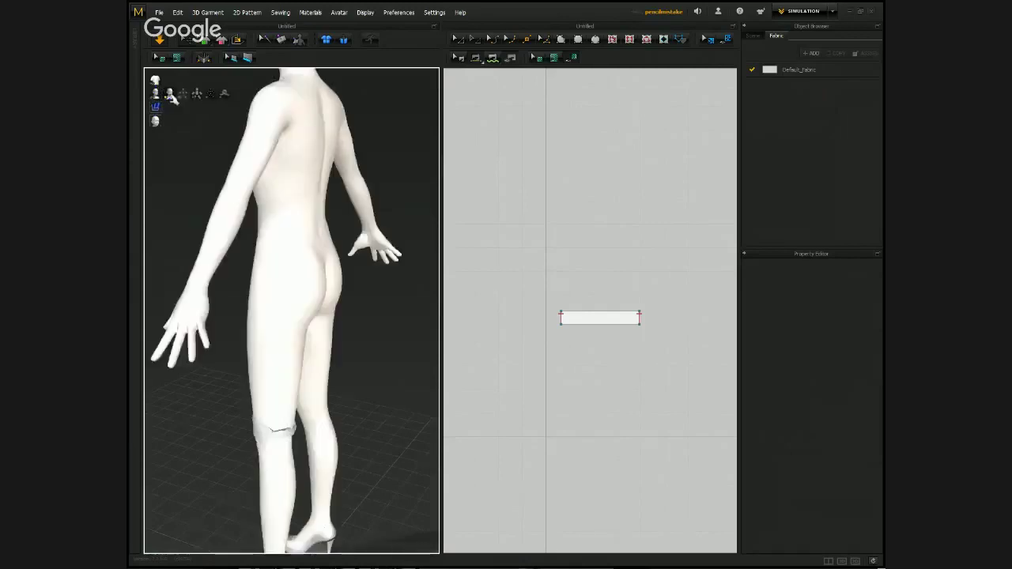
{"action": "left_click_drag", "start_coordinate": [290, 336], "coordinate": [277, 253]}
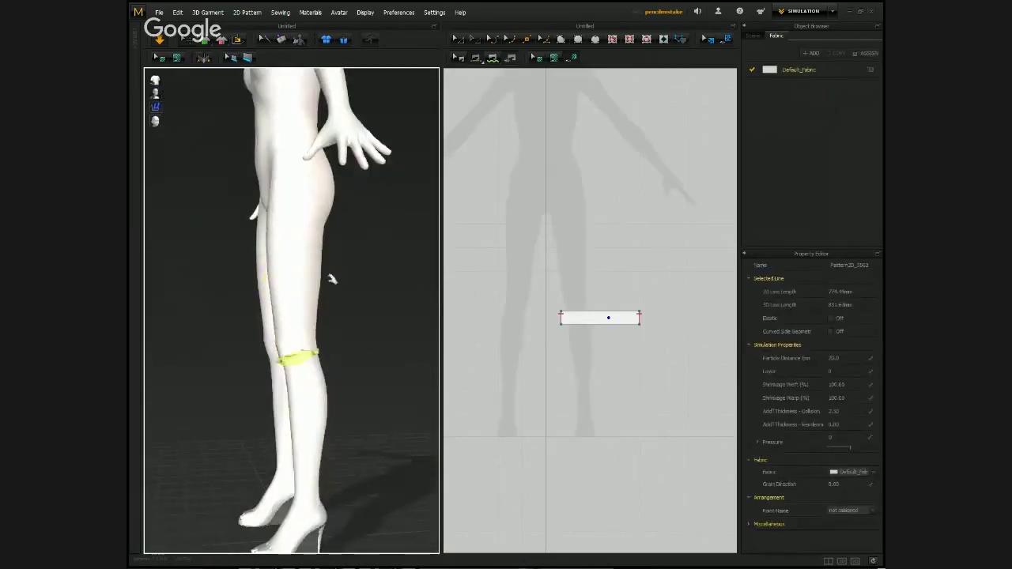
{"action": "right_click_drag", "start_coordinate": [431, 320], "coordinate": [382, 323]}
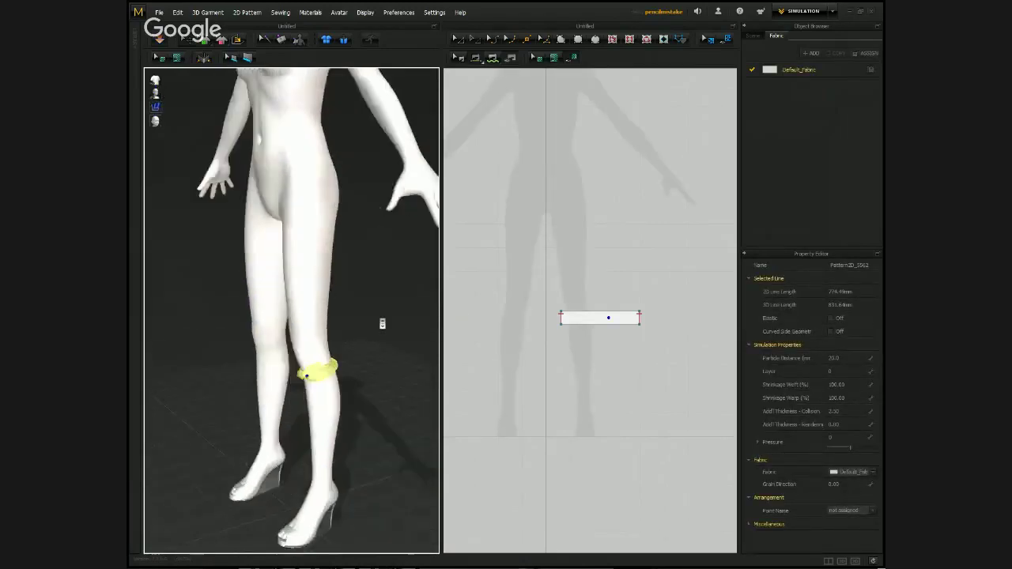
{"action": "scroll", "coordinate": [382, 324], "scroll_direction": "down", "scroll_amount": 4}
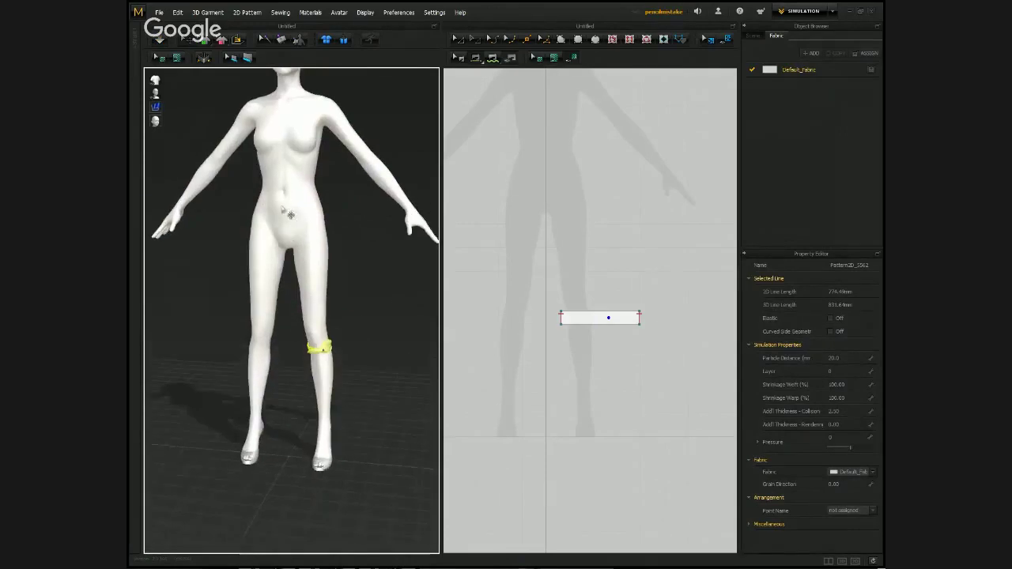
{"action": "right_click_drag", "start_coordinate": [372, 361], "coordinate": [366, 251]}
Undo the draping to flatten the strip and wrap it around the left leg with the arrangement point at the knee.
{"action": "key", "text": "ctrl+z"}
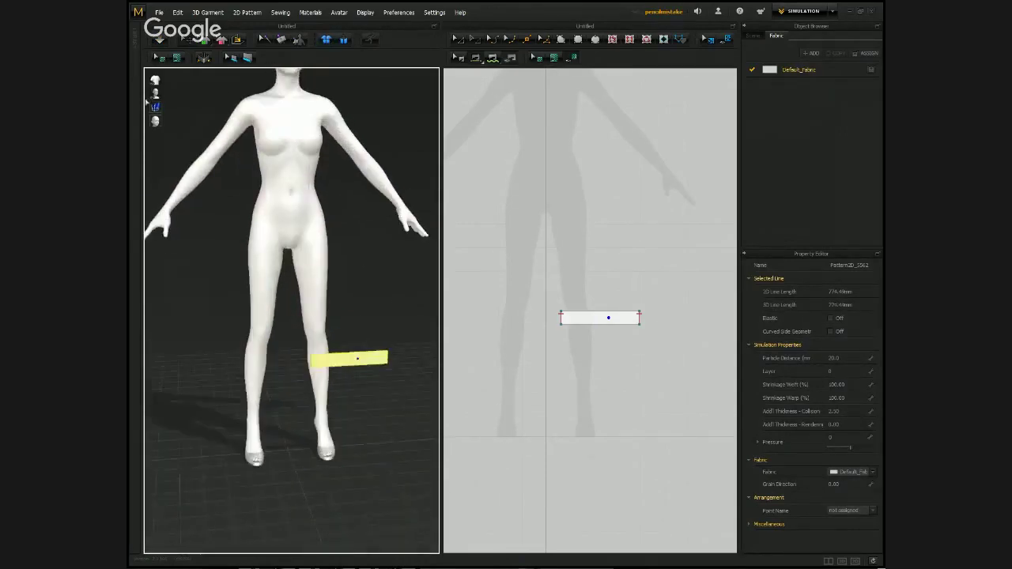
{"action": "left_click", "coordinate": [182, 94]}
{"action": "right_click_drag", "start_coordinate": [395, 363], "coordinate": [356, 366]}
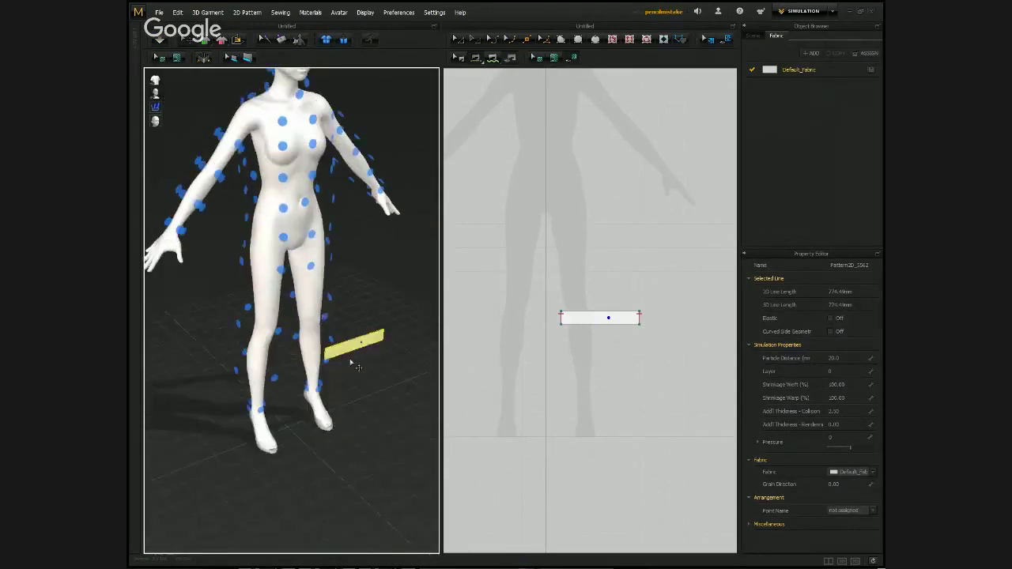
{"action": "left_click", "coordinate": [326, 317]}
{"action": "scroll", "coordinate": [343, 324], "scroll_direction": "up", "scroll_amount": 4}
{"action": "left_click", "coordinate": [343, 324]}
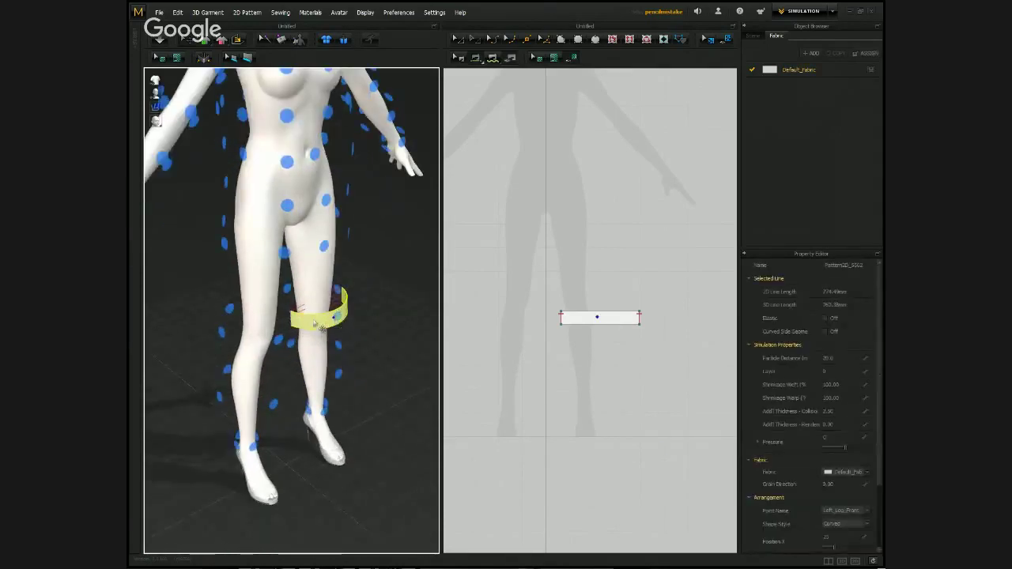
{"action": "scroll", "coordinate": [881, 516], "scroll_direction": "down", "scroll_amount": 2}
{"action": "scroll", "coordinate": [881, 516], "scroll_direction": "down", "scroll_amount": 1}
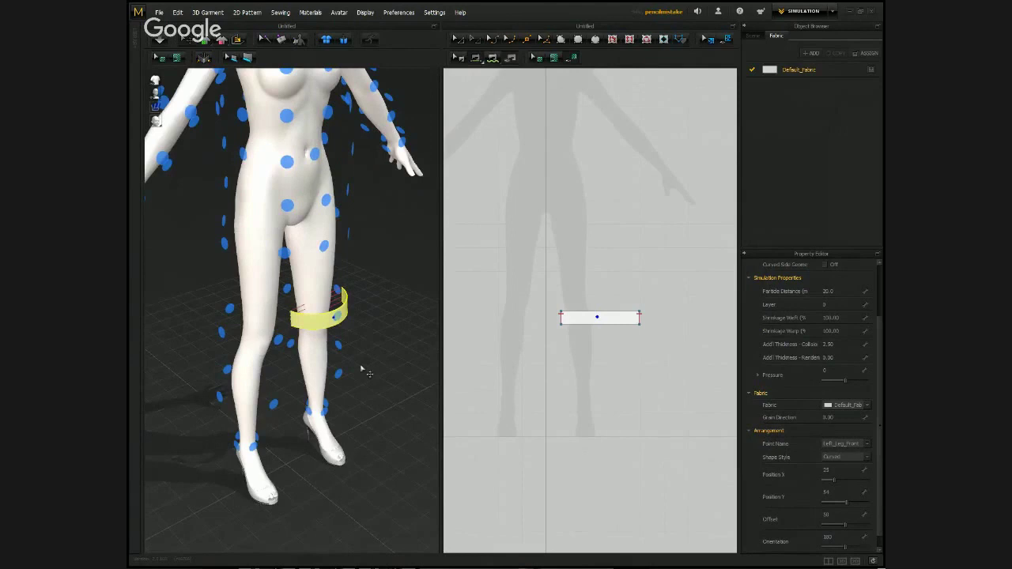
Adjust the curved strip's position around the knee and simulate it into a closed band.
{"action": "left_click", "coordinate": [323, 307]}
{"action": "right_click_drag", "start_coordinate": [324, 307], "coordinate": [347, 276]}
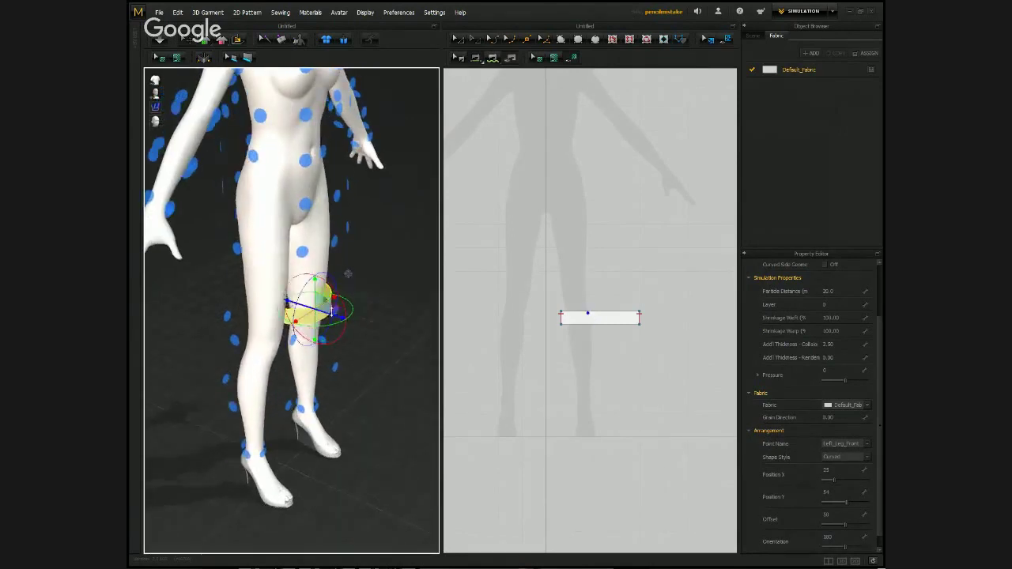
{"action": "left_click", "coordinate": [350, 313]}
{"action": "right_click_drag", "start_coordinate": [355, 314], "coordinate": [414, 314]}
{"action": "left_click", "coordinate": [248, 340]}
{"action": "scroll", "coordinate": [355, 296], "scroll_direction": "down", "scroll_amount": 3}
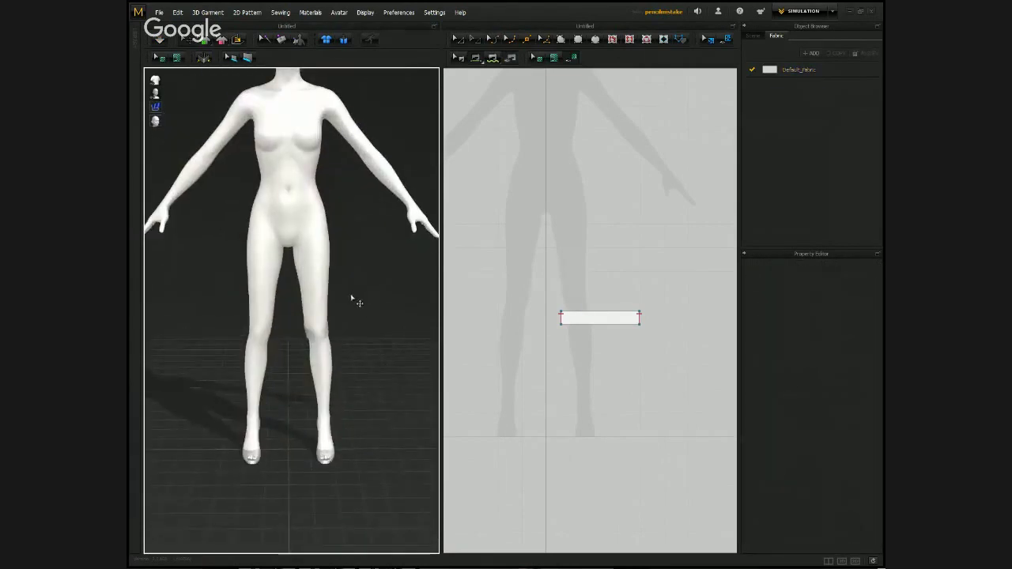
Change the colour of Default_Fabric to dark grey so the band contrasts with the white avatar.
{"action": "left_click", "coordinate": [773, 73]}
{"action": "left_click", "coordinate": [849, 340]}
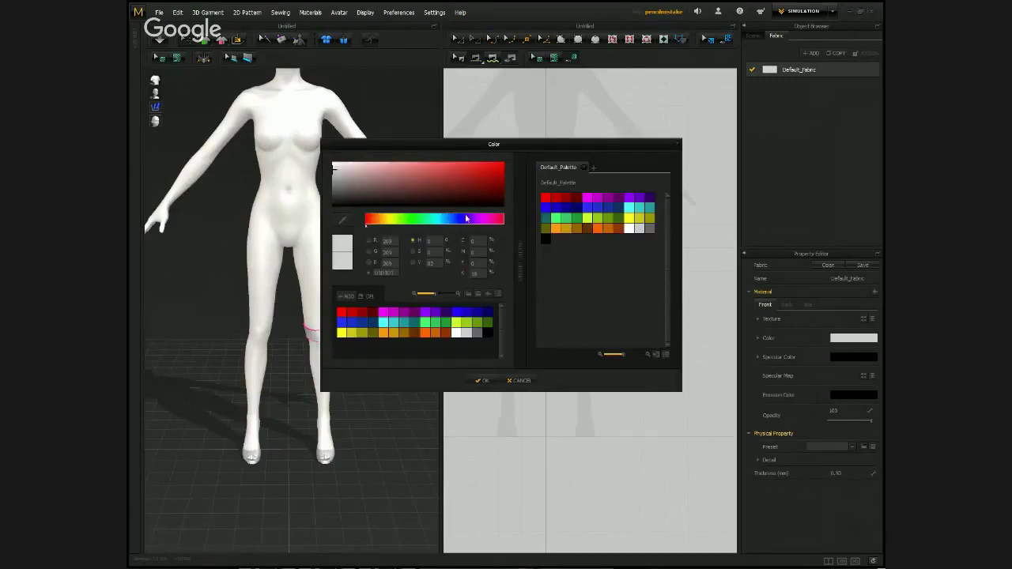
{"action": "left_click", "coordinate": [352, 192]}
{"action": "left_click", "coordinate": [485, 381]}
{"action": "left_click", "coordinate": [361, 350]}
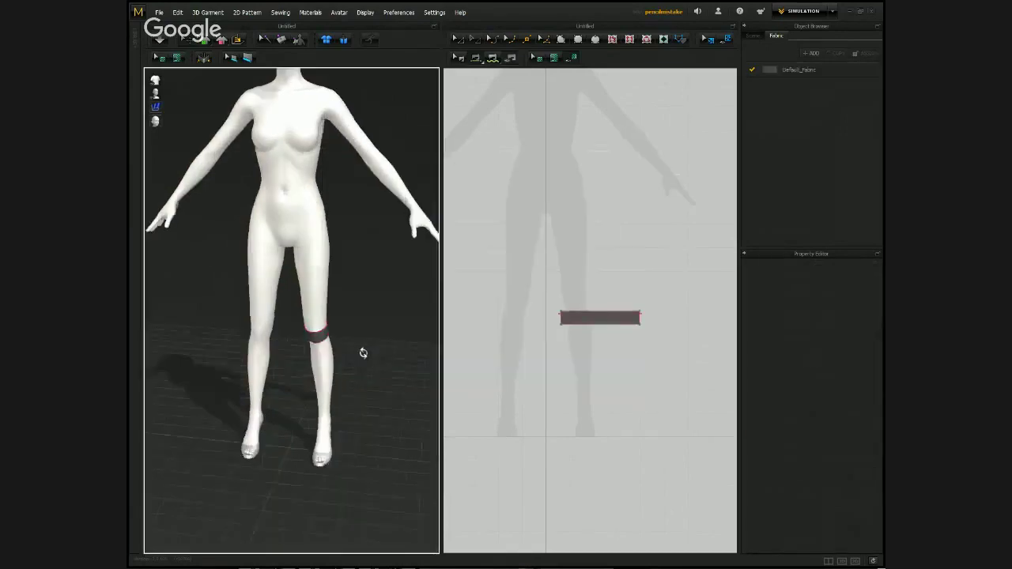
{"action": "right_click_drag", "start_coordinate": [361, 350], "coordinate": [280, 293]}
{"action": "left_click", "coordinate": [289, 342]}
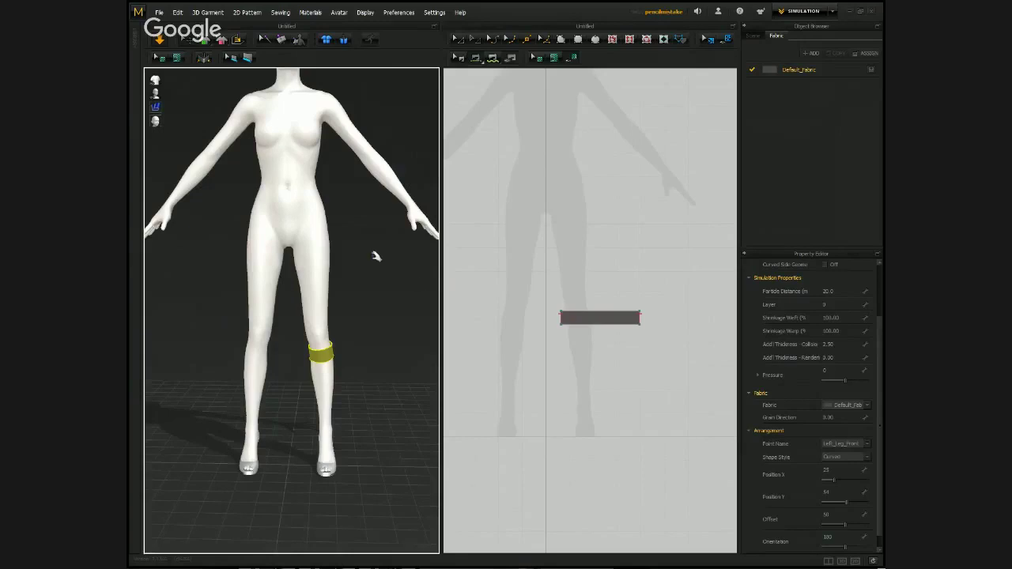
Create a 500 by 500 mm square pattern above the avatar's head silhouette in the 2D pattern window.
{"action": "right_click_drag", "start_coordinate": [377, 255], "coordinate": [365, 249]}
{"action": "key", "text": "2"}
{"action": "scroll", "coordinate": [624, 205], "scroll_direction": "down", "scroll_amount": 2}
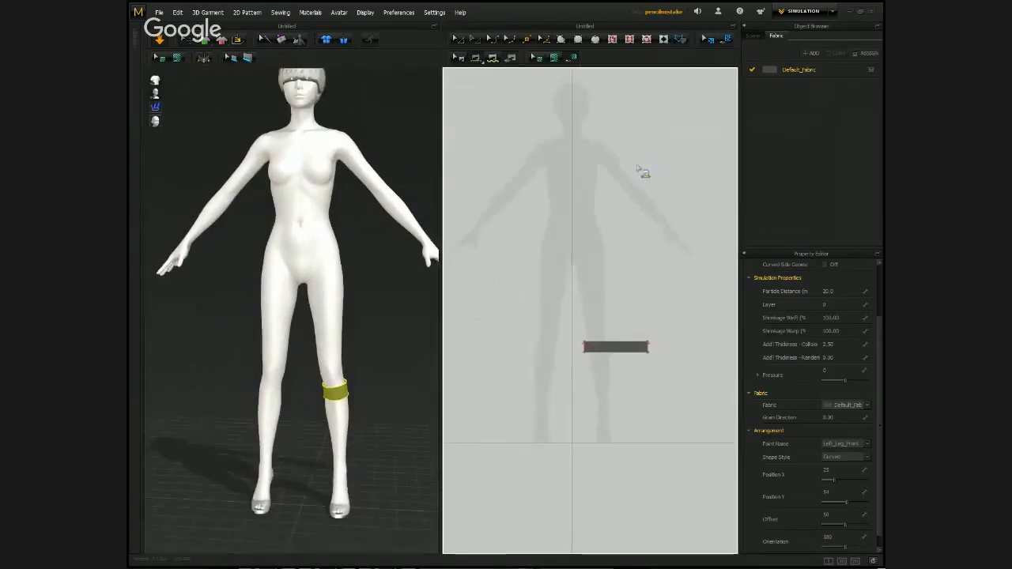
{"action": "scroll", "coordinate": [553, 131], "scroll_direction": "up", "scroll_amount": 2}
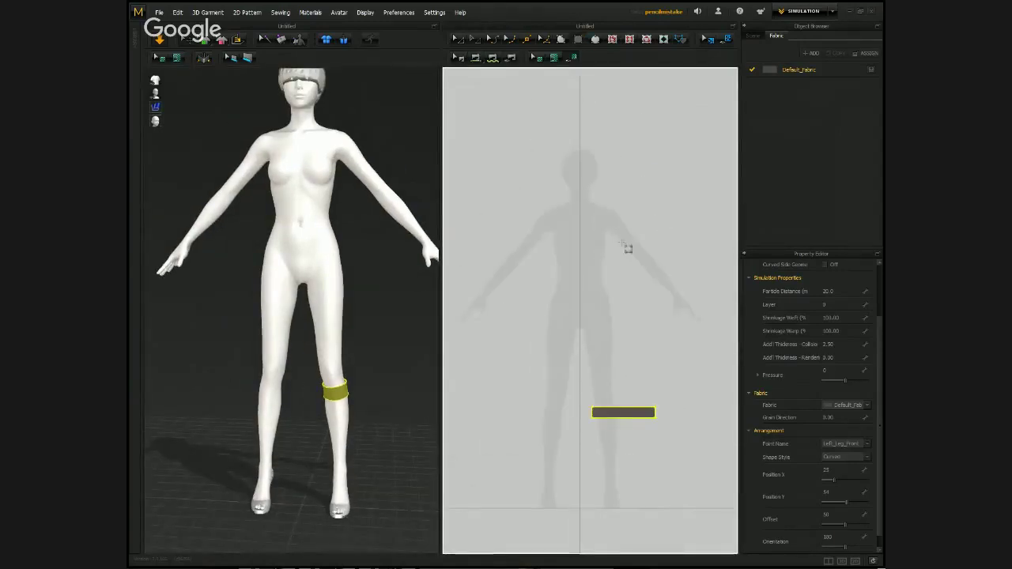
{"action": "scroll", "coordinate": [593, 226], "scroll_direction": "up", "scroll_amount": 2}
{"action": "right_click", "coordinate": [575, 202]}
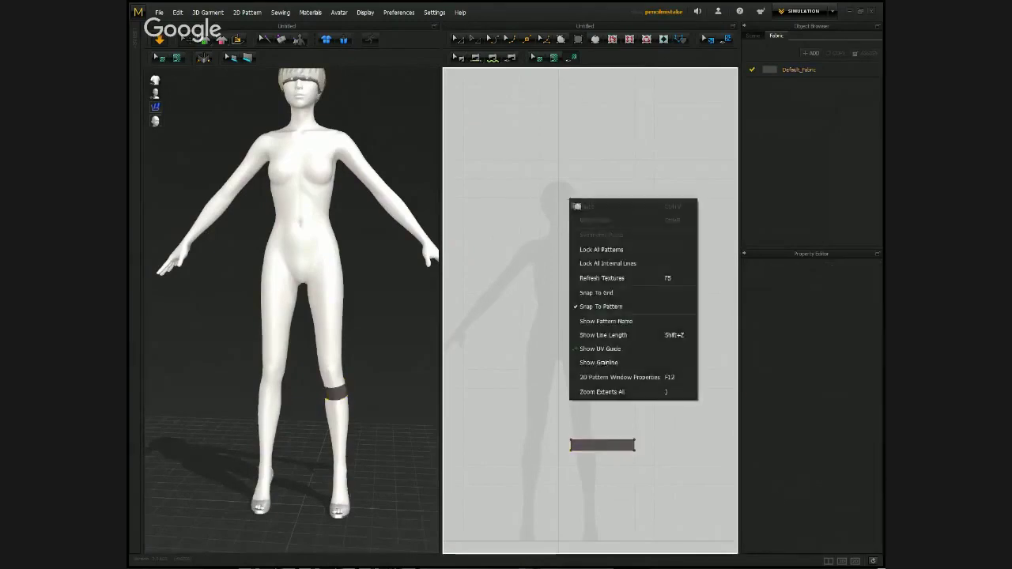
{"action": "left_click", "coordinate": [569, 156]}
{"action": "left_click", "coordinate": [566, 143]}
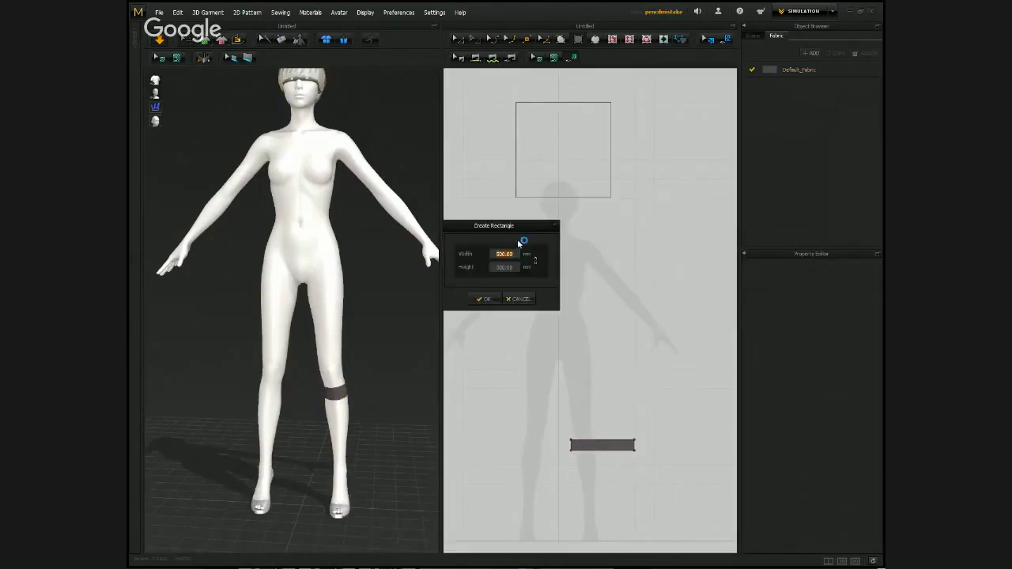
{"action": "key", "text": "Return"}
Move the square well to the avatar's side in 3D and shift its 2D pattern down over the head silhouette.
{"action": "scroll", "coordinate": [329, 297], "scroll_direction": "down", "scroll_amount": 3}
{"action": "scroll", "coordinate": [329, 297], "scroll_direction": "down", "scroll_amount": 2}
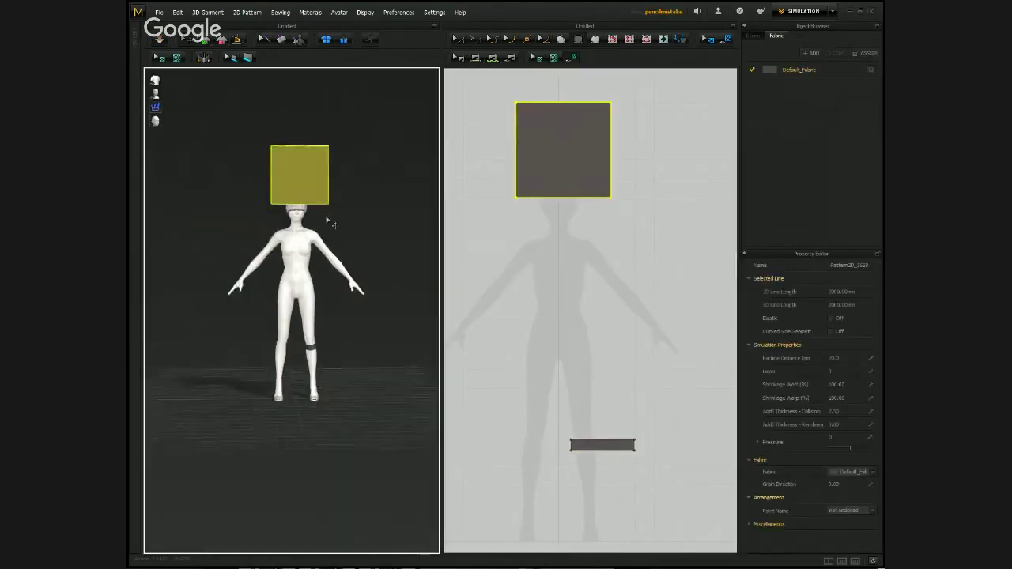
{"action": "right_click_drag", "start_coordinate": [329, 219], "coordinate": [502, 185]}
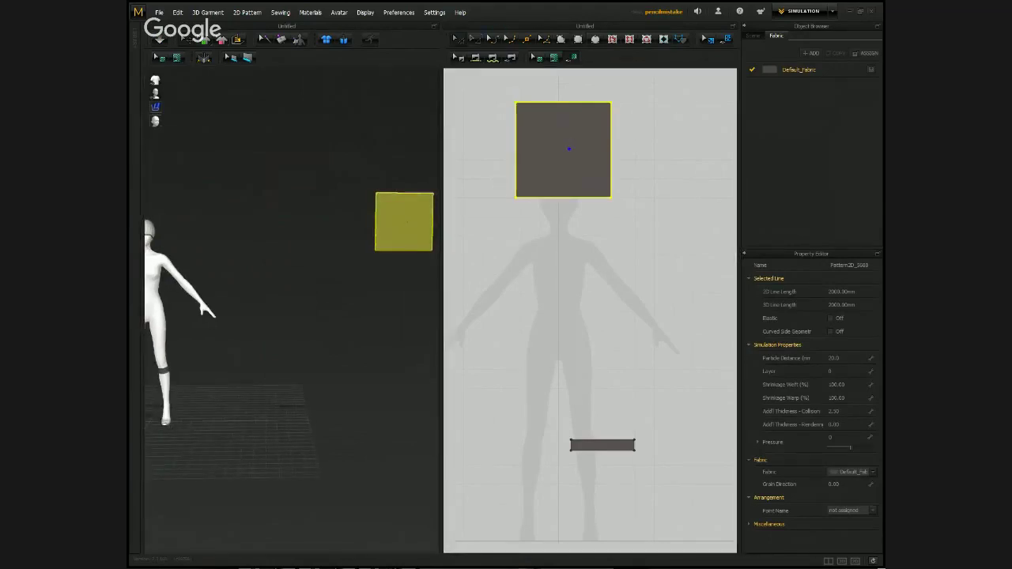
{"action": "right_click_drag", "start_coordinate": [579, 128], "coordinate": [580, 166]}
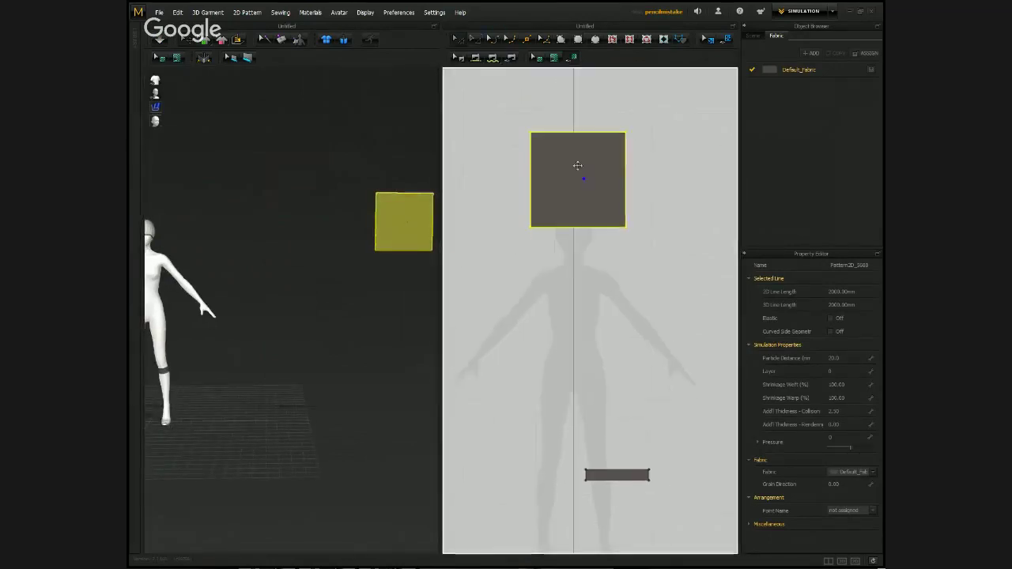
{"action": "left_click_drag", "start_coordinate": [580, 165], "coordinate": [582, 200]}
Send the square pattern to the back and move the knee strip pattern on top of it.
{"action": "right_click", "coordinate": [580, 170]}
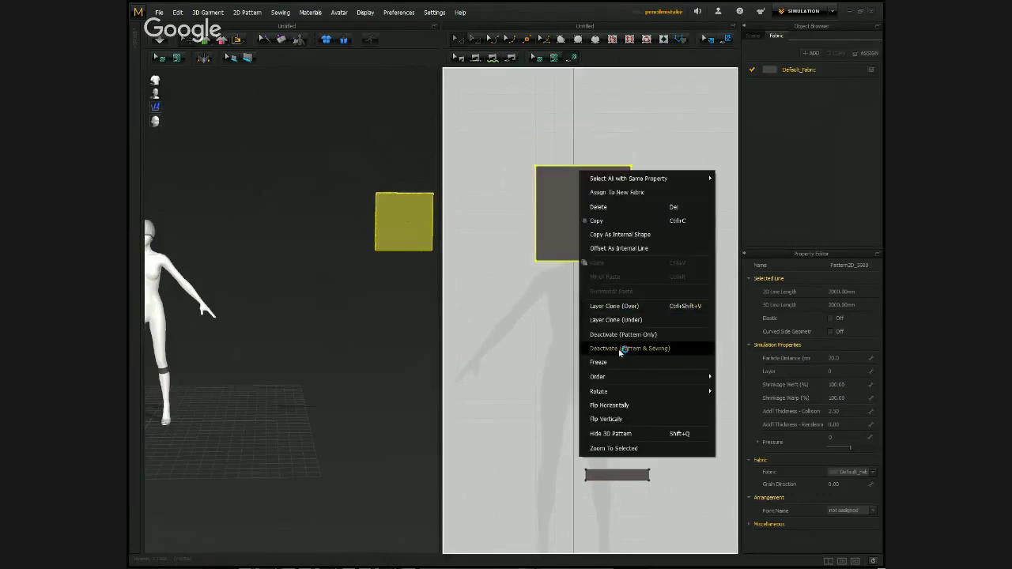
{"action": "mouse_move", "coordinate": [626, 377]}
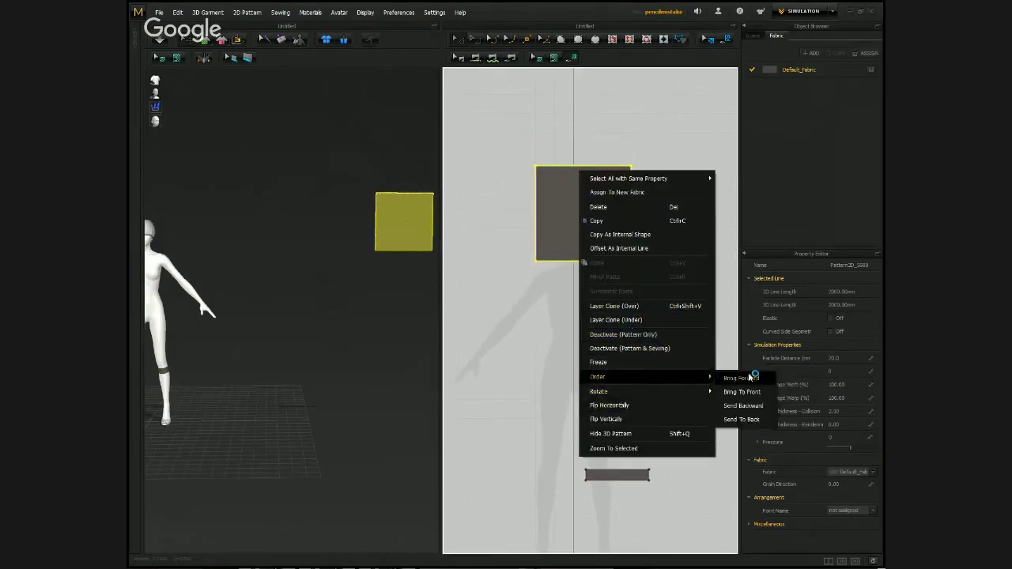
{"action": "left_click", "coordinate": [741, 419]}
{"action": "right_click_drag", "start_coordinate": [609, 282], "coordinate": [615, 328]}
{"action": "left_click", "coordinate": [632, 522]}
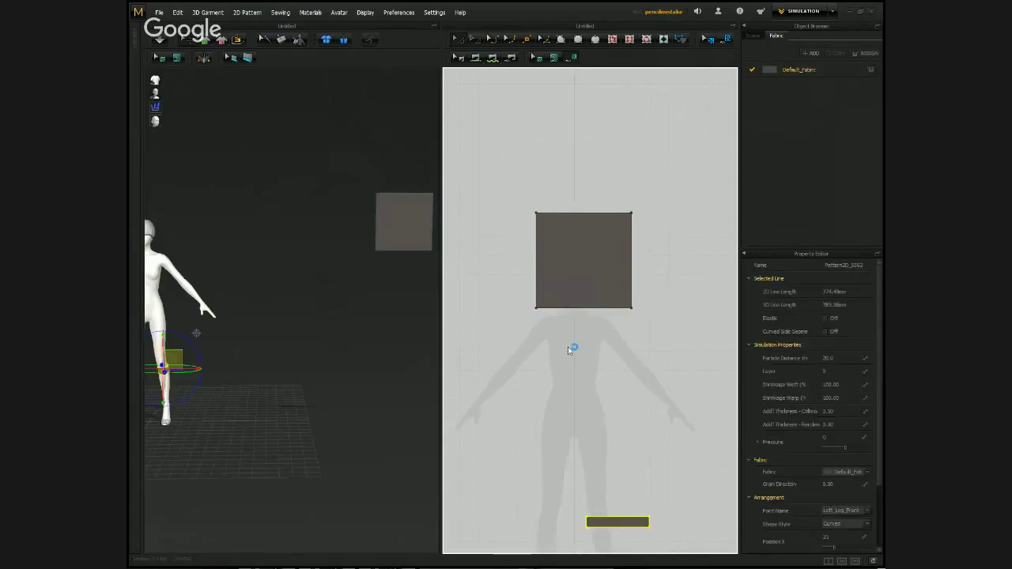
{"action": "left_click_drag", "start_coordinate": [616, 522], "coordinate": [653, 264]}
{"action": "scroll", "coordinate": [598, 268], "scroll_direction": "up", "scroll_amount": 4}
{"action": "left_click", "coordinate": [677, 261]}
{"action": "left_click", "coordinate": [637, 257]}
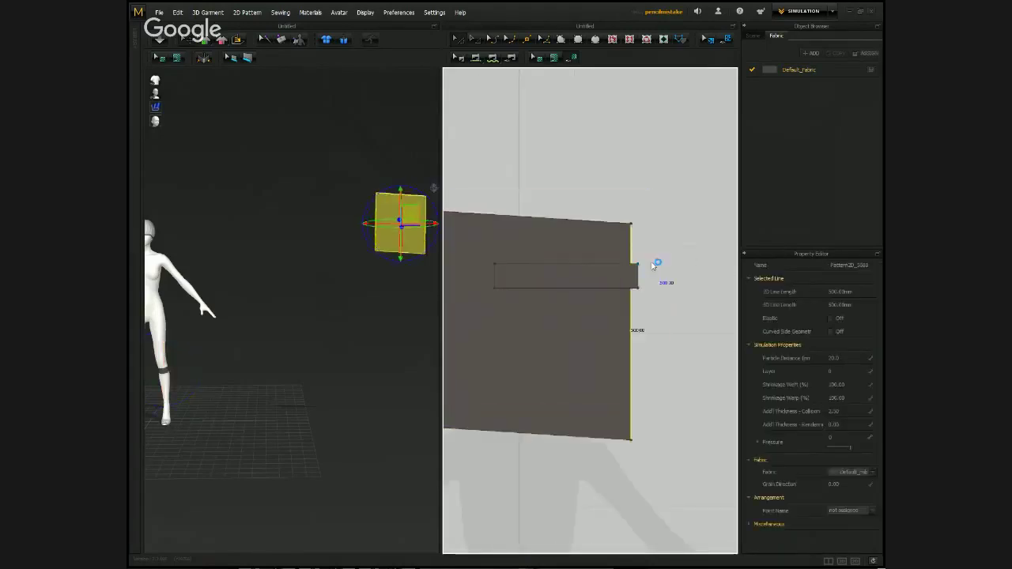
{"action": "key", "text": "ctrl+z"}
Reshape the strip pattern by moving its upper right corner point inward and up to form a peak inside the square.
{"action": "left_click", "coordinate": [637, 264]}
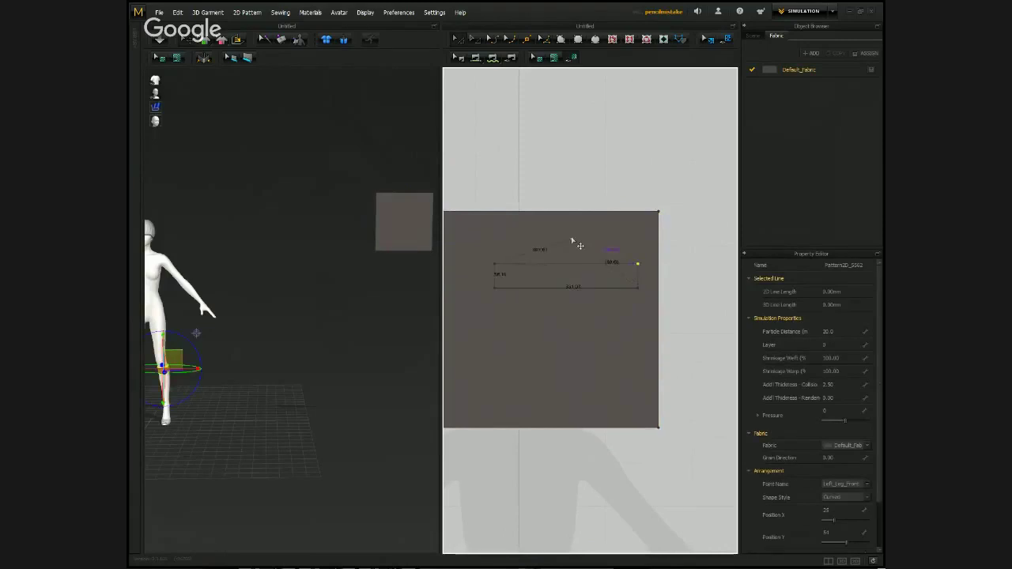
{"action": "left_click_drag", "start_coordinate": [580, 246], "coordinate": [574, 236]}
{"action": "scroll", "coordinate": [659, 332], "scroll_direction": "up", "scroll_amount": 2}
{"action": "scroll", "coordinate": [553, 363], "scroll_direction": "down", "scroll_amount": 4}
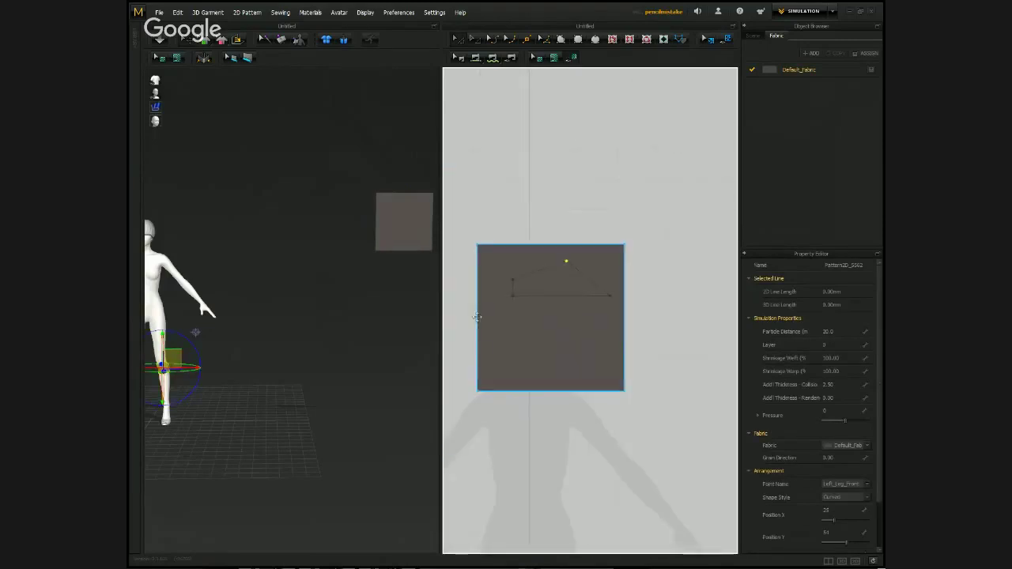
{"action": "right_click_drag", "start_coordinate": [573, 317], "coordinate": [584, 314]}
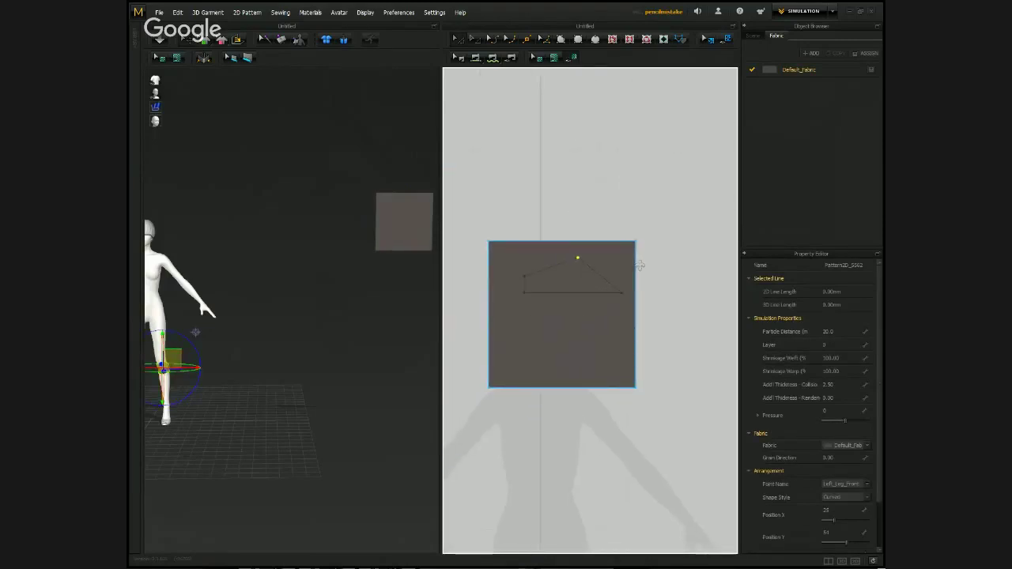
{"action": "left_click", "coordinate": [656, 210]}
{"action": "right_click_drag", "start_coordinate": [584, 201], "coordinate": [615, 191]}
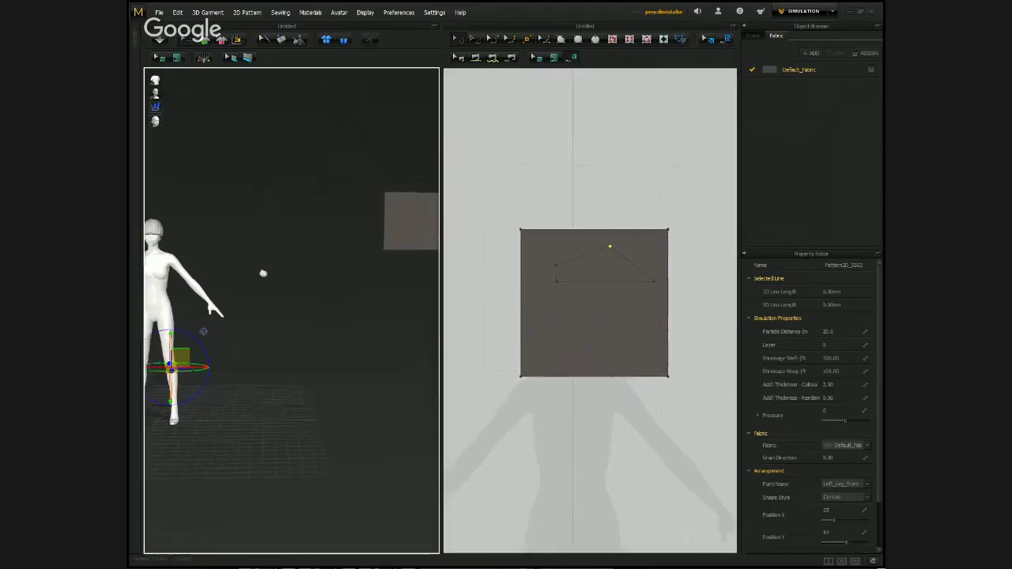
Select both patterns in the 2D pattern window and delete them, leaving only the avatar in front view.
{"action": "key", "text": "2"}
{"action": "left_click", "coordinate": [589, 316]}
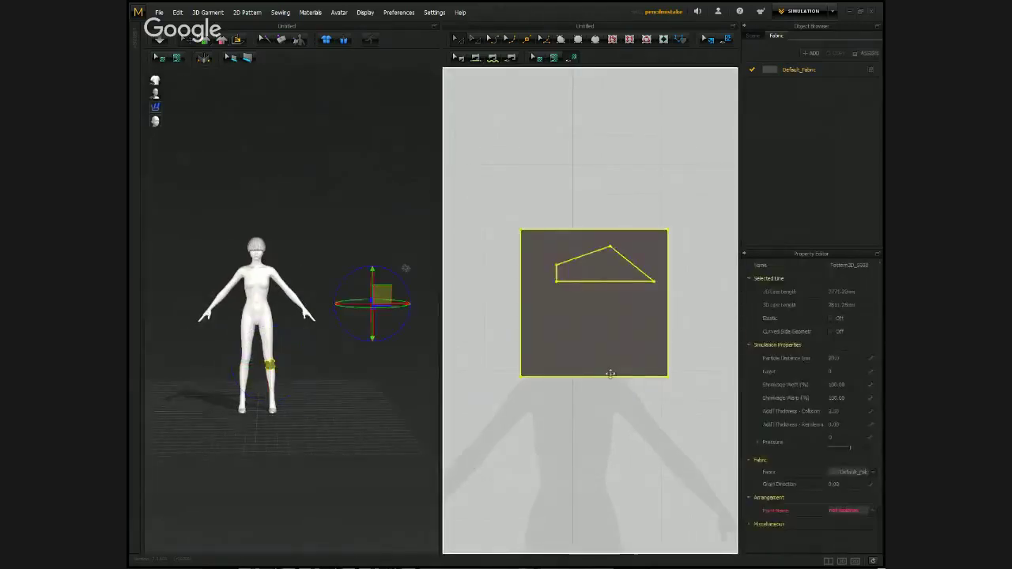
{"action": "key", "text": "Delete"}
{"action": "scroll", "coordinate": [353, 309], "scroll_direction": "up", "scroll_amount": 5}
{"action": "scroll", "coordinate": [356, 307], "scroll_direction": "up", "scroll_amount": 6}
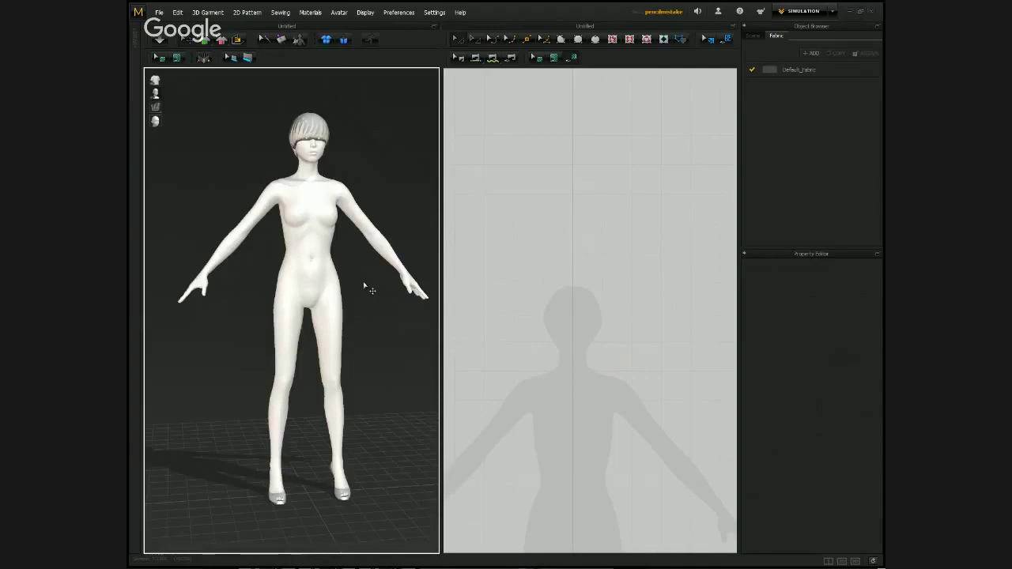
{"action": "left_click", "coordinate": [160, 13]}
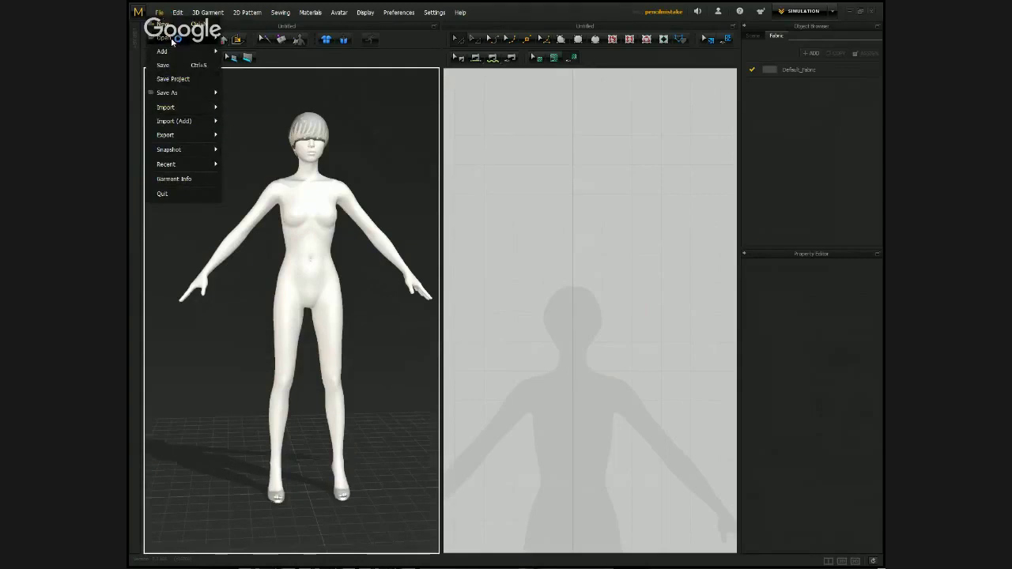
{"action": "left_click", "coordinate": [162, 23]}
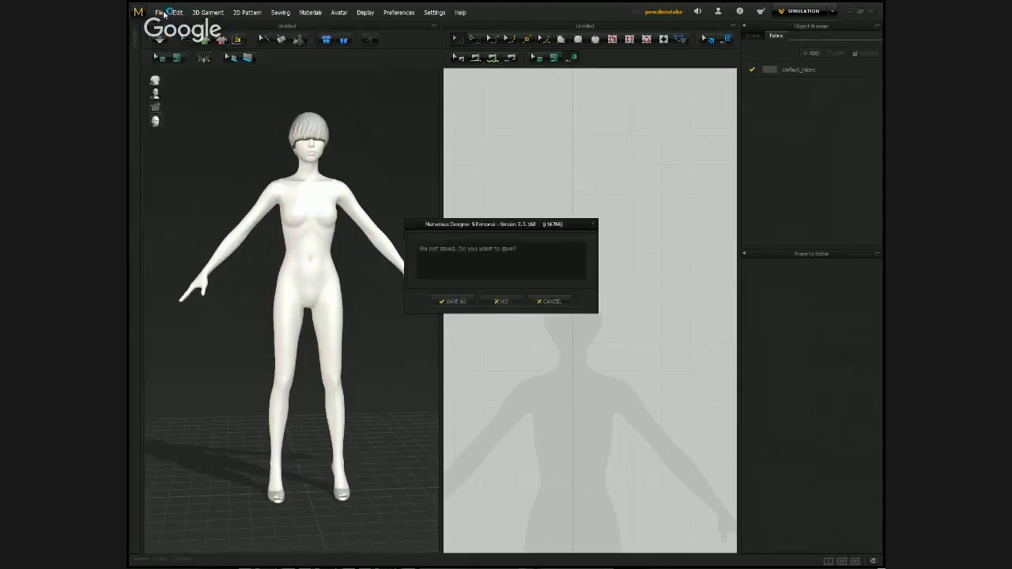
{"action": "left_click", "coordinate": [584, 309]}
Delete all avatars from the scene and open the garment file HOODIE.zpac without saving the current file.
{"action": "left_click", "coordinate": [345, 12]}
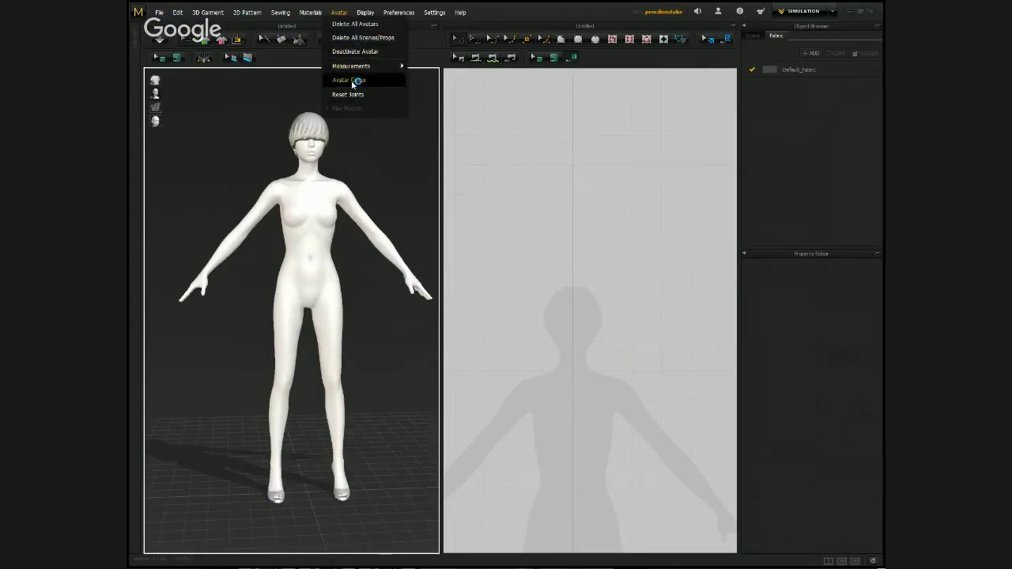
{"action": "left_click", "coordinate": [350, 21]}
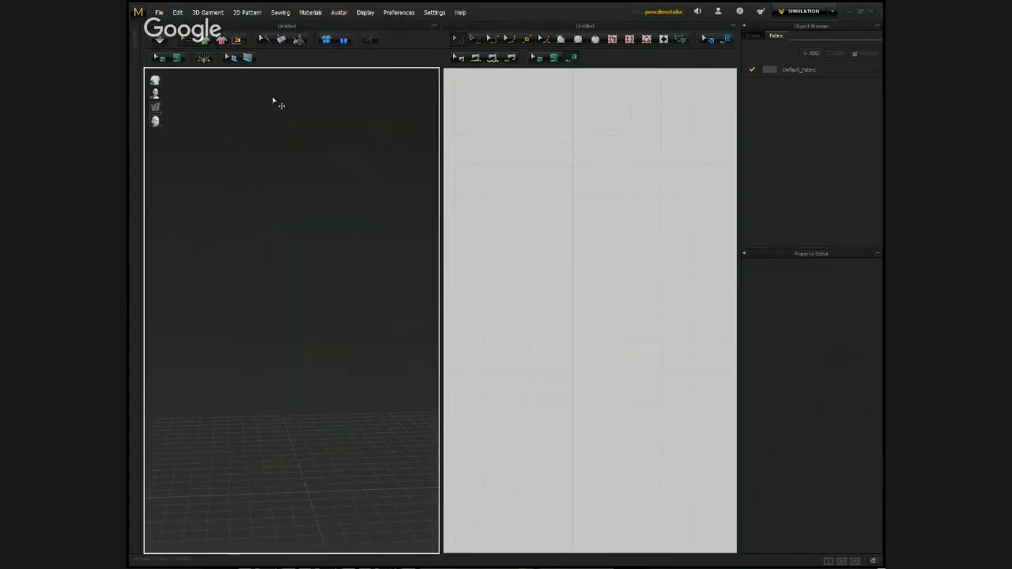
{"action": "left_click", "coordinate": [158, 13]}
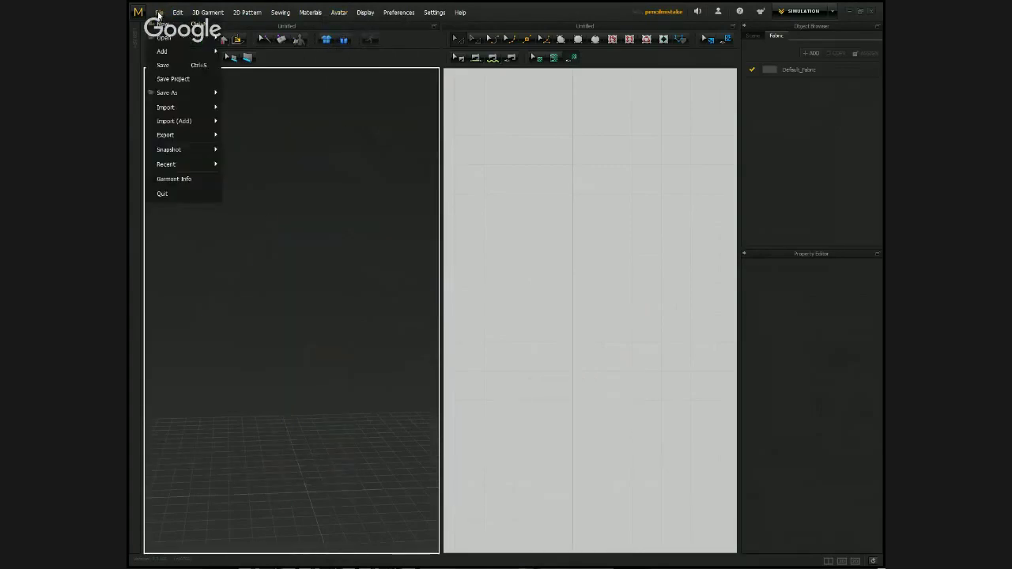
{"action": "mouse_move", "coordinate": [170, 24]}
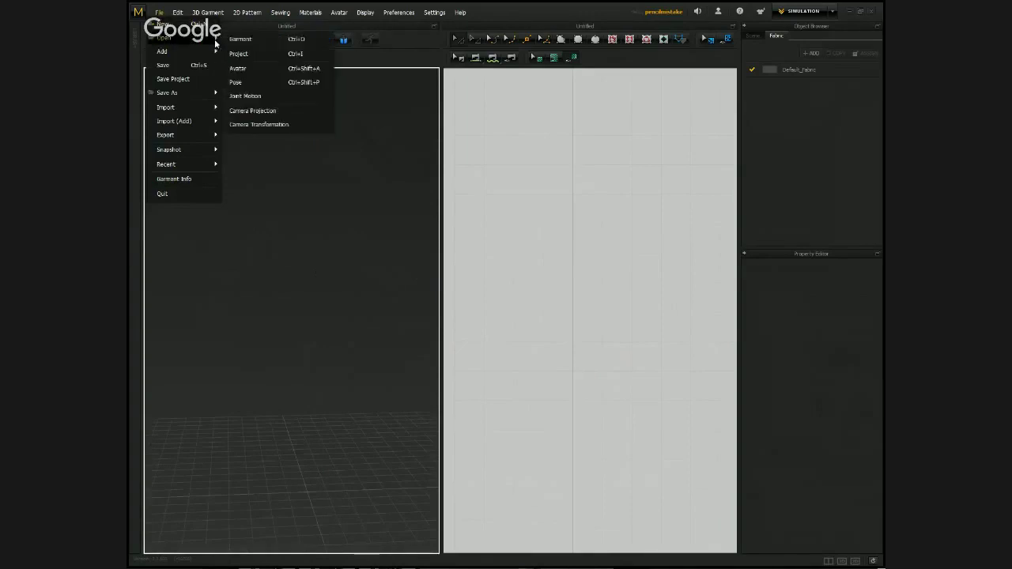
{"action": "left_click", "coordinate": [237, 38]}
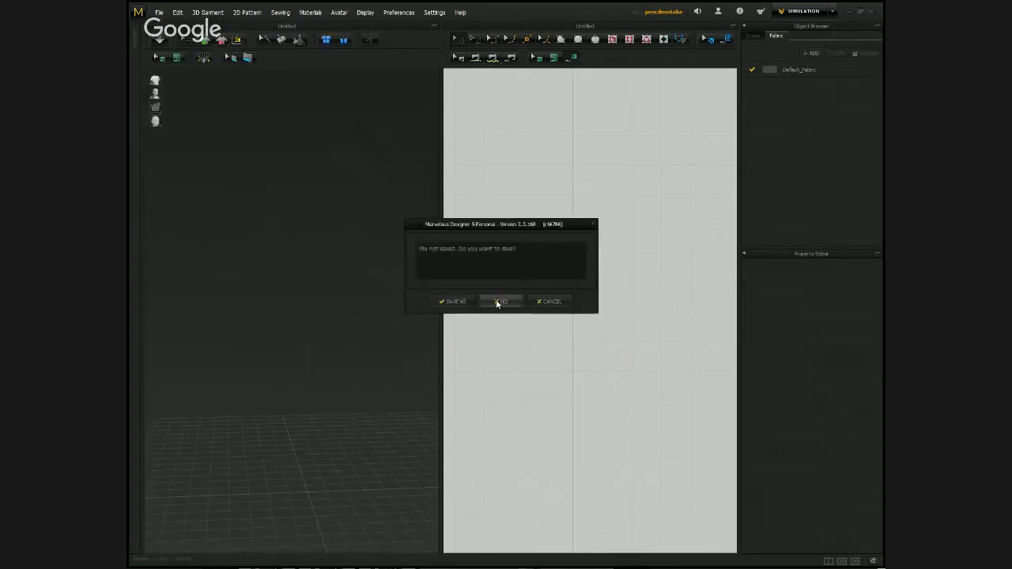
{"action": "left_click", "coordinate": [496, 302]}
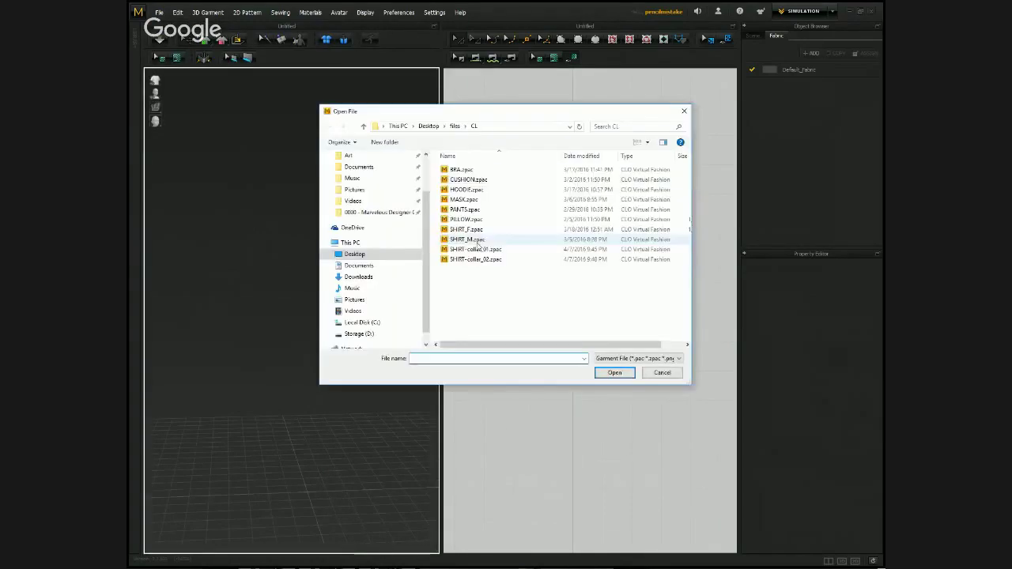
{"action": "double_click", "coordinate": [467, 190]}
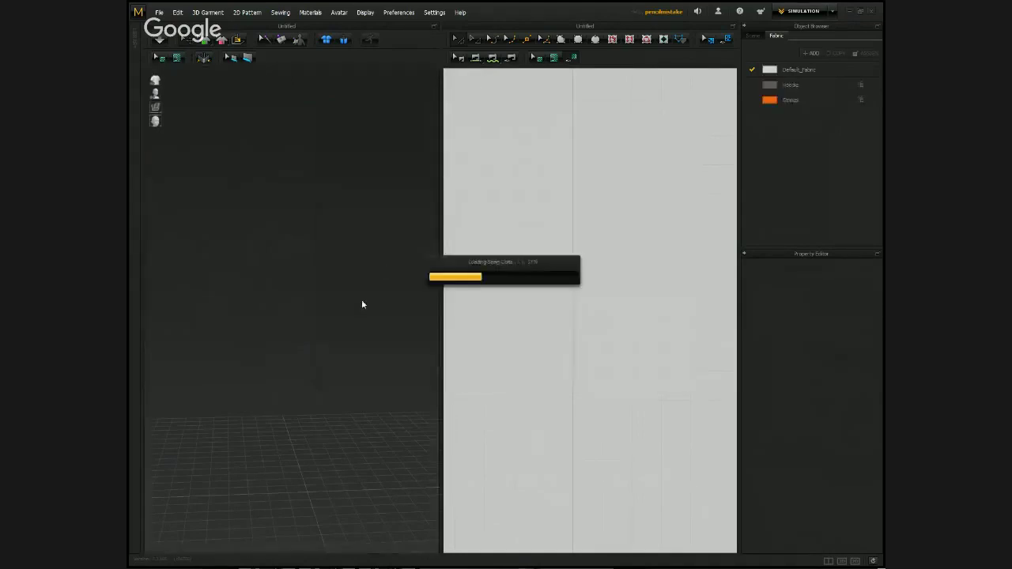
{"action": "left_click", "coordinate": [300, 276]}
Clear the selection on the hoodie and switch the 3D garment display to mesh view.
{"action": "scroll", "coordinate": [301, 253], "scroll_direction": "up", "scroll_amount": 3}
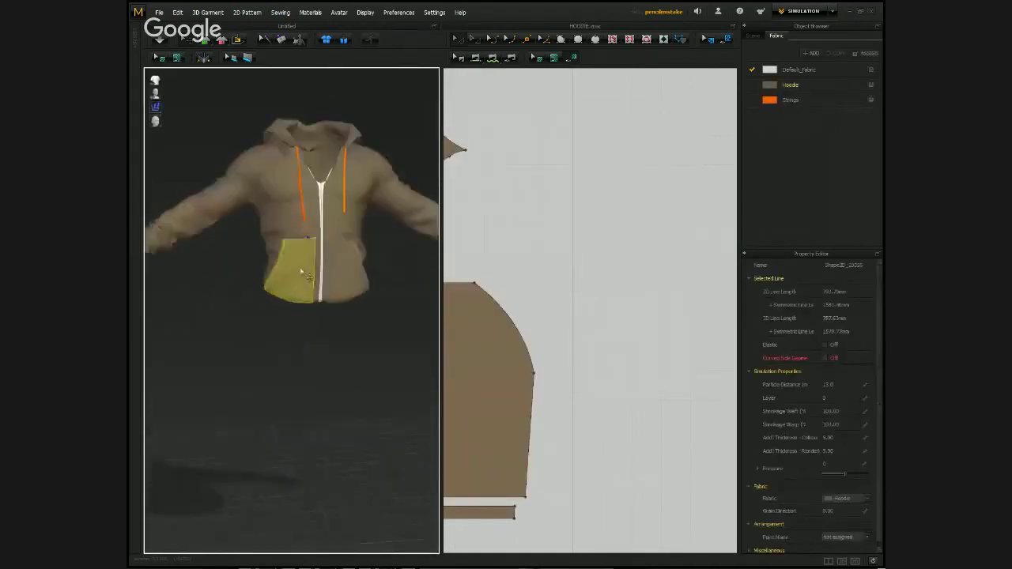
{"action": "right_click", "coordinate": [298, 213]}
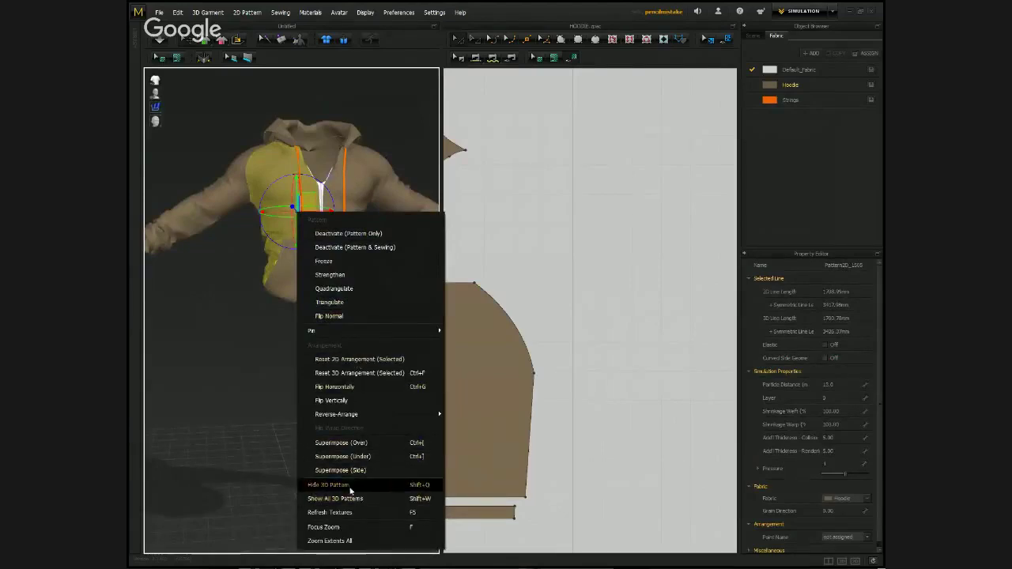
{"action": "left_click", "coordinate": [203, 357]}
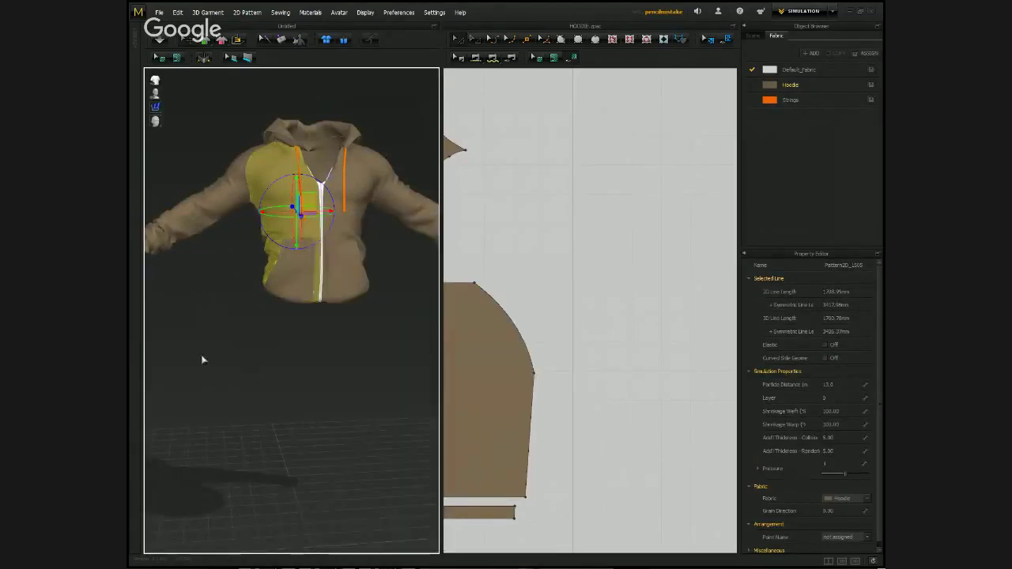
{"action": "mouse_move", "coordinate": [160, 108]}
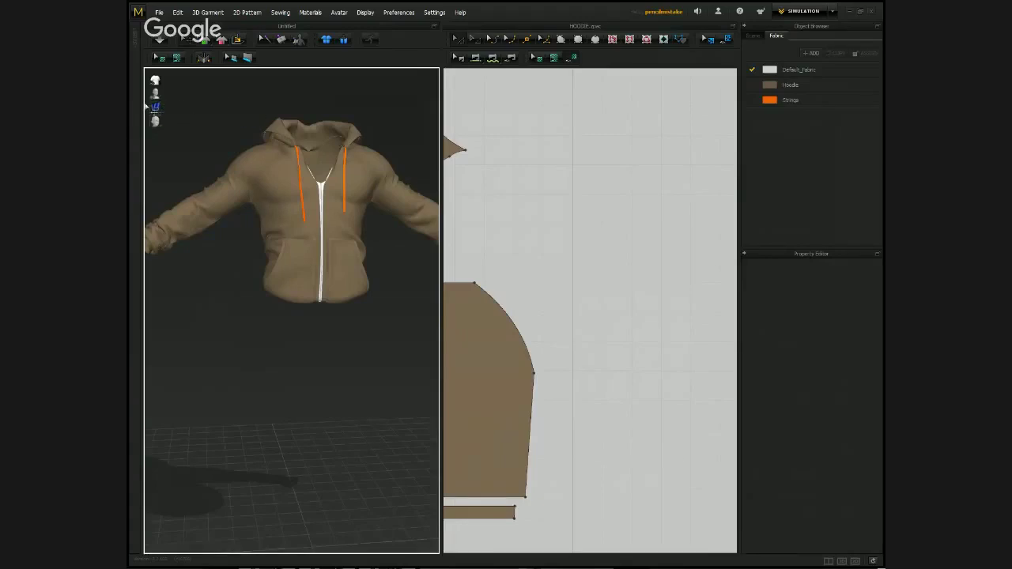
{"action": "left_click", "coordinate": [198, 109]}
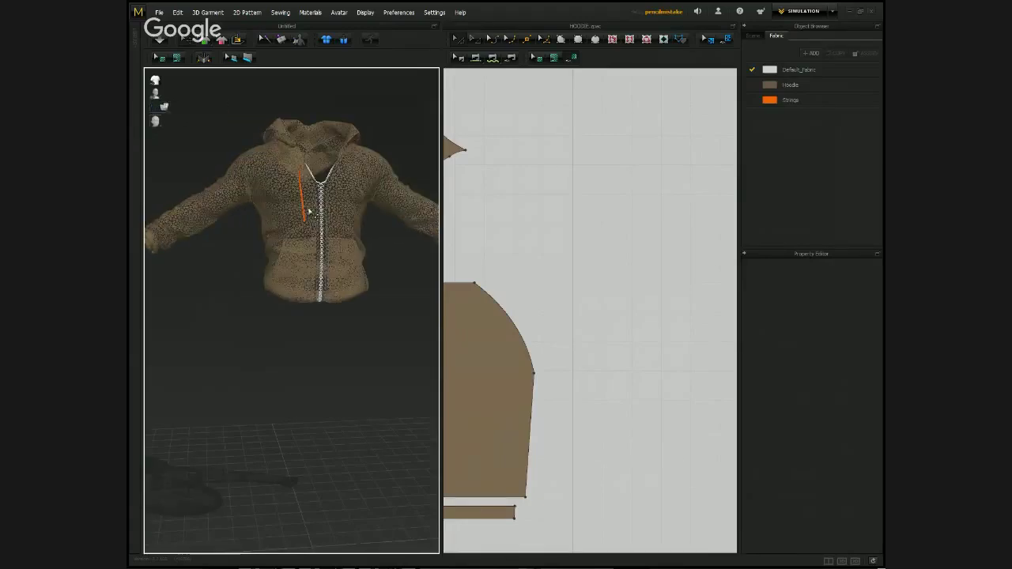
Quadrangulate the hoodie's front body panel on the wearer's right side and inspect its mesh from an angle.
{"action": "scroll", "coordinate": [309, 212], "scroll_direction": "up", "scroll_amount": 3}
{"action": "right_click_drag", "start_coordinate": [309, 212], "coordinate": [331, 305]}
{"action": "right_click", "coordinate": [316, 303]}
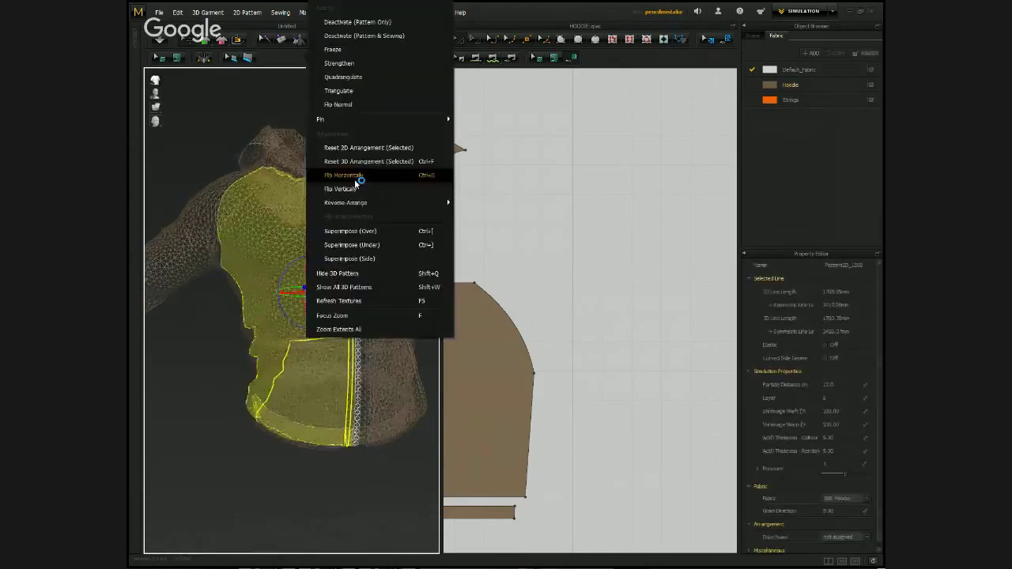
{"action": "left_click", "coordinate": [388, 151]}
{"action": "left_click", "coordinate": [220, 460]}
{"action": "right_click_drag", "start_coordinate": [220, 460], "coordinate": [266, 479]}
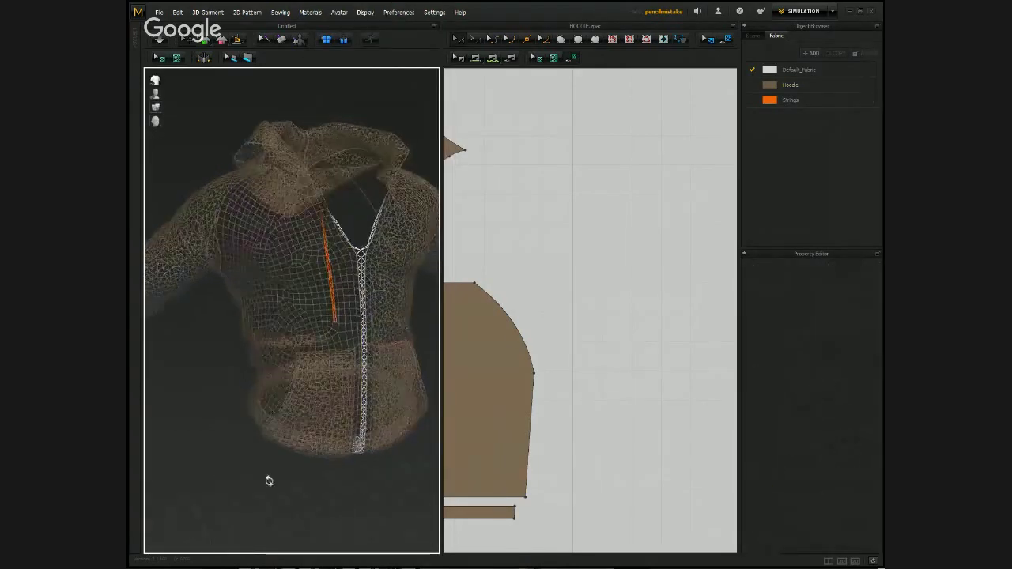
{"action": "mouse_move", "coordinate": [281, 350]}
{"action": "right_mouse_down"}
{"action": "mouse_move", "coordinate": [283, 261]}
{"action": "mouse_move", "coordinate": [269, 276]}
{"action": "mouse_move", "coordinate": [316, 296]}
{"action": "mouse_move", "coordinate": [390, 275]}
{"action": "mouse_move", "coordinate": [311, 294]}
{"action": "mouse_move", "coordinate": [319, 309]}
{"action": "mouse_move", "coordinate": [346, 308]}
{"action": "mouse_move", "coordinate": [234, 482]}
{"action": "right_mouse_up"}
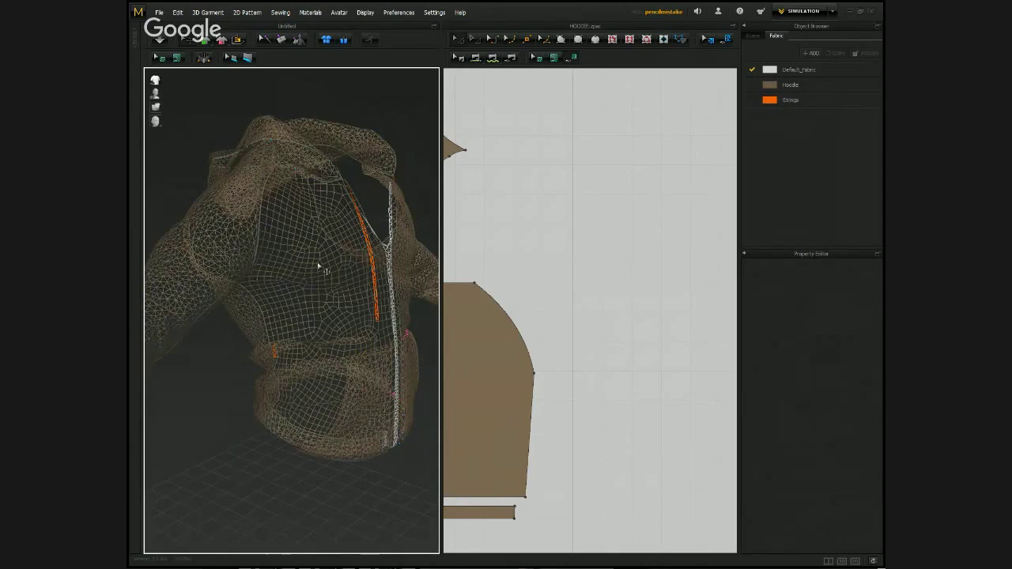
Examine the mesh of the hoodie's front panel, and switch the garment display from mesh to textured surface.
{"action": "scroll", "coordinate": [303, 266], "scroll_direction": "up", "scroll_amount": 5}
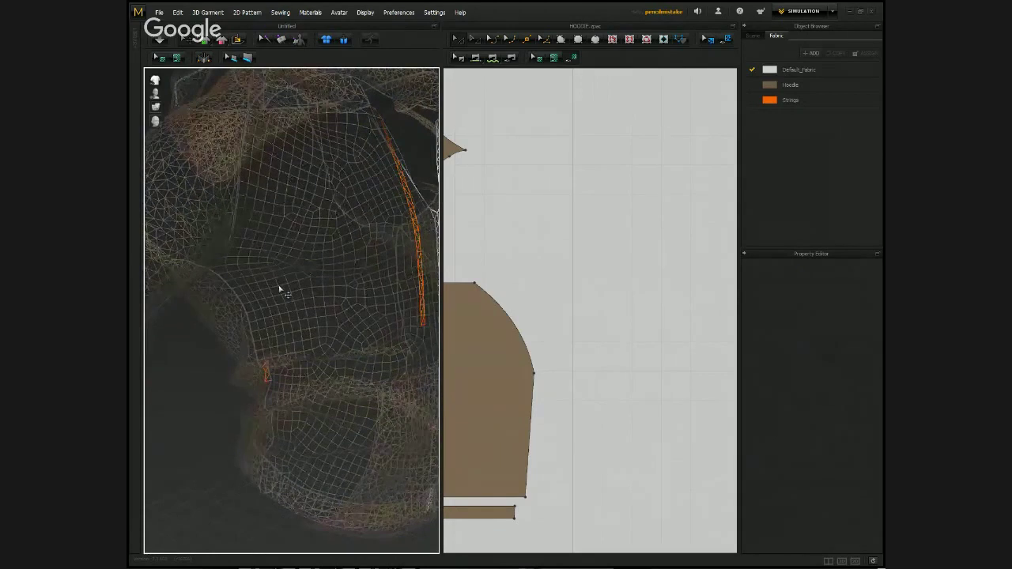
{"action": "left_click", "coordinate": [281, 291]}
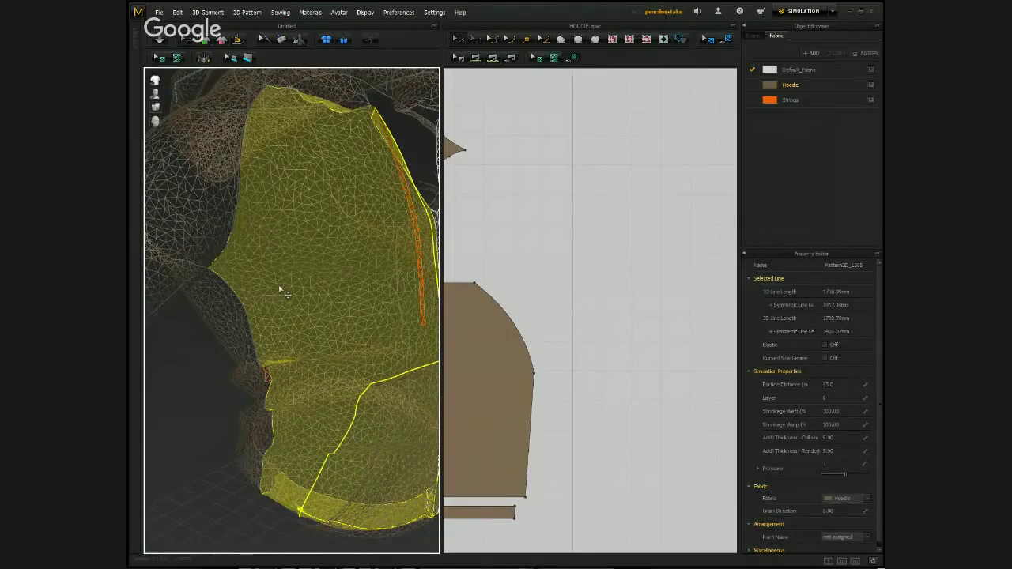
{"action": "scroll", "coordinate": [279, 290], "scroll_direction": "down", "scroll_amount": 10}
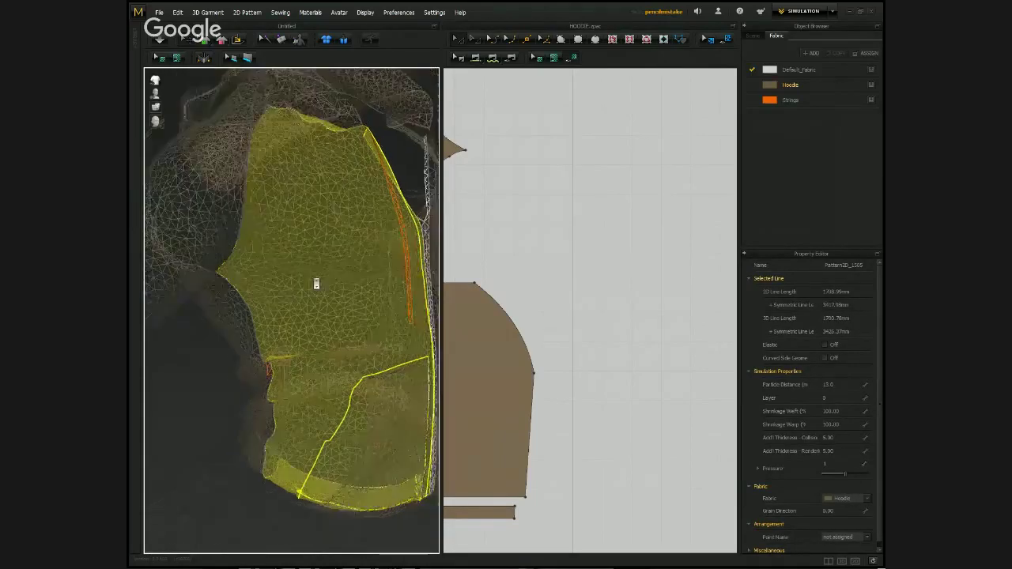
{"action": "left_click", "coordinate": [334, 170]}
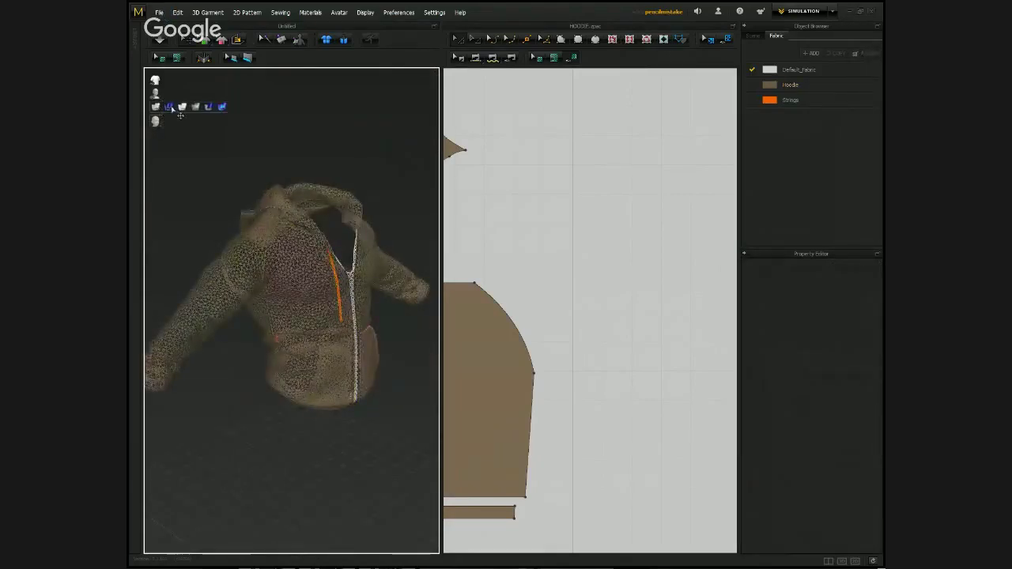
{"action": "left_click", "coordinate": [177, 108]}
{"action": "left_click", "coordinate": [161, 13]}
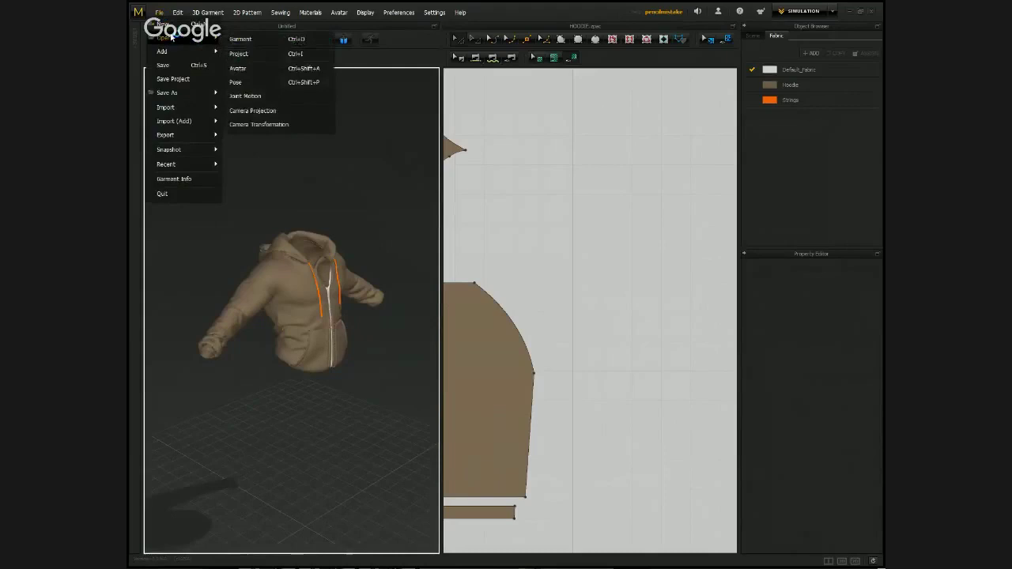
{"action": "left_click", "coordinate": [249, 38]}
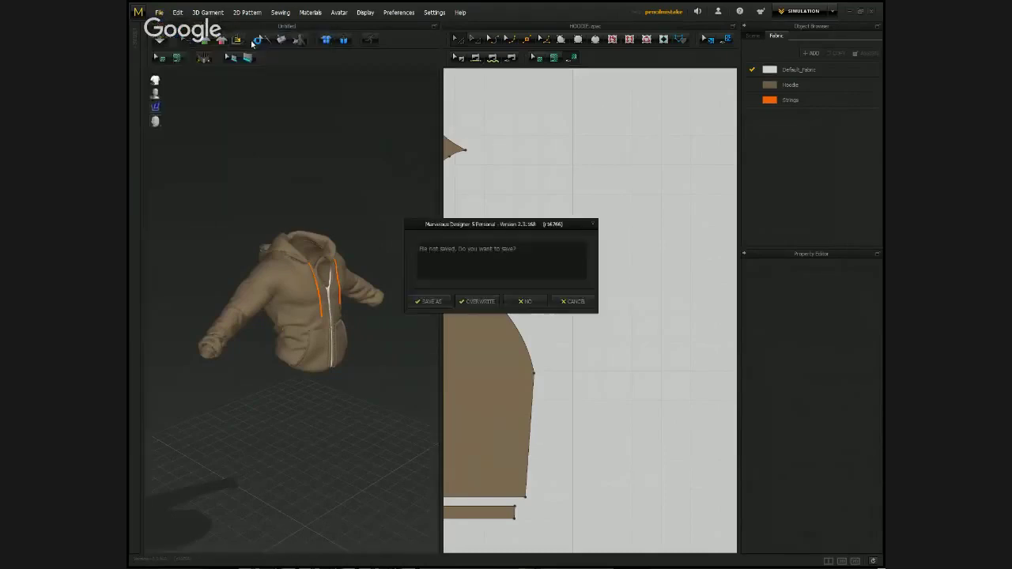
{"action": "left_click", "coordinate": [574, 301]}
Start a new empty scene without saving the current hoodie.
{"action": "left_click", "coordinate": [159, 13]}
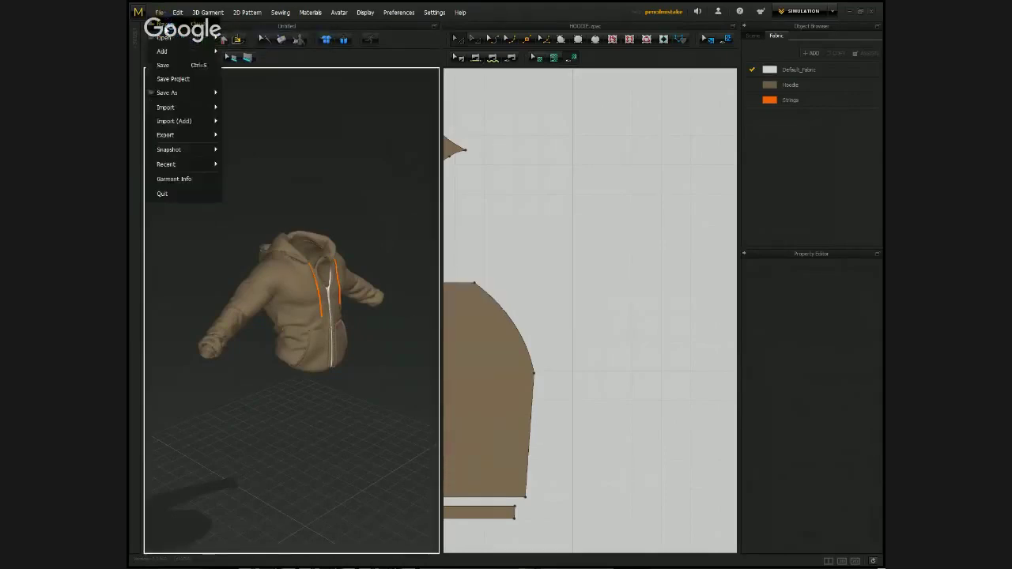
{"action": "left_click", "coordinate": [250, 38]}
{"action": "left_click", "coordinate": [525, 301]}
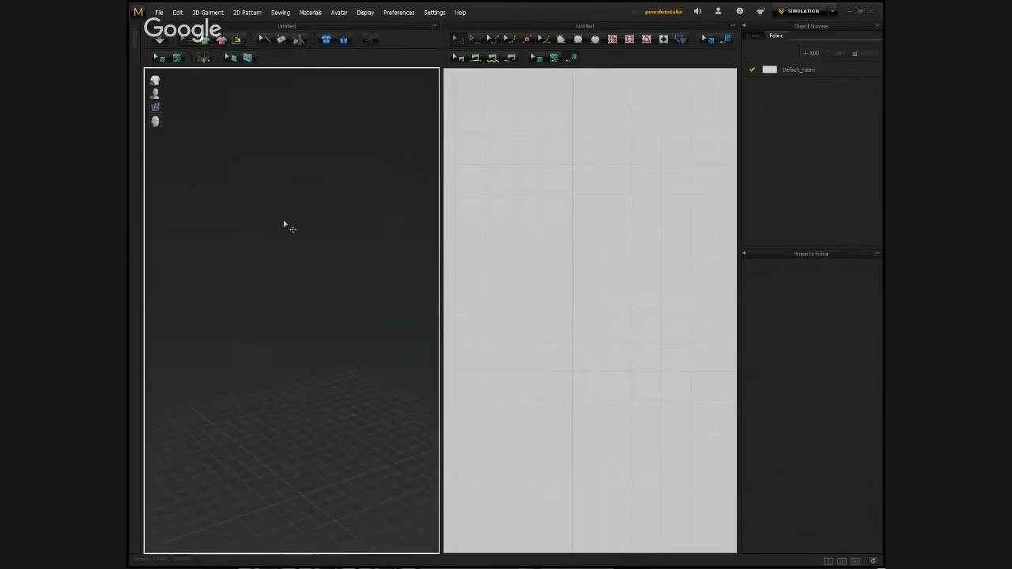
Load a female avatar with the Avatar Editor and switch the avatar display to a plain white surface.
{"action": "left_click", "coordinate": [586, 314]}
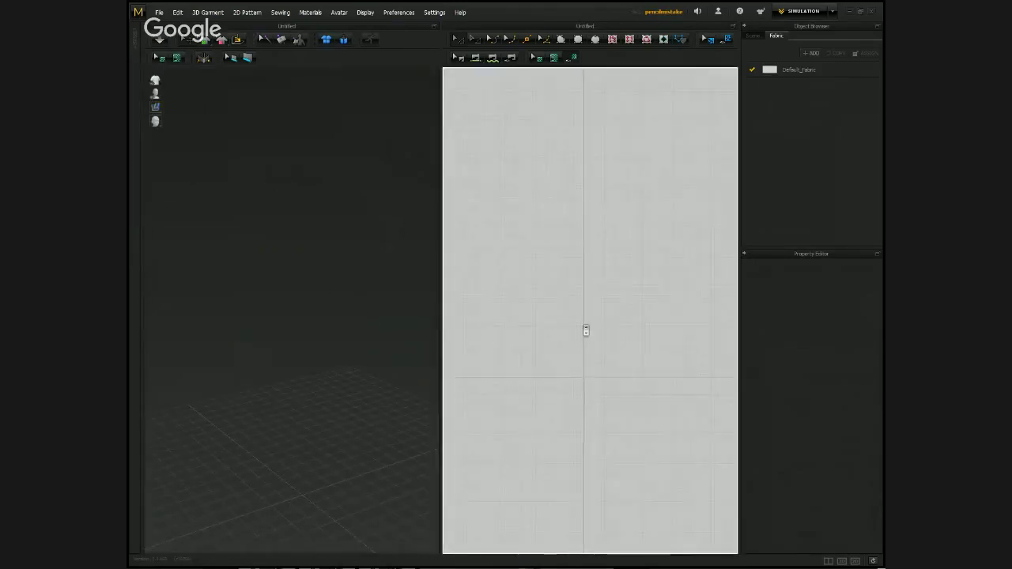
{"action": "scroll", "coordinate": [586, 330], "scroll_direction": "up", "scroll_amount": 2}
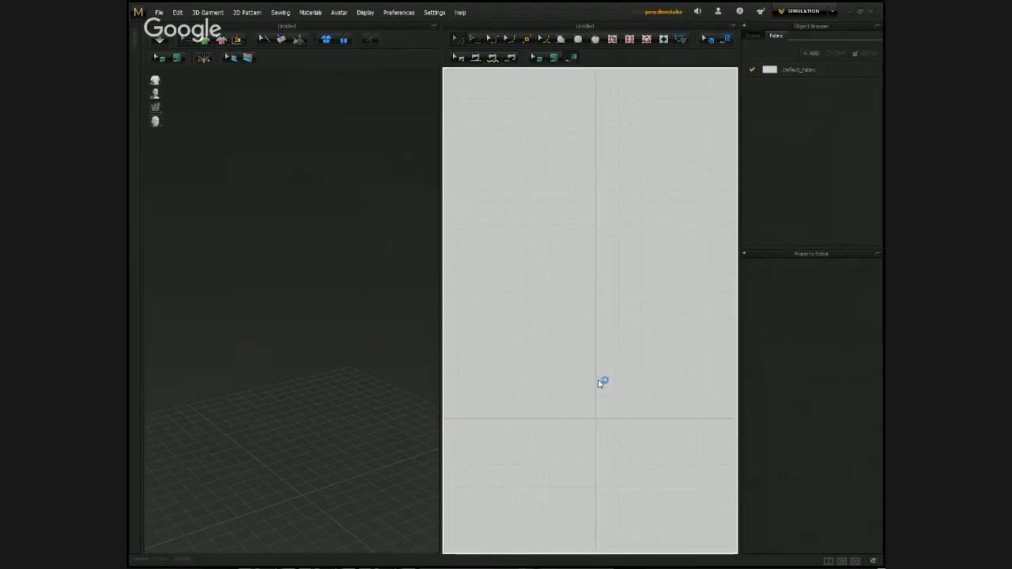
{"action": "scroll", "coordinate": [583, 335], "scroll_direction": "down", "scroll_amount": 1}
{"action": "left_click", "coordinate": [160, 12]}
{"action": "mouse_move", "coordinate": [172, 38]}
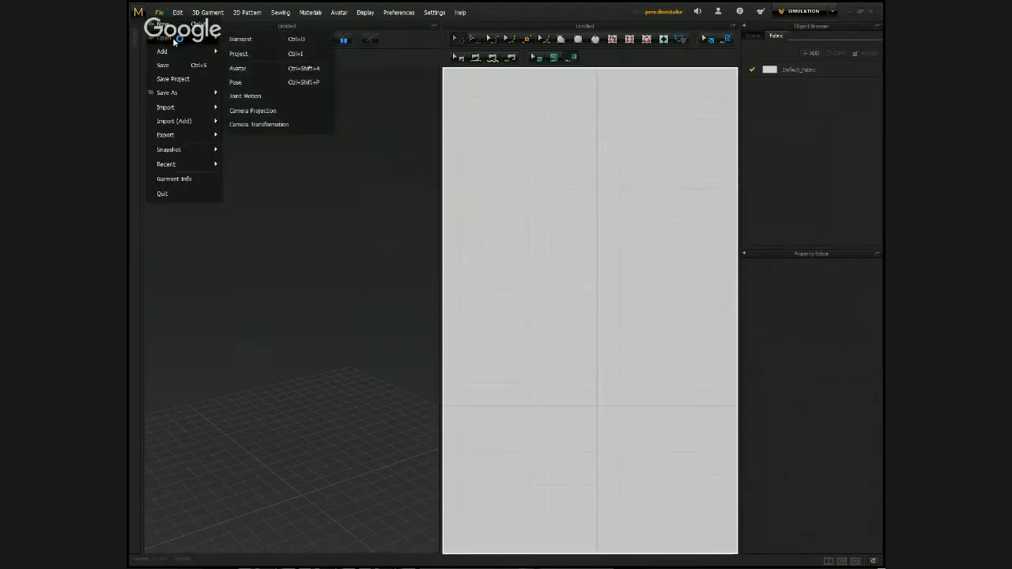
{"action": "mouse_move", "coordinate": [339, 12]}
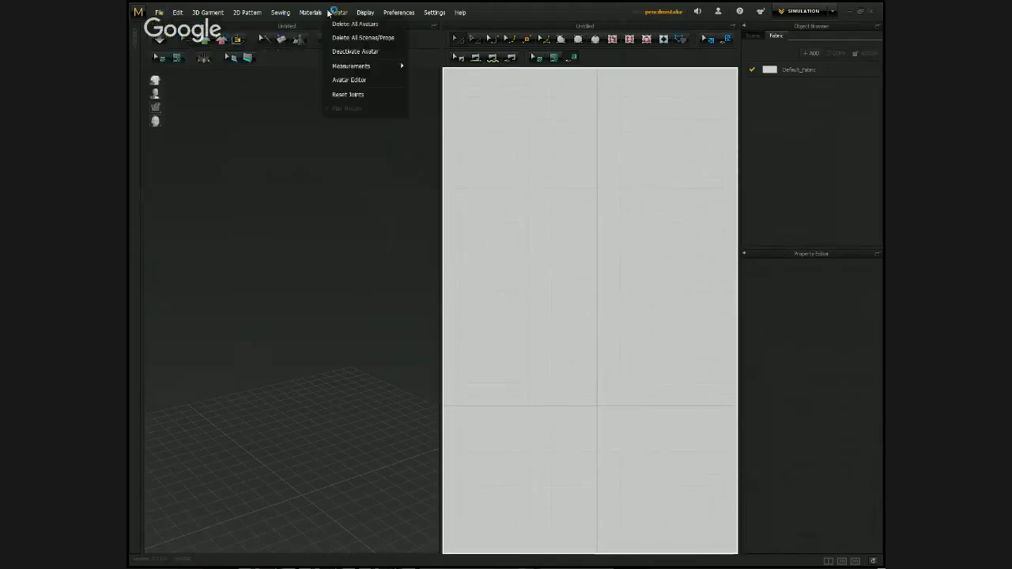
{"action": "left_click", "coordinate": [347, 81]}
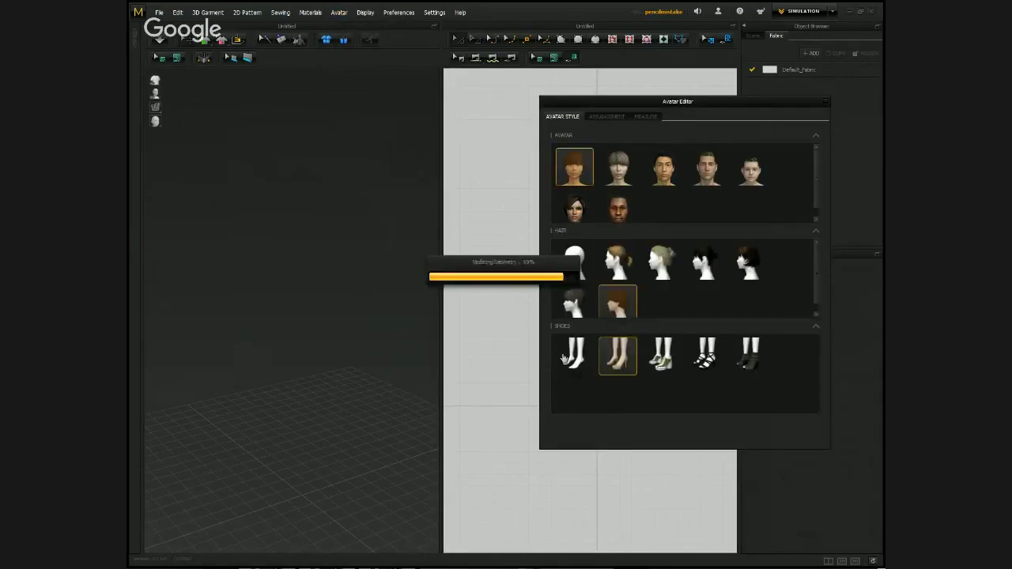
{"action": "left_click", "coordinate": [822, 101]}
{"action": "left_click", "coordinate": [171, 122]}
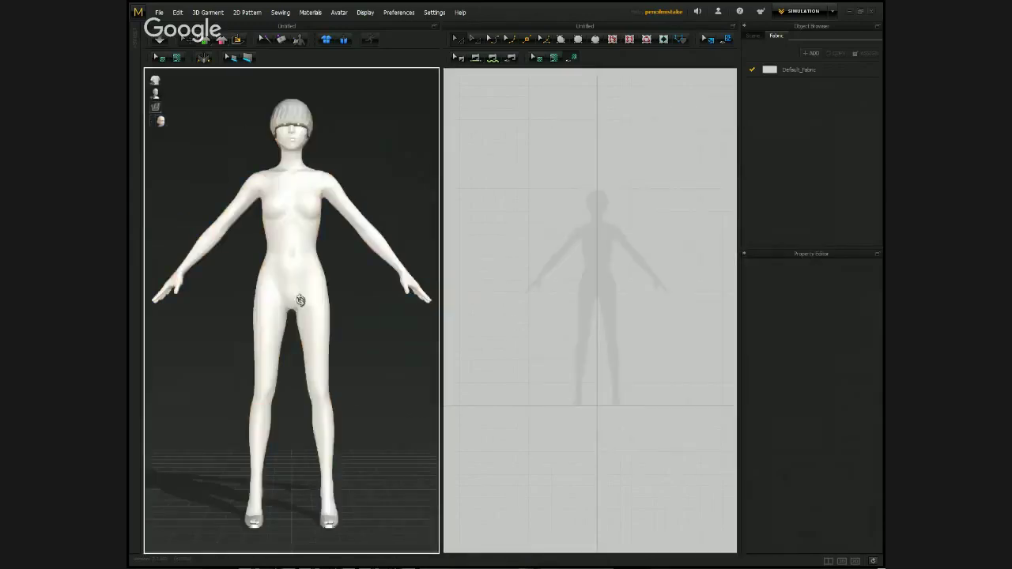
Try the Activate Grid option in the 2D pattern window's properties, and turn it off again.
{"action": "left_click", "coordinate": [578, 316]}
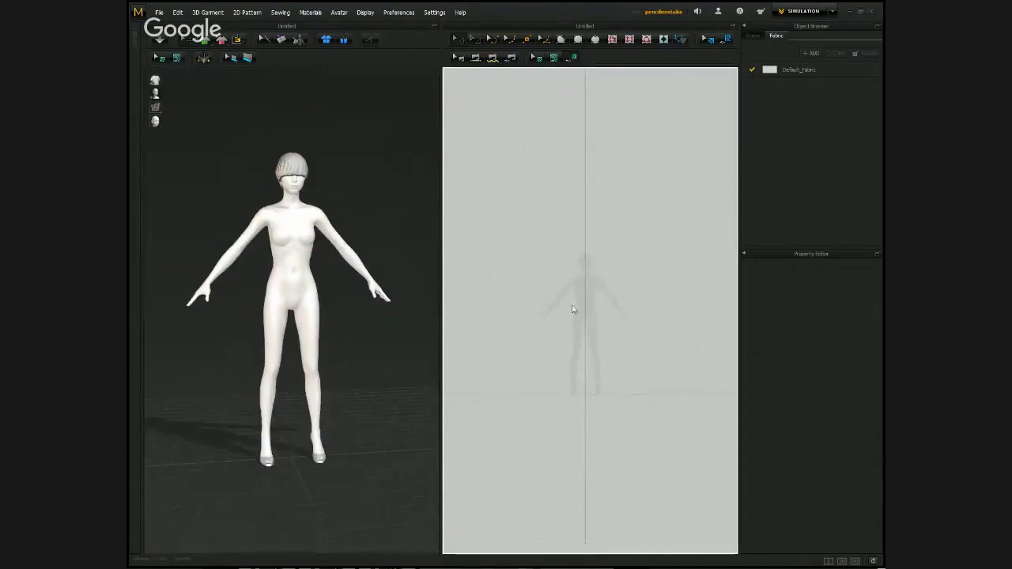
{"action": "right_click", "coordinate": [594, 294]}
{"action": "left_click", "coordinate": [648, 445]}
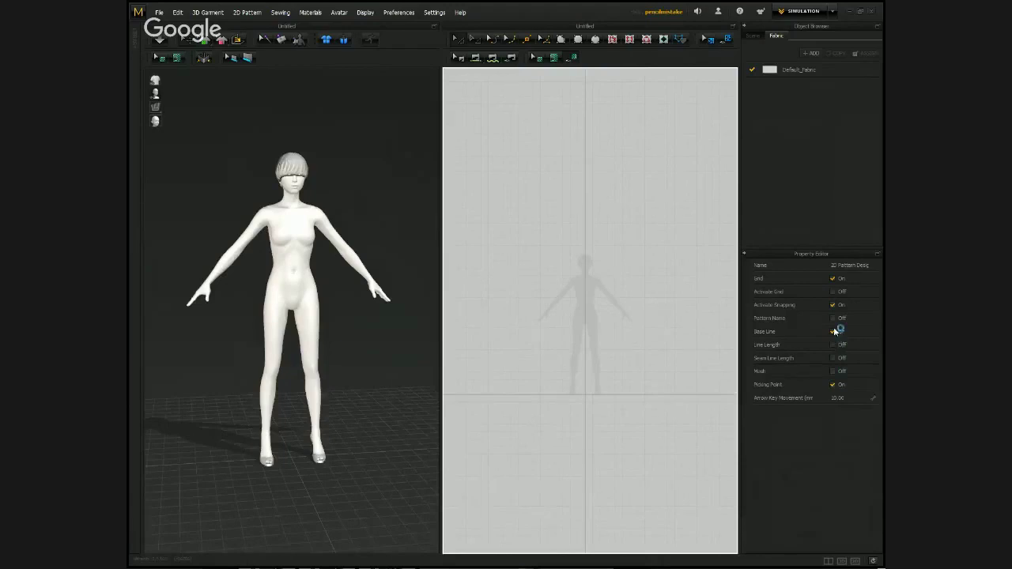
{"action": "left_click", "coordinate": [836, 285]}
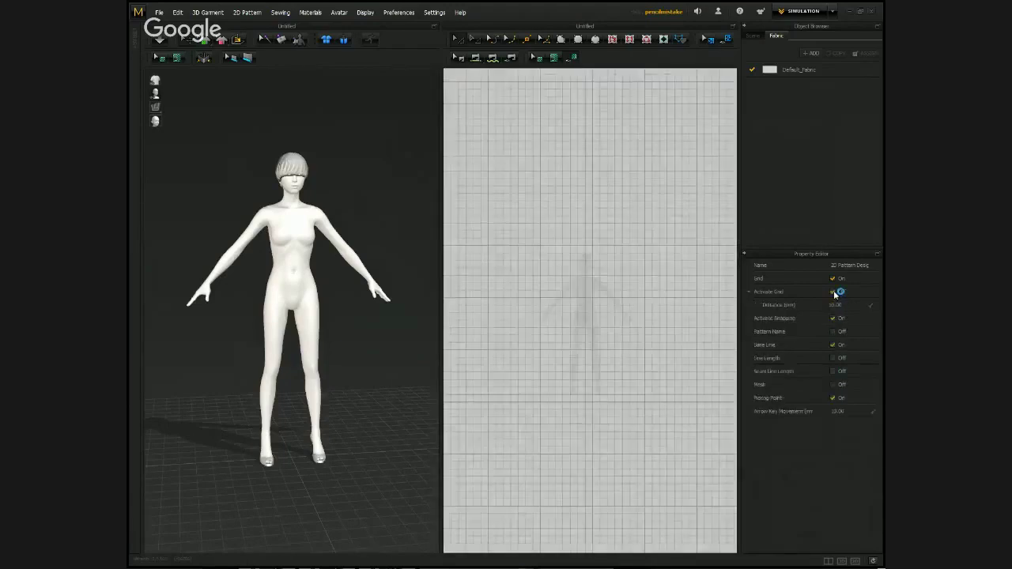
{"action": "left_click", "coordinate": [837, 280]}
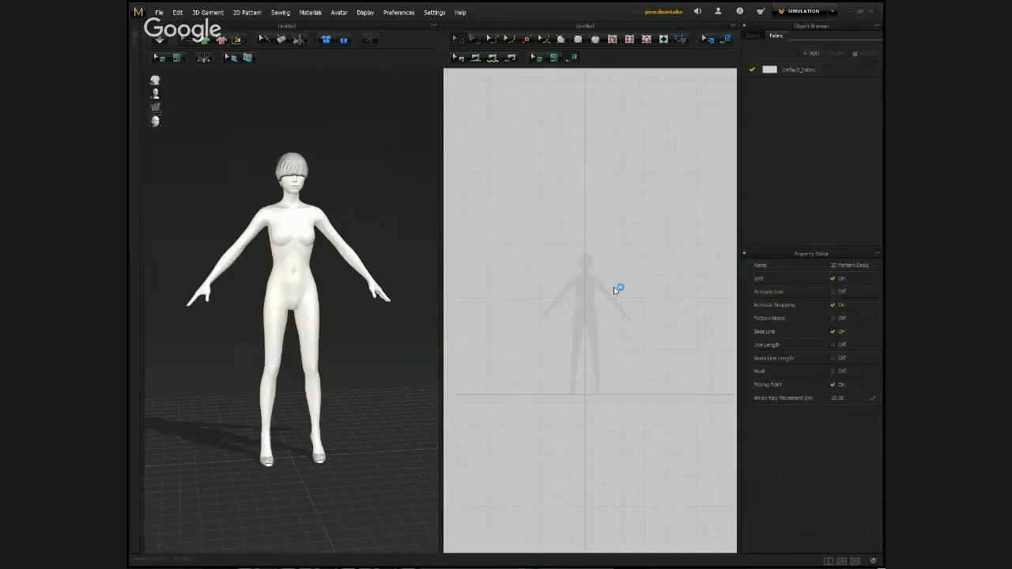
{"action": "scroll", "coordinate": [557, 287], "scroll_direction": "up", "scroll_amount": 2}
{"action": "scroll", "coordinate": [550, 339], "scroll_direction": "up", "scroll_amount": 2}
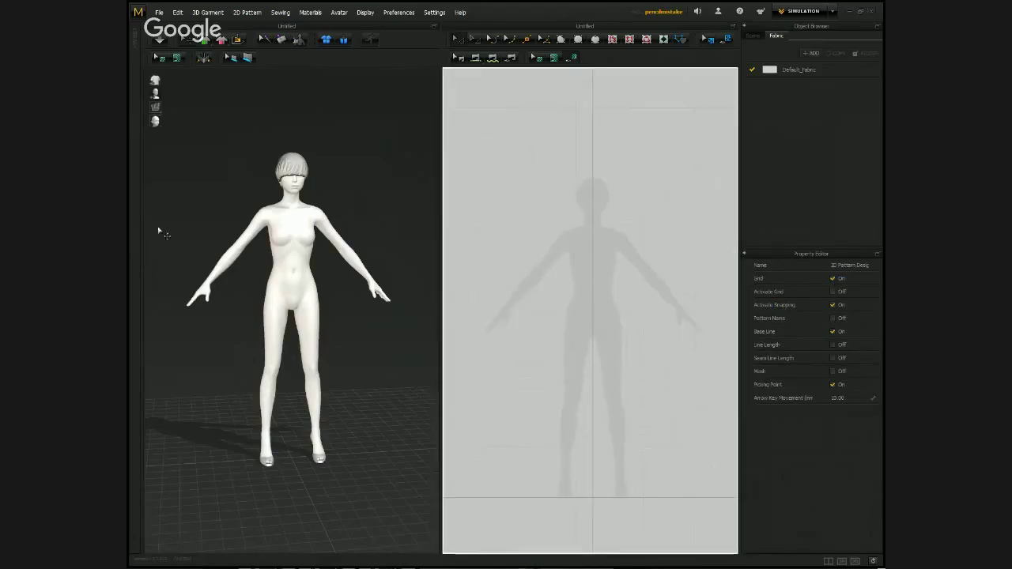
{"action": "scroll", "coordinate": [625, 284], "scroll_direction": "down", "scroll_amount": 3}
{"action": "scroll", "coordinate": [620, 304], "scroll_direction": "up", "scroll_amount": 2}
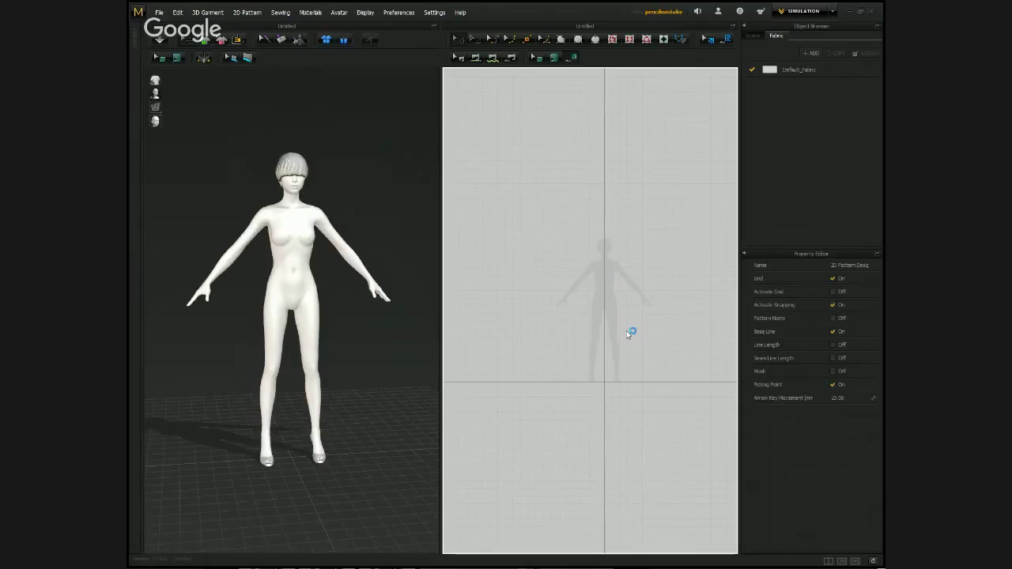
{"action": "right_click_drag", "start_coordinate": [348, 345], "coordinate": [366, 350]}
{"action": "scroll", "coordinate": [368, 326], "scroll_direction": "up", "scroll_amount": 2}
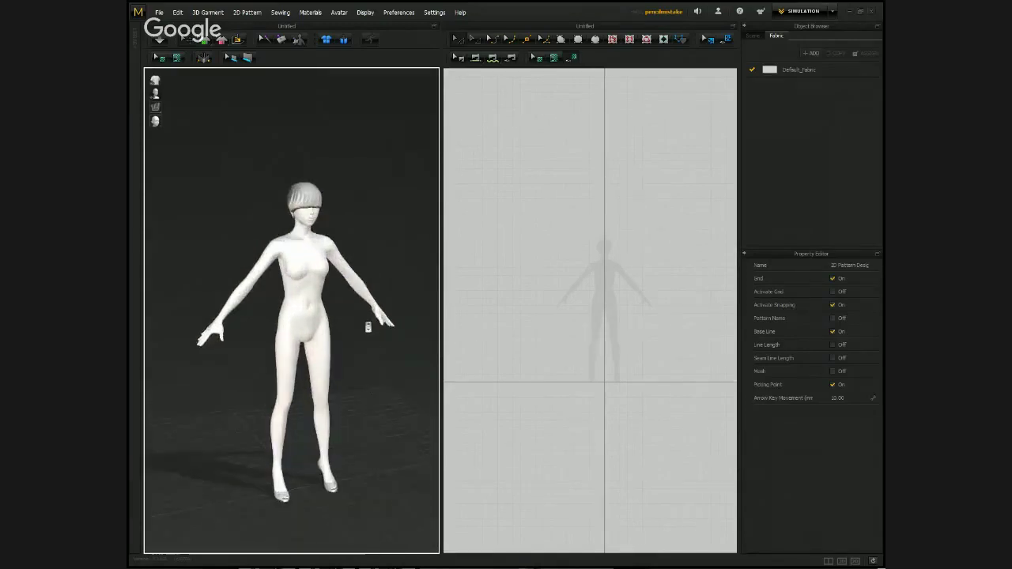
{"action": "left_click", "coordinate": [375, 372]}
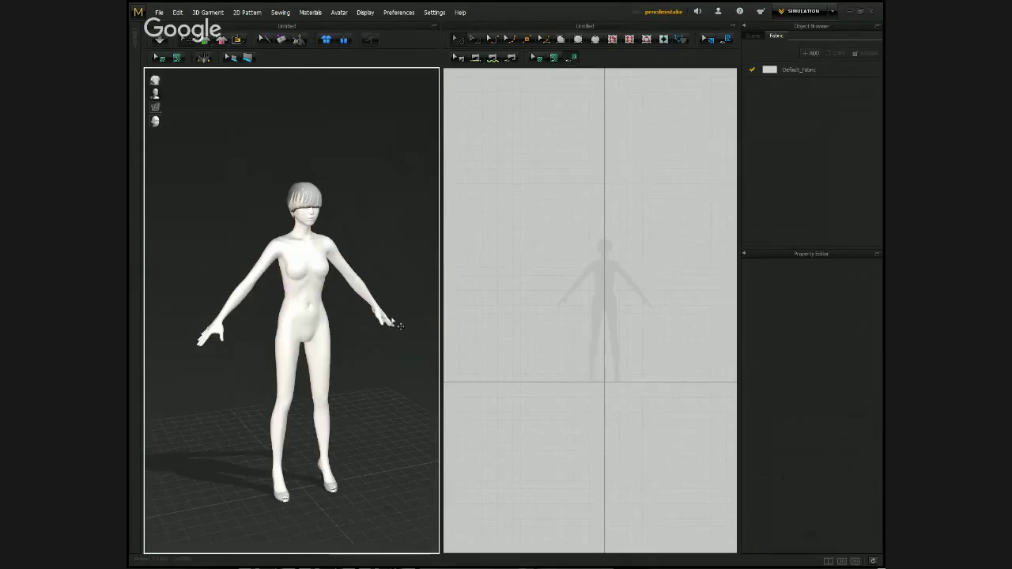
Replace the female avatar by opening the male avatar file.
{"action": "left_click", "coordinate": [159, 12]}
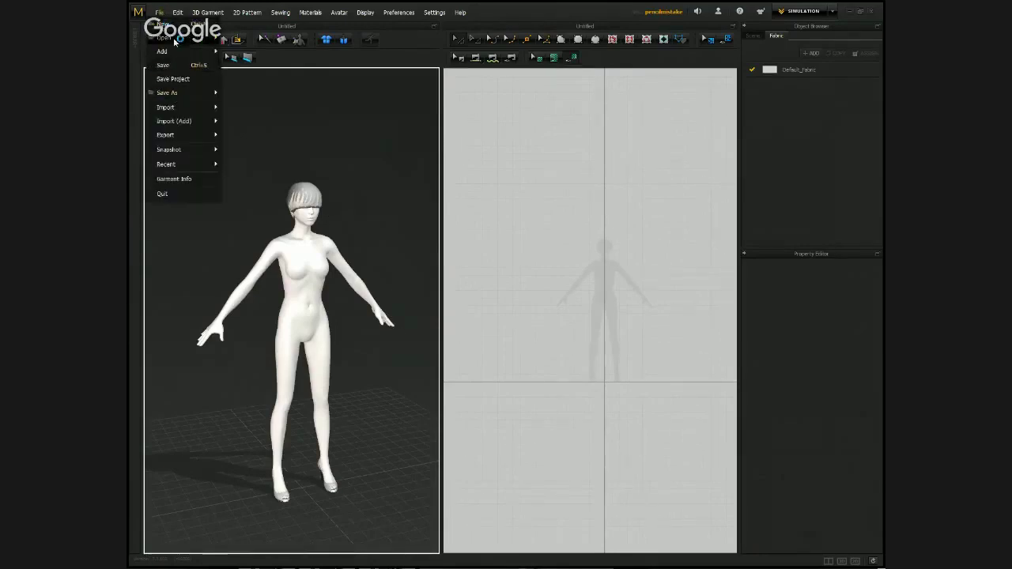
{"action": "left_click", "coordinate": [405, 12]}
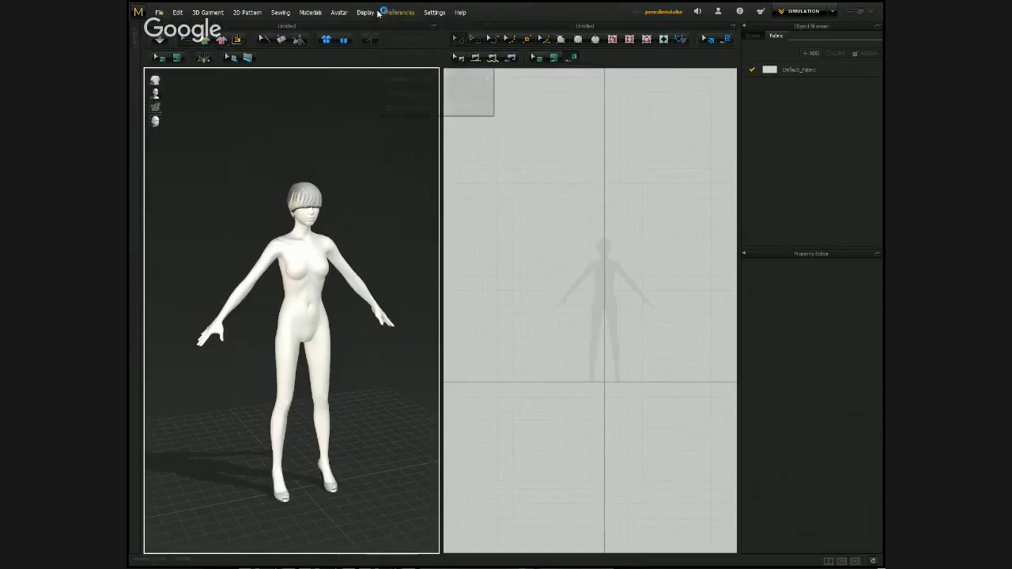
{"action": "mouse_move", "coordinate": [164, 37]}
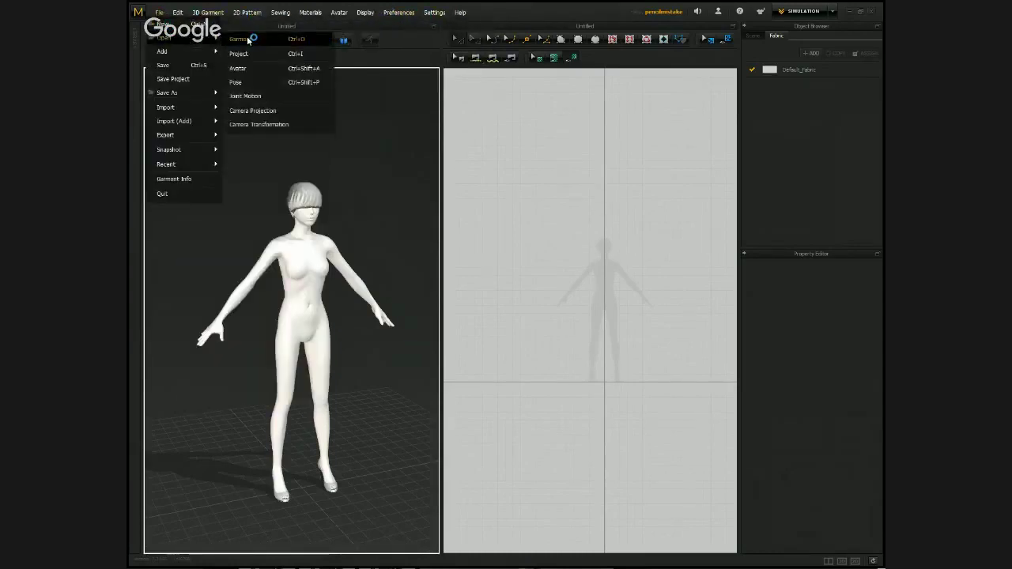
{"action": "left_click", "coordinate": [247, 68]}
{"action": "double_click", "coordinate": [466, 170]}
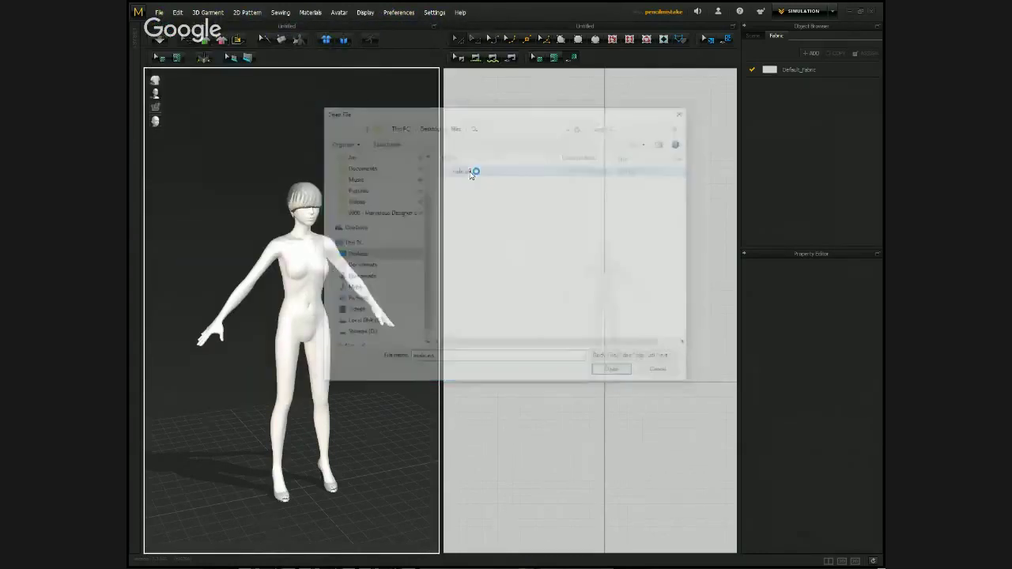
Open the garment file HOODIE.zpac without saving the scene and without loading its pose and size file.
{"action": "left_click", "coordinate": [159, 12]}
{"action": "mouse_move", "coordinate": [163, 37]}
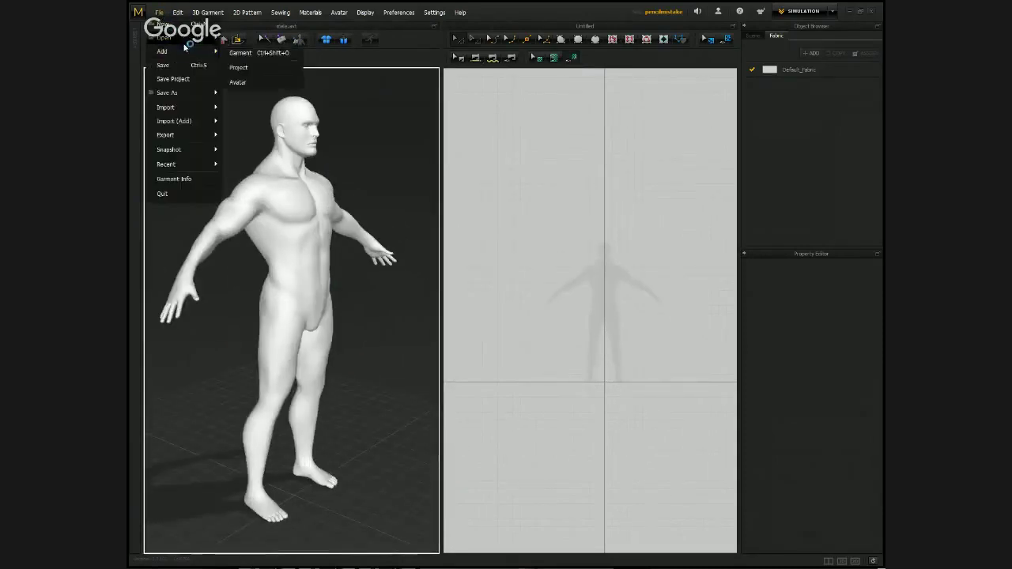
{"action": "left_click", "coordinate": [267, 40]}
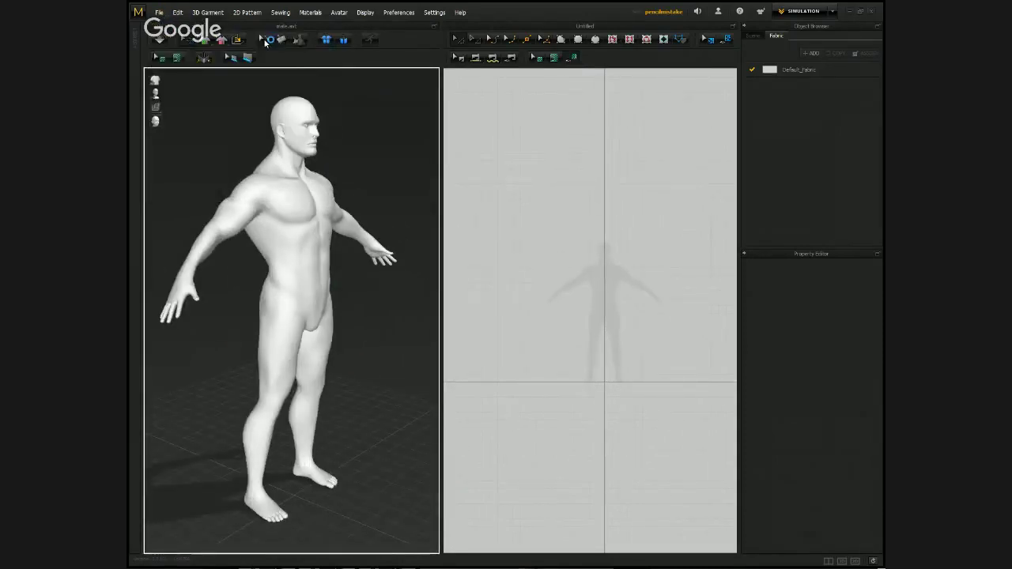
{"action": "left_click", "coordinate": [516, 302]}
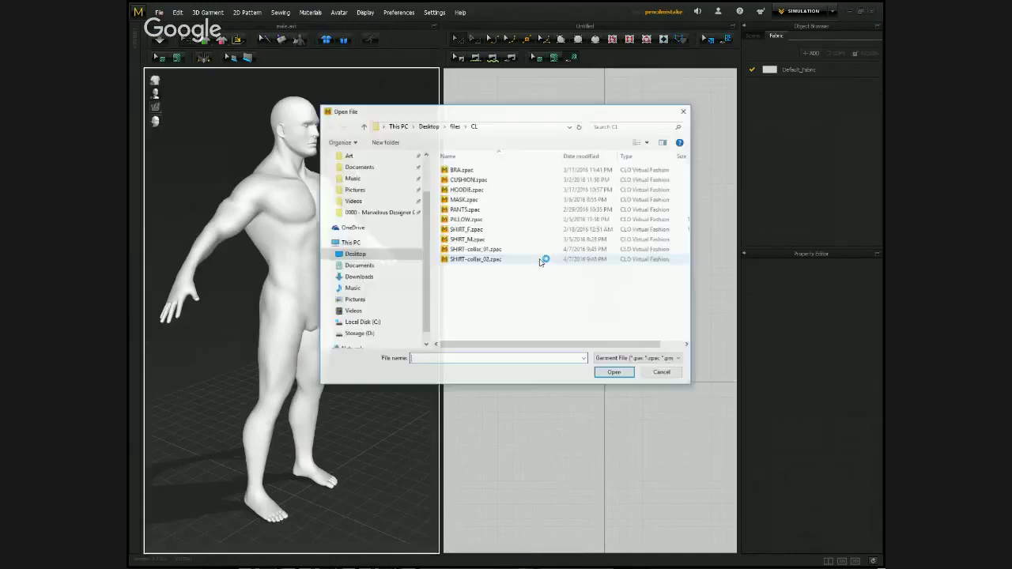
{"action": "double_click", "coordinate": [468, 190]}
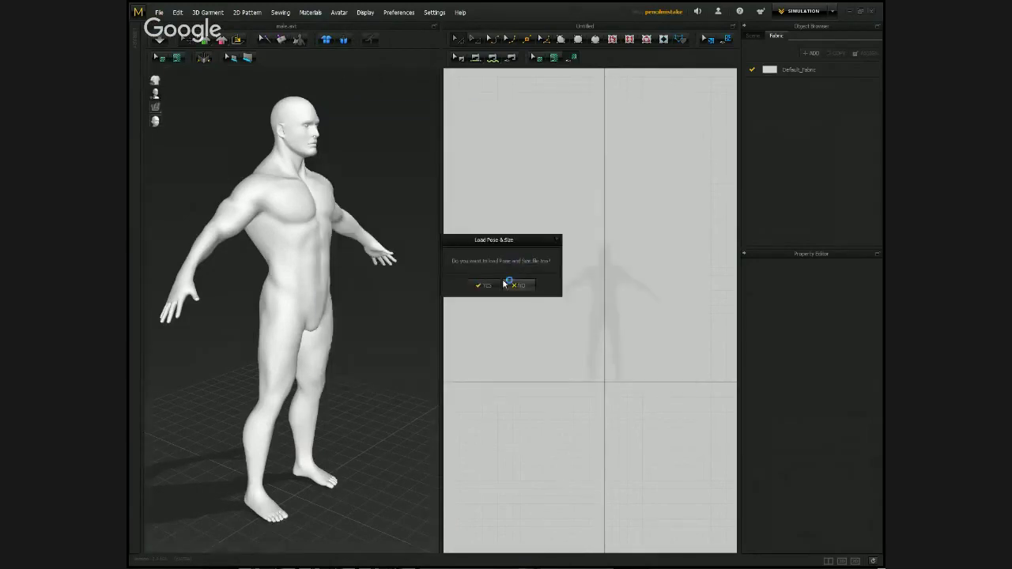
{"action": "left_click", "coordinate": [519, 283]}
Select all hoodie patterns in the 2D window and set their Particle Distance to 15.
{"action": "right_click_drag", "start_coordinate": [384, 242], "coordinate": [289, 266]}
{"action": "middle_click_drag", "start_coordinate": [553, 237], "coordinate": [605, 237]}
{"action": "left_click_drag", "start_coordinate": [504, 147], "coordinate": [733, 420]}
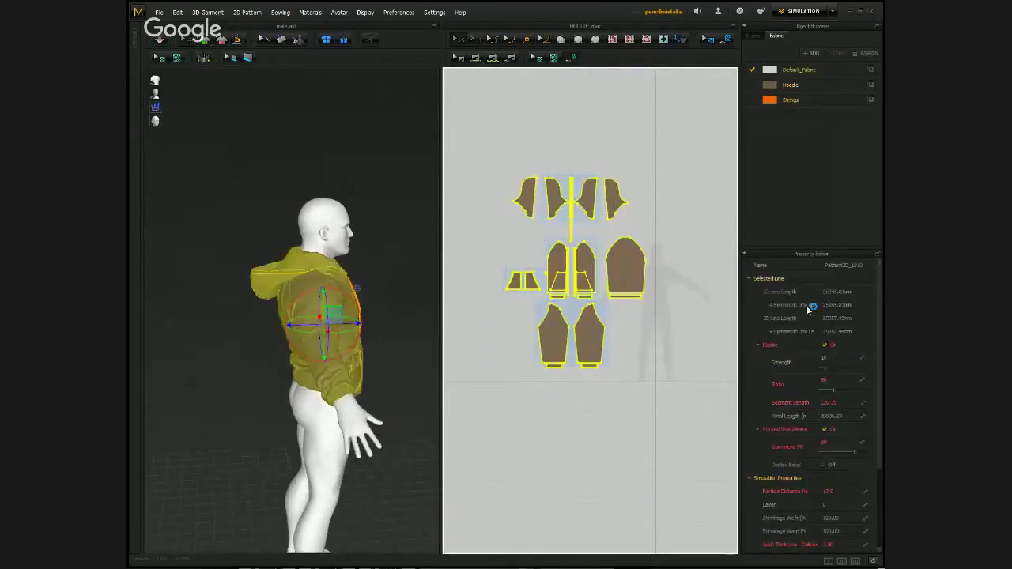
{"action": "left_click", "coordinate": [758, 344]}
{"action": "left_click", "coordinate": [760, 358]}
{"action": "left_click", "coordinate": [829, 385]}
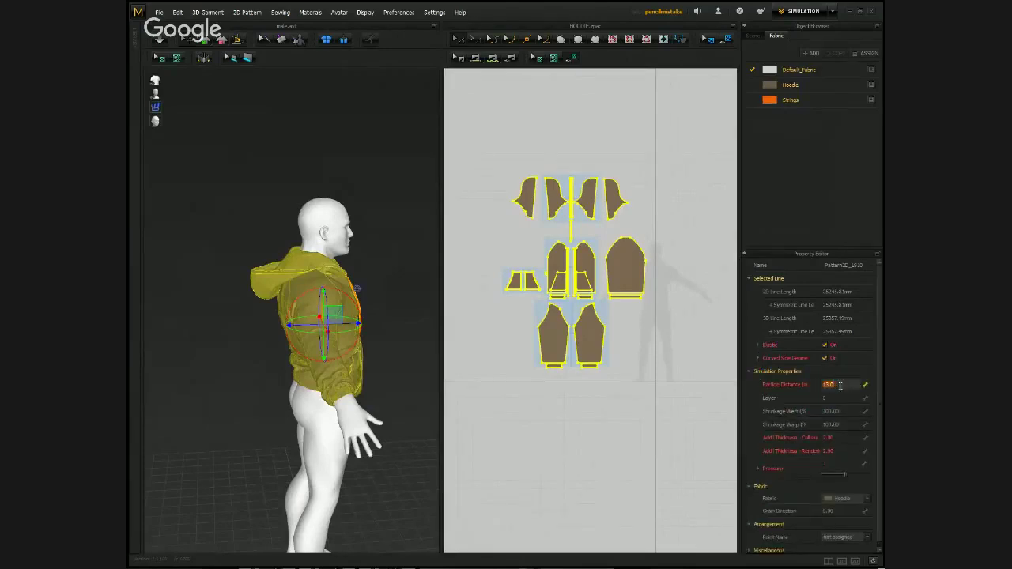
{"action": "type", "text": "10"}
{"action": "key", "text": "Return"}
Simulate the hoodie and pull its hood up over the avatar's head.
{"action": "left_click", "coordinate": [408, 261]}
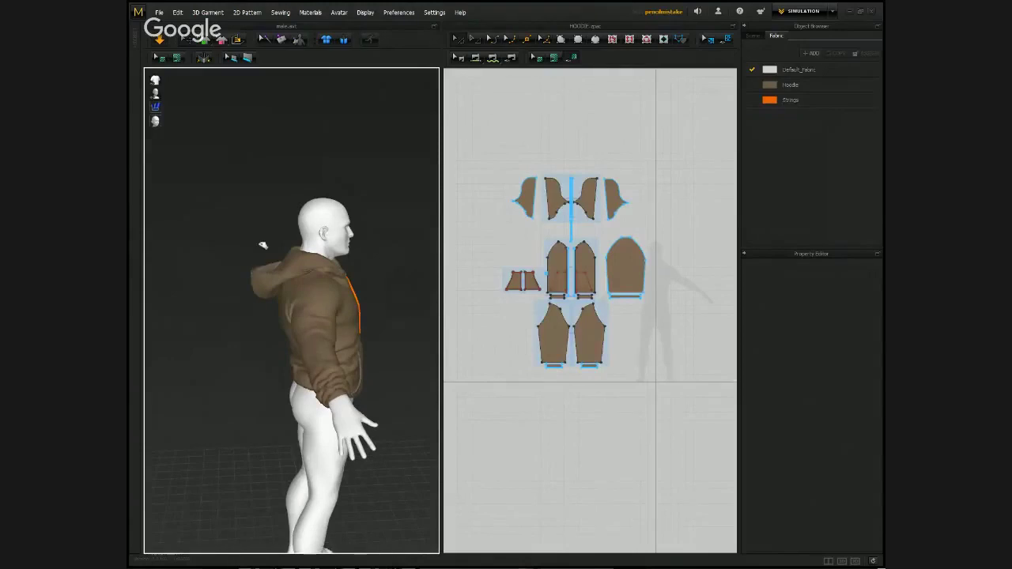
{"action": "left_click_drag", "start_coordinate": [265, 243], "coordinate": [378, 225]}
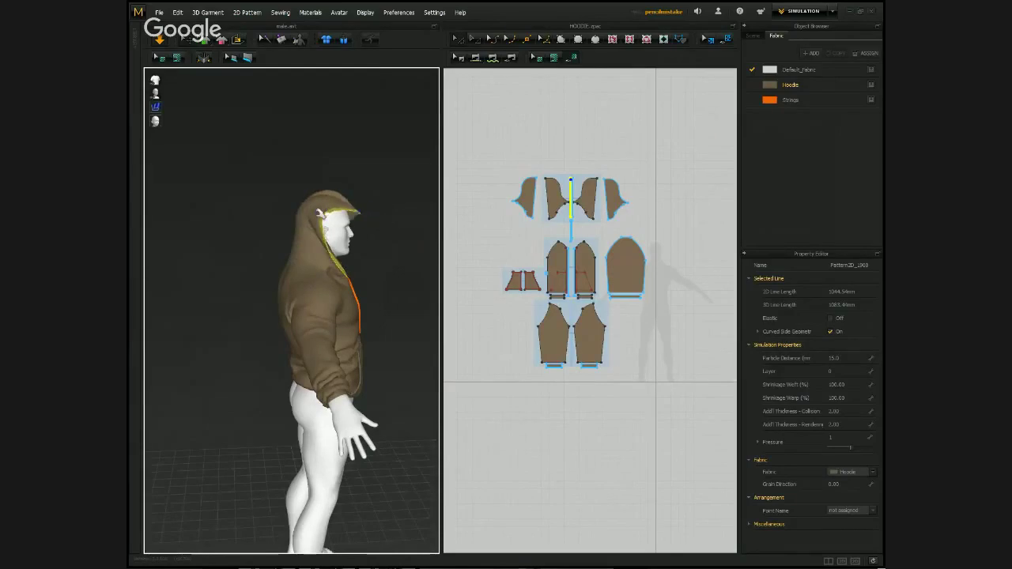
{"action": "right_click_drag", "start_coordinate": [378, 224], "coordinate": [335, 227]}
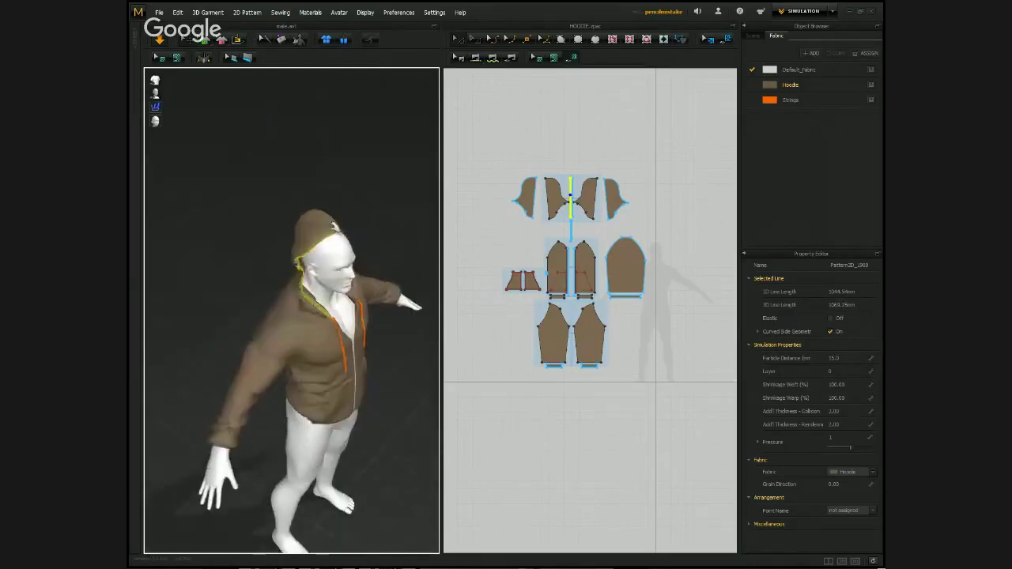
Pull the hood's front edge forward over the avatar's head from both sides during simulation.
{"action": "left_click_drag", "start_coordinate": [366, 242], "coordinate": [372, 248]}
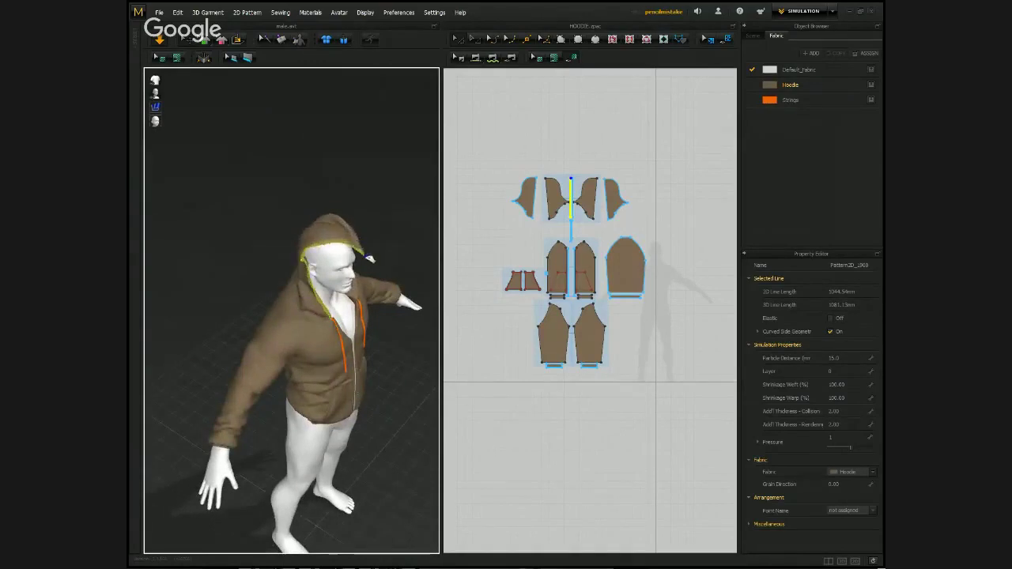
{"action": "right_click_drag", "start_coordinate": [387, 261], "coordinate": [316, 251]}
{"action": "key", "text": "Escape"}
{"action": "left_click", "coordinate": [338, 257]}
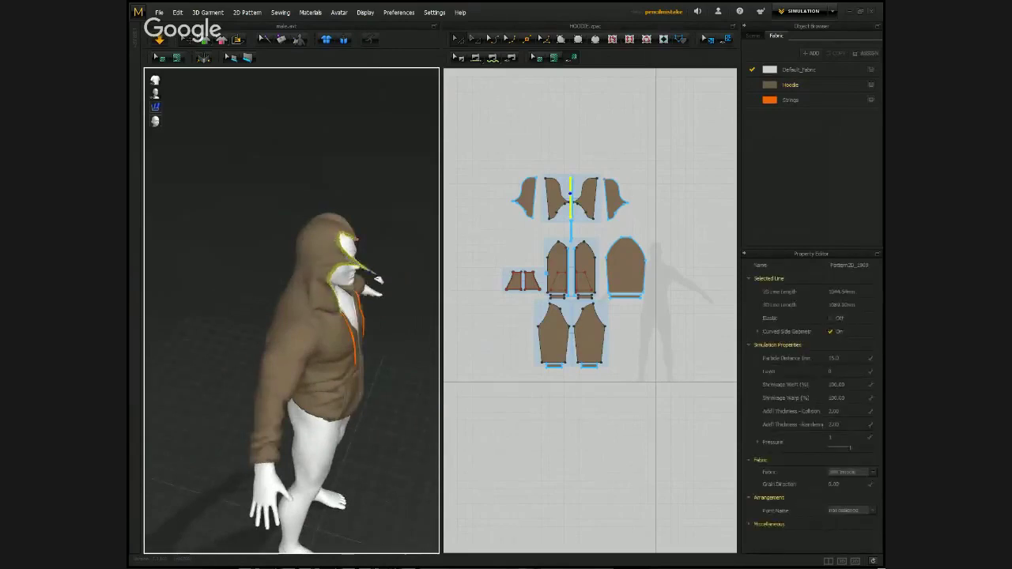
{"action": "key", "text": "Escape"}
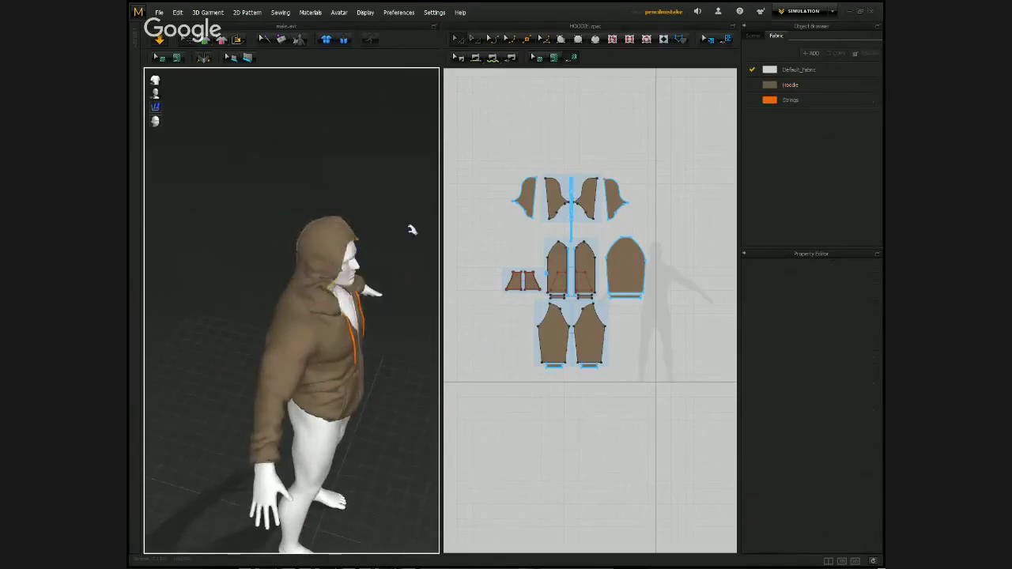
{"action": "right_click_drag", "start_coordinate": [414, 228], "coordinate": [366, 195]}
{"action": "left_click", "coordinate": [318, 267]}
{"action": "key", "text": "Escape"}
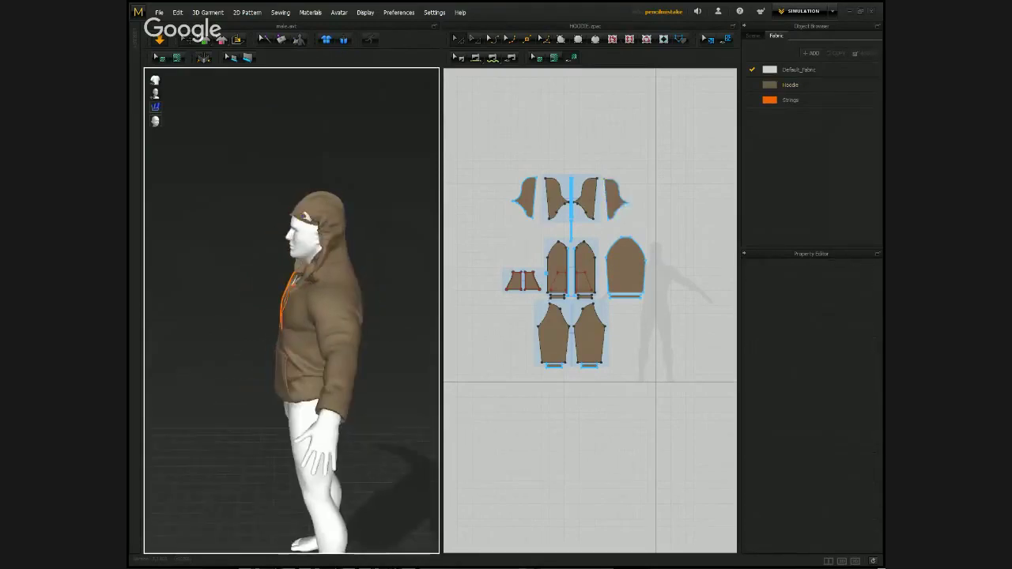
Tug the hood's side edge beside the face and the back panel at the neck to adjust the hood's drape.
{"action": "right_click_drag", "start_coordinate": [301, 227], "coordinate": [409, 224]}
{"action": "right_click_drag", "start_coordinate": [326, 213], "coordinate": [342, 244]}
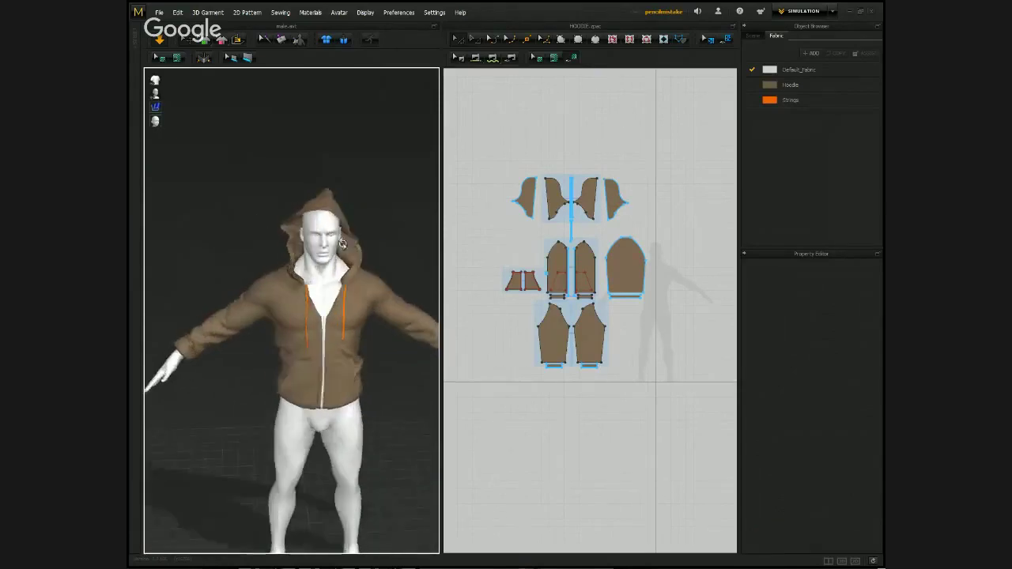
{"action": "left_click", "coordinate": [286, 260]}
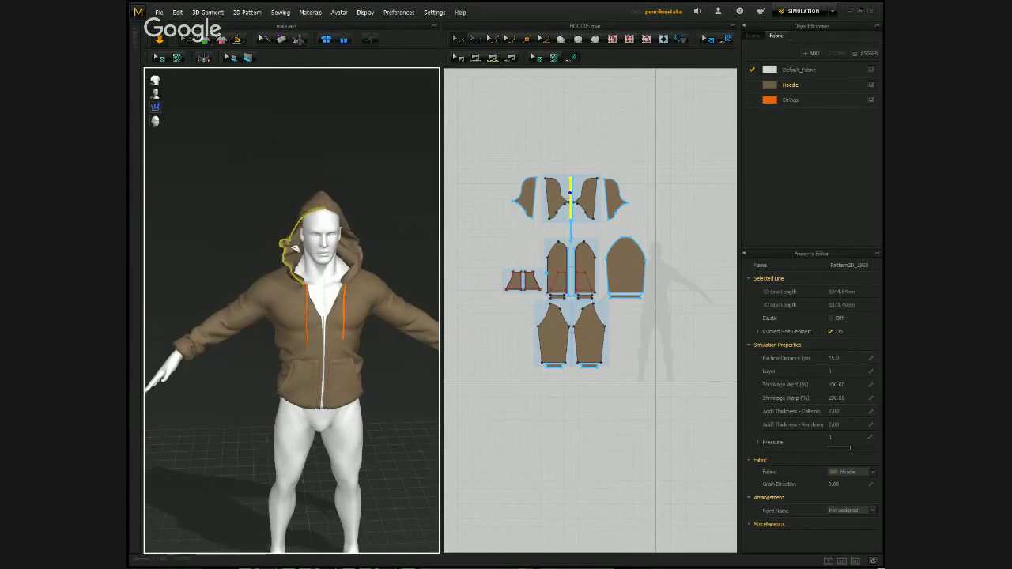
{"action": "left_click", "coordinate": [404, 177]}
{"action": "right_click_drag", "start_coordinate": [405, 177], "coordinate": [314, 279]}
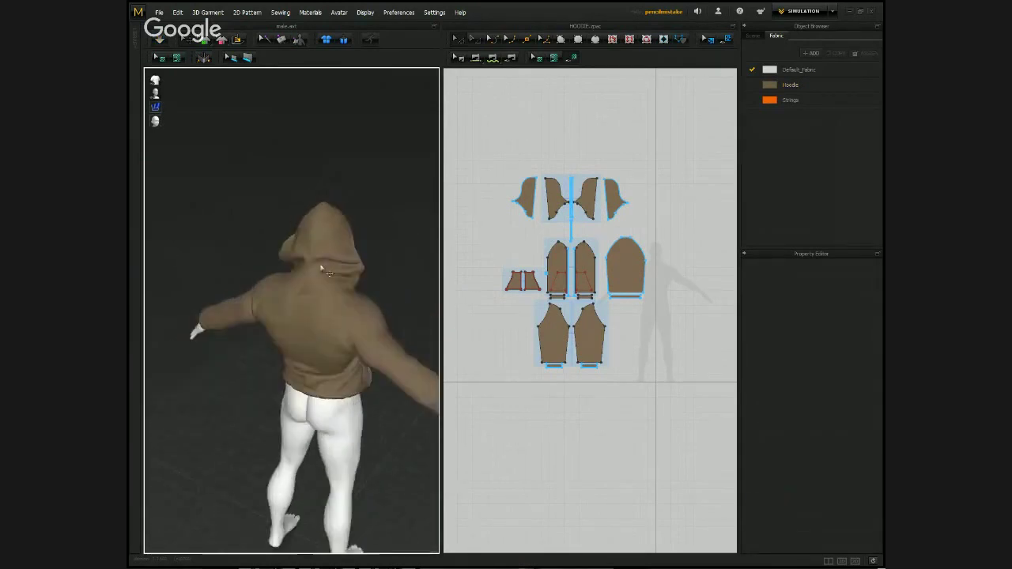
{"action": "scroll", "coordinate": [314, 280], "scroll_direction": "up", "scroll_amount": 3}
{"action": "left_click", "coordinate": [318, 281]}
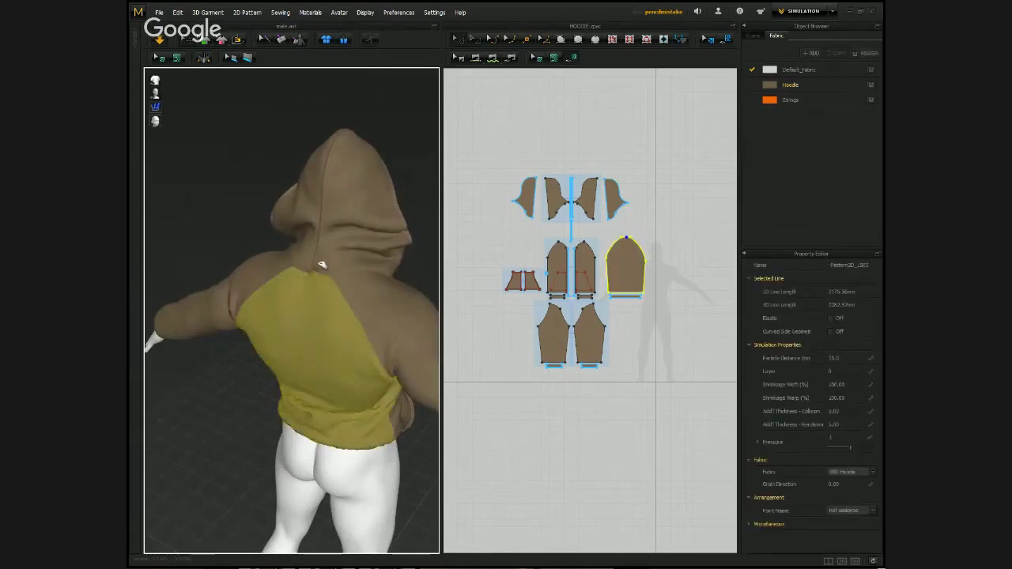
{"action": "left_click", "coordinate": [414, 172]}
Pull the hood back off the avatar's head so it falls behind the neck.
{"action": "right_click_drag", "start_coordinate": [413, 171], "coordinate": [389, 212]}
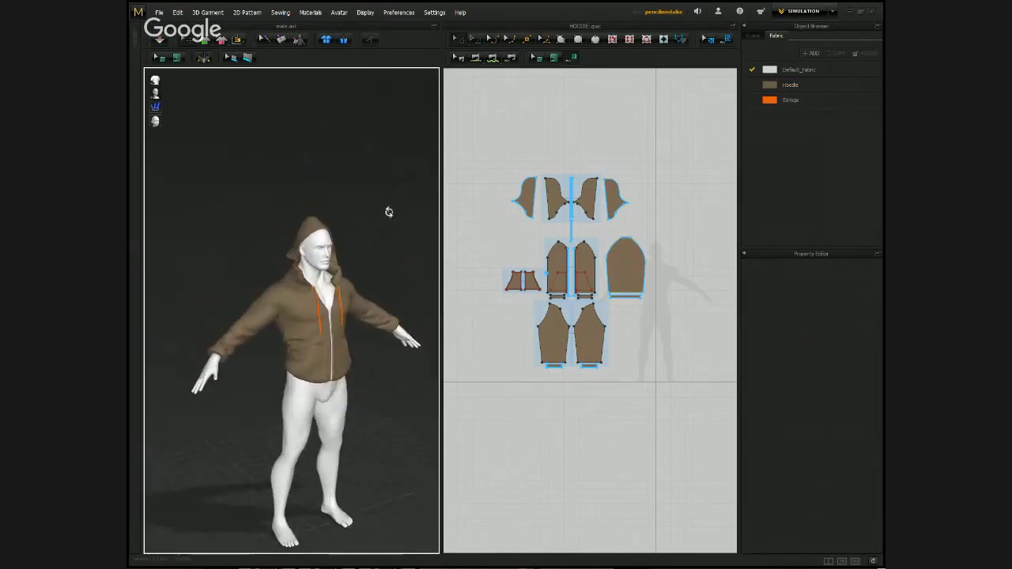
{"action": "scroll", "coordinate": [367, 229], "scroll_direction": "up", "scroll_amount": 5}
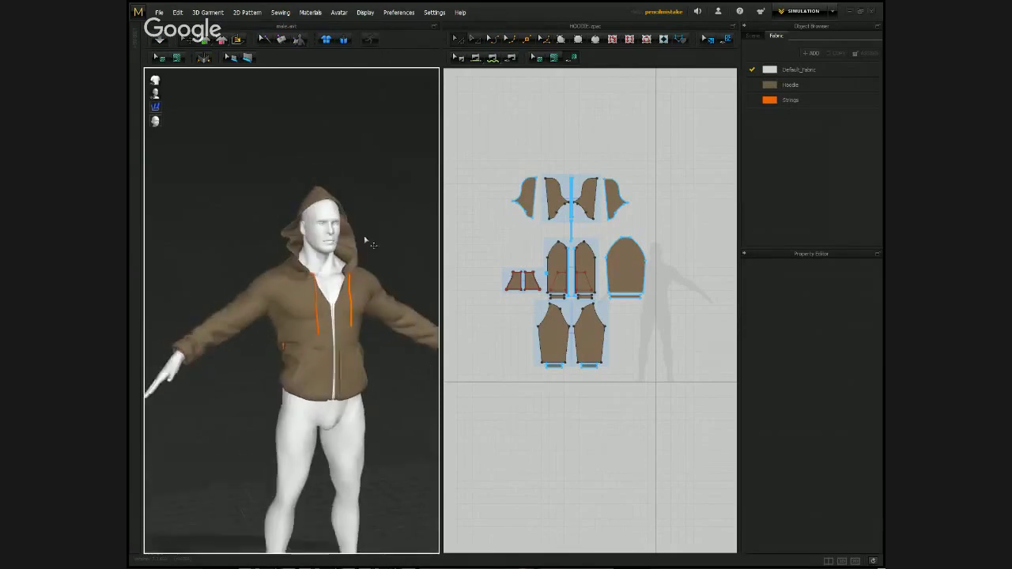
{"action": "scroll", "coordinate": [359, 267], "scroll_direction": "up", "scroll_amount": 2}
{"action": "right_click_drag", "start_coordinate": [359, 277], "coordinate": [356, 309]}
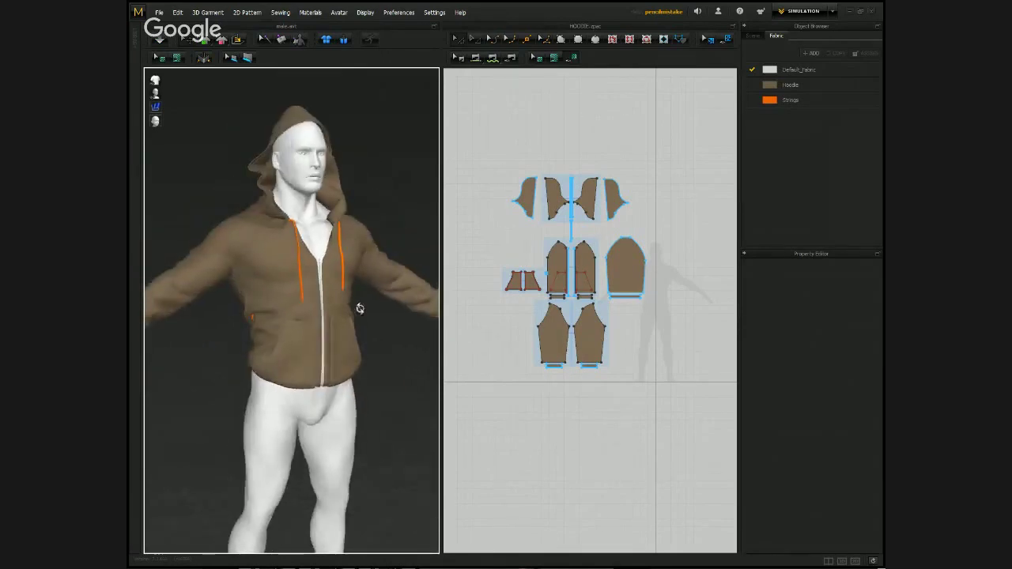
{"action": "scroll", "coordinate": [388, 198], "scroll_direction": "down", "scroll_amount": 3}
{"action": "right_click_drag", "start_coordinate": [388, 198], "coordinate": [331, 185]}
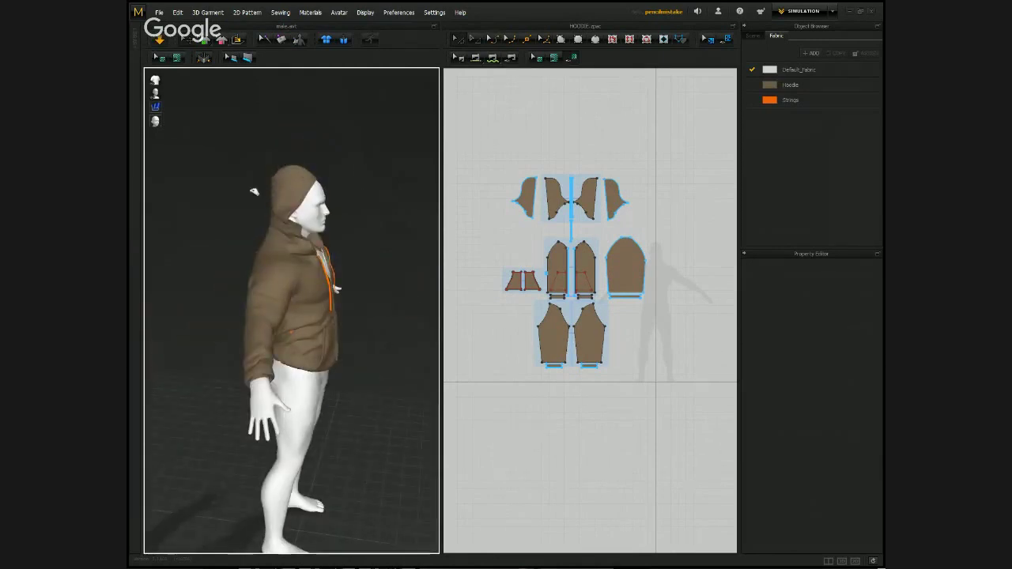
{"action": "left_click_drag", "start_coordinate": [273, 188], "coordinate": [240, 207]}
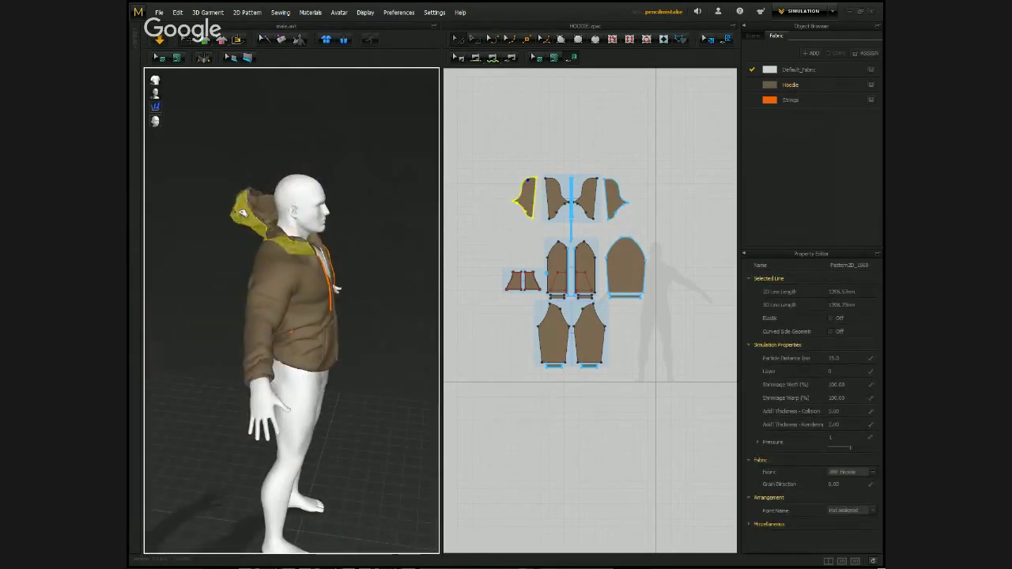
{"action": "left_click", "coordinate": [368, 172]}
{"action": "key", "text": "2"}
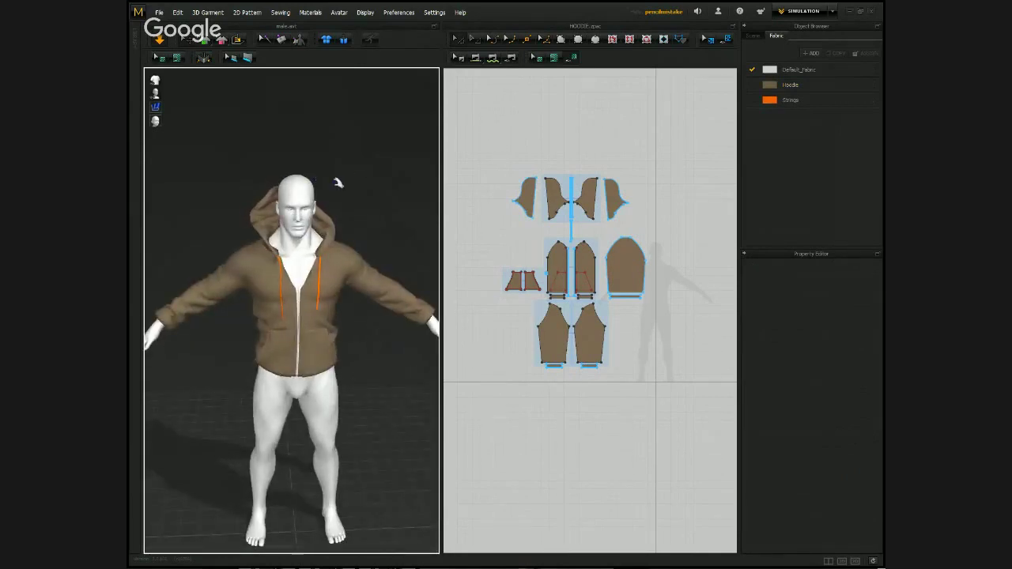
{"action": "right_click_drag", "start_coordinate": [322, 188], "coordinate": [295, 186]}
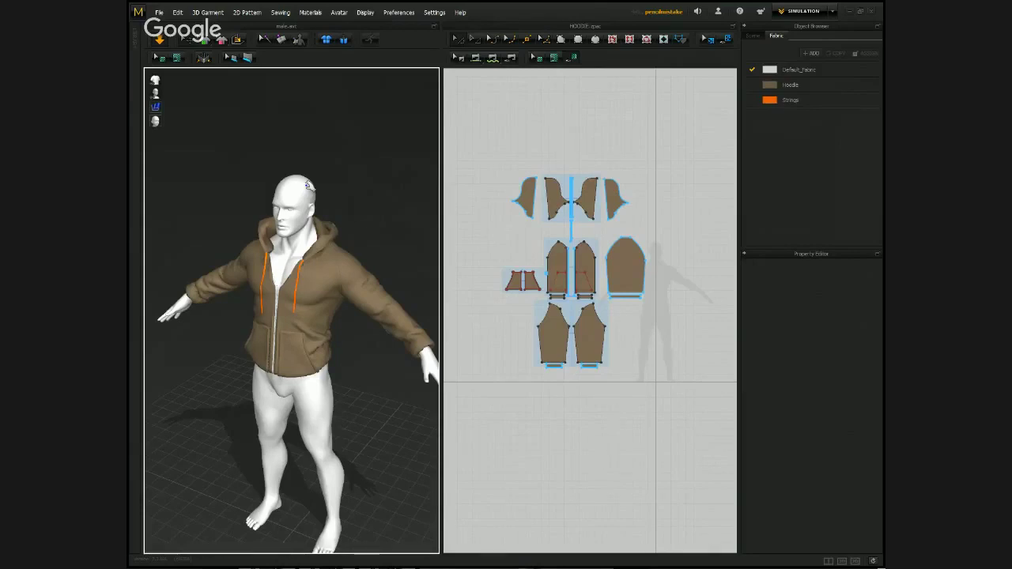
{"action": "right_click_drag", "start_coordinate": [283, 204], "coordinate": [375, 239]}
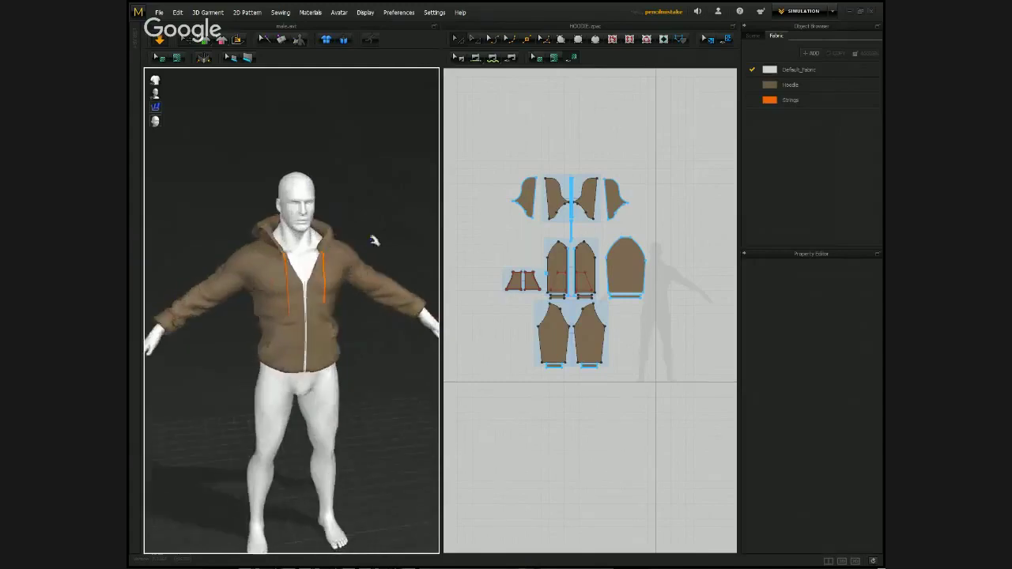
{"action": "scroll", "coordinate": [311, 296], "scroll_direction": "up", "scroll_amount": 3}
{"action": "scroll", "coordinate": [311, 295], "scroll_direction": "down", "scroll_amount": 2}
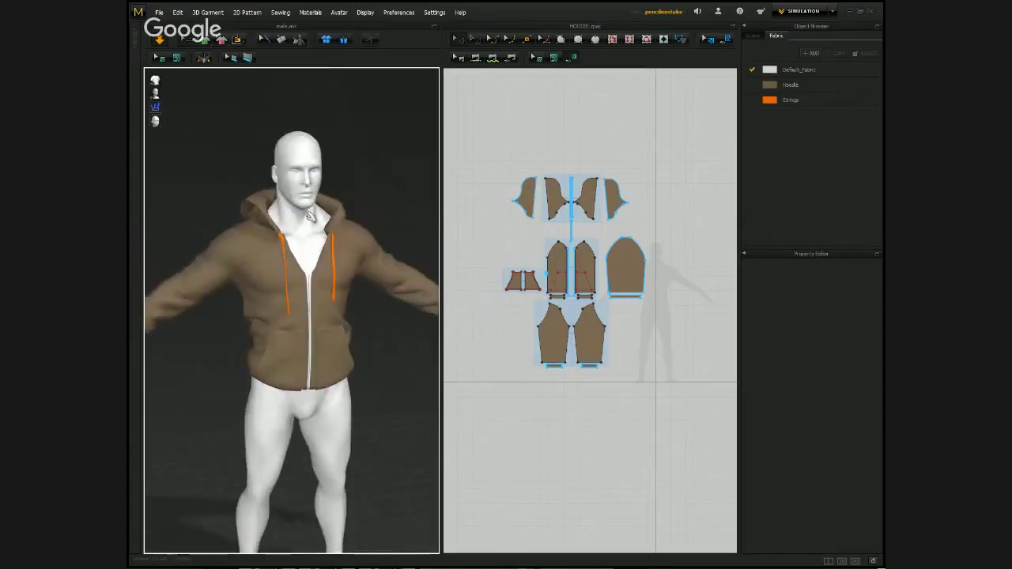
{"action": "right_click_drag", "start_coordinate": [315, 220], "coordinate": [291, 229]}
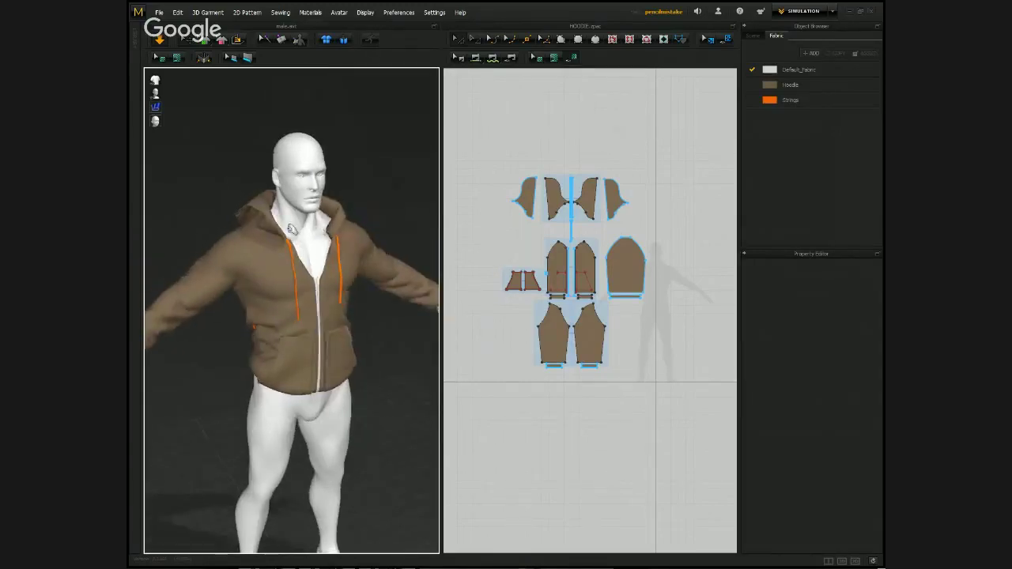
Delete all hoodie patterns so only the male avatar remains.
{"action": "key", "text": "ctrl+a"}
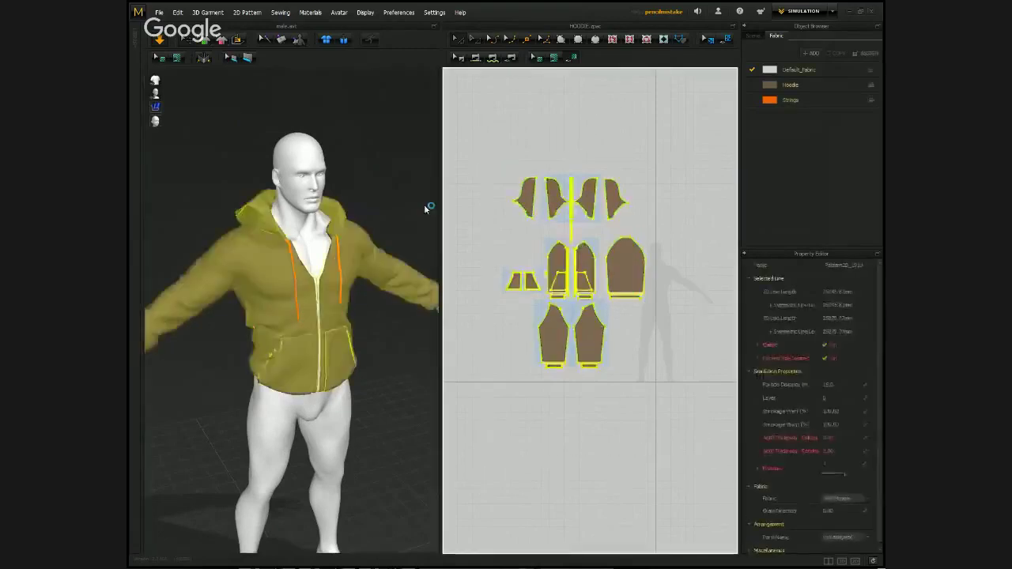
{"action": "key", "text": "Delete"}
{"action": "right_click_drag", "start_coordinate": [364, 207], "coordinate": [360, 190]}
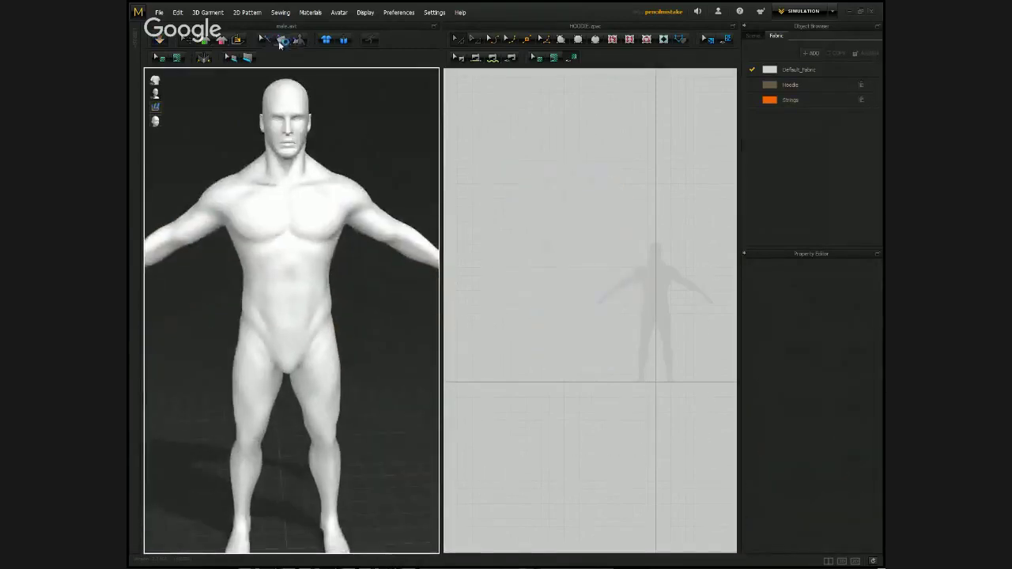
Display the avatar measurement tools and measure the circumference of the avatar's left upper arm.
{"action": "right_click", "coordinate": [384, 40]}
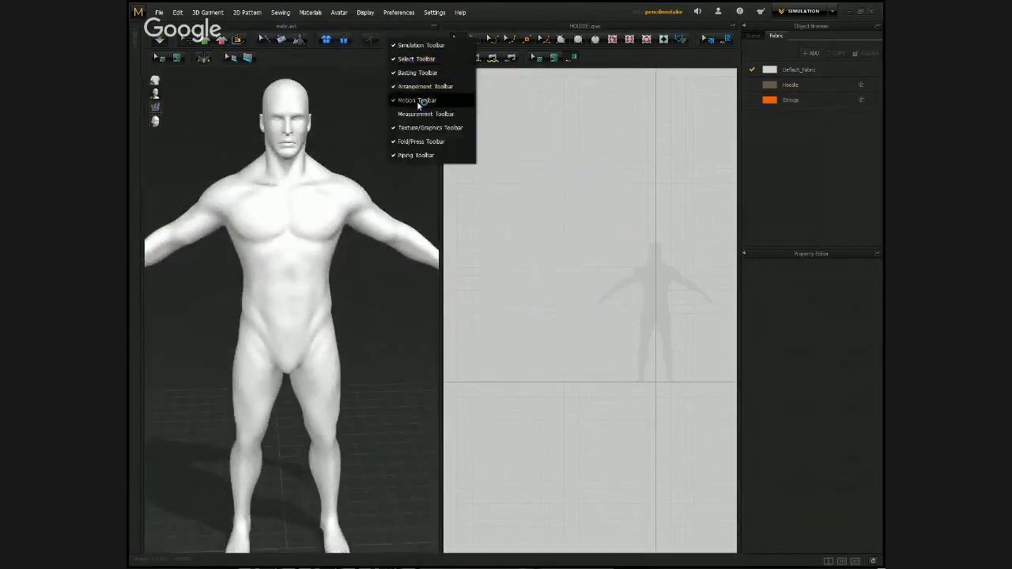
{"action": "left_click", "coordinate": [417, 100]}
{"action": "left_click", "coordinate": [414, 40]}
{"action": "right_click_drag", "start_coordinate": [391, 95], "coordinate": [327, 228]}
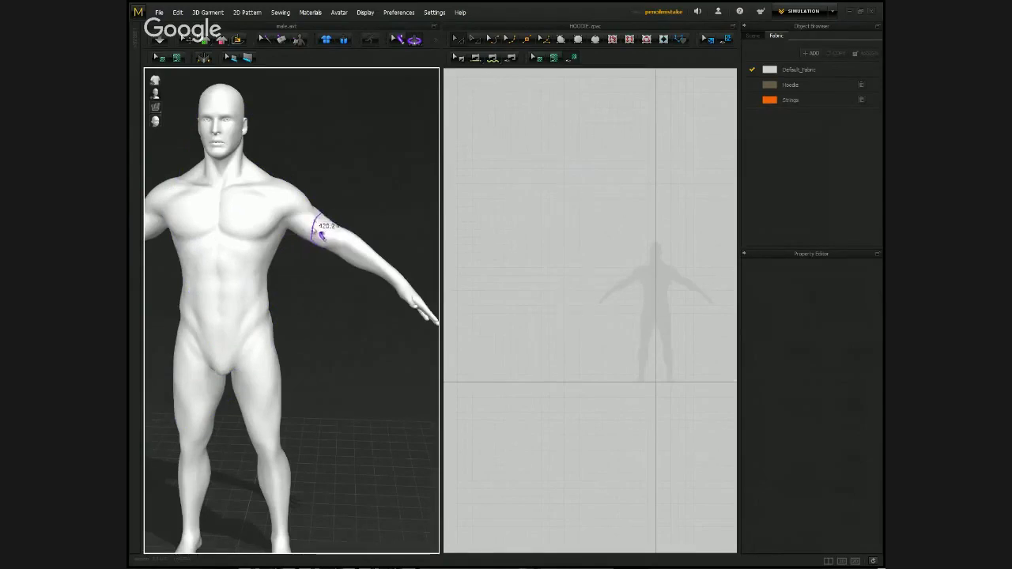
{"action": "left_click", "coordinate": [321, 237]}
{"action": "right_click_drag", "start_coordinate": [339, 226], "coordinate": [323, 287]}
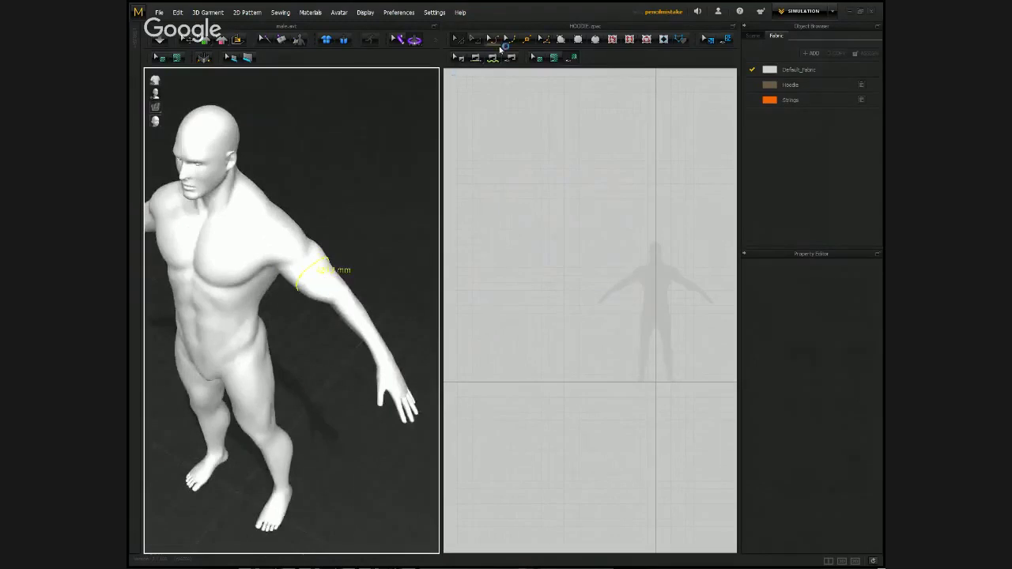
Draw a rectangular pattern about 572 mm wide in the 2D window and select its bottom edge to check the length.
{"action": "left_click_drag", "start_coordinate": [547, 287], "coordinate": [574, 313]}
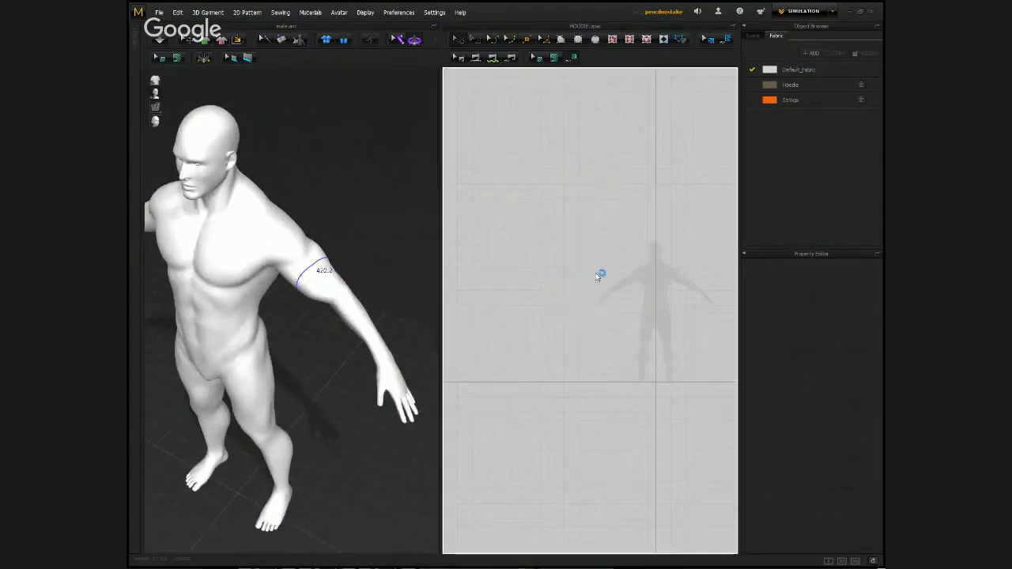
{"action": "left_click", "coordinate": [578, 39]}
{"action": "left_click_drag", "start_coordinate": [518, 223], "coordinate": [561, 251]}
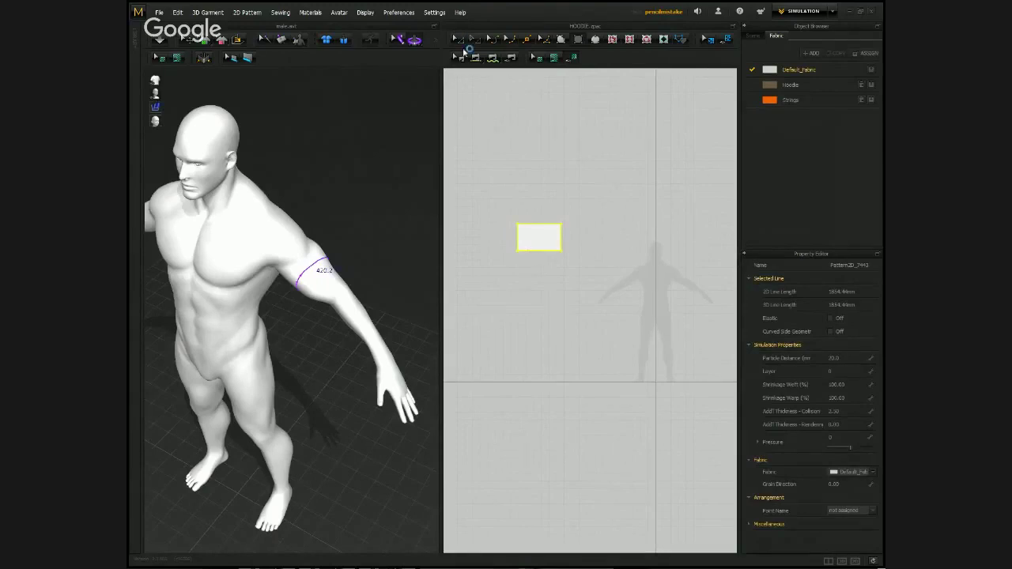
{"action": "left_click", "coordinate": [548, 258]}
{"action": "left_click", "coordinate": [547, 251]}
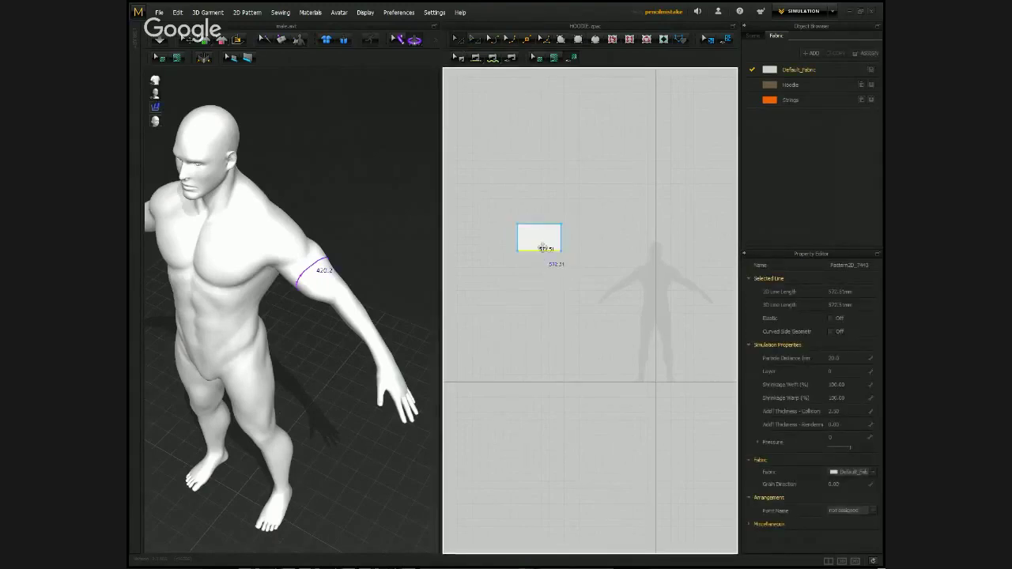
Move the rectangular pattern behind the avatar's upper back in the 3D window and rotate it to a flatter angle.
{"action": "right_click_drag", "start_coordinate": [368, 248], "coordinate": [373, 293]}
{"action": "scroll", "coordinate": [377, 248], "scroll_direction": "down", "scroll_amount": 3}
{"action": "right_click_drag", "start_coordinate": [377, 248], "coordinate": [212, 263]}
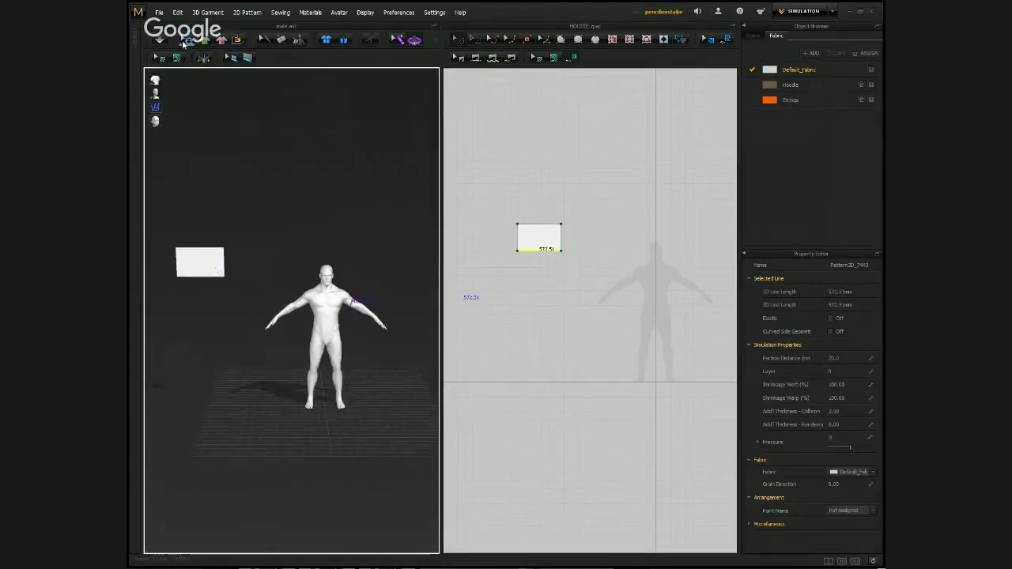
{"action": "left_click_drag", "start_coordinate": [199, 262], "coordinate": [341, 297]}
{"action": "mouse_move", "coordinate": [342, 297]}
{"action": "right_mouse_down"}
{"action": "mouse_move", "coordinate": [260, 294]}
{"action": "mouse_move", "coordinate": [354, 299]}
{"action": "right_mouse_up"}
{"action": "left_click", "coordinate": [343, 298]}
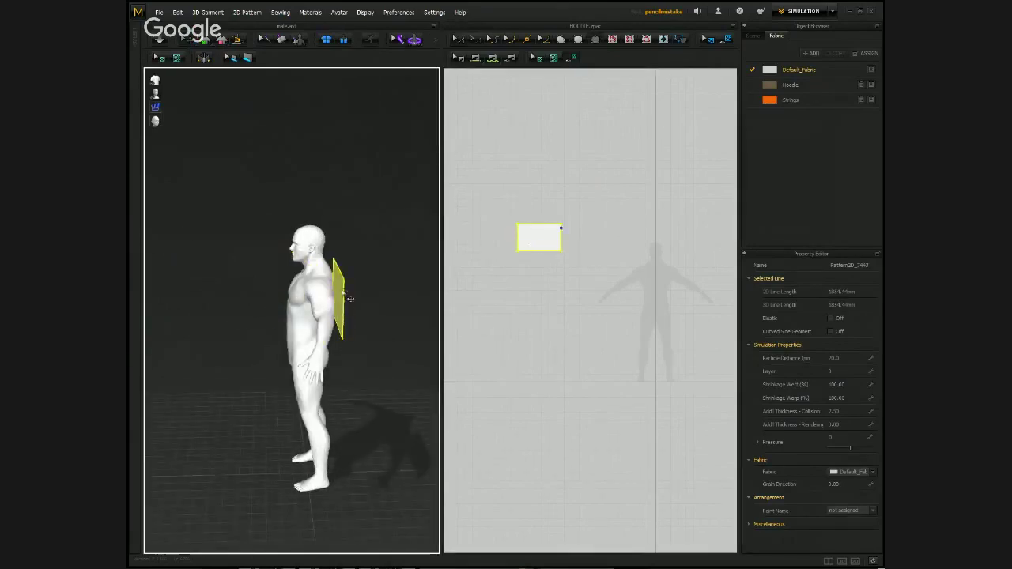
{"action": "mouse_move", "coordinate": [384, 292]}
{"action": "left_mouse_down"}
{"action": "mouse_move", "coordinate": [393, 305]}
{"action": "mouse_move", "coordinate": [381, 291]}
{"action": "left_mouse_up"}
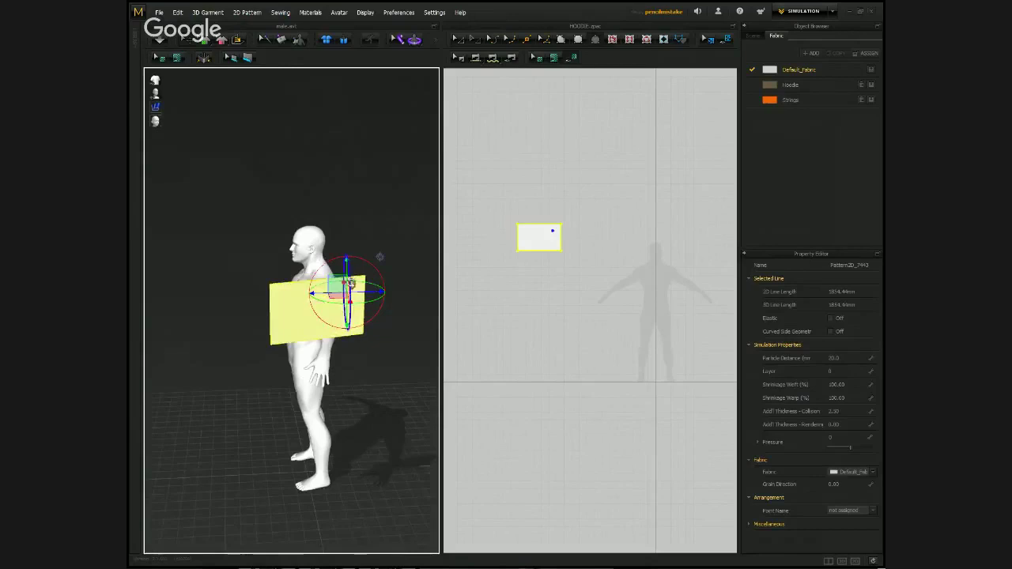
{"action": "right_click_drag", "start_coordinate": [381, 291], "coordinate": [416, 255]}
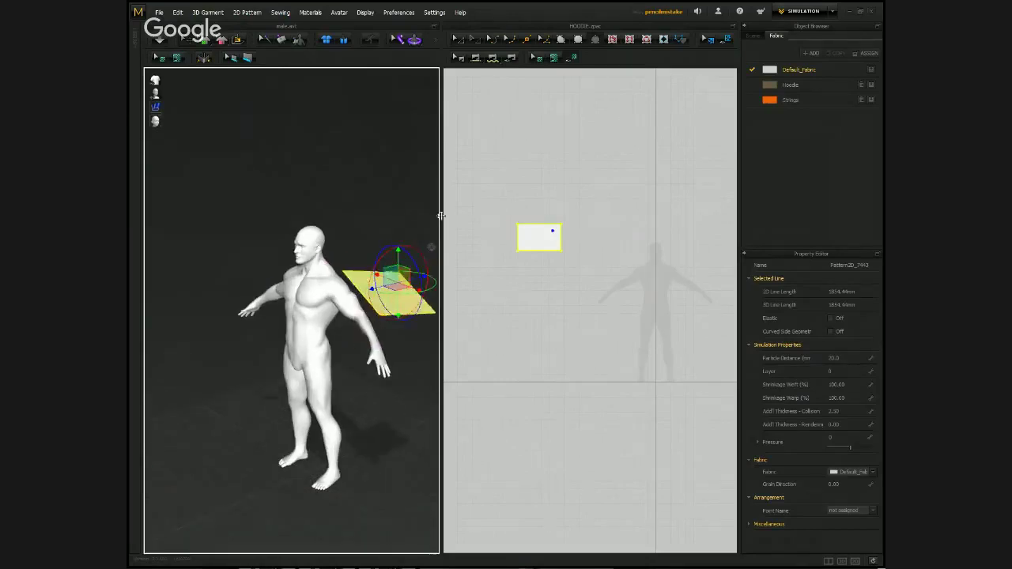
Draw a large circular pattern in the 2D window and delete it together with the rectangle.
{"action": "left_click", "coordinate": [488, 200]}
{"action": "left_click_drag", "start_coordinate": [502, 213], "coordinate": [538, 244]}
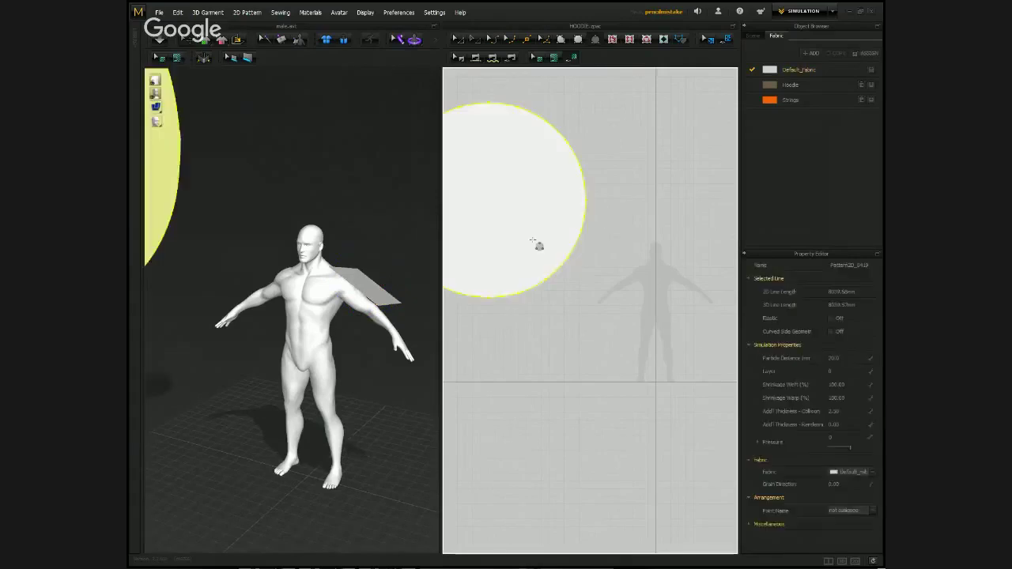
{"action": "scroll", "coordinate": [610, 192], "scroll_direction": "down", "scroll_amount": 5}
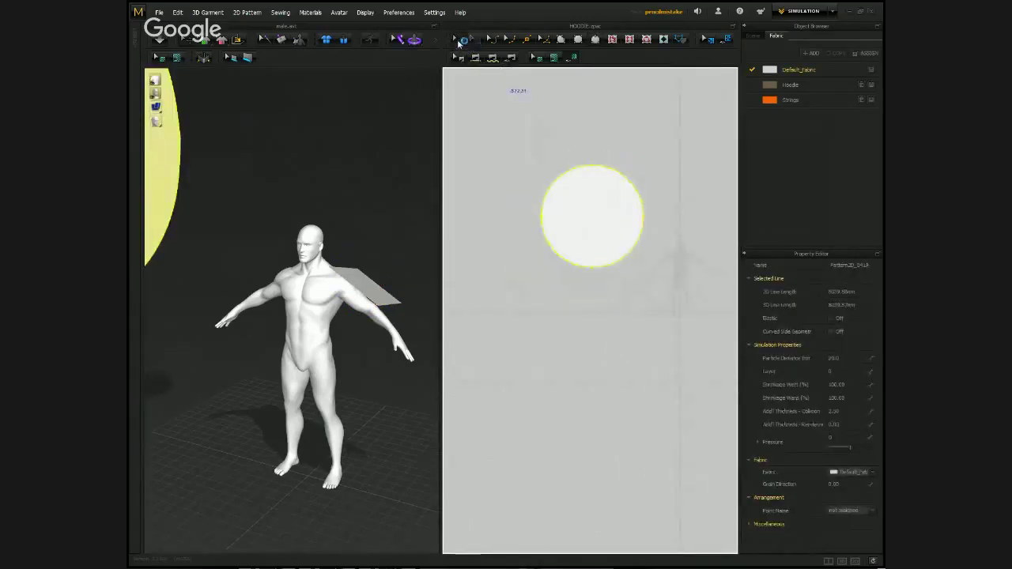
{"action": "key", "text": "ctrl+a"}
{"action": "key", "text": "Delete"}
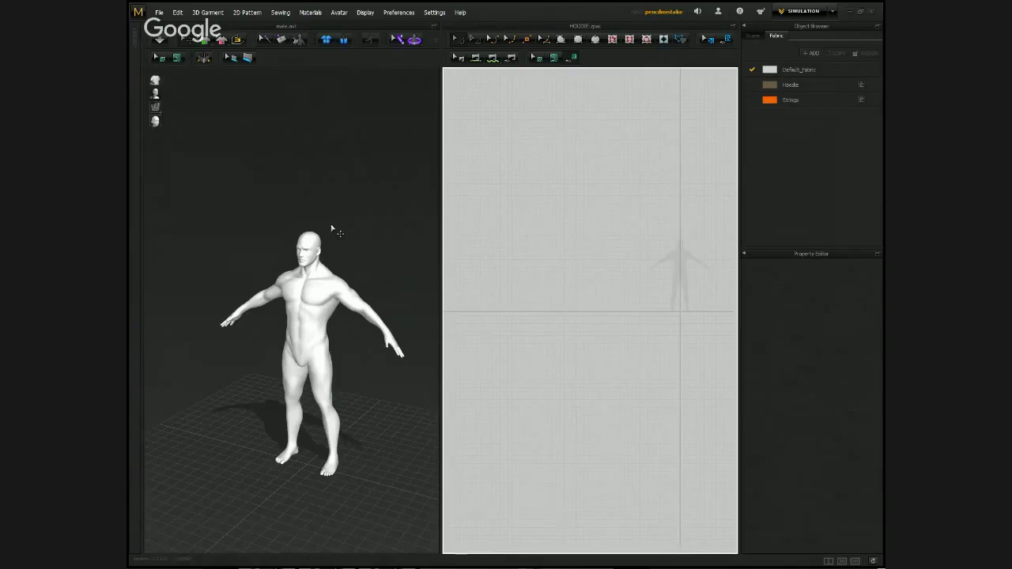
Open the garment file PANTS.zpac and load its pose and size along with it.
{"action": "left_click", "coordinate": [162, 11]}
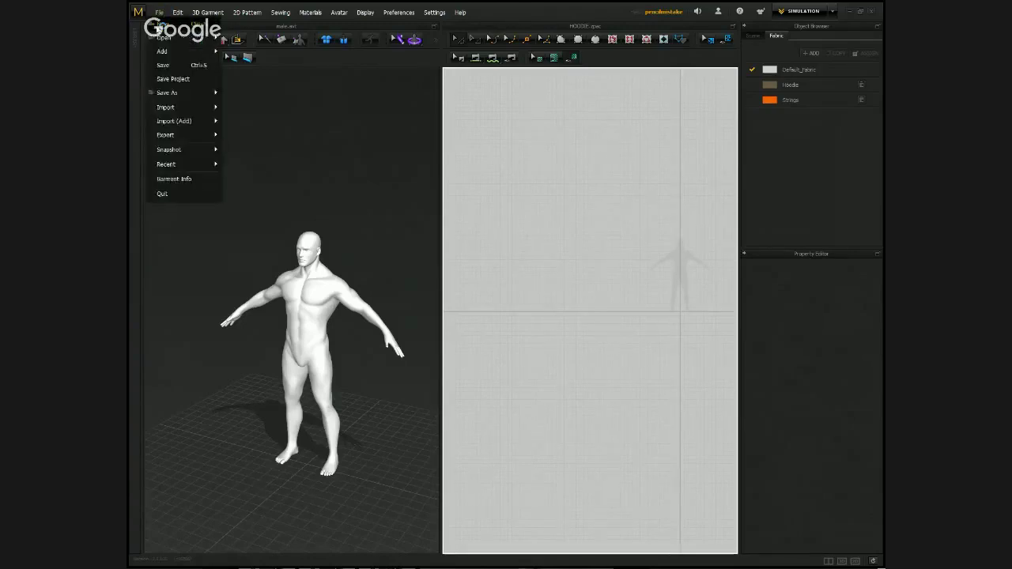
{"action": "mouse_move", "coordinate": [190, 111]}
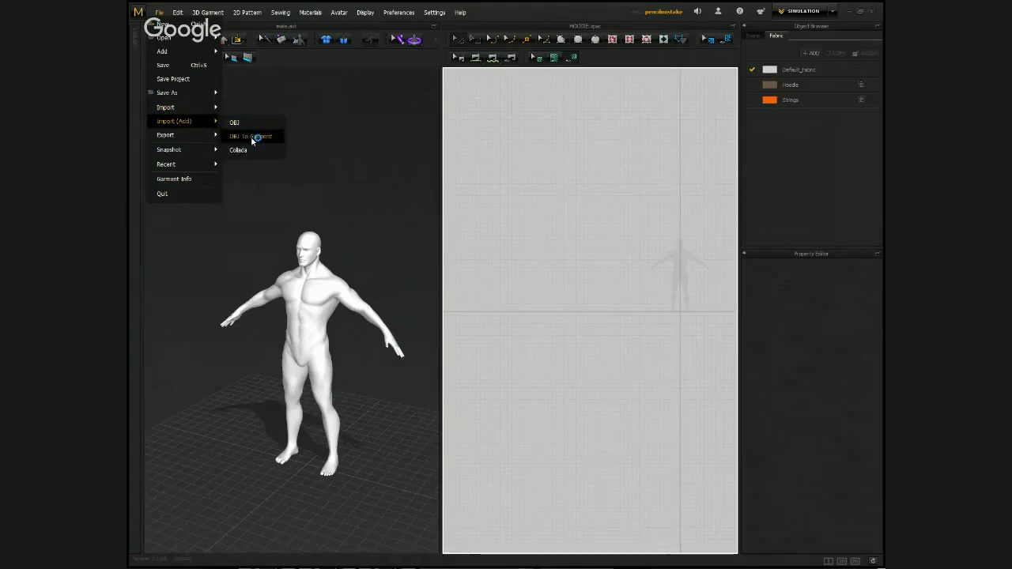
{"action": "mouse_move", "coordinate": [166, 37]}
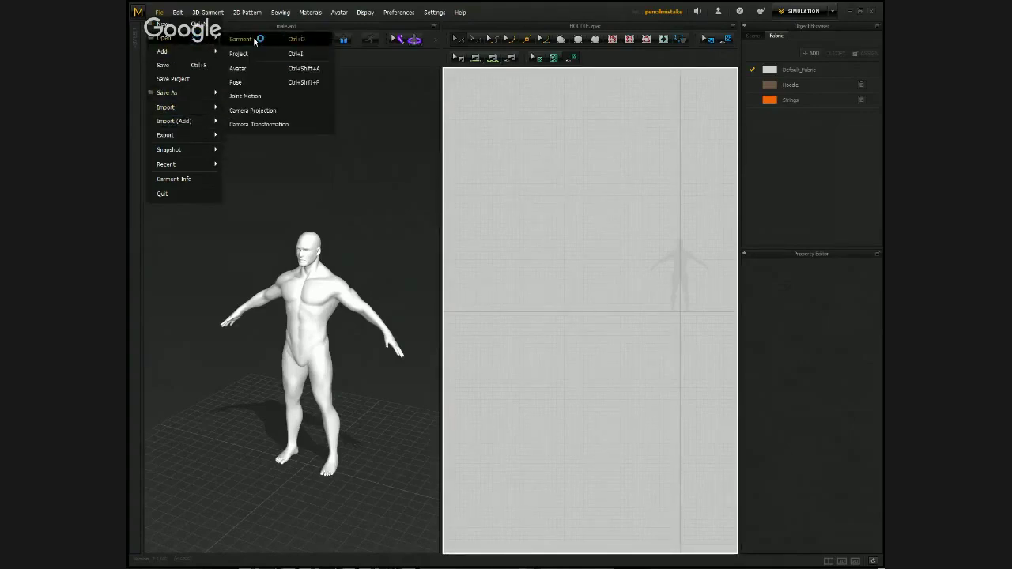
{"action": "left_click", "coordinate": [254, 40]}
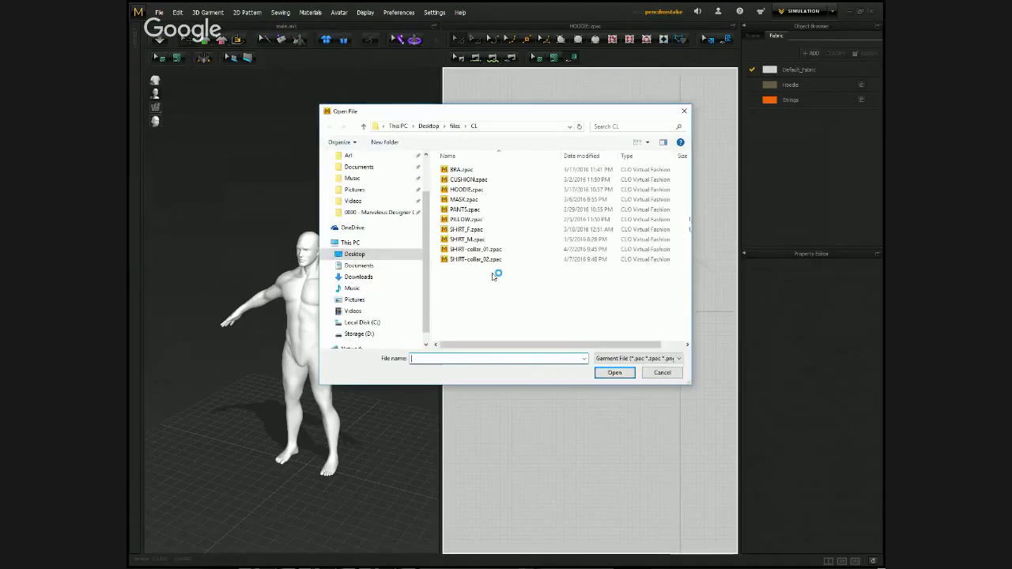
{"action": "double_click", "coordinate": [466, 210]}
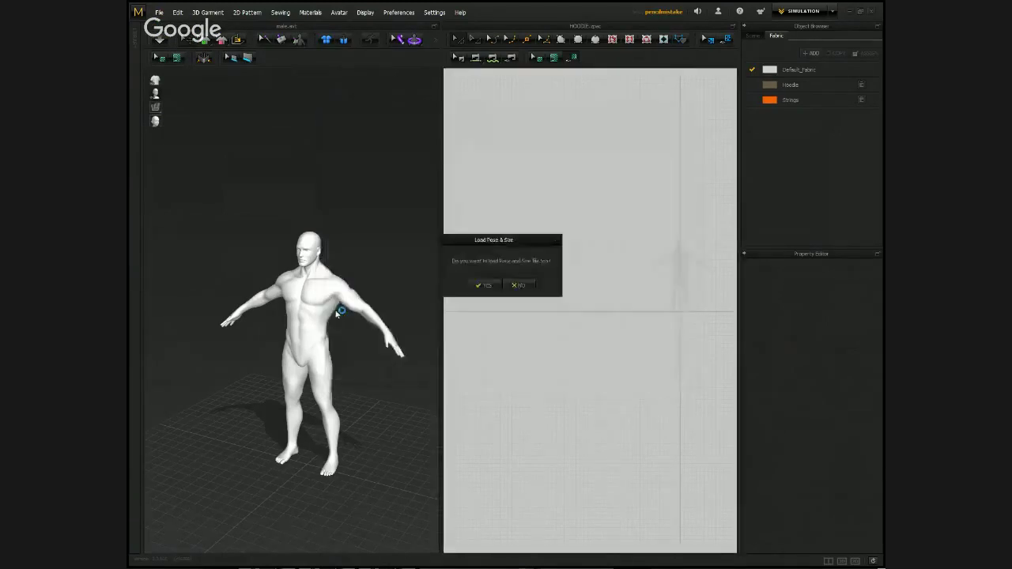
{"action": "left_click", "coordinate": [487, 286]}
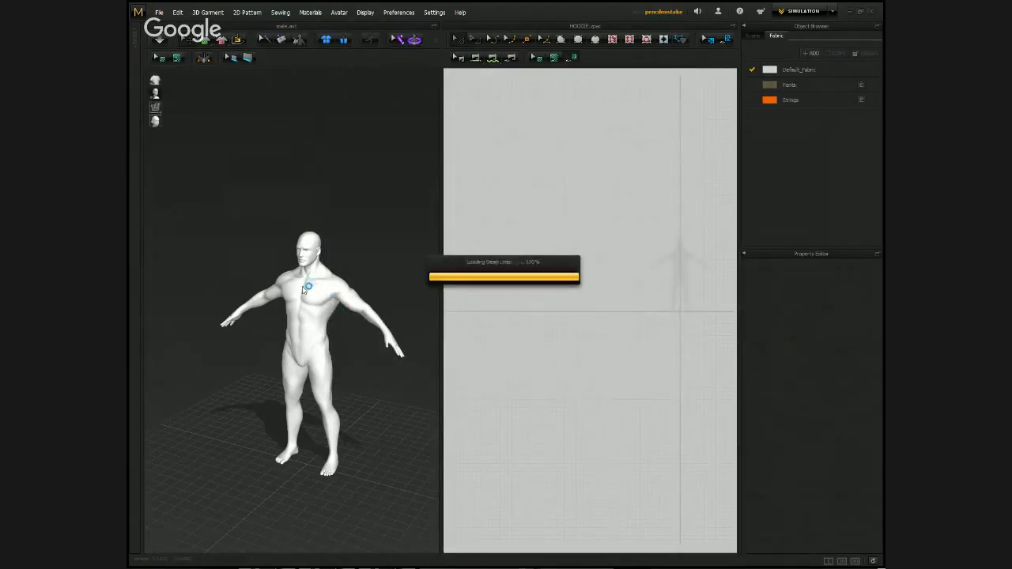
Move all the pants patterns below the horizontal axis in the 2D window, away from the avatar silhouette.
{"action": "left_click", "coordinate": [159, 12]}
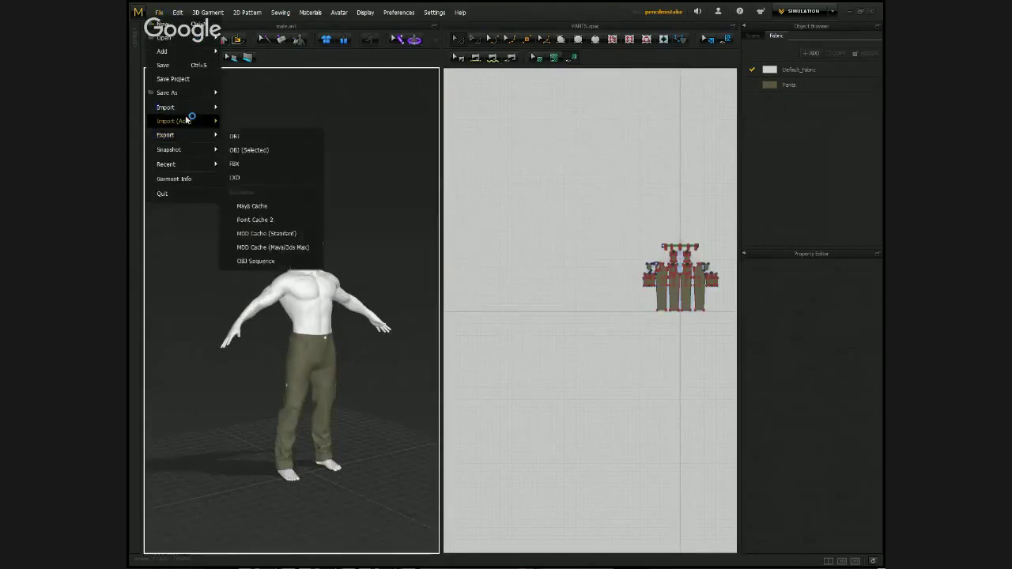
{"action": "left_click_drag", "start_coordinate": [632, 223], "coordinate": [745, 335]}
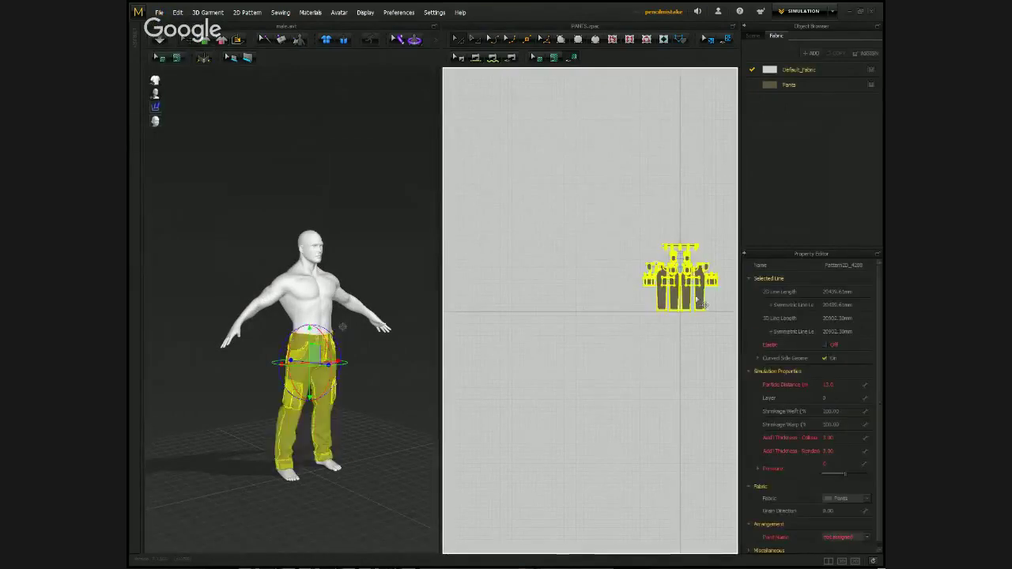
{"action": "left_click_drag", "start_coordinate": [701, 302], "coordinate": [643, 376]}
{"action": "left_click", "coordinate": [158, 12]}
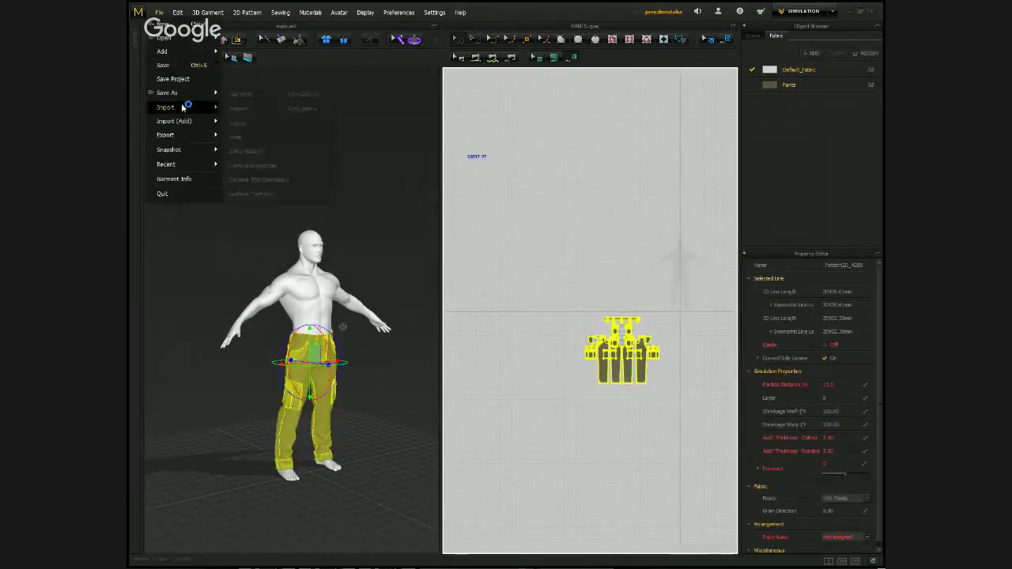
{"action": "mouse_move", "coordinate": [199, 120]}
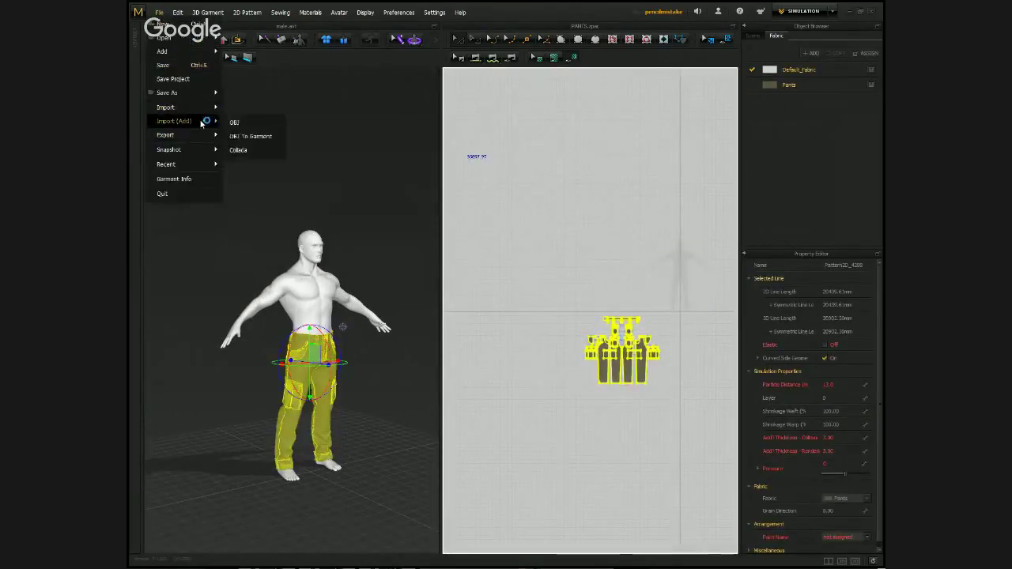
{"action": "left_click", "coordinate": [248, 136]}
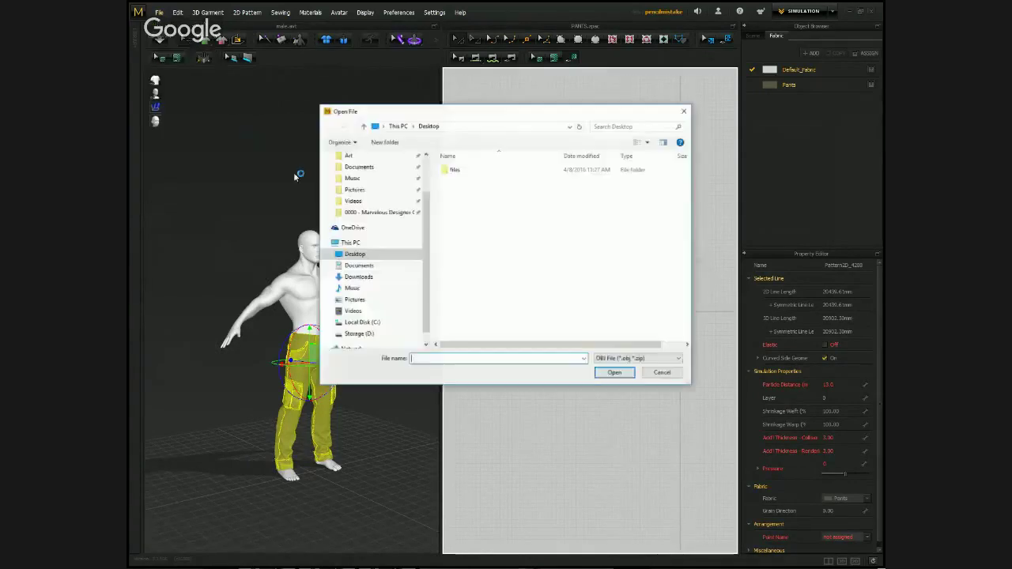
{"action": "double_click", "coordinate": [459, 171]}
{"action": "double_click", "coordinate": [463, 170]}
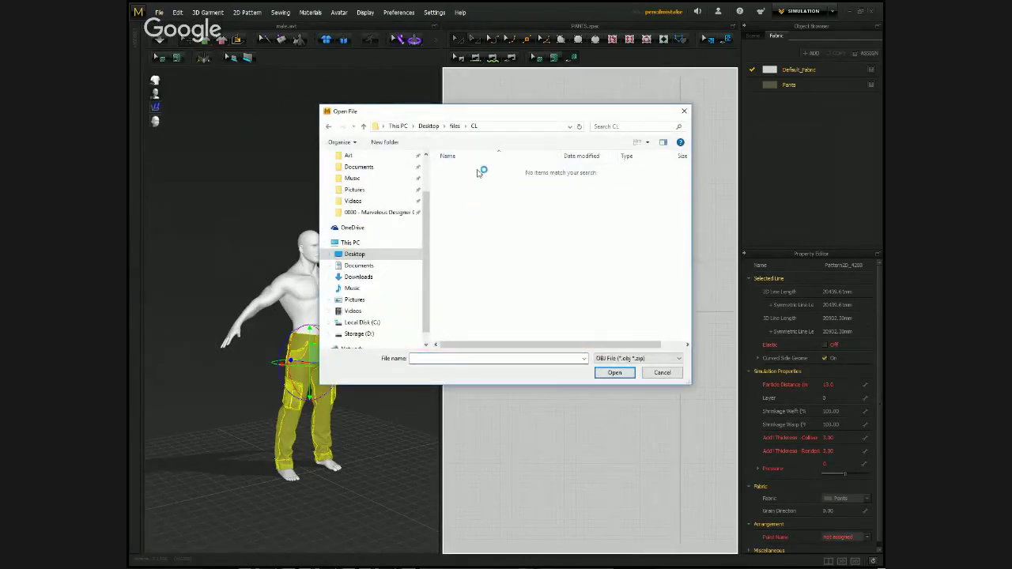
{"action": "left_click", "coordinate": [662, 372]}
Add a shirt garment file to the scene while keeping the loaded pants.
{"action": "left_click", "coordinate": [158, 12]}
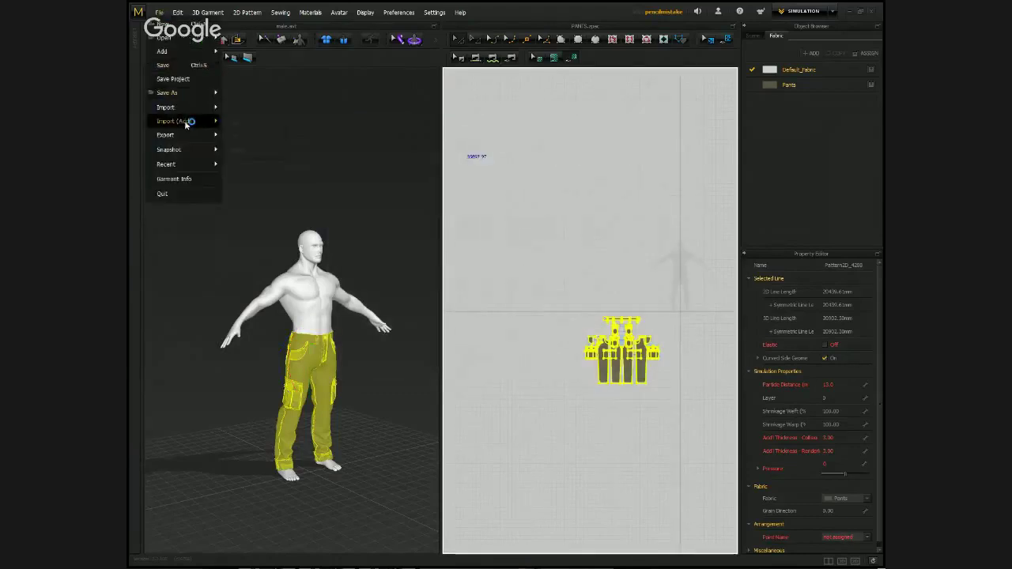
{"action": "mouse_move", "coordinate": [196, 49]}
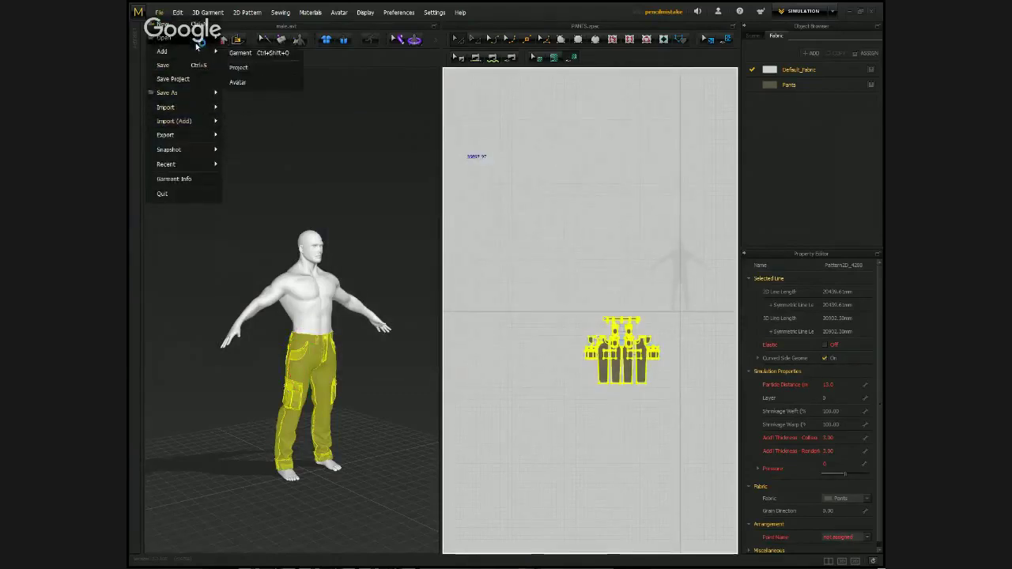
{"action": "mouse_move", "coordinate": [211, 124]}
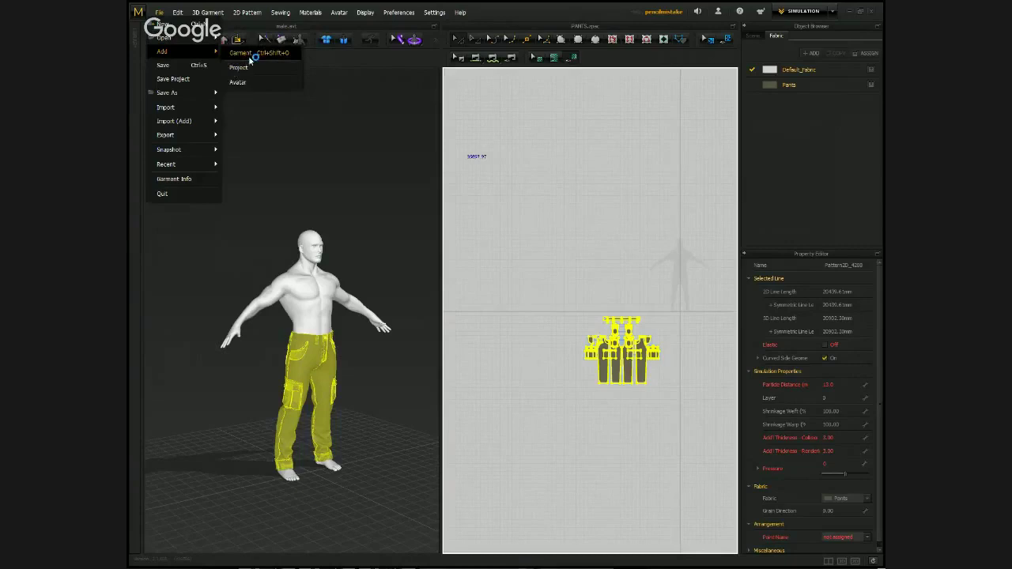
{"action": "left_click", "coordinate": [241, 39]}
{"action": "double_click", "coordinate": [487, 248]}
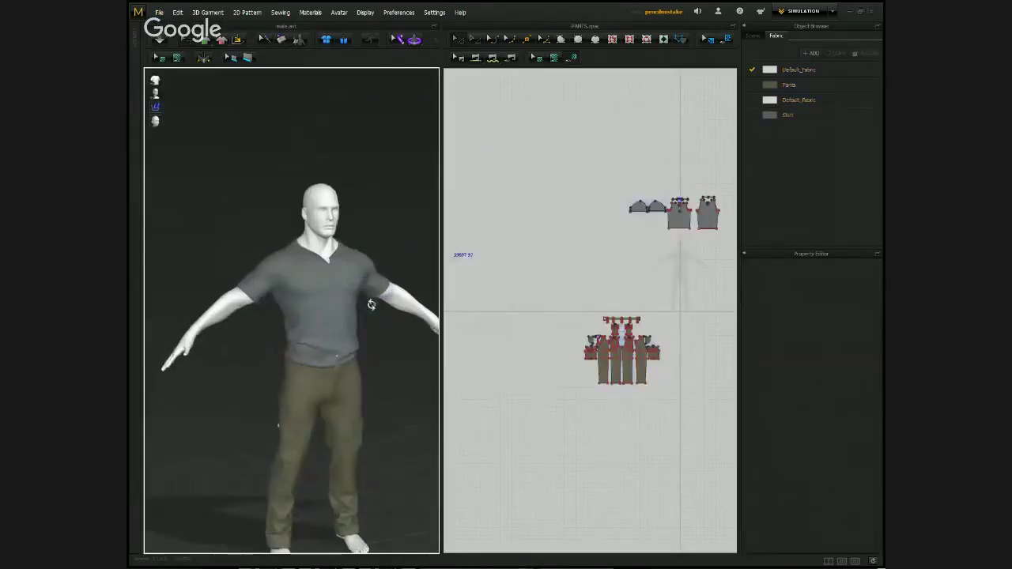
Freeze all the pants patterns and start the simulation.
{"action": "left_click_drag", "start_coordinate": [675, 457], "coordinate": [573, 308]}
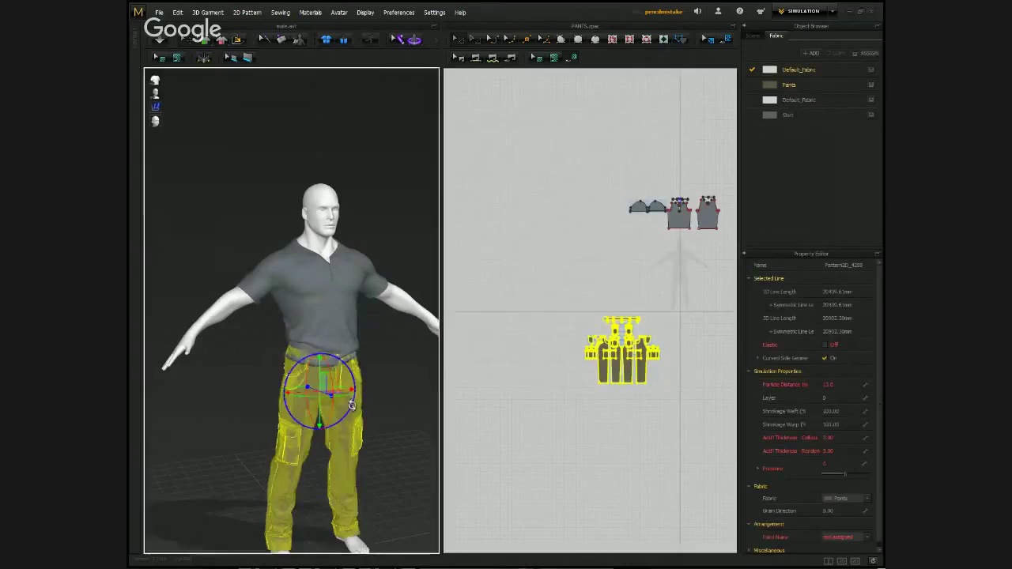
{"action": "right_click", "coordinate": [357, 241]}
{"action": "left_click", "coordinate": [380, 280]}
{"action": "left_click", "coordinate": [370, 386]}
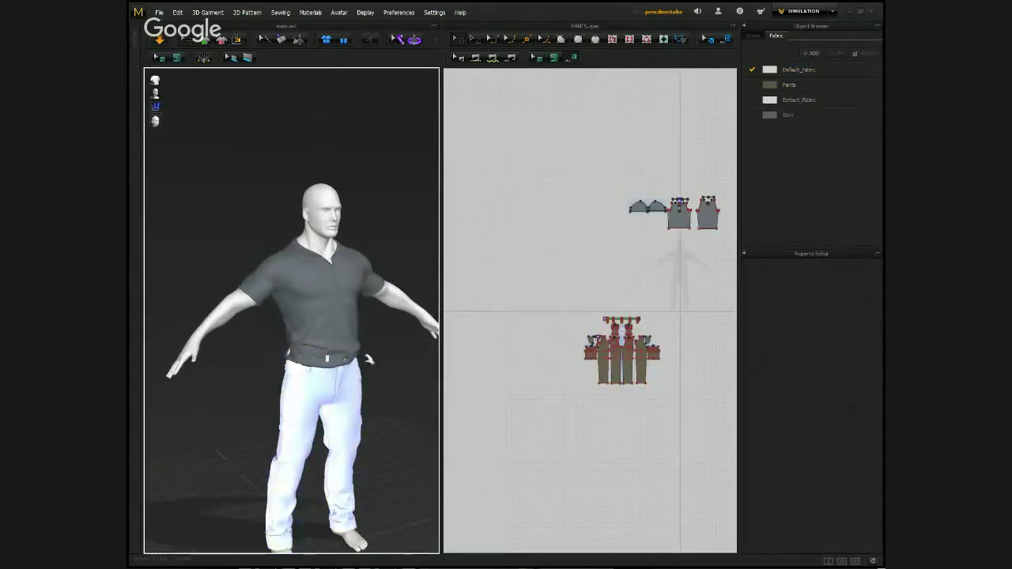
Pull the shirt's front hem down over the pants' waist during the simulation, and stop simulating.
{"action": "right_click_drag", "start_coordinate": [371, 382], "coordinate": [357, 361]}
{"action": "left_click", "coordinate": [355, 361]}
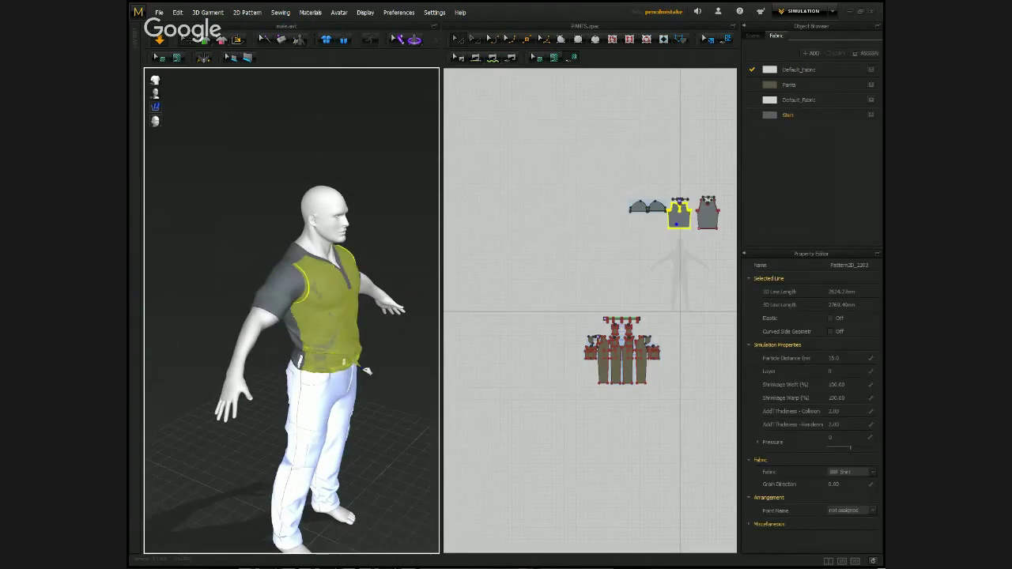
{"action": "left_click_drag", "start_coordinate": [366, 372], "coordinate": [384, 377]}
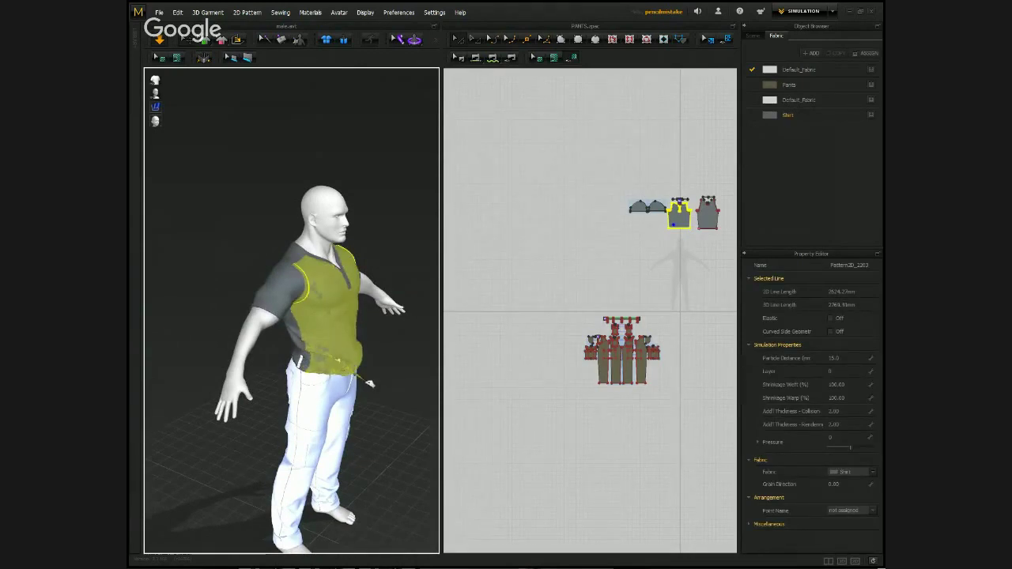
{"action": "left_click", "coordinate": [376, 366]}
{"action": "key", "text": "2"}
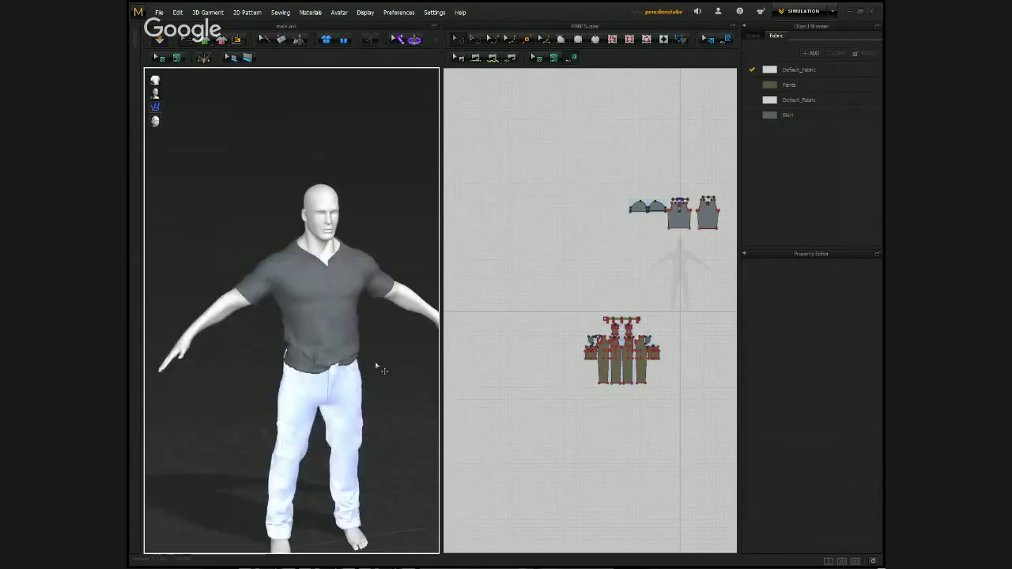
Display the avatar's surface as a mesh in the 3D window.
{"action": "scroll", "coordinate": [340, 336], "scroll_direction": "up", "scroll_amount": 1}
{"action": "right_click_drag", "start_coordinate": [566, 169], "coordinate": [506, 230]}
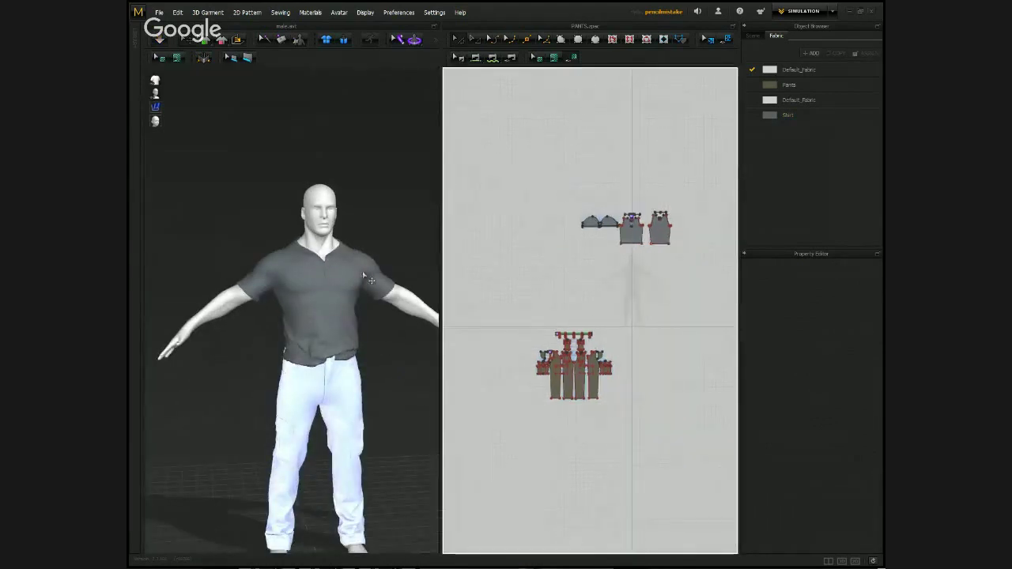
{"action": "right_click_drag", "start_coordinate": [386, 232], "coordinate": [237, 166]}
{"action": "left_click", "coordinate": [181, 120]}
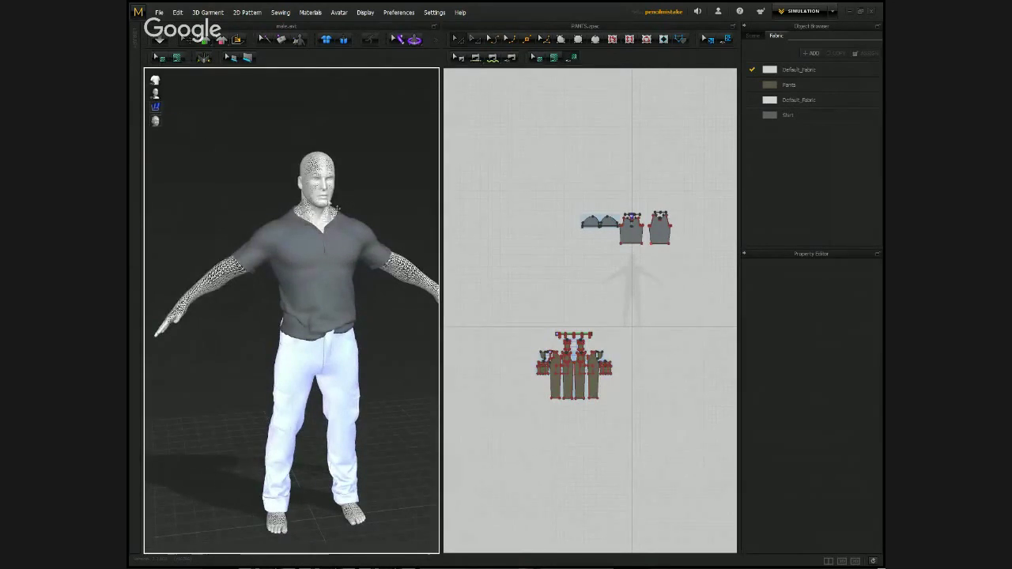
Examine the avatar's mesh around the head, neck and arms next to the shirt from several angles.
{"action": "middle_click_drag", "start_coordinate": [368, 153], "coordinate": [368, 247]}
{"action": "scroll", "coordinate": [368, 248], "scroll_direction": "up", "scroll_amount": 3}
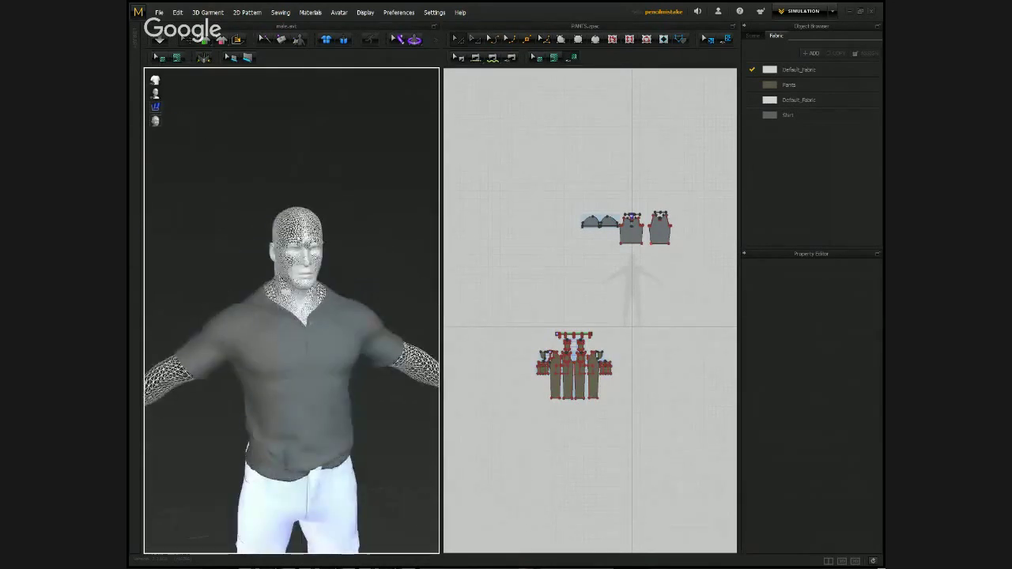
{"action": "mouse_move", "coordinate": [348, 248]}
{"action": "right_mouse_down"}
{"action": "mouse_move", "coordinate": [369, 248]}
{"action": "mouse_move", "coordinate": [332, 244]}
{"action": "right_mouse_up"}
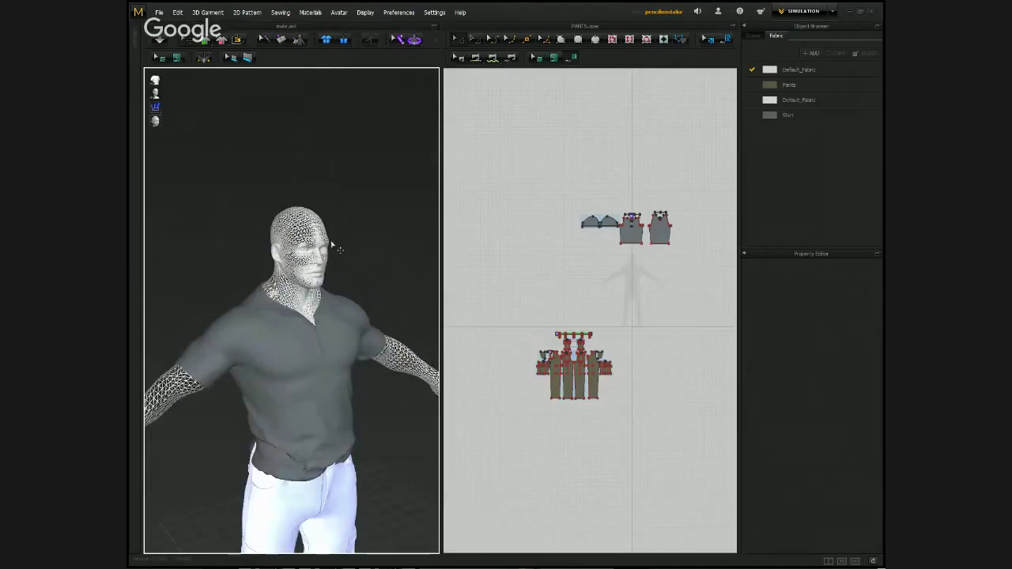
{"action": "scroll", "coordinate": [328, 262], "scroll_direction": "up", "scroll_amount": 3}
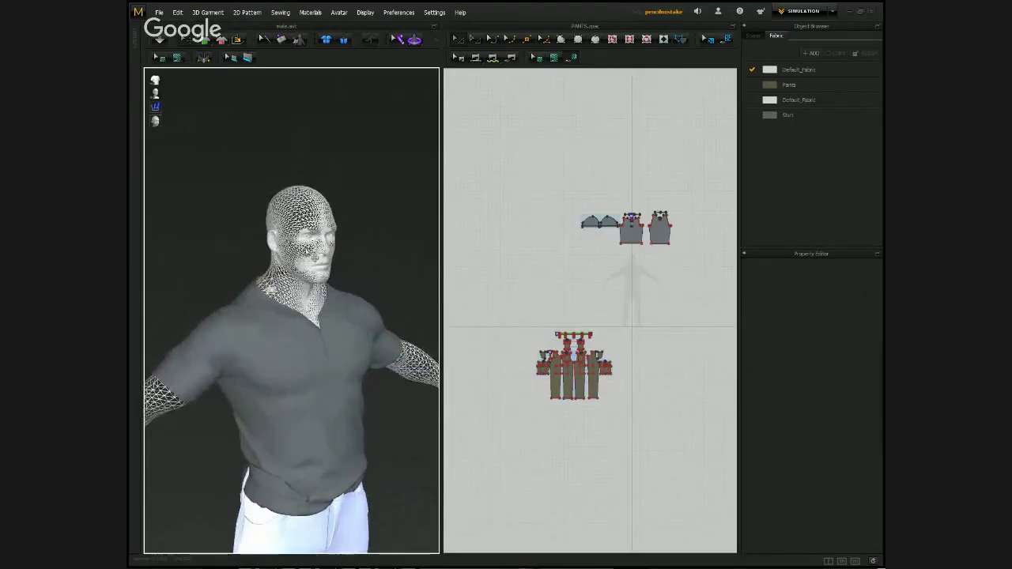
{"action": "right_click_drag", "start_coordinate": [315, 261], "coordinate": [258, 333]}
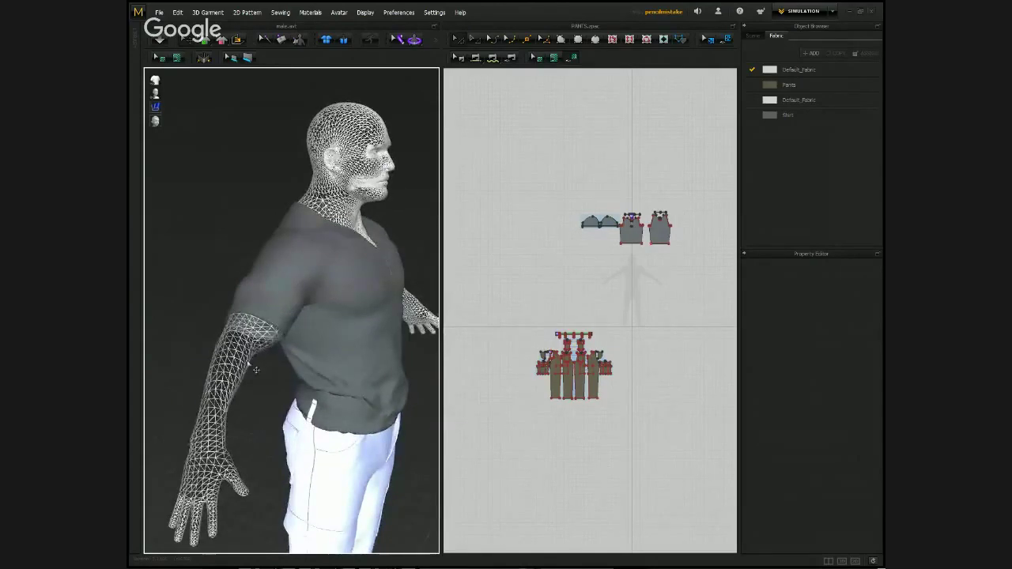
{"action": "right_click_drag", "start_coordinate": [278, 349], "coordinate": [251, 352]}
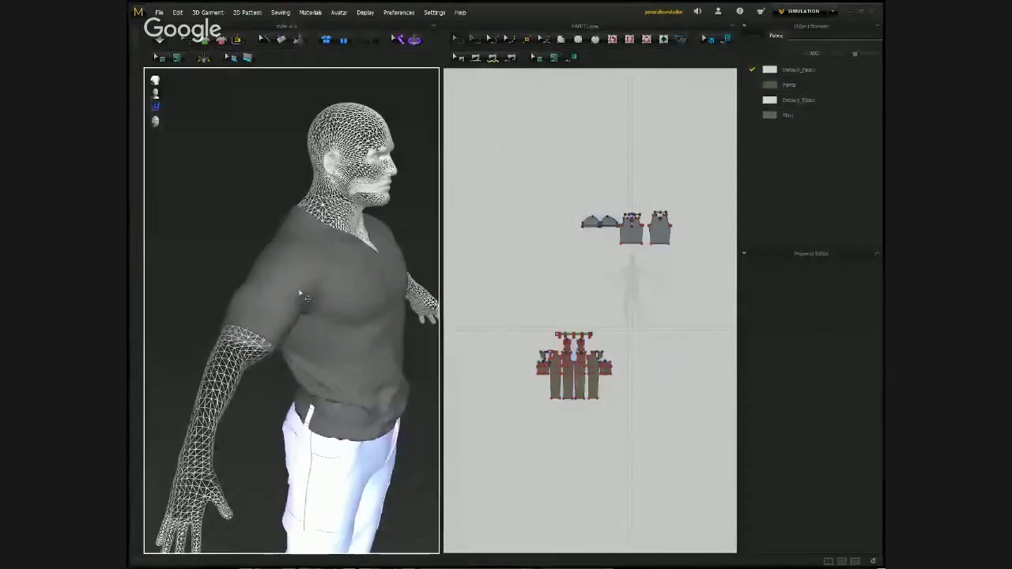
{"action": "right_click_drag", "start_coordinate": [301, 295], "coordinate": [333, 275]}
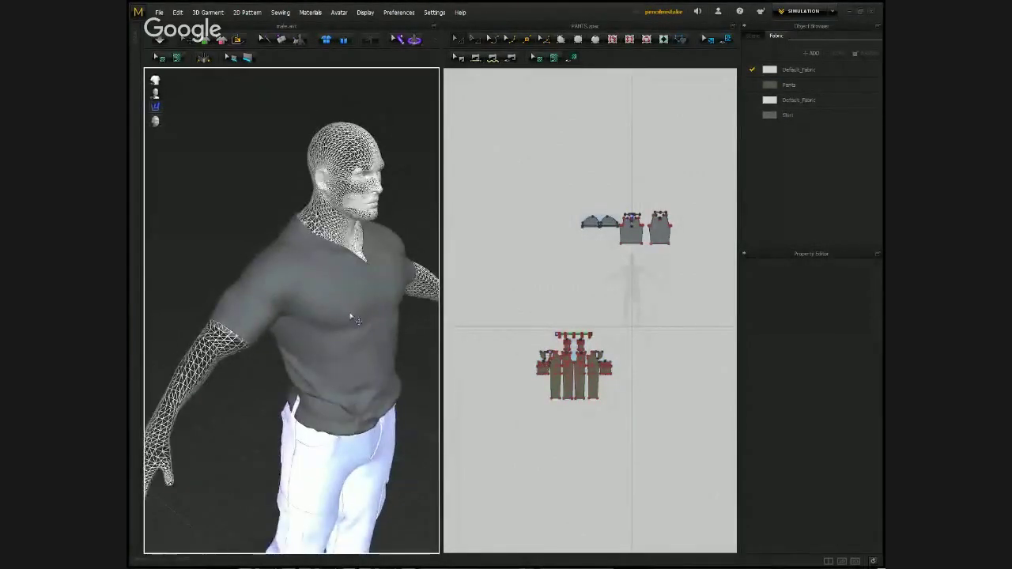
{"action": "right_click_drag", "start_coordinate": [351, 318], "coordinate": [319, 274]}
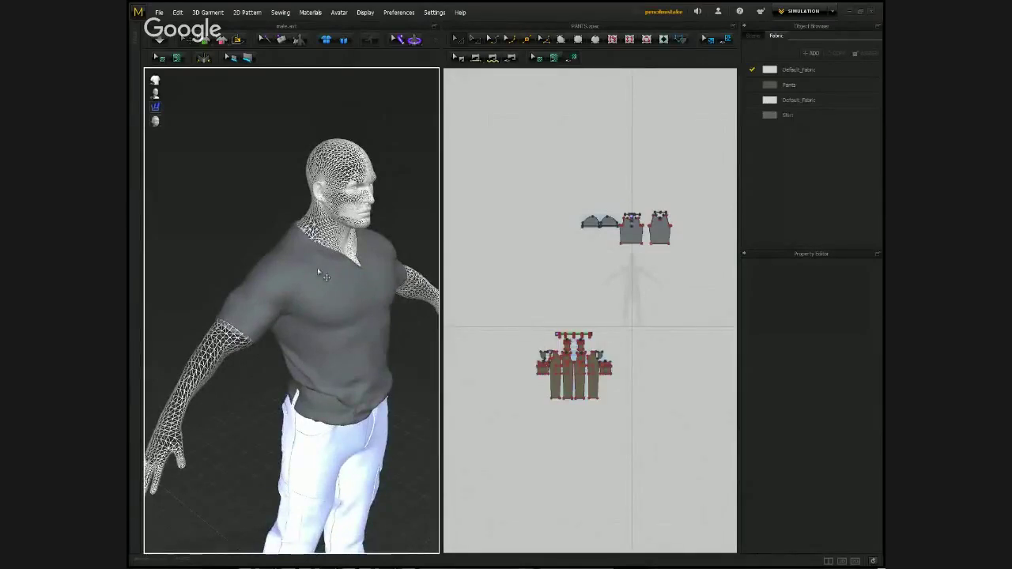
{"action": "mouse_move", "coordinate": [320, 271]}
{"action": "right_mouse_down"}
{"action": "mouse_move", "coordinate": [409, 229]}
{"action": "mouse_move", "coordinate": [330, 251]}
{"action": "mouse_move", "coordinate": [315, 276]}
{"action": "right_mouse_up"}
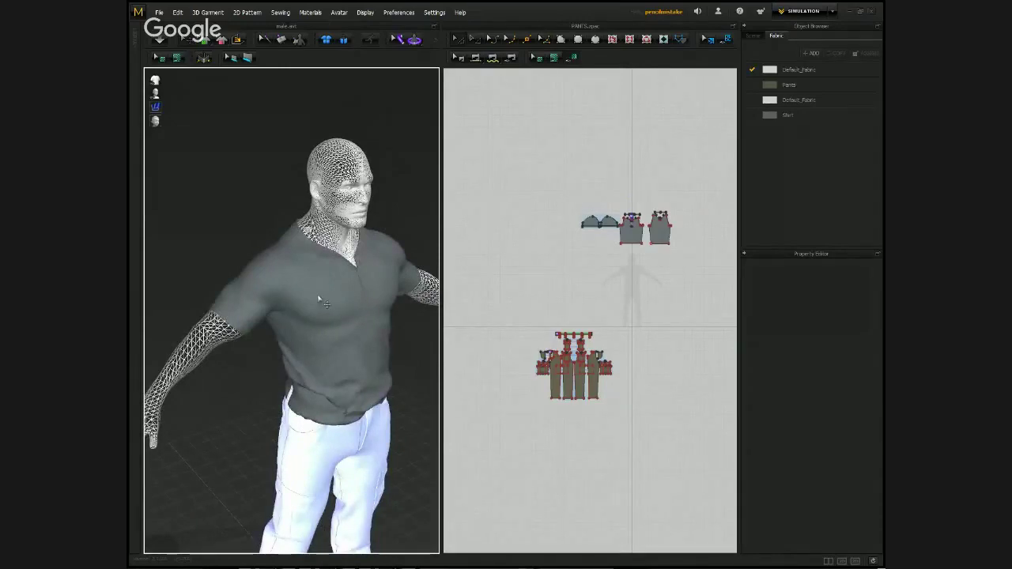
{"action": "right_click_drag", "start_coordinate": [319, 298], "coordinate": [313, 275]}
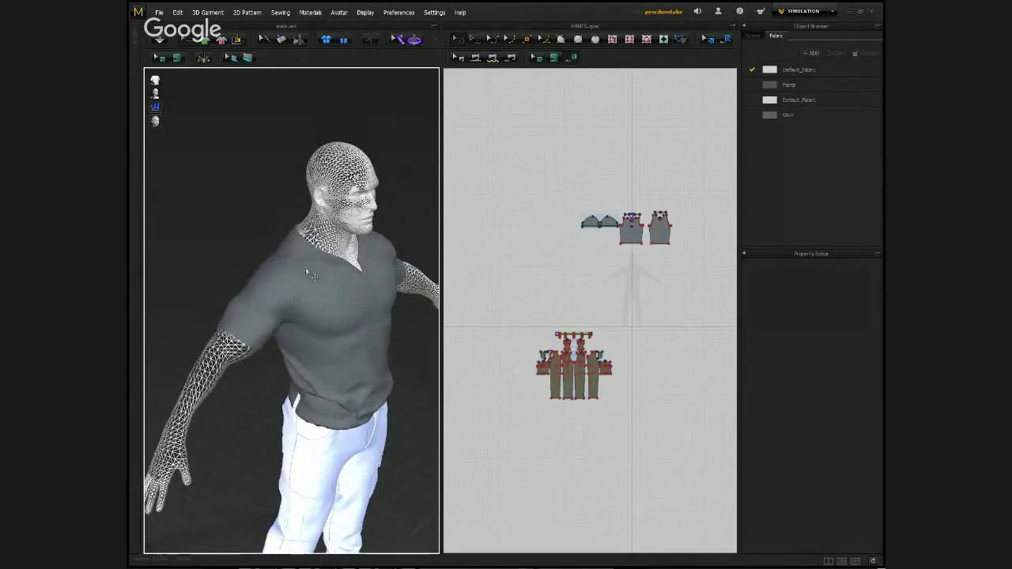
{"action": "right_click_drag", "start_coordinate": [340, 241], "coordinate": [232, 210]}
Delete all the shirt patterns and display the pants garment as a mesh.
{"action": "key", "text": "2"}
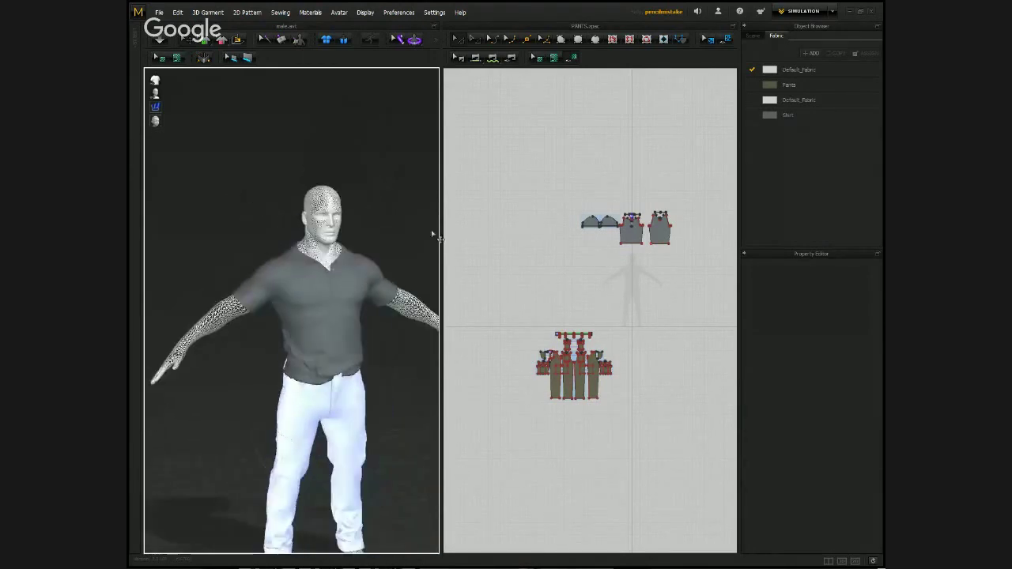
{"action": "left_click_drag", "start_coordinate": [536, 199], "coordinate": [698, 275]}
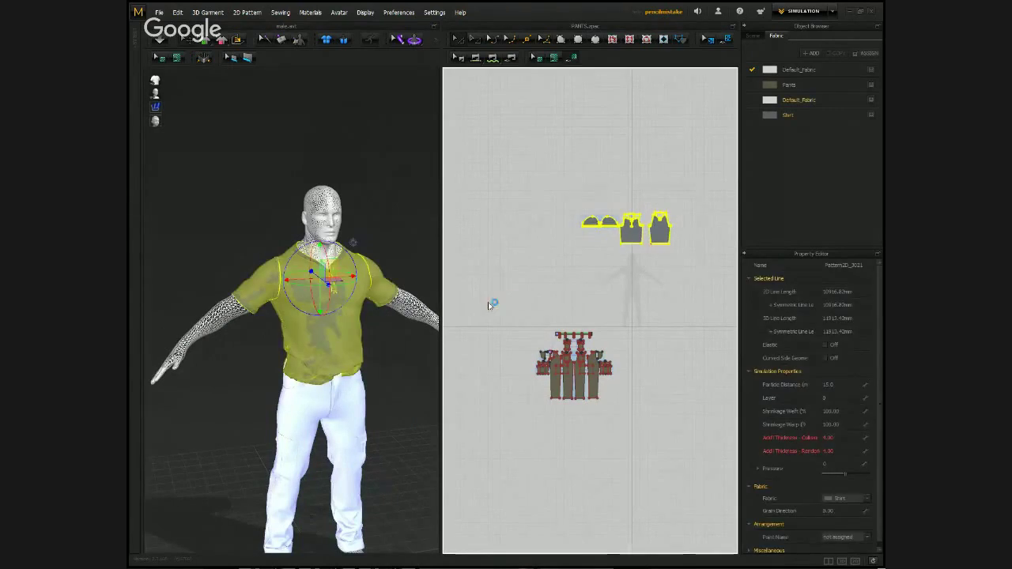
{"action": "left_click", "coordinate": [175, 109]}
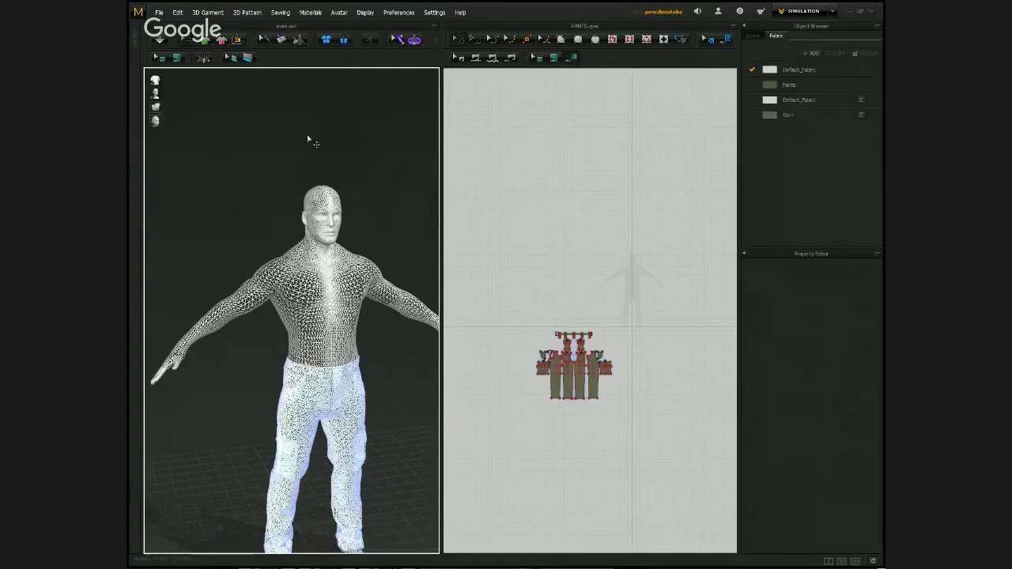
Display the pants and the avatar as smooth surfaces without the mesh, and close the MayaMarvelousPlugin.zip archive window.
{"action": "mouse_move", "coordinate": [168, 116]}
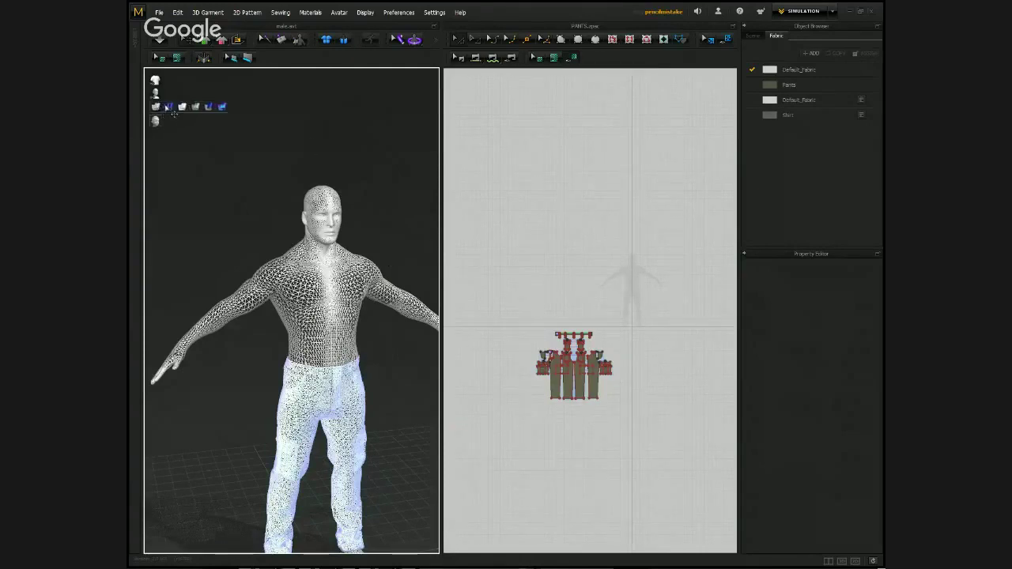
{"action": "left_click", "coordinate": [169, 107]}
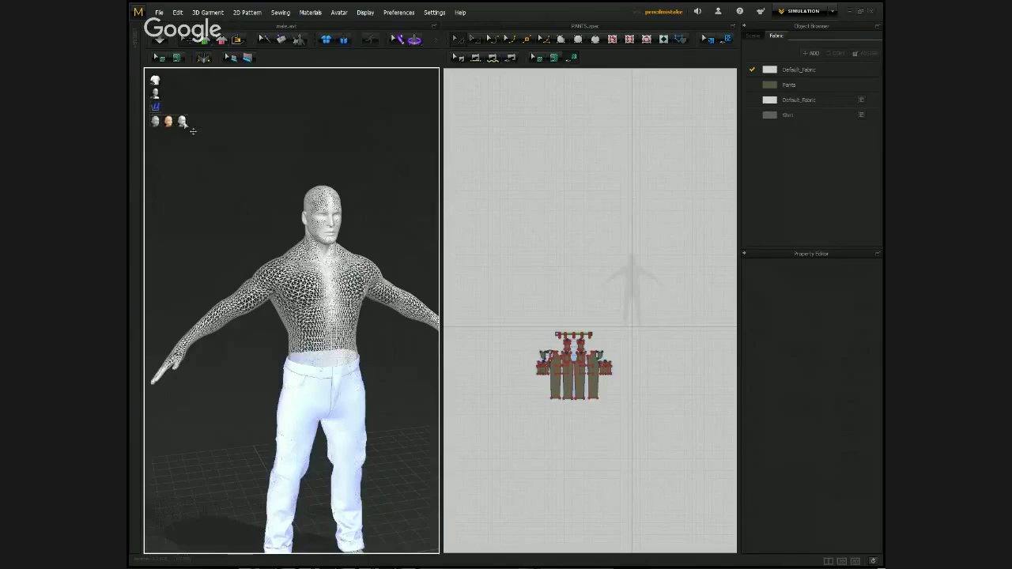
{"action": "left_click", "coordinate": [182, 121]}
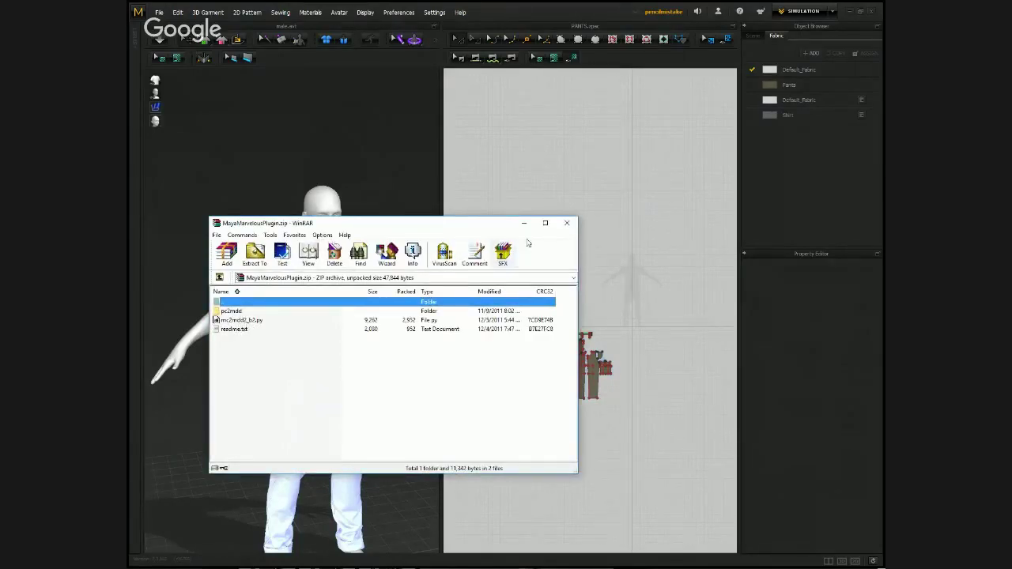
{"action": "left_click", "coordinate": [566, 223]}
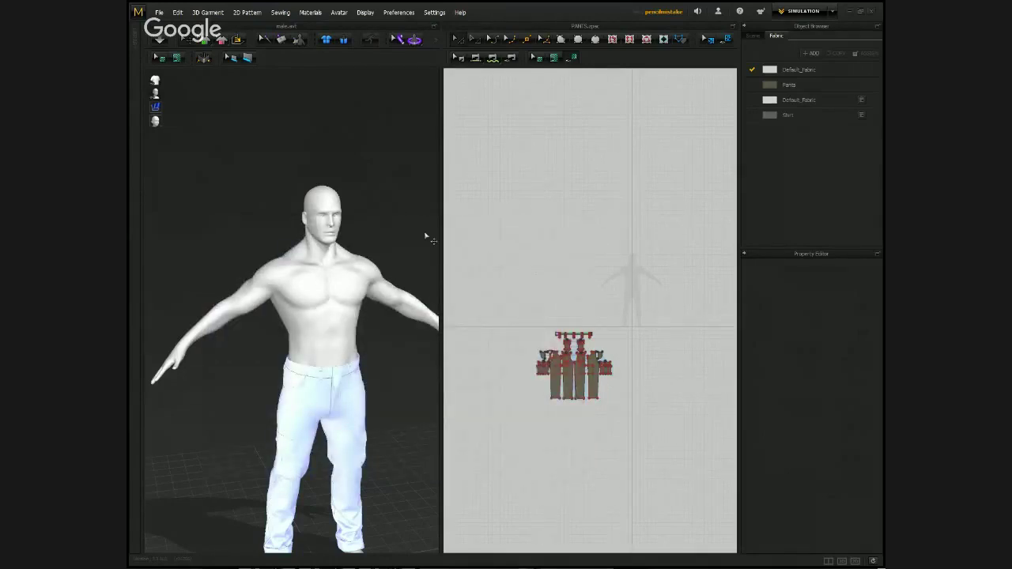
Switch to Animation mode to view its layout, and return to Simulation mode.
{"action": "scroll", "coordinate": [426, 237], "scroll_direction": "down", "scroll_amount": 3}
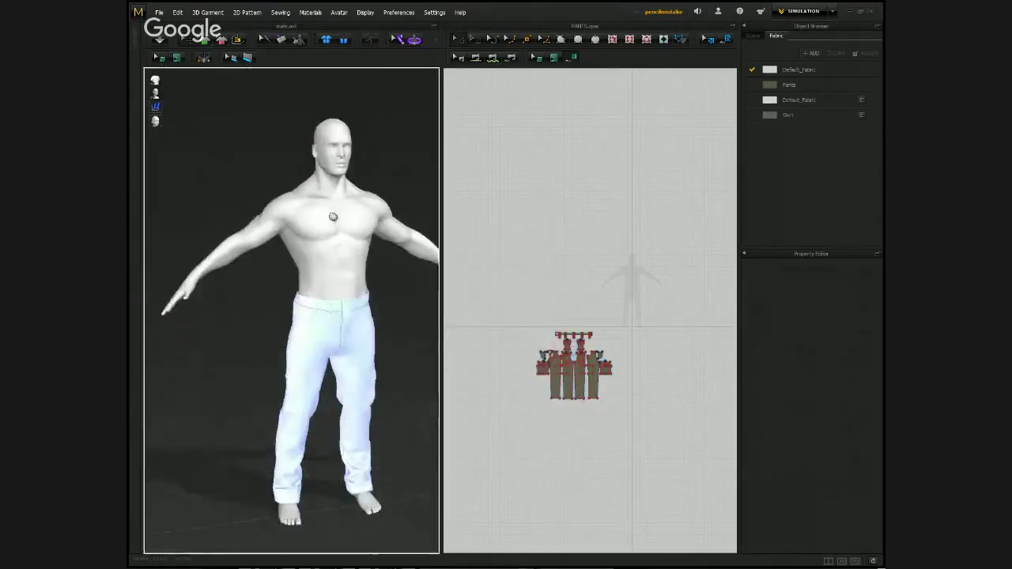
{"action": "left_click", "coordinate": [821, 12]}
{"action": "left_click", "coordinate": [799, 41]}
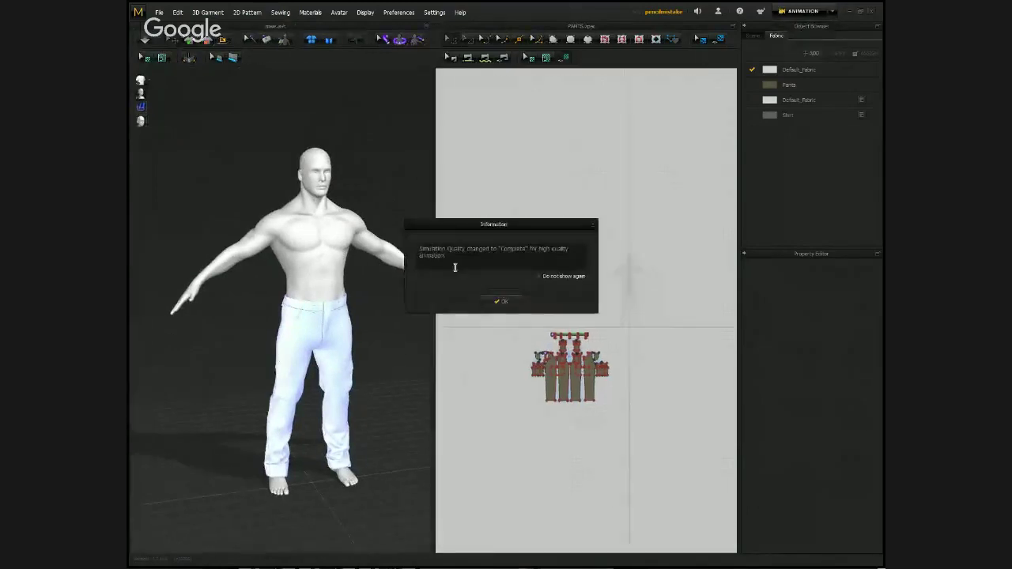
{"action": "left_click", "coordinate": [503, 301]}
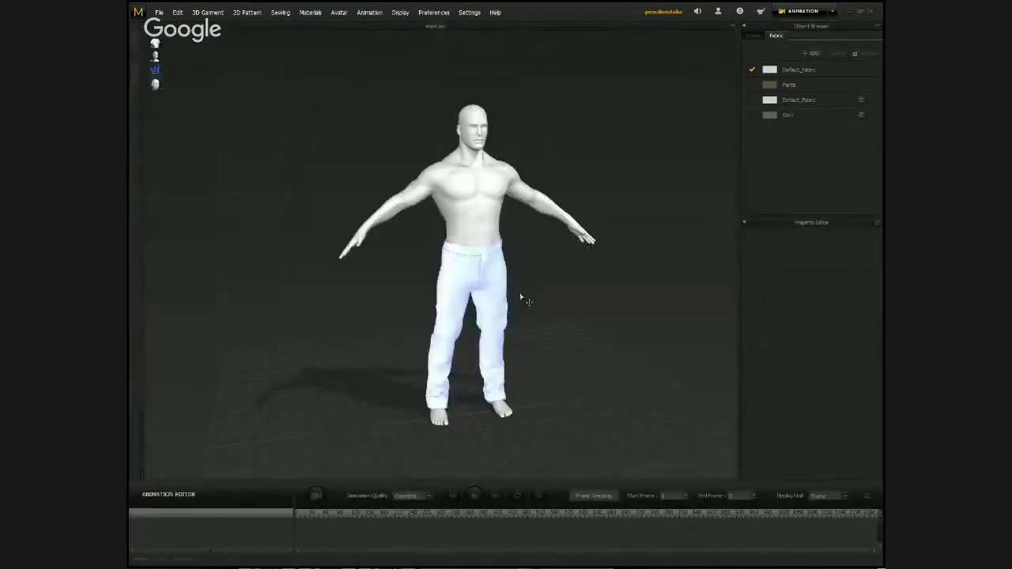
{"action": "left_click", "coordinate": [832, 13]}
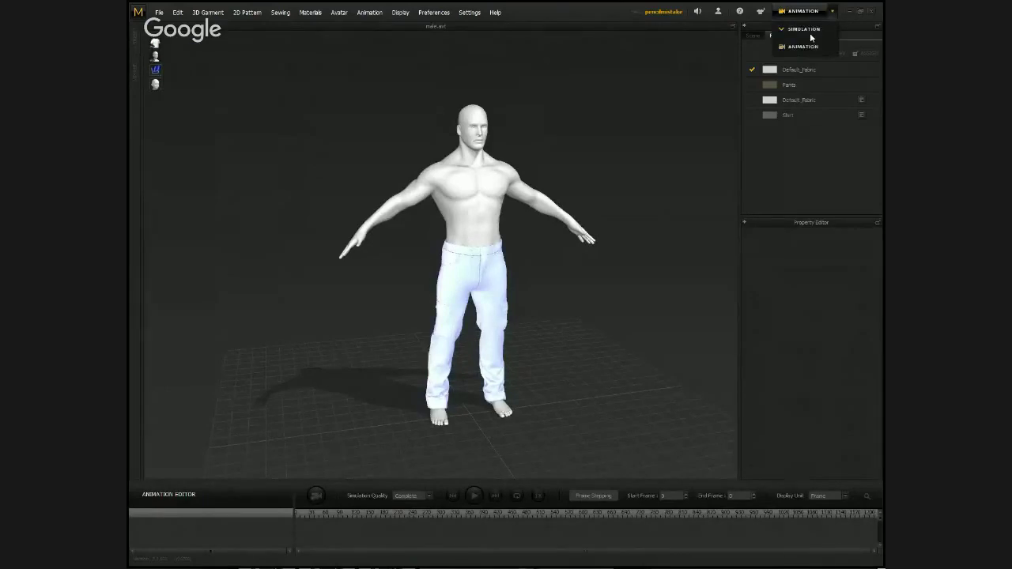
{"action": "left_click", "coordinate": [803, 29]}
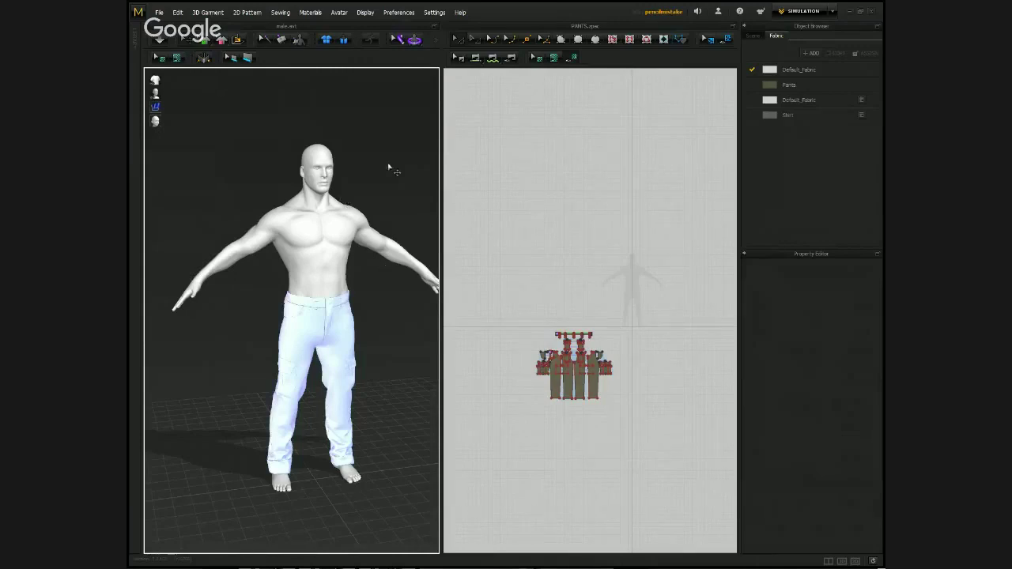
{"action": "right_click_drag", "start_coordinate": [408, 178], "coordinate": [375, 185]}
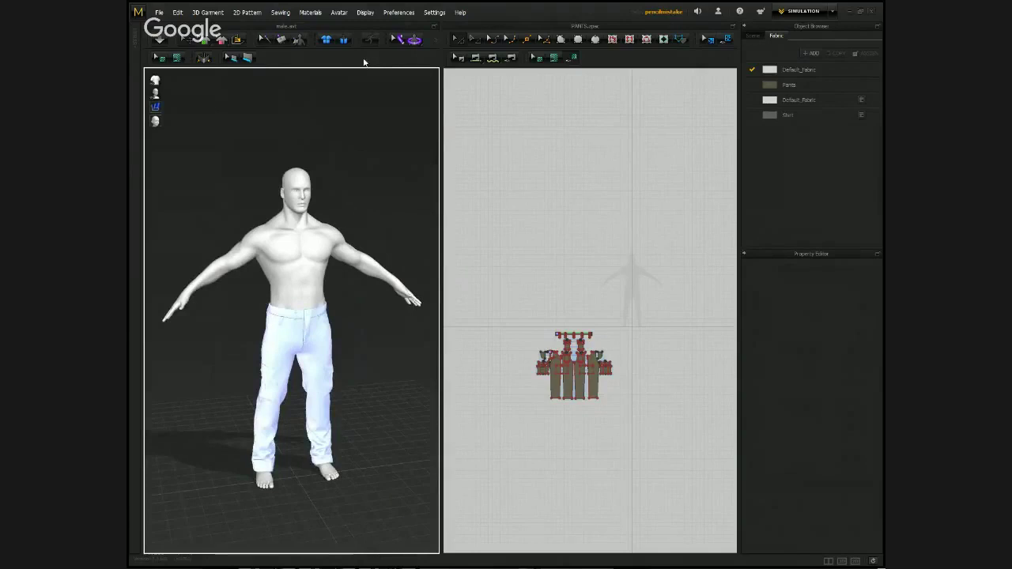
Check the display and preference options, including the gizmo coordinate choices with one pants leg pattern selected, and deselect the pattern.
{"action": "left_click", "coordinate": [364, 12]}
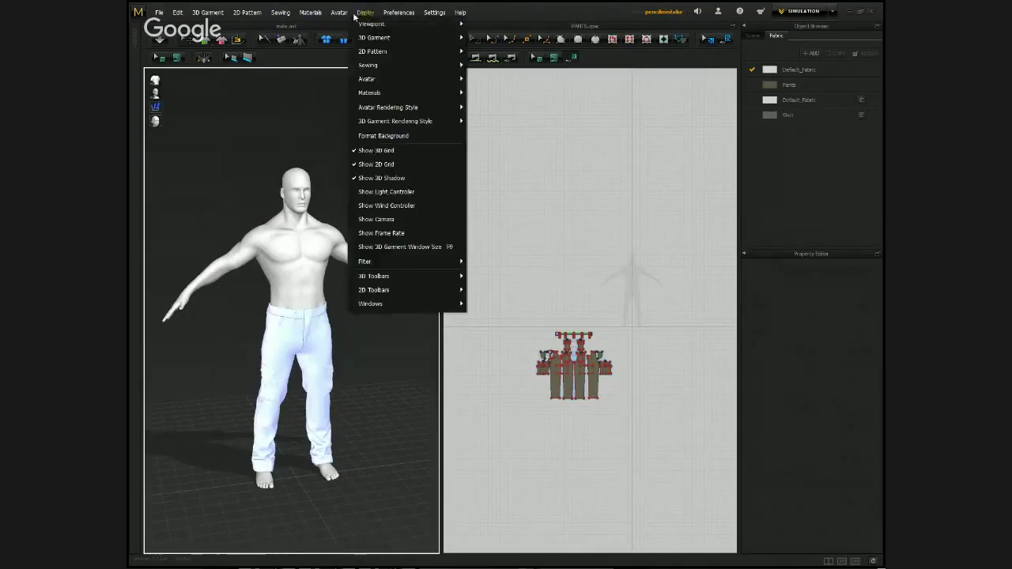
{"action": "mouse_move", "coordinate": [399, 13]}
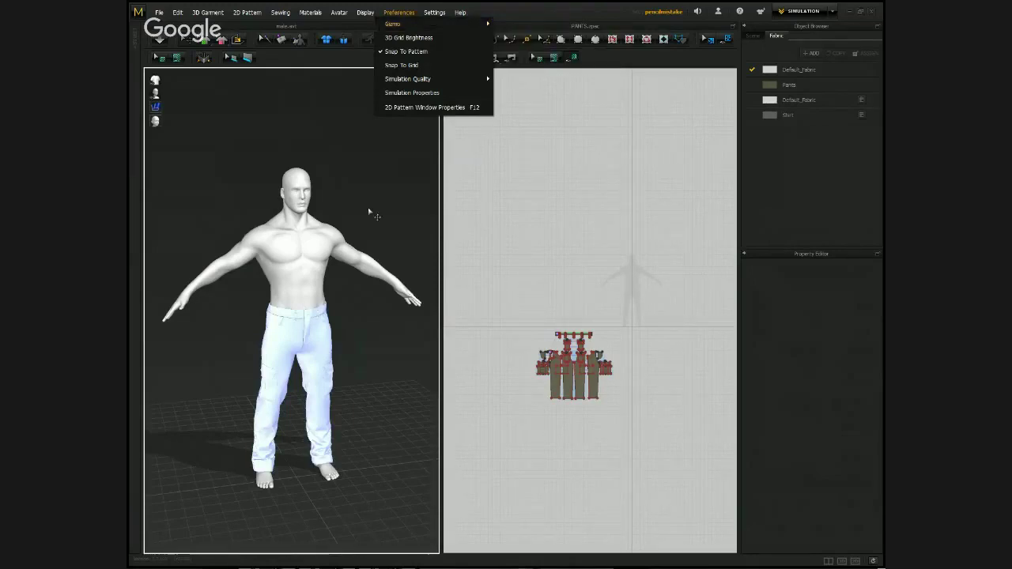
{"action": "left_click", "coordinate": [298, 352]}
{"action": "left_click", "coordinate": [299, 352]}
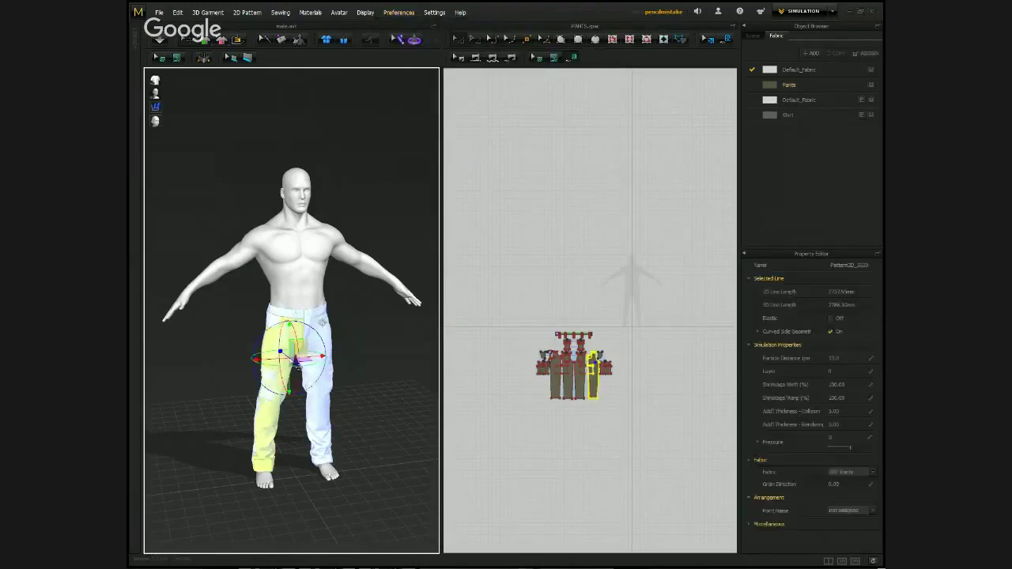
{"action": "left_click", "coordinate": [401, 15]}
{"action": "mouse_move", "coordinate": [474, 24]}
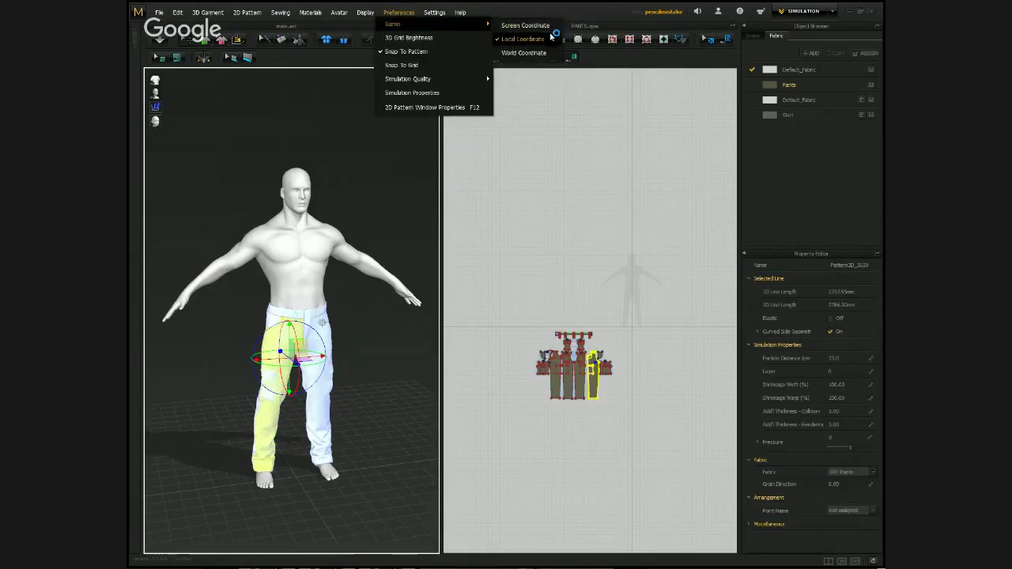
{"action": "left_click", "coordinate": [383, 177]}
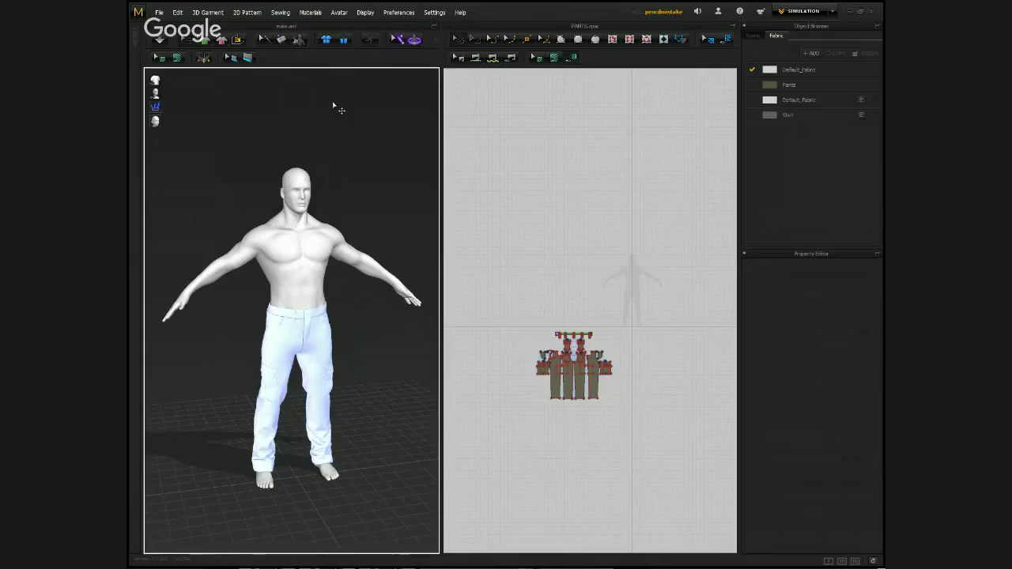
Delete the unused second Default_Fabric and the Shirt fabric, and move all pants patterns up beside the avatar silhouette in the 2D window.
{"action": "left_click", "coordinate": [861, 99]}
{"action": "left_click", "coordinate": [860, 100]}
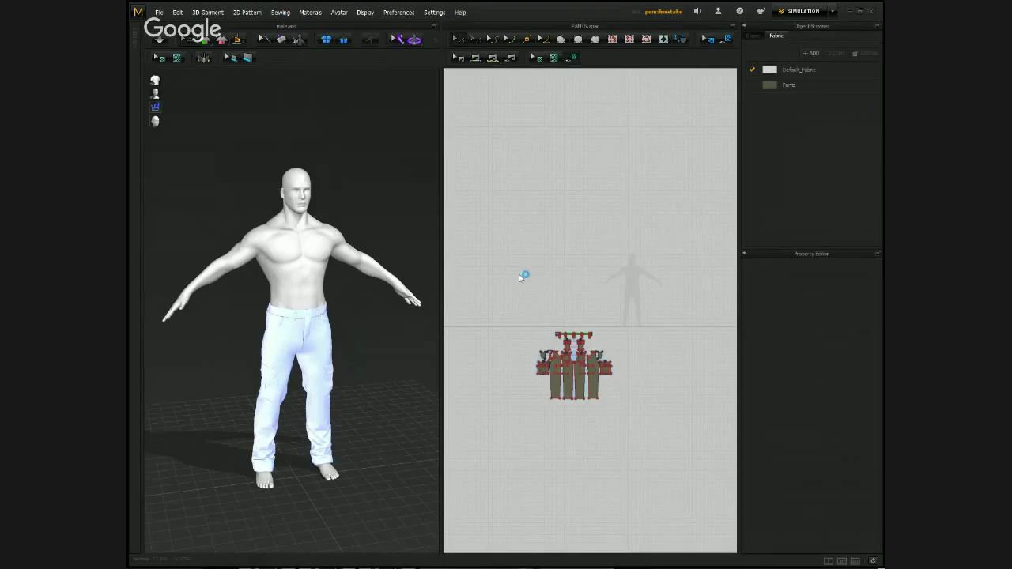
{"action": "left_click_drag", "start_coordinate": [518, 250], "coordinate": [706, 492]}
{"action": "left_click_drag", "start_coordinate": [655, 456], "coordinate": [629, 336]}
{"action": "left_click", "coordinate": [628, 336]}
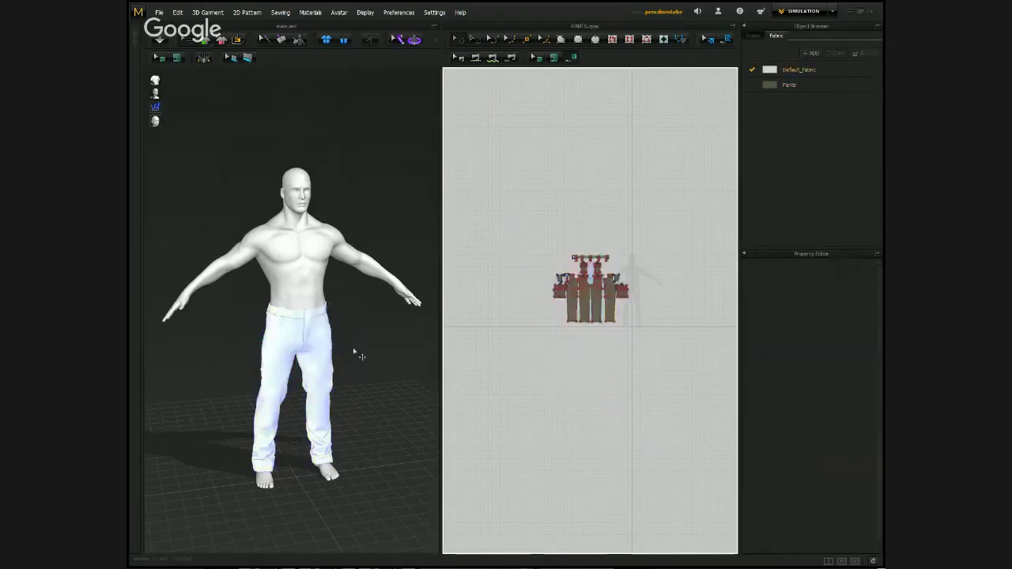
Unfreeze all the pants patterns.
{"action": "scroll", "coordinate": [360, 356], "scroll_direction": "up", "scroll_amount": 5}
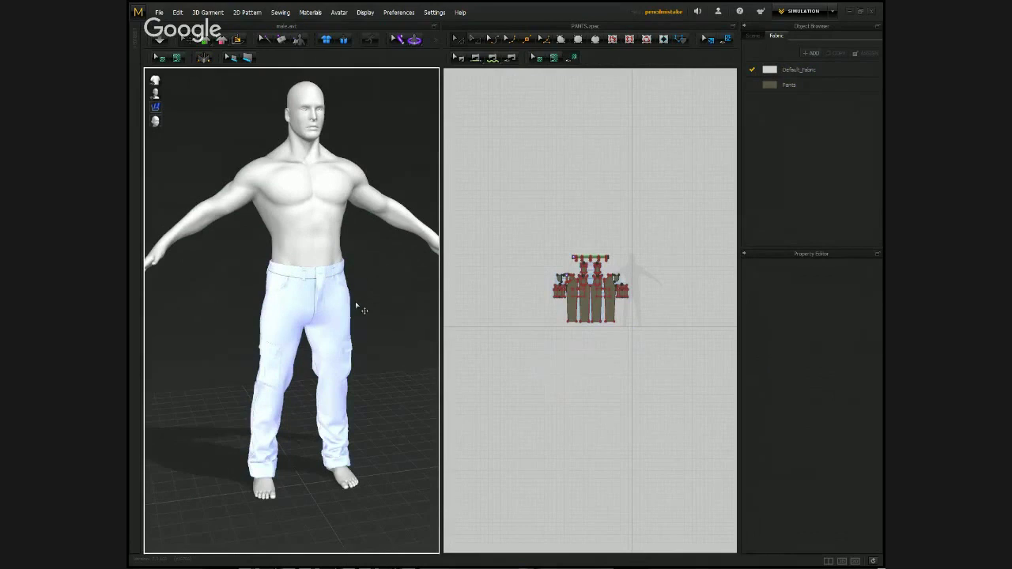
{"action": "right_click_drag", "start_coordinate": [332, 341], "coordinate": [445, 345]}
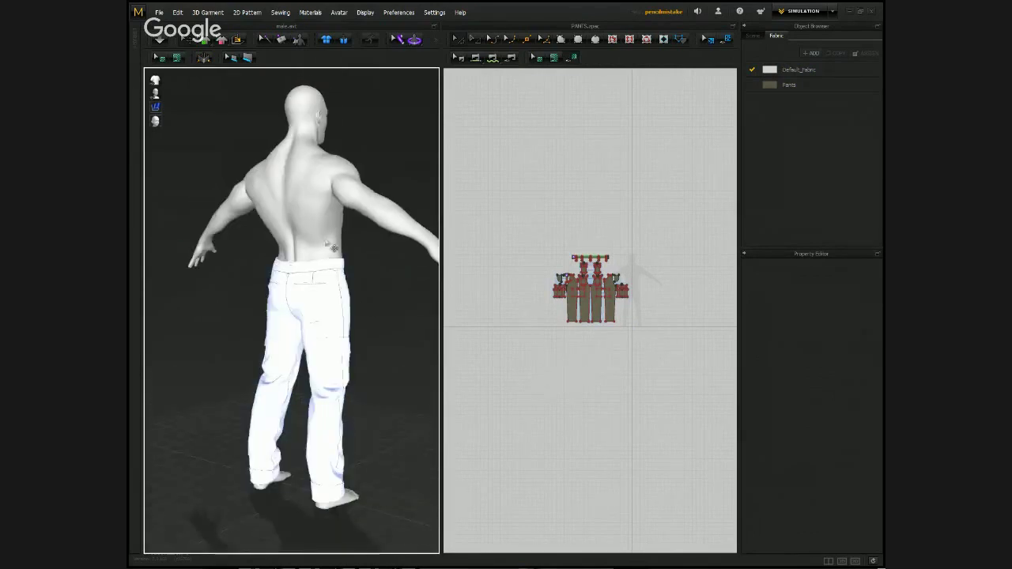
{"action": "left_click_drag", "start_coordinate": [553, 264], "coordinate": [656, 372]}
{"action": "right_click", "coordinate": [340, 247]}
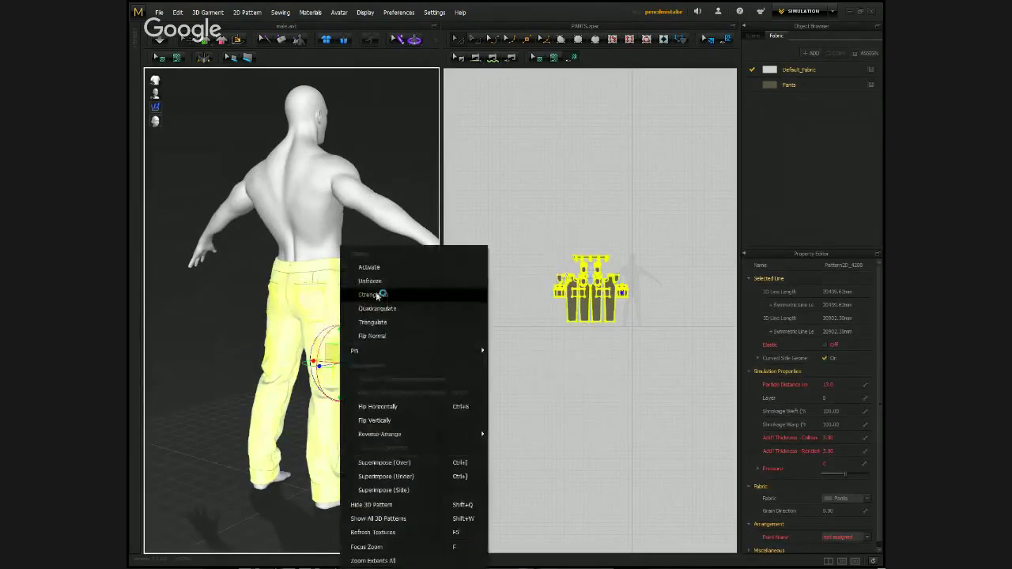
{"action": "left_click", "coordinate": [371, 294]}
{"action": "left_click", "coordinate": [397, 361]}
Inspect the fold settings of an internal line on a pants leg pattern, and examine the pockets, buttons and cuffs from all sides.
{"action": "scroll", "coordinate": [375, 348], "scroll_direction": "up", "scroll_amount": 2}
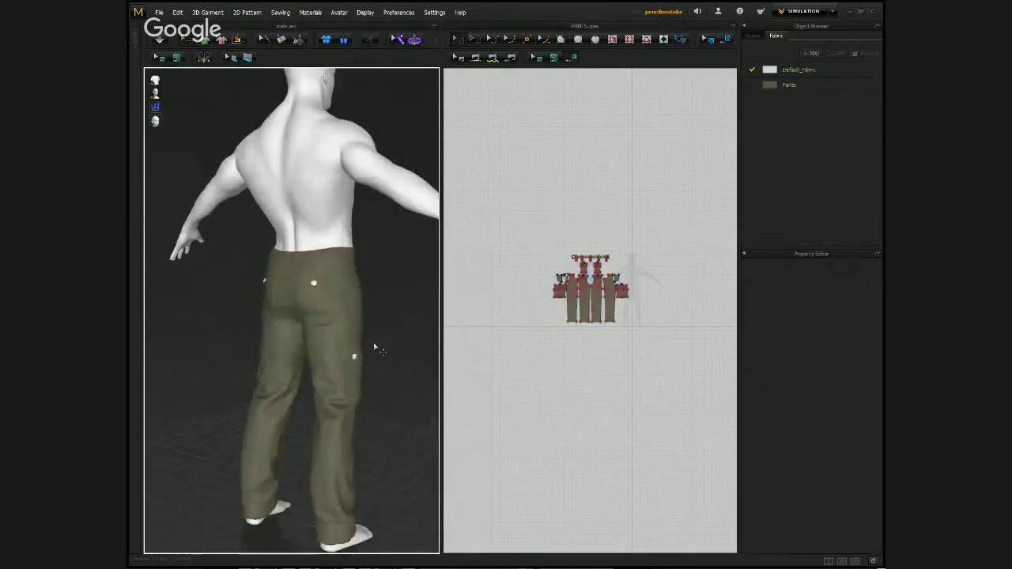
{"action": "right_click_drag", "start_coordinate": [375, 347], "coordinate": [336, 304]}
{"action": "scroll", "coordinate": [383, 321], "scroll_direction": "up", "scroll_amount": 3}
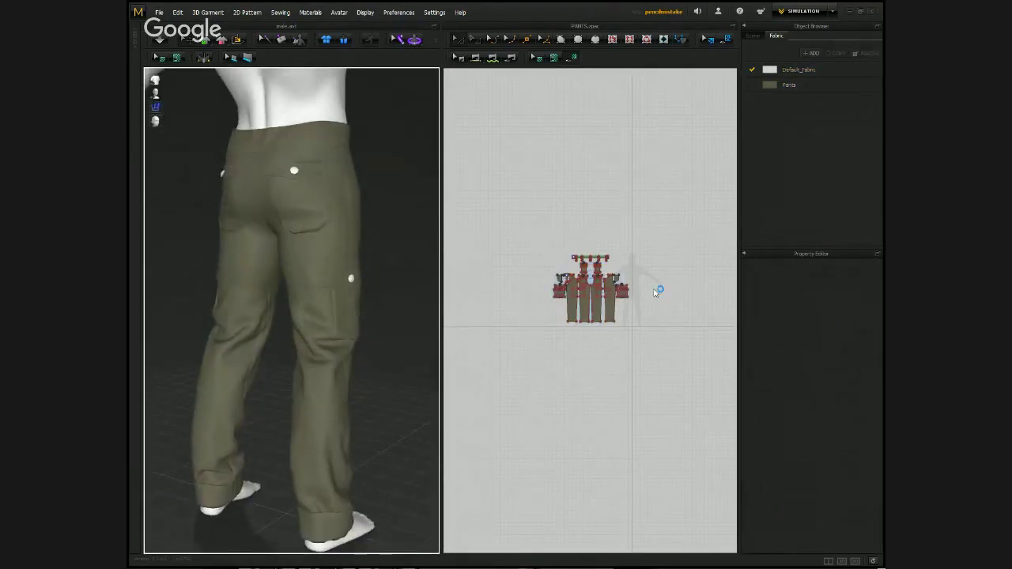
{"action": "scroll", "coordinate": [655, 292], "scroll_direction": "up", "scroll_amount": 4}
{"action": "left_click", "coordinate": [557, 296]}
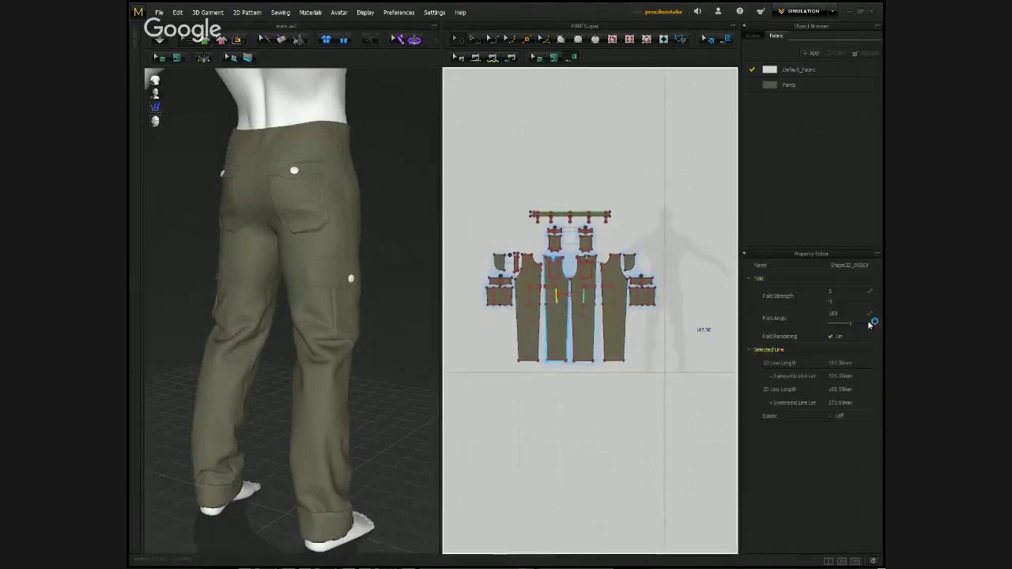
{"action": "left_click", "coordinate": [258, 90]}
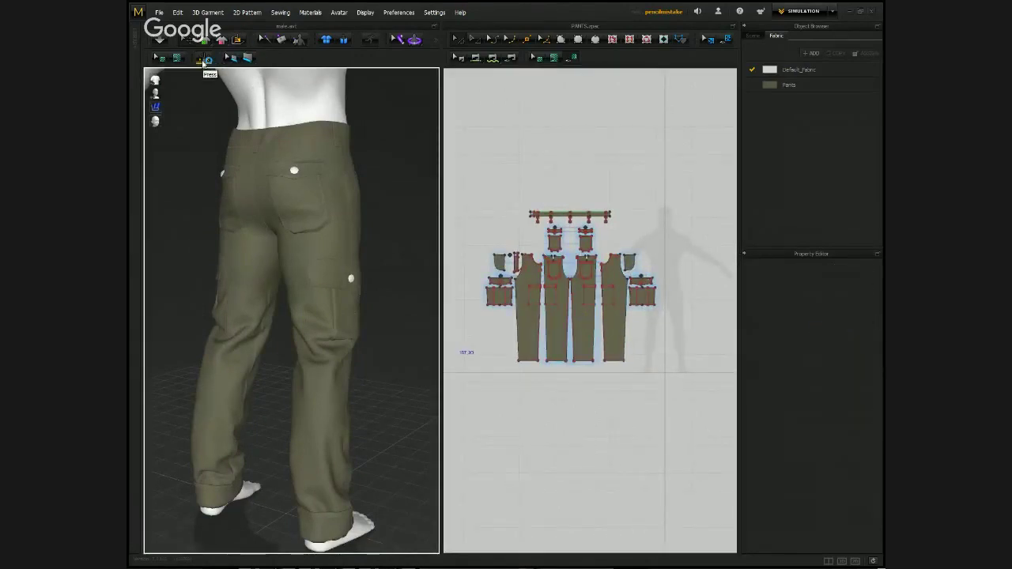
{"action": "left_click", "coordinate": [203, 60]}
{"action": "right_click_drag", "start_coordinate": [338, 278], "coordinate": [338, 237]}
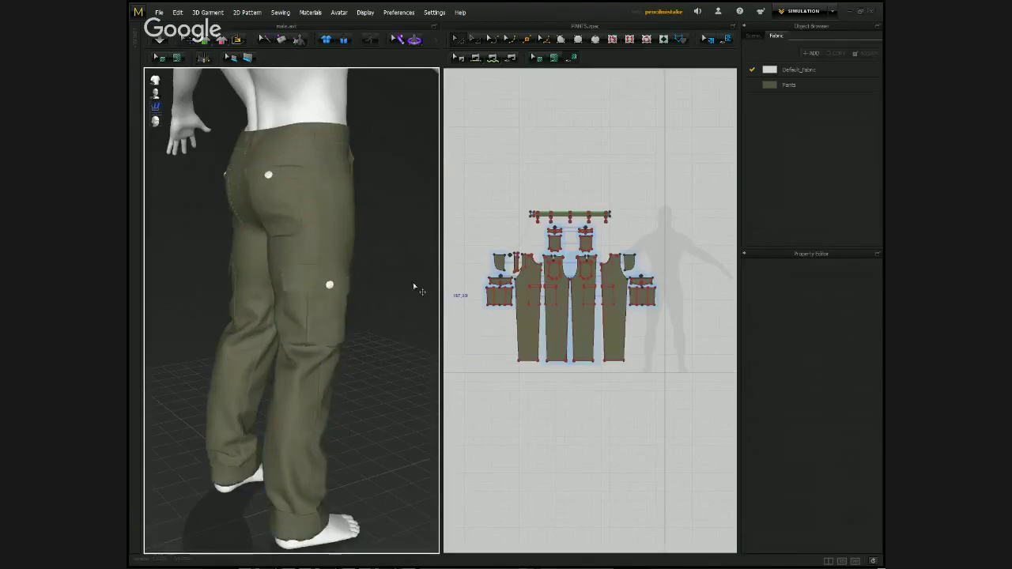
{"action": "right_click_drag", "start_coordinate": [413, 287], "coordinate": [390, 271]}
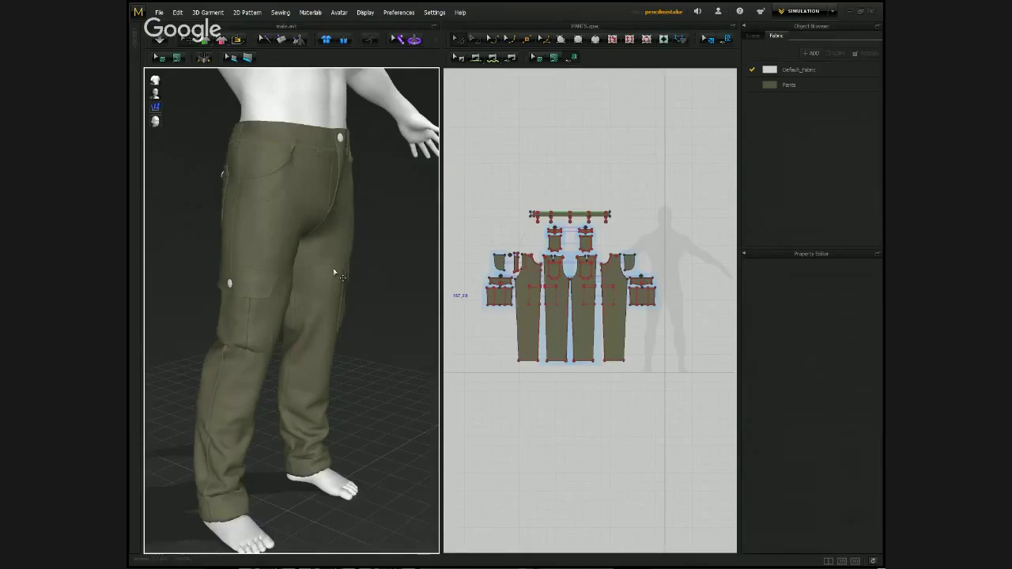
{"action": "right_click_drag", "start_coordinate": [333, 271], "coordinate": [452, 278]}
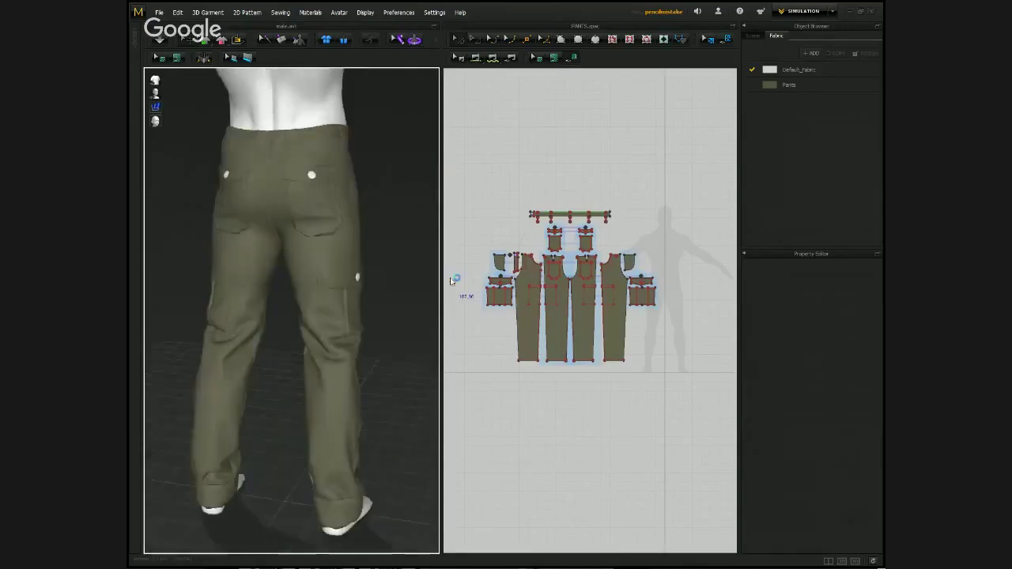
{"action": "right_click_drag", "start_coordinate": [335, 353], "coordinate": [408, 356]}
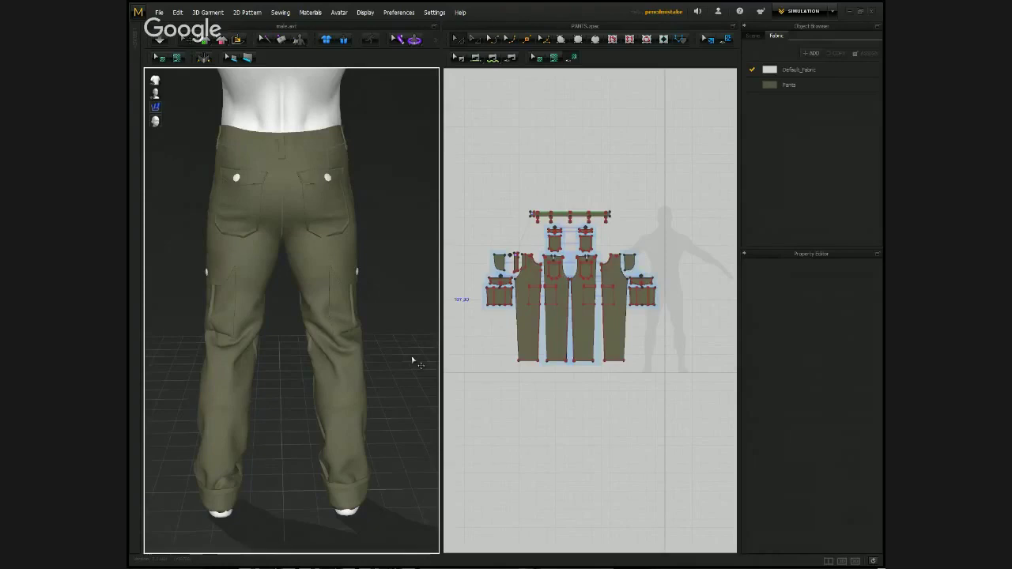
Open the garment file PANTS-01-base.zpac on the avatar in place of the detailed pants.
{"action": "left_click", "coordinate": [159, 11]}
{"action": "mouse_move", "coordinate": [167, 38]}
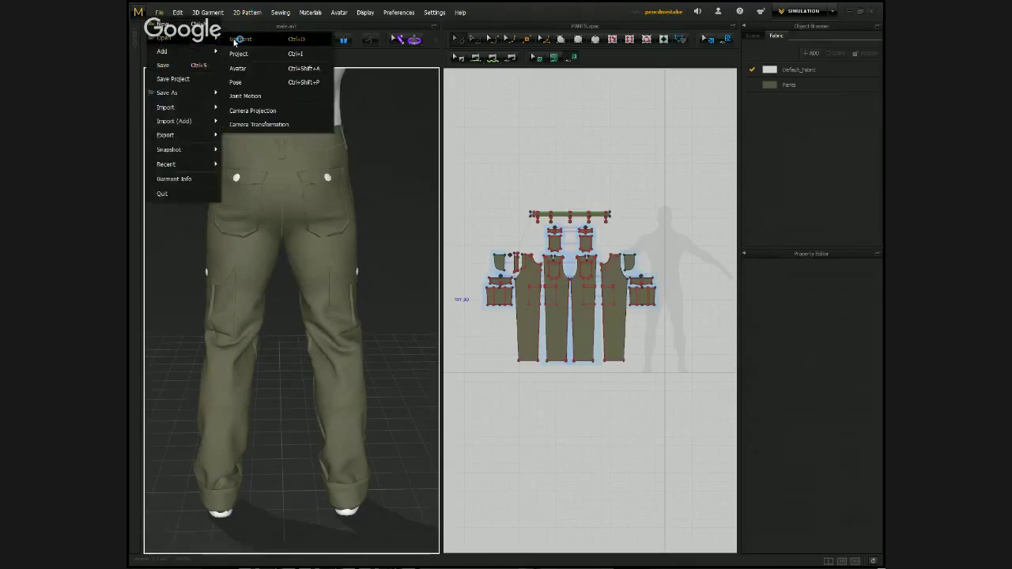
{"action": "left_click", "coordinate": [234, 41]}
{"action": "left_click", "coordinate": [519, 298]}
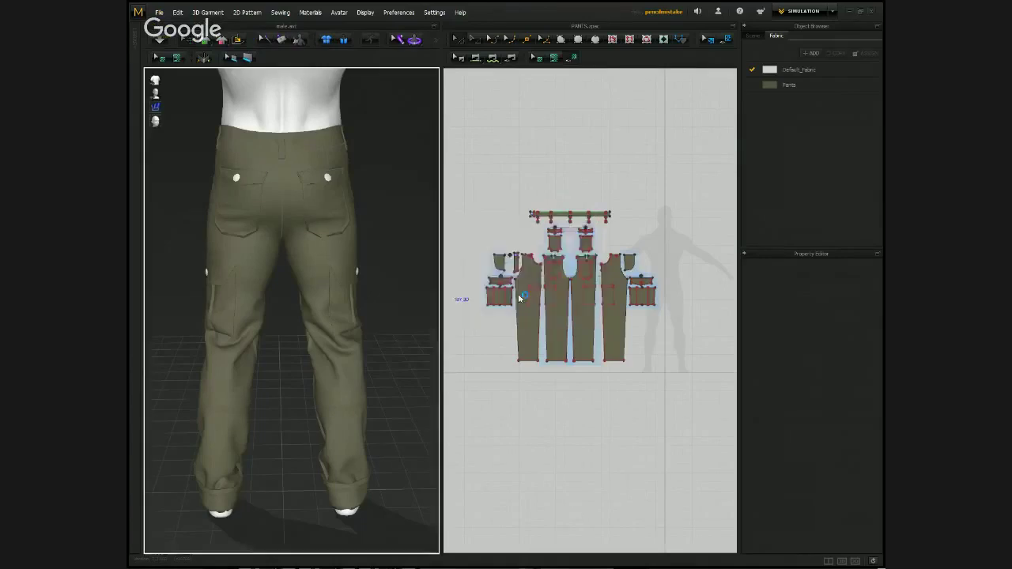
{"action": "left_click", "coordinate": [614, 371]}
{"action": "left_click", "coordinate": [518, 287]}
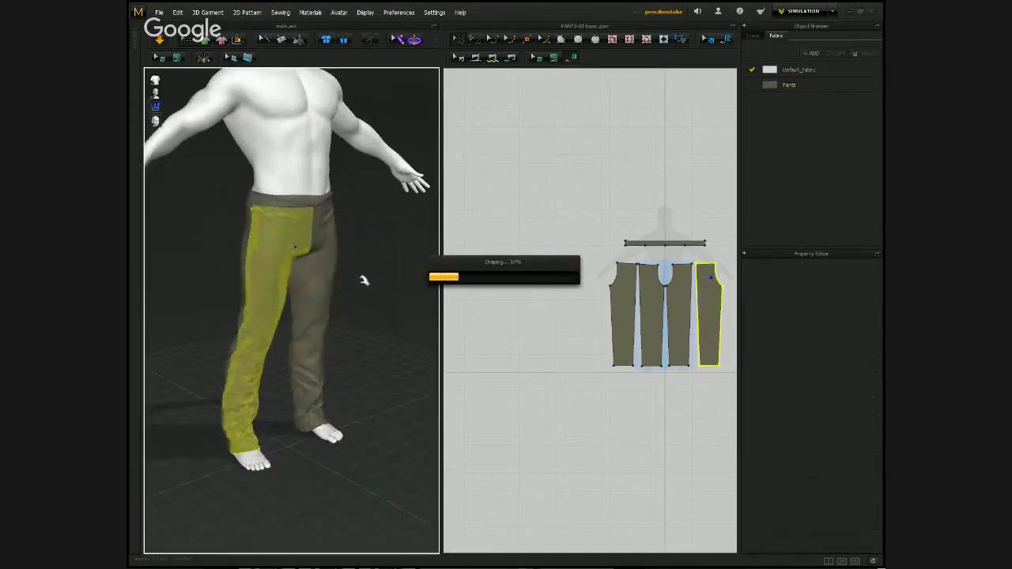
Examine the simple base pants from the front and side, along with their four leg patterns and waistband.
{"action": "right_click_drag", "start_coordinate": [364, 287], "coordinate": [400, 264]}
{"action": "scroll", "coordinate": [601, 314], "scroll_direction": "up", "scroll_amount": 3}
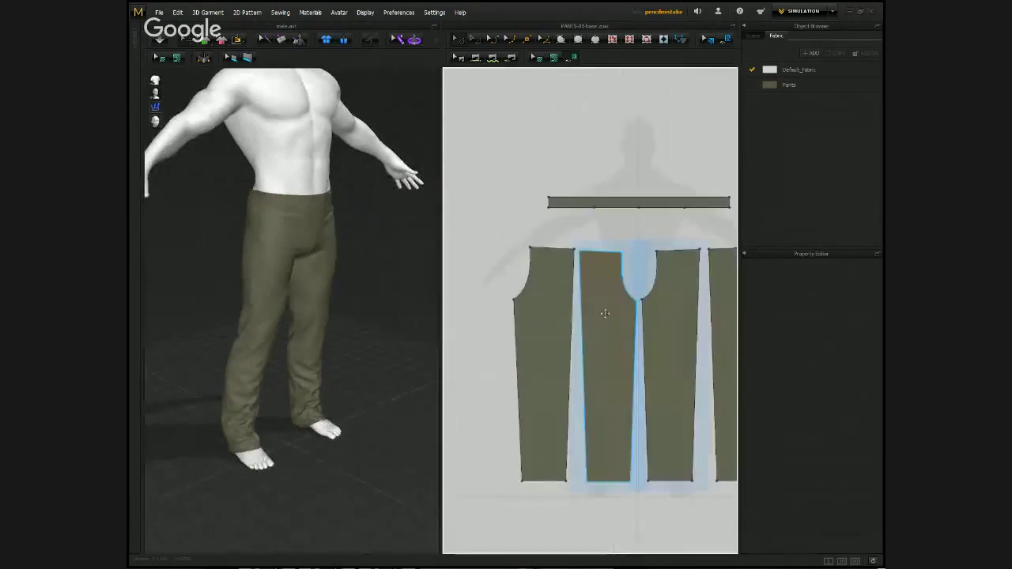
{"action": "scroll", "coordinate": [600, 312], "scroll_direction": "down", "scroll_amount": 4}
{"action": "right_click_drag", "start_coordinate": [390, 267], "coordinate": [371, 254]}
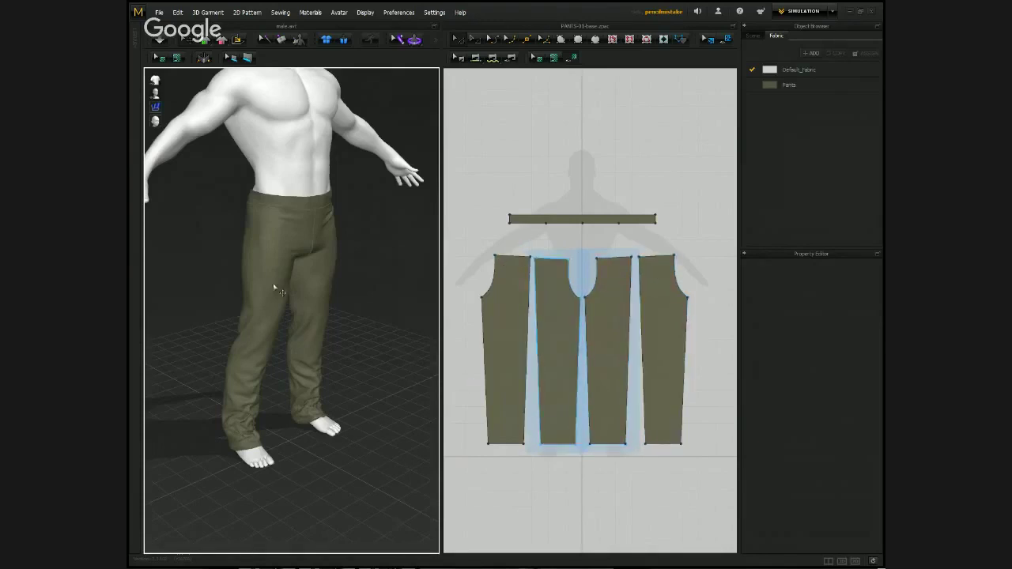
{"action": "right_click_drag", "start_coordinate": [242, 280], "coordinate": [386, 303]}
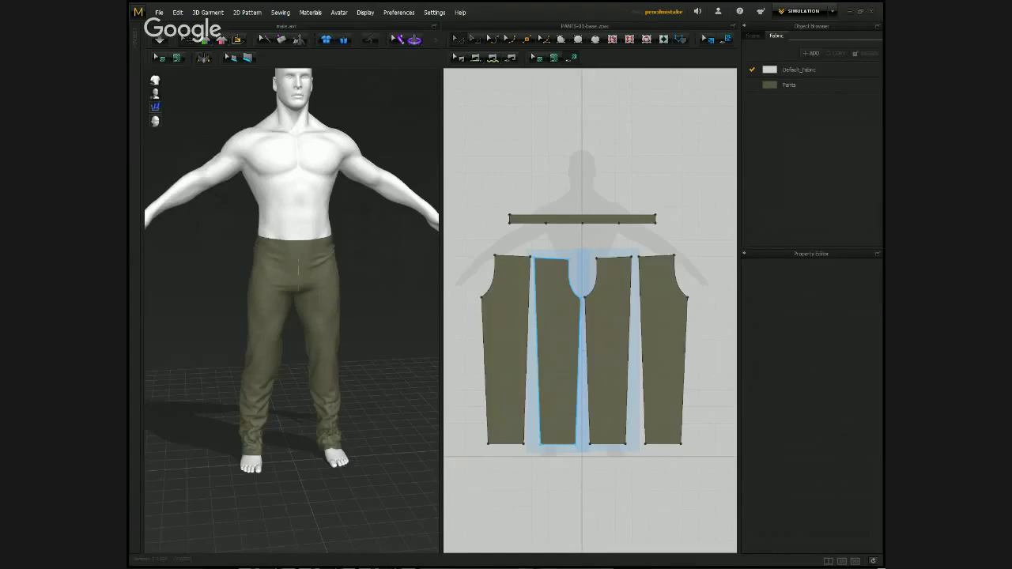
{"action": "right_click_drag", "start_coordinate": [264, 406], "coordinate": [342, 400]}
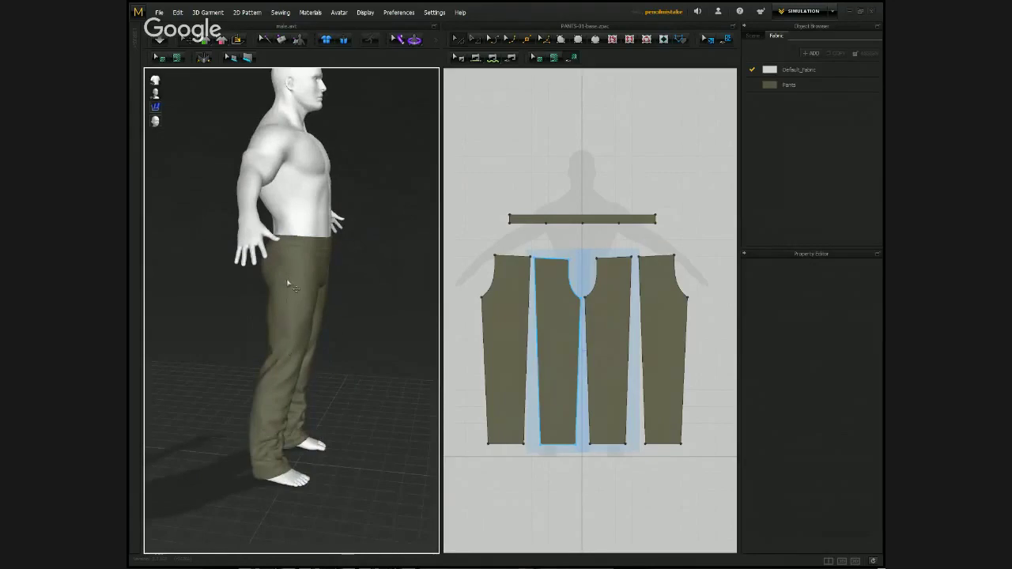
Examine the base pants on the avatar up close, from the three-quarter front view and from the back.
{"action": "right_click_drag", "start_coordinate": [324, 261], "coordinate": [303, 289]}
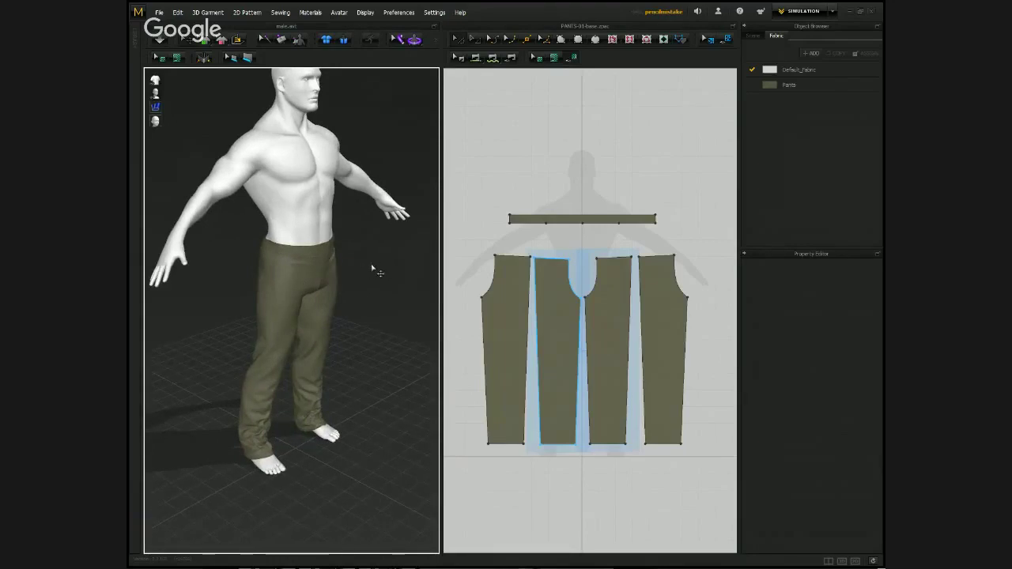
{"action": "mouse_move", "coordinate": [375, 269]}
{"action": "right_mouse_down"}
{"action": "mouse_move", "coordinate": [389, 261]}
{"action": "mouse_move", "coordinate": [397, 273]}
{"action": "mouse_move", "coordinate": [380, 270]}
{"action": "mouse_move", "coordinate": [361, 305]}
{"action": "mouse_move", "coordinate": [350, 293]}
{"action": "mouse_move", "coordinate": [378, 275]}
{"action": "mouse_move", "coordinate": [345, 268]}
{"action": "mouse_move", "coordinate": [369, 276]}
{"action": "mouse_move", "coordinate": [350, 305]}
{"action": "mouse_move", "coordinate": [384, 286]}
{"action": "right_mouse_up"}
{"action": "scroll", "coordinate": [366, 293], "scroll_direction": "up", "scroll_amount": 3}
{"action": "scroll", "coordinate": [360, 289], "scroll_direction": "down", "scroll_amount": 3}
{"action": "scroll", "coordinate": [374, 276], "scroll_direction": "up", "scroll_amount": 3}
{"action": "scroll", "coordinate": [373, 276], "scroll_direction": "down", "scroll_amount": 3}
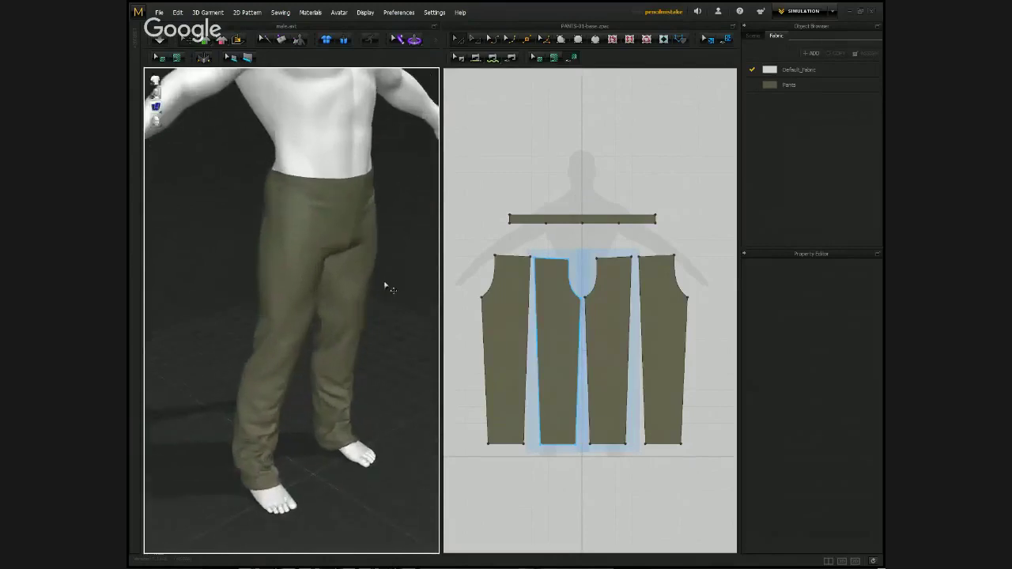
{"action": "scroll", "coordinate": [384, 284], "scroll_direction": "up", "scroll_amount": 3}
{"action": "key", "text": "0"}
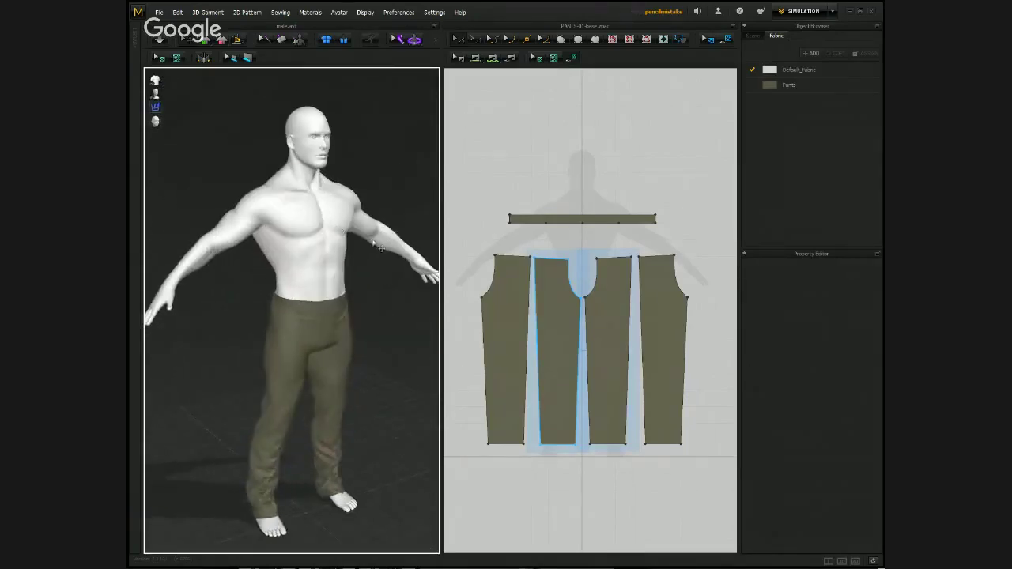
{"action": "key", "text": "8"}
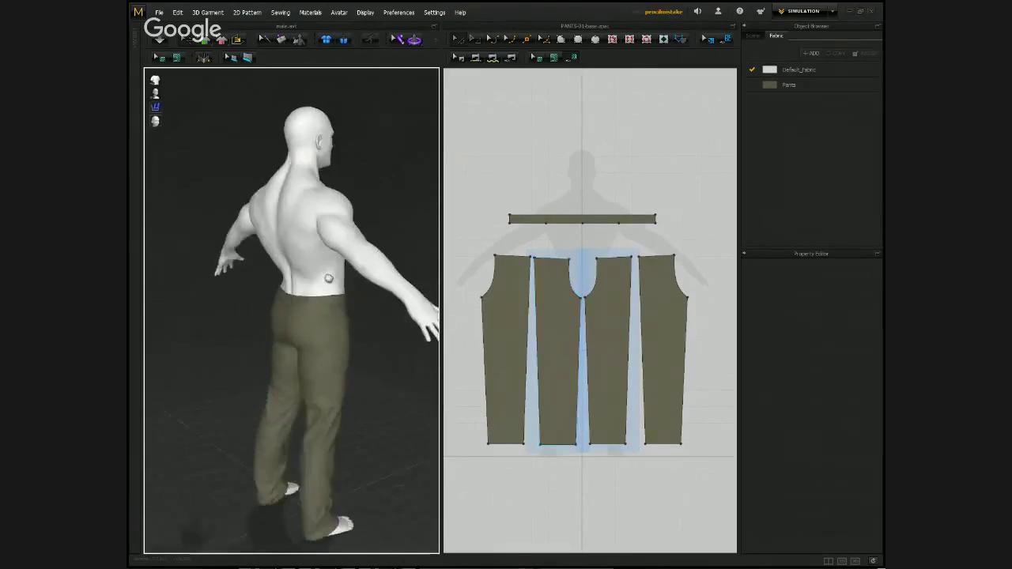
{"action": "right_click_drag", "start_coordinate": [365, 287], "coordinate": [340, 202]}
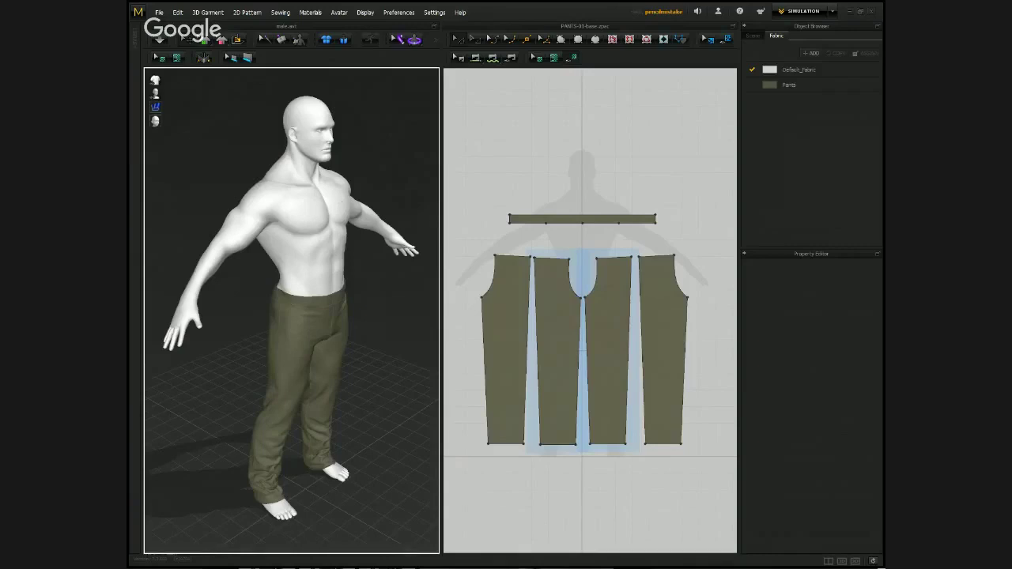
Switch to the web browser, return to the CGSociety portfolio overview and open the project "Metal Gear Online: Vests".
{"action": "key", "text": "alt+Tab"}
{"action": "scroll", "coordinate": [725, 287], "scroll_direction": "up", "scroll_amount": 5}
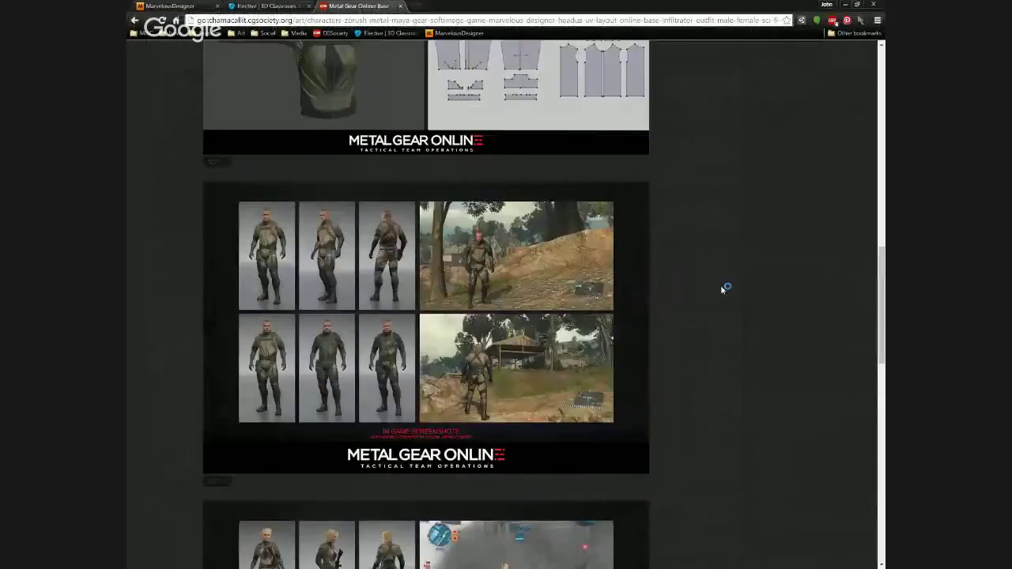
{"action": "left_click", "coordinate": [550, 217]}
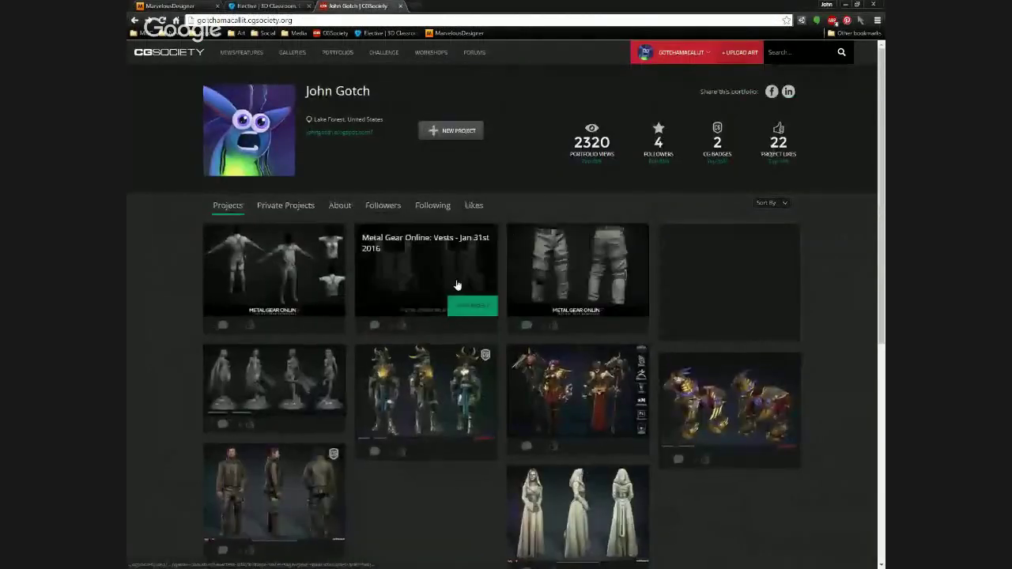
{"action": "left_click", "coordinate": [451, 272]}
Examine the vest renders and the pouch and backpack pattern layouts in the Metal Gear Online: Vests project.
{"action": "scroll", "coordinate": [460, 245], "scroll_direction": "down", "scroll_amount": 15}
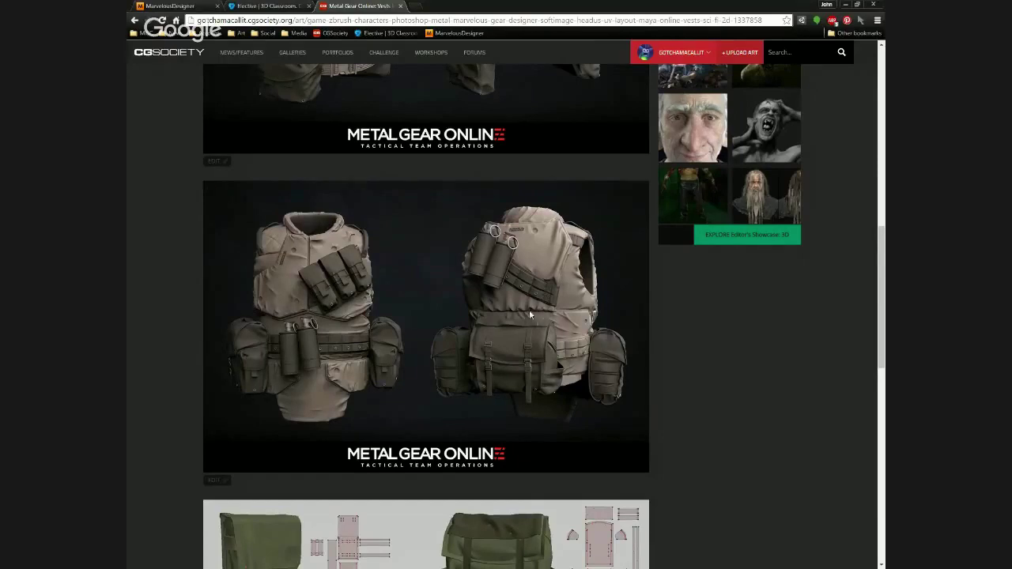
{"action": "scroll", "coordinate": [663, 299], "scroll_direction": "up", "scroll_amount": 2}
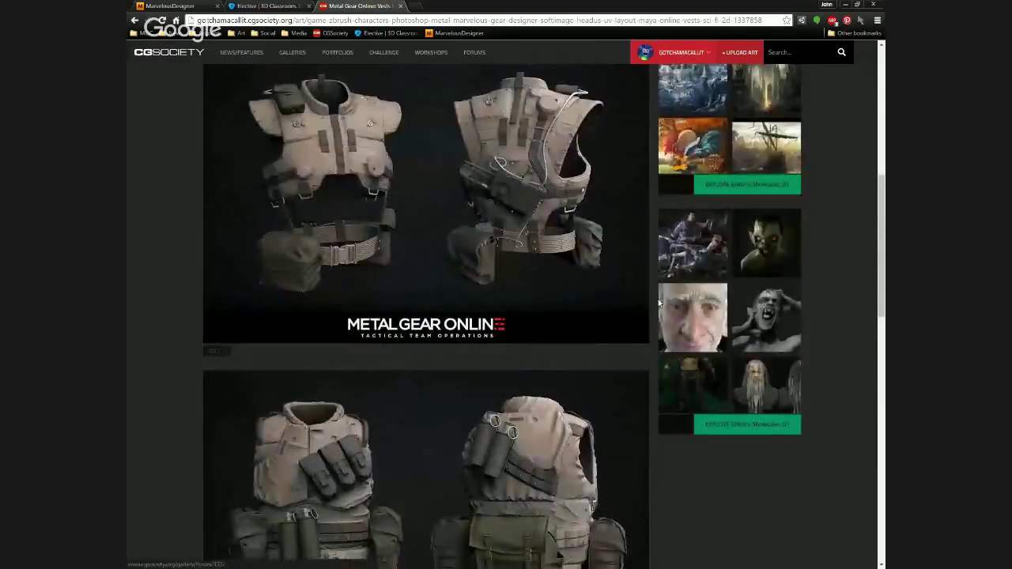
{"action": "scroll", "coordinate": [652, 298], "scroll_direction": "down", "scroll_amount": 2}
{"action": "scroll", "coordinate": [643, 294], "scroll_direction": "up", "scroll_amount": 1}
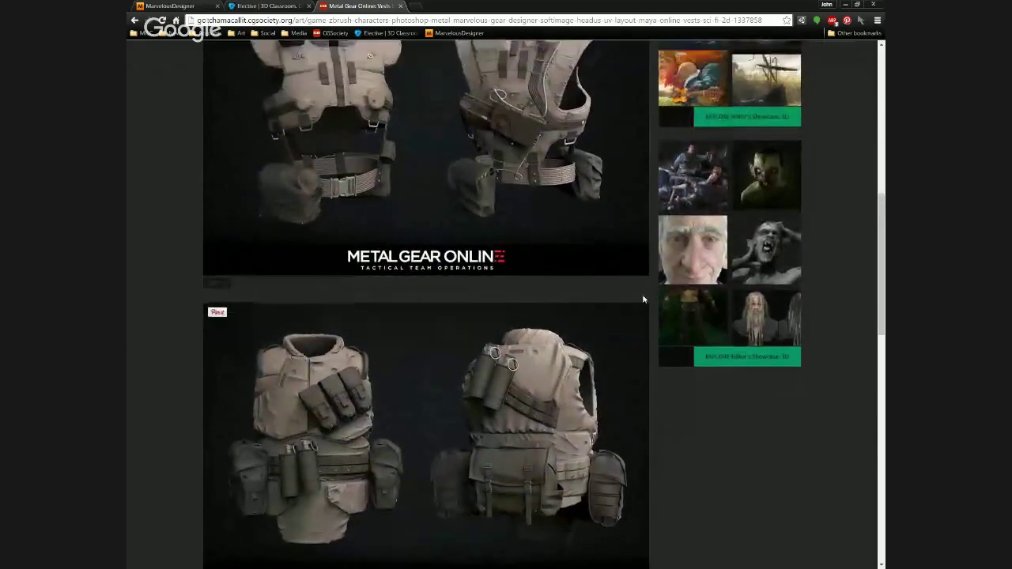
{"action": "scroll", "coordinate": [642, 299], "scroll_direction": "up", "scroll_amount": 1}
{"action": "scroll", "coordinate": [634, 297], "scroll_direction": "up", "scroll_amount": 1}
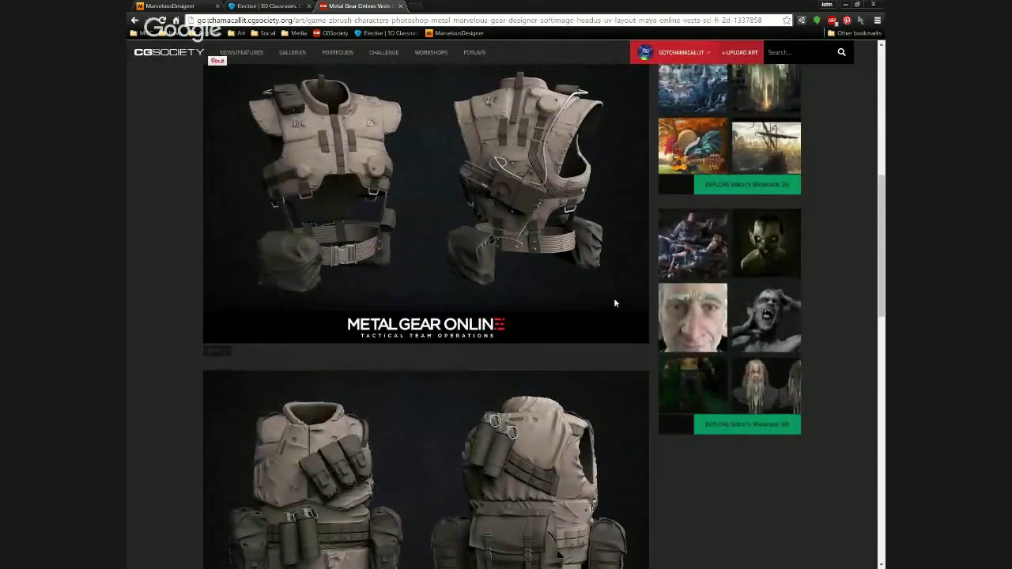
{"action": "scroll", "coordinate": [613, 300], "scroll_direction": "down", "scroll_amount": 2}
{"action": "scroll", "coordinate": [625, 297], "scroll_direction": "down", "scroll_amount": 1}
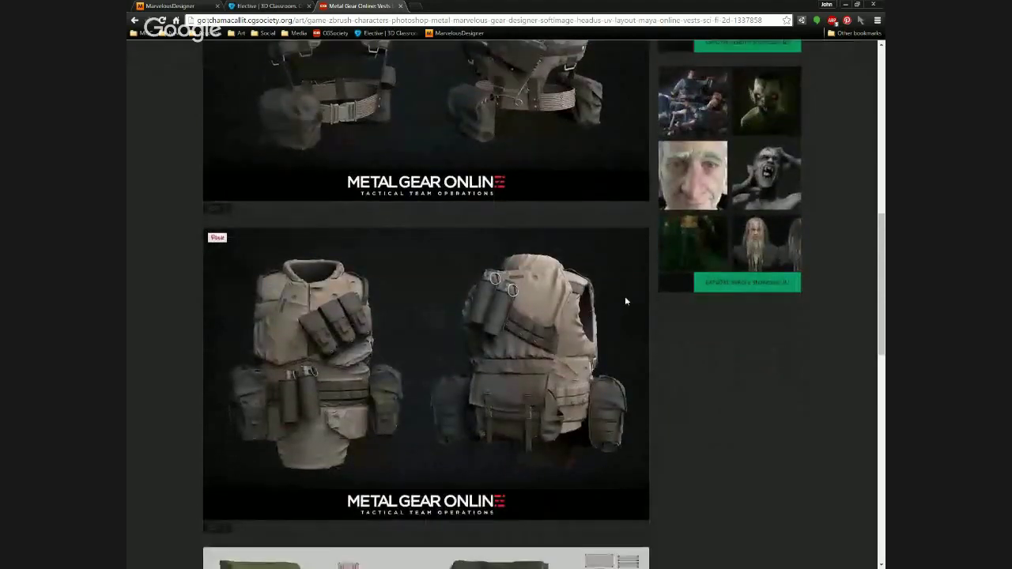
{"action": "scroll", "coordinate": [625, 301], "scroll_direction": "down", "scroll_amount": 4}
{"action": "scroll", "coordinate": [656, 299], "scroll_direction": "up", "scroll_amount": 1}
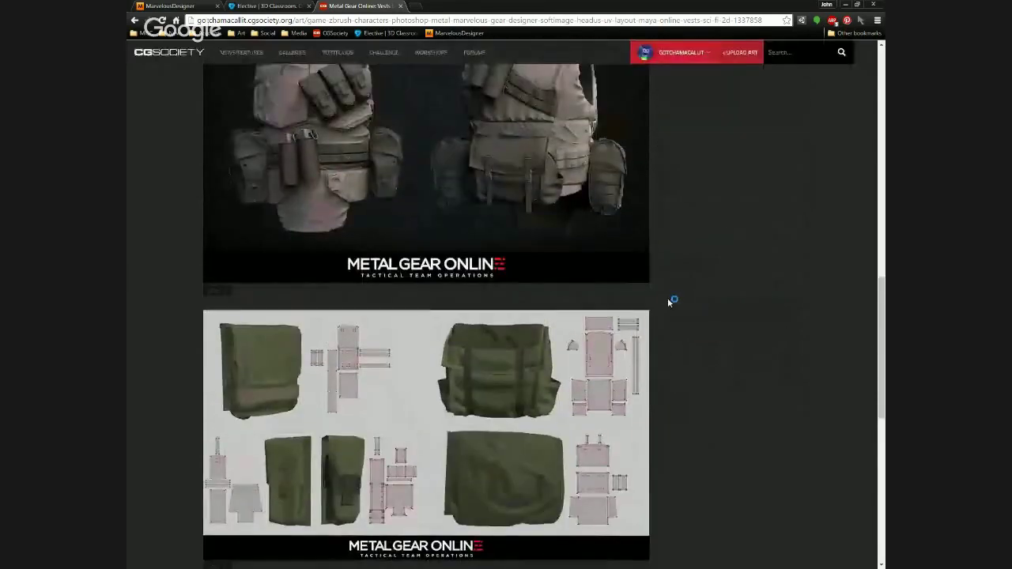
{"action": "scroll", "coordinate": [669, 300], "scroll_direction": "up", "scroll_amount": 10}
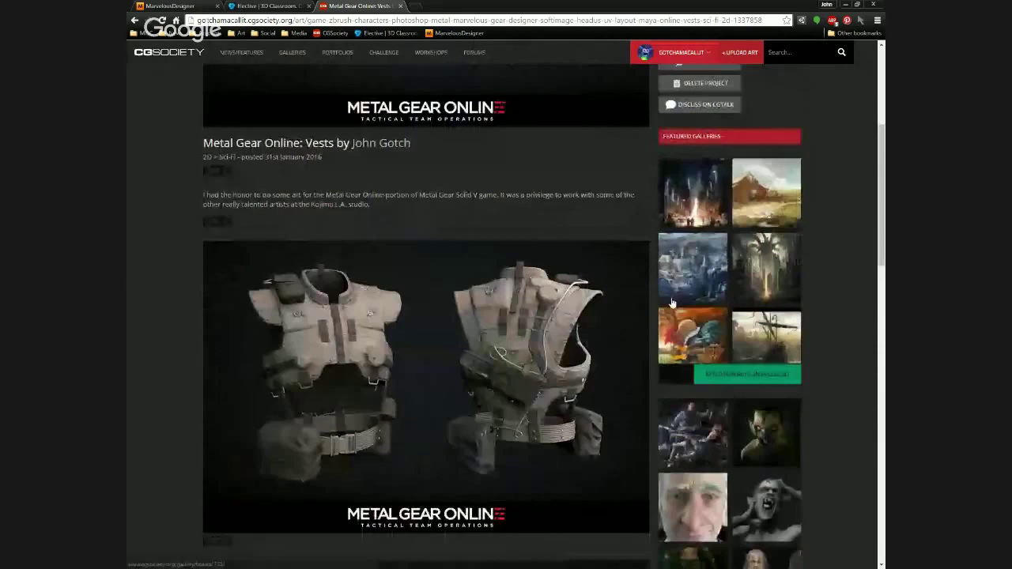
{"action": "scroll", "coordinate": [671, 303], "scroll_direction": "up", "scroll_amount": 1}
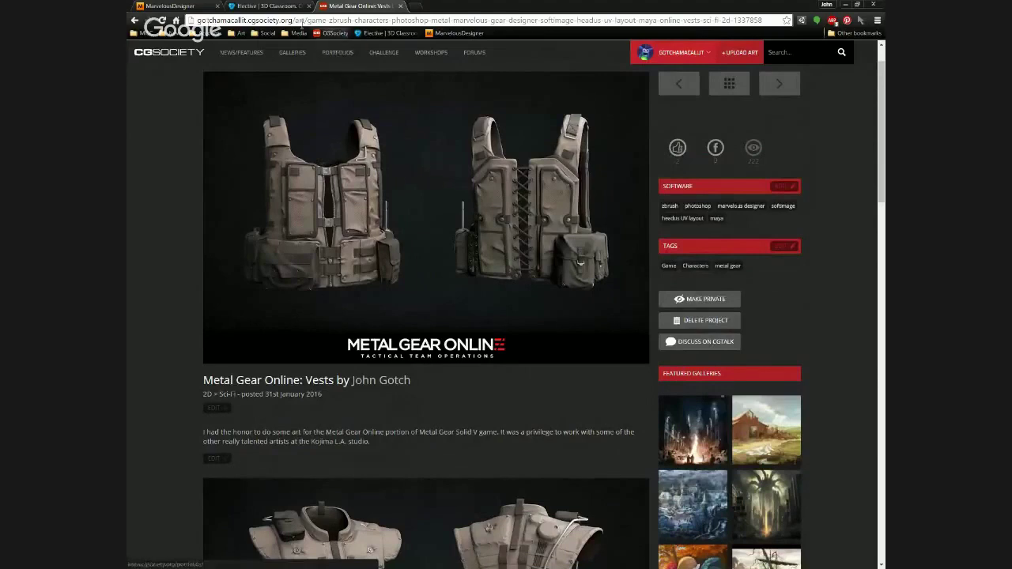
{"action": "scroll", "coordinate": [319, 127], "scroll_direction": "up", "scroll_amount": 1}
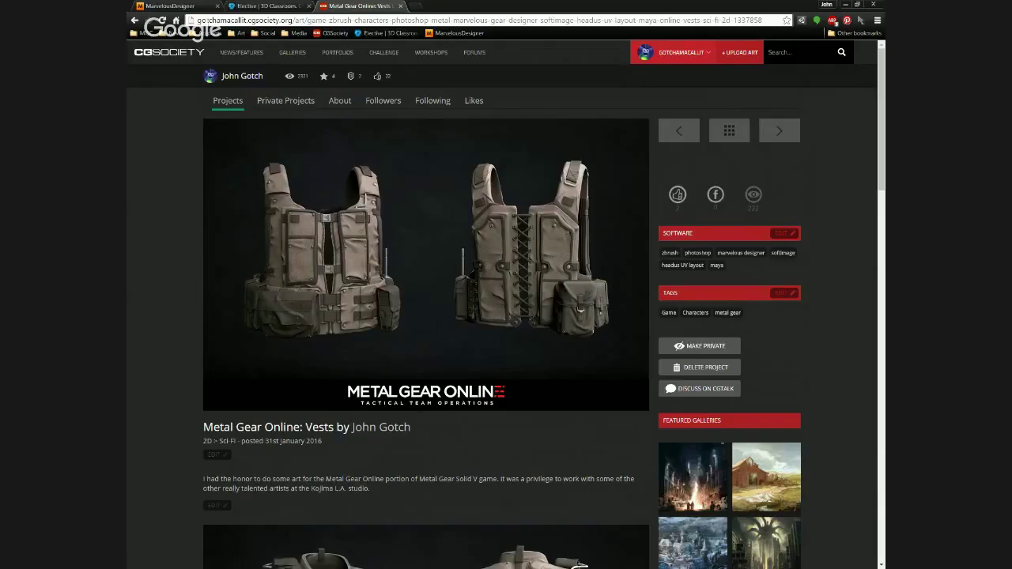
Switch back to Marvelous Designer and inspect the base pants' waist, side and front along with their 2D patterns.
{"action": "key", "text": "alt+Tab"}
{"action": "right_click_drag", "start_coordinate": [378, 452], "coordinate": [388, 335]}
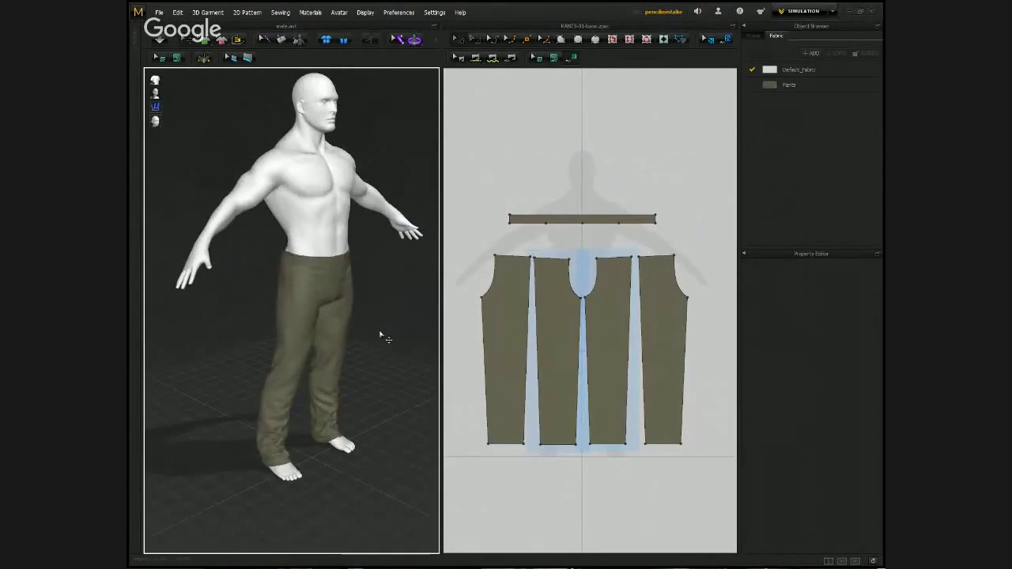
{"action": "right_click_drag", "start_coordinate": [381, 336], "coordinate": [427, 325]}
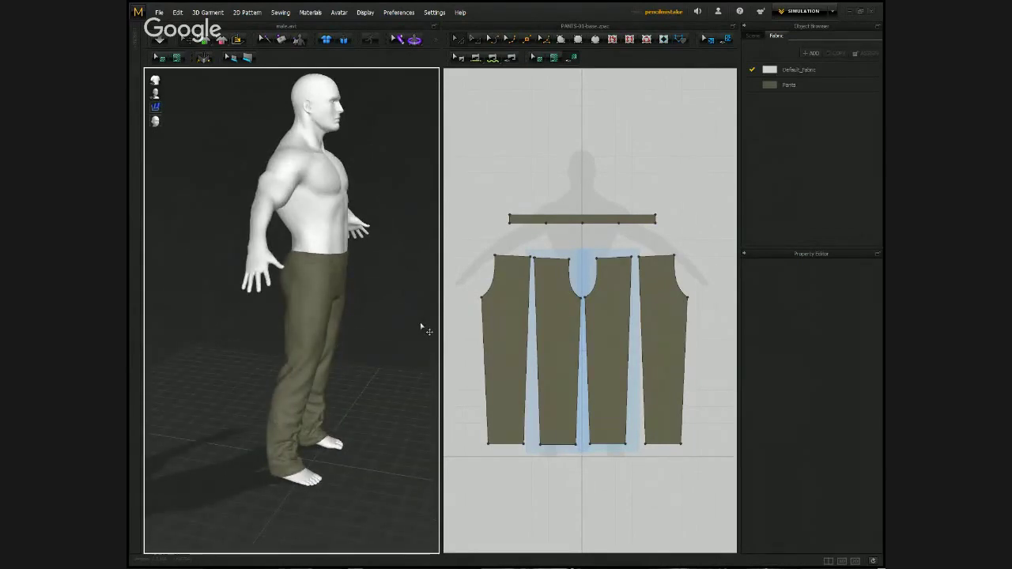
{"action": "right_click_drag", "start_coordinate": [420, 328], "coordinate": [381, 337]}
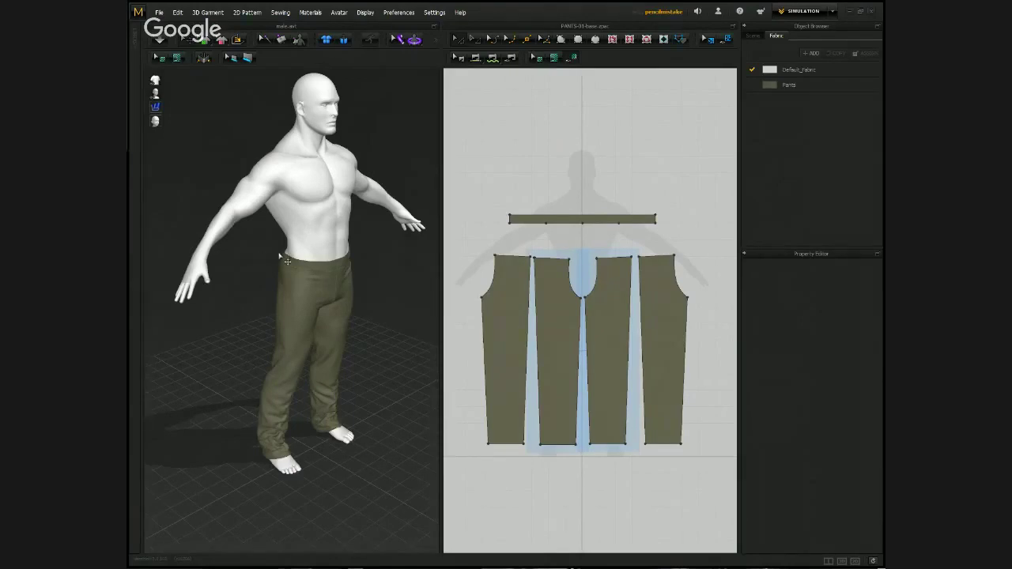
{"action": "right_click_drag", "start_coordinate": [294, 257], "coordinate": [285, 250]}
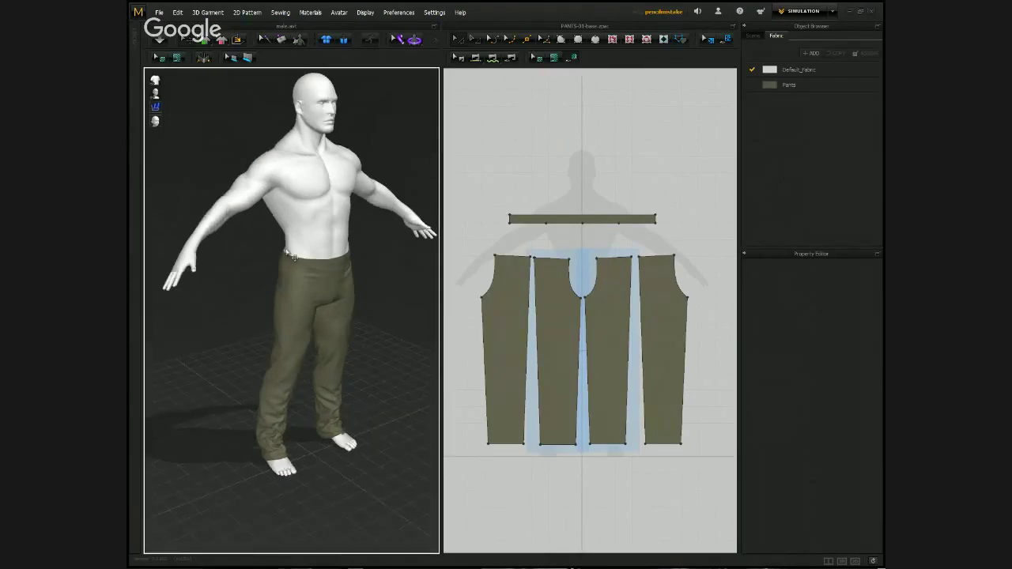
{"action": "right_click_drag", "start_coordinate": [340, 300], "coordinate": [372, 301]}
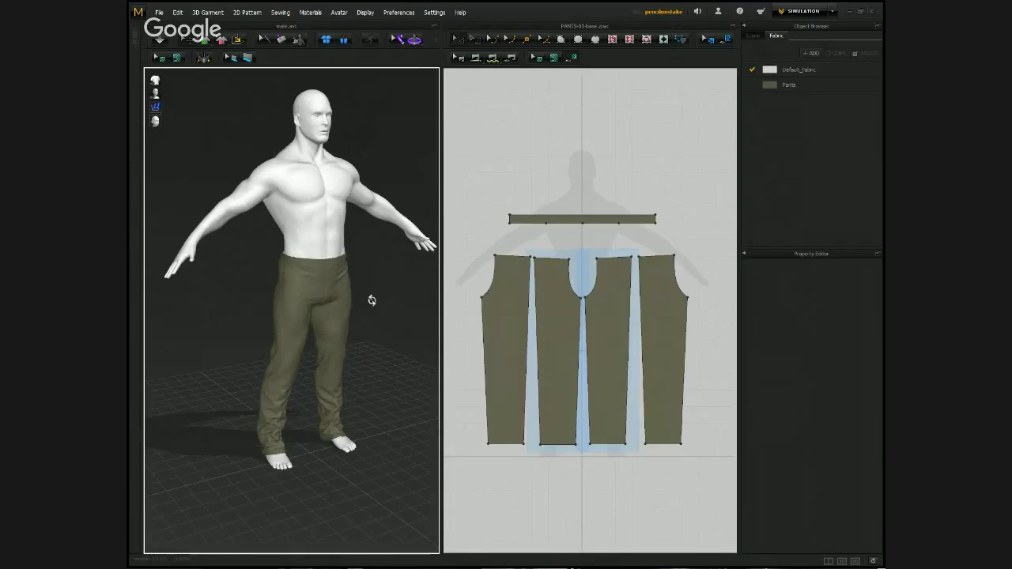
{"action": "scroll", "coordinate": [646, 310], "scroll_direction": "up", "scroll_amount": 3}
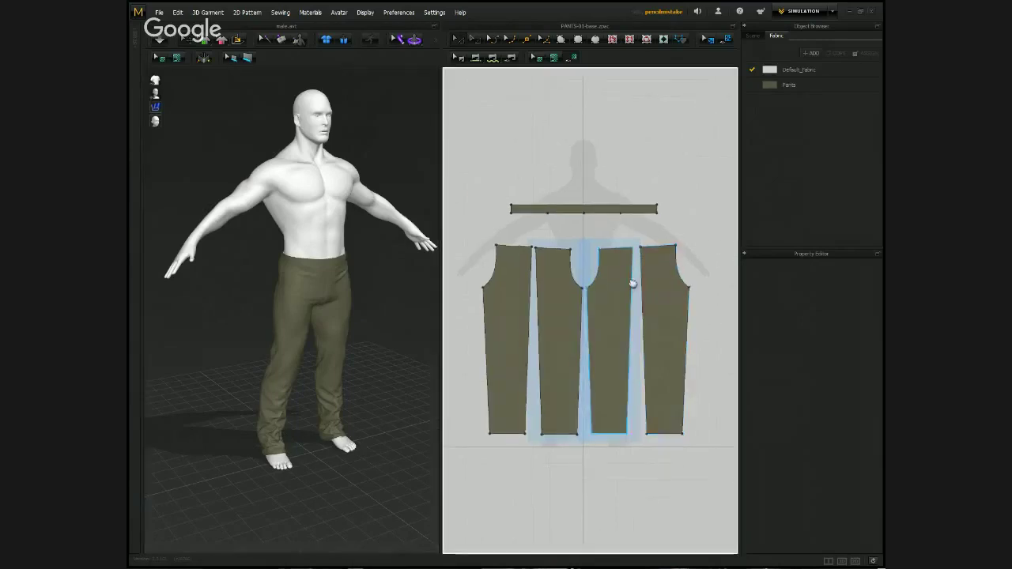
{"action": "scroll", "coordinate": [570, 204], "scroll_direction": "down", "scroll_amount": 2}
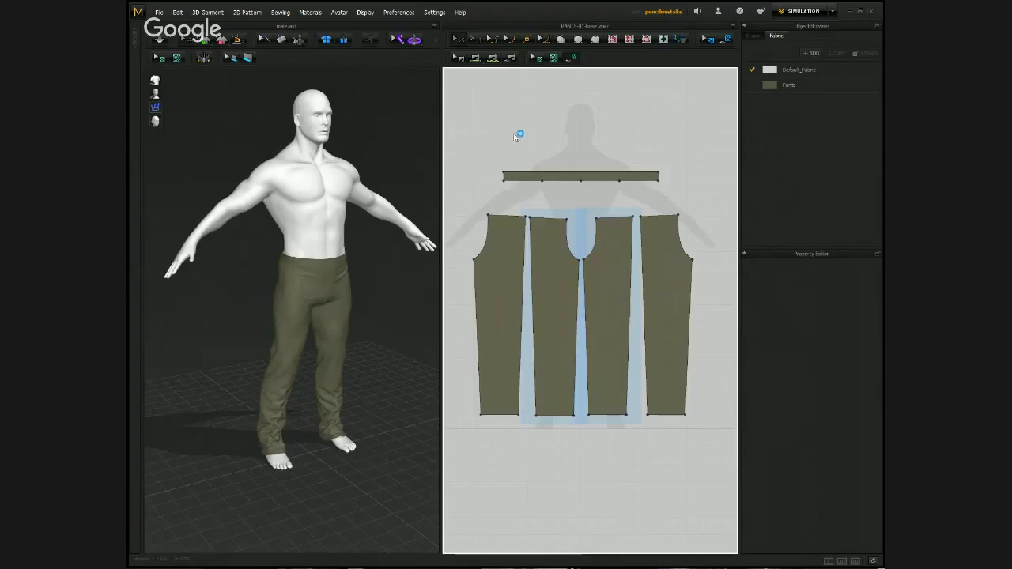
Look up the file formats available for adding an import, such as OBJ, without importing anything.
{"action": "left_click", "coordinate": [159, 13]}
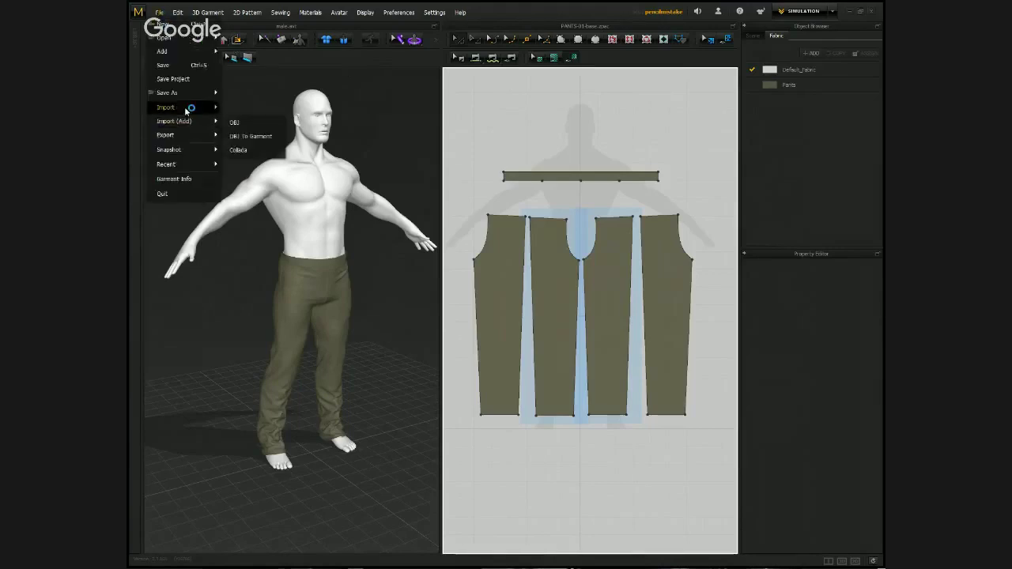
{"action": "mouse_move", "coordinate": [189, 122]}
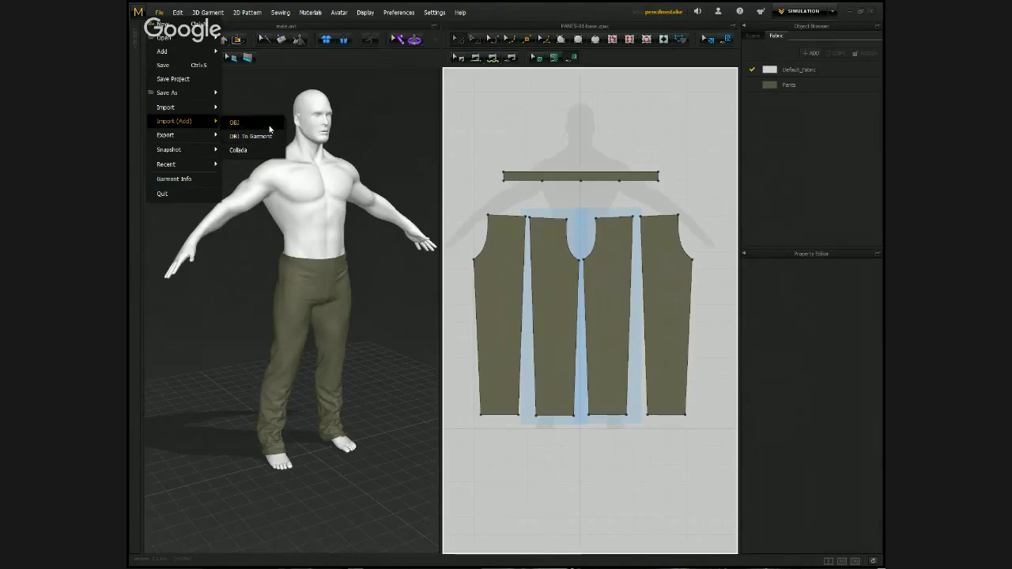
{"action": "left_click", "coordinate": [386, 139]}
{"action": "right_click_drag", "start_coordinate": [363, 142], "coordinate": [361, 158]}
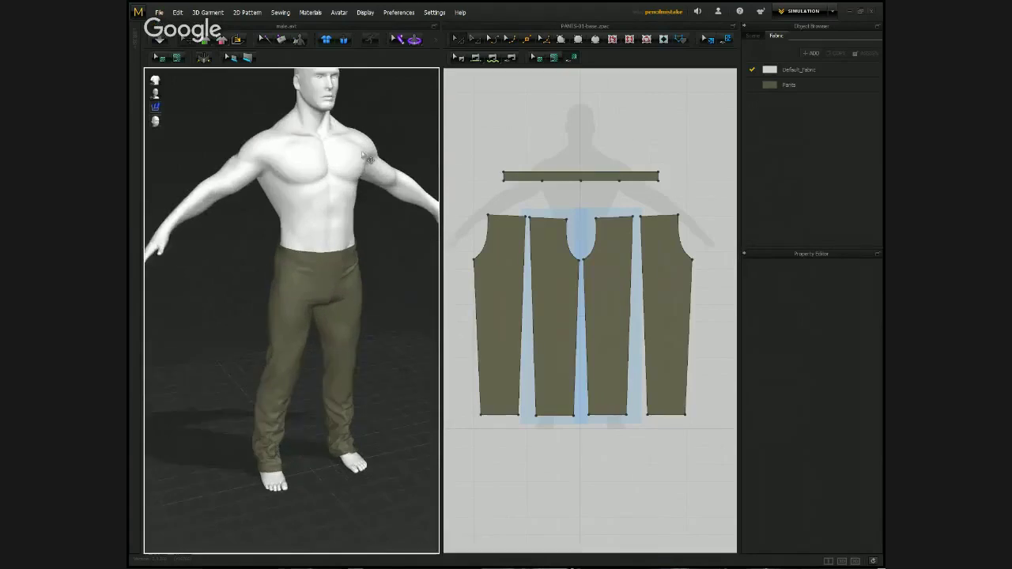
{"action": "scroll", "coordinate": [360, 162], "scroll_direction": "down", "scroll_amount": 1}
{"action": "scroll", "coordinate": [356, 168], "scroll_direction": "up", "scroll_amount": 2}
{"action": "scroll", "coordinate": [348, 161], "scroll_direction": "down", "scroll_amount": 2}
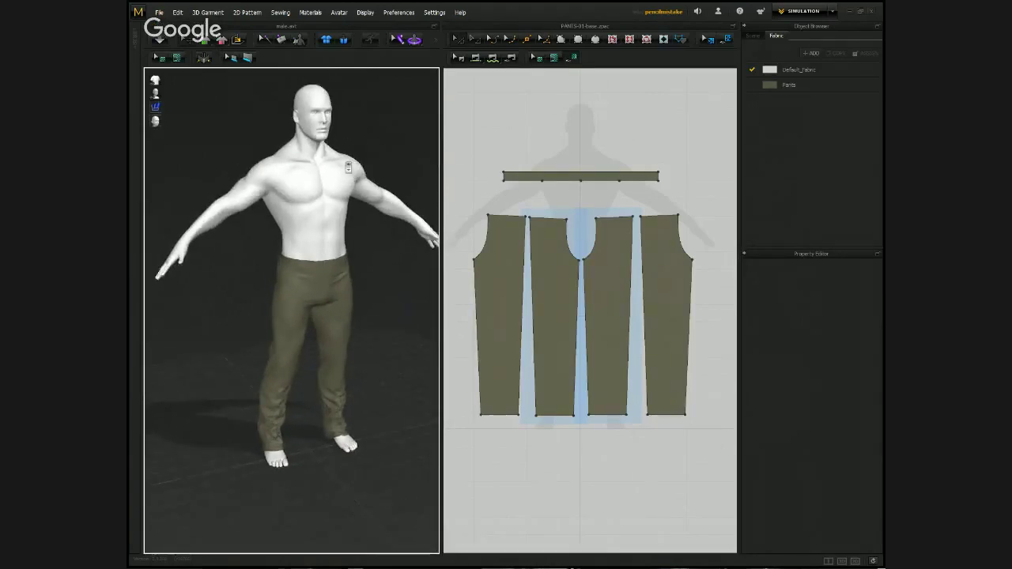
{"action": "right_click_drag", "start_coordinate": [353, 201], "coordinate": [374, 203]}
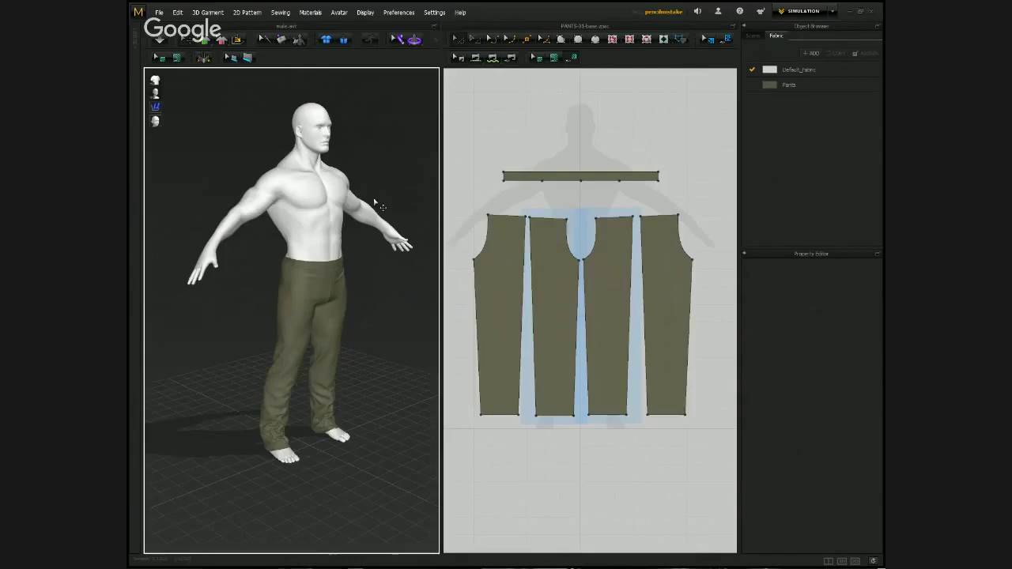
{"action": "scroll", "coordinate": [376, 204], "scroll_direction": "down", "scroll_amount": 3}
{"action": "right_click_drag", "start_coordinate": [361, 219], "coordinate": [348, 229]}
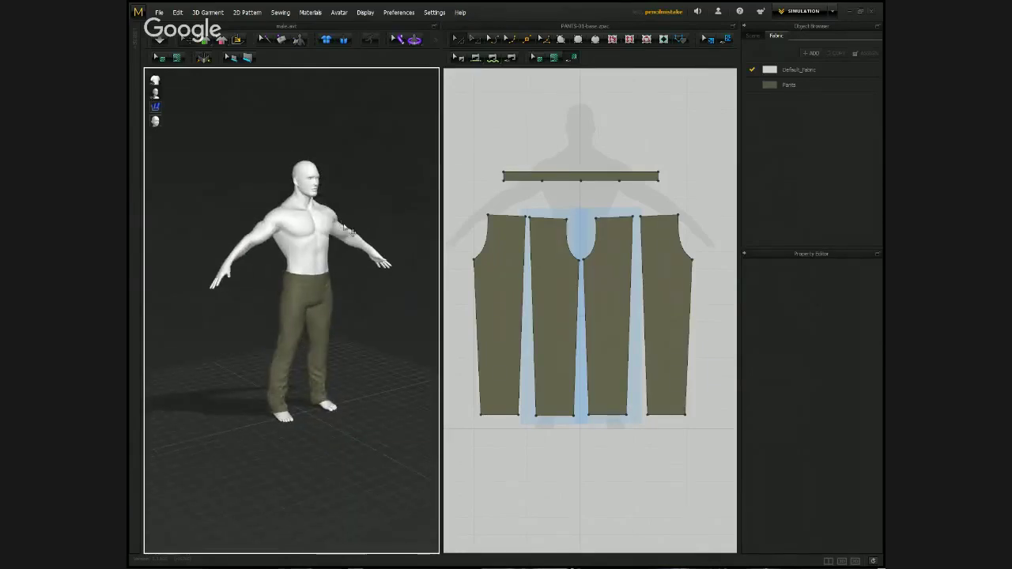
{"action": "right_click_drag", "start_coordinate": [511, 263], "coordinate": [551, 268]}
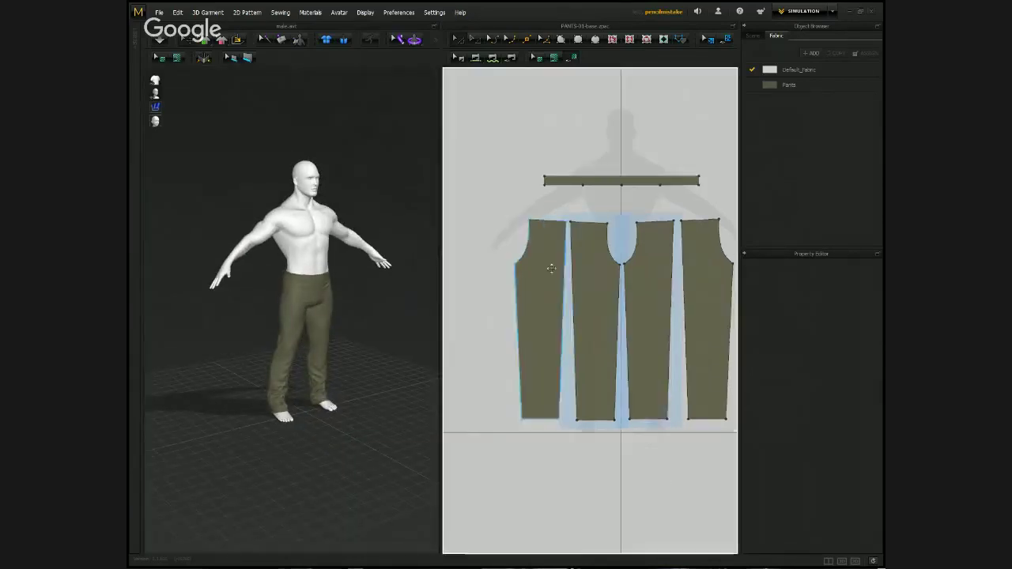
{"action": "scroll", "coordinate": [551, 268], "scroll_direction": "down", "scroll_amount": 3}
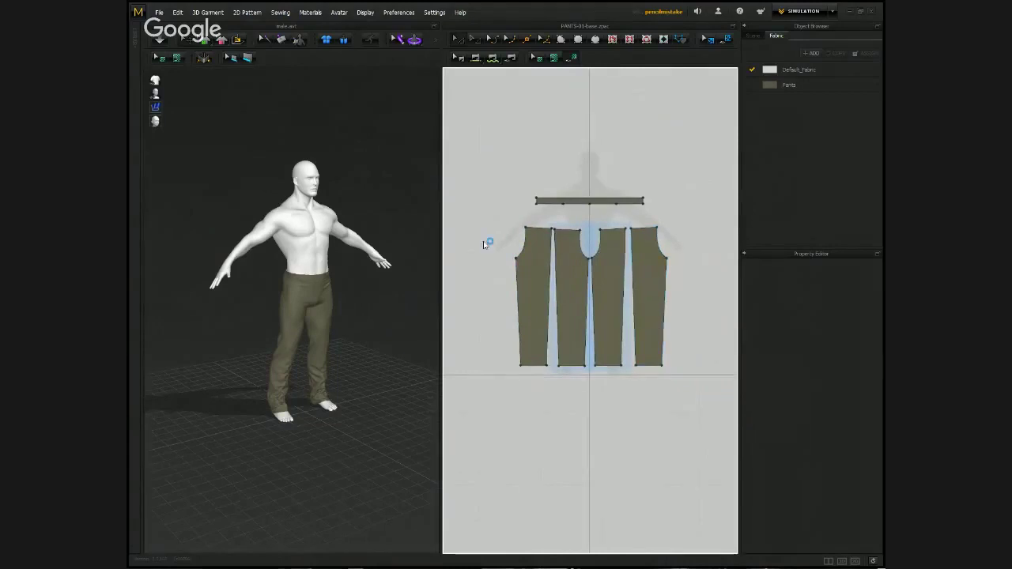
{"action": "left_click", "coordinate": [602, 361]}
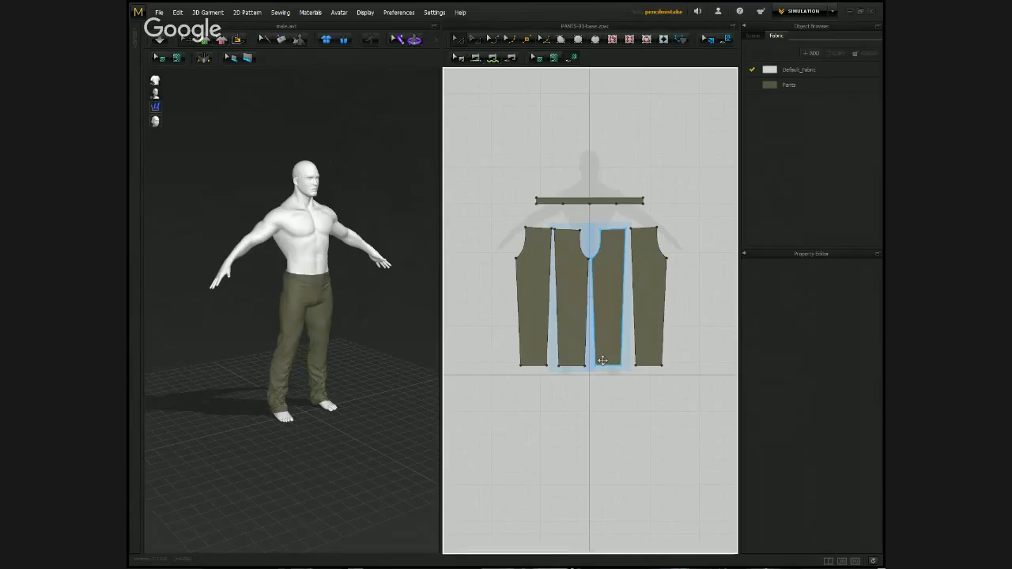
{"action": "left_click", "coordinate": [618, 447]}
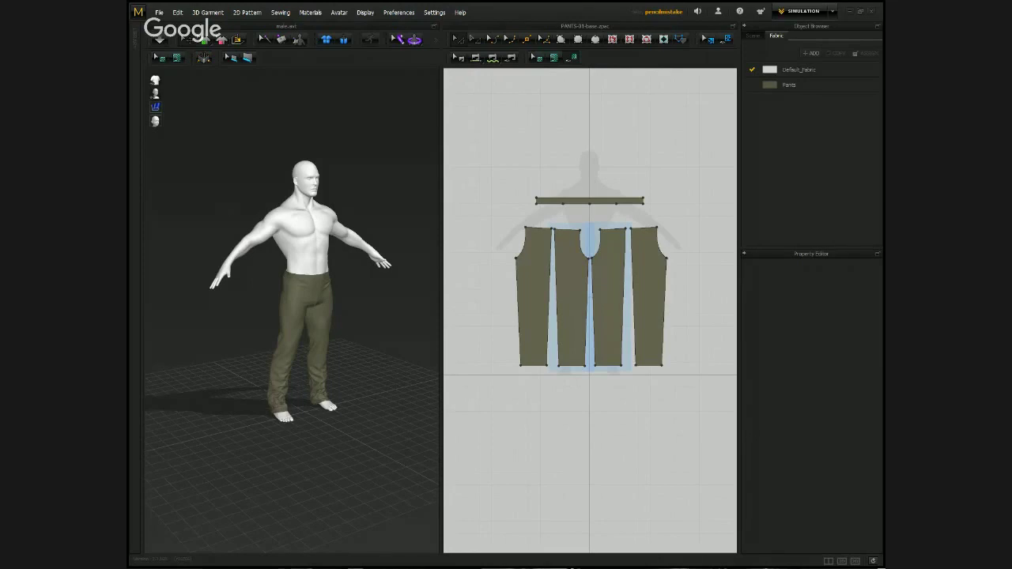
Switch to the web browser, look over the CGSociety portfolio overview and open the project "Metal Gear Online: Gear".
{"action": "key", "text": "alt+Tab"}
{"action": "scroll", "coordinate": [362, 222], "scroll_direction": "down", "scroll_amount": 10}
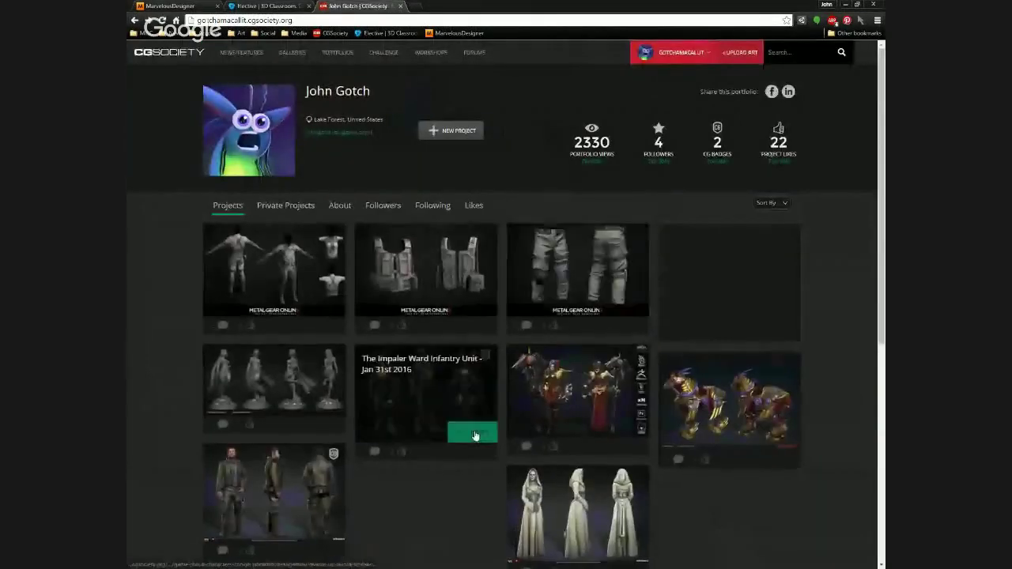
{"action": "scroll", "coordinate": [522, 398], "scroll_direction": "down", "scroll_amount": 5}
{"action": "scroll", "coordinate": [499, 350], "scroll_direction": "up", "scroll_amount": 4}
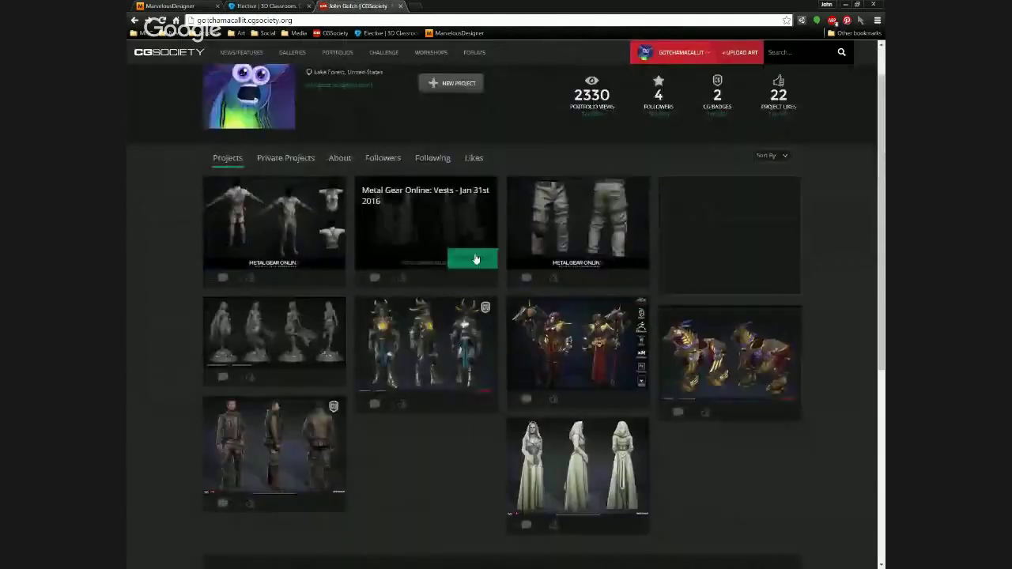
{"action": "left_click", "coordinate": [308, 229]}
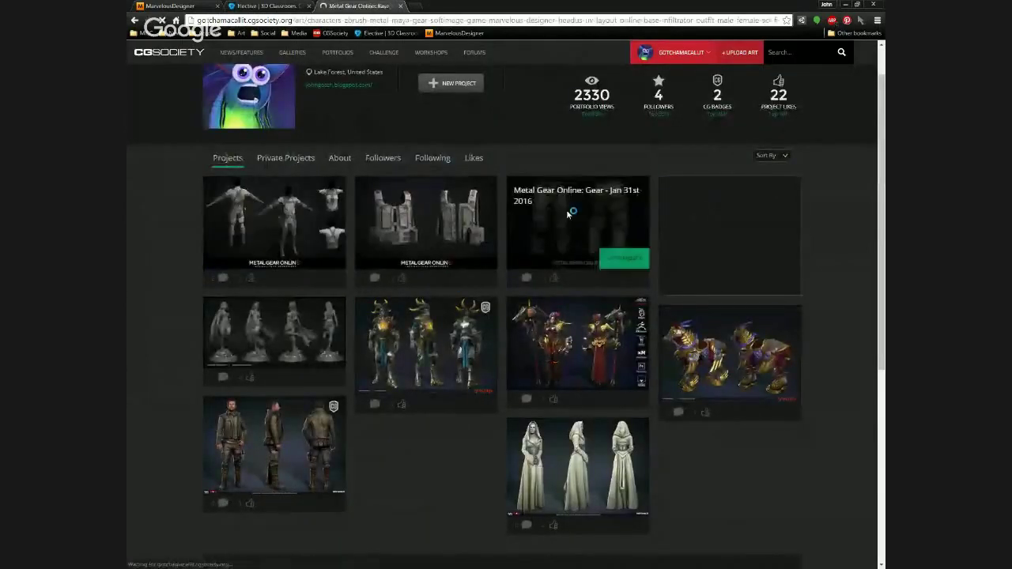
{"action": "key", "text": "alt+Left"}
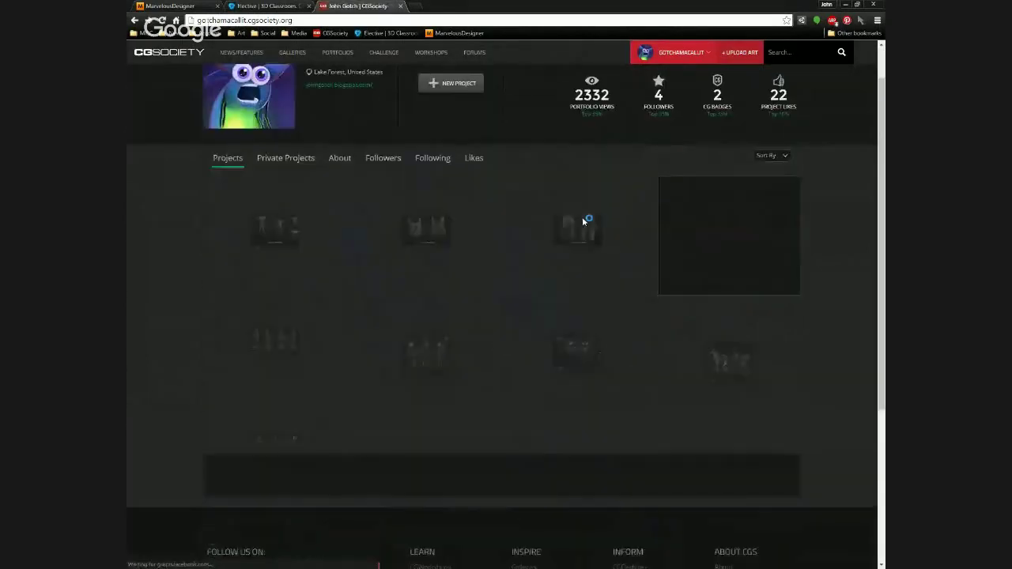
{"action": "left_click", "coordinate": [596, 221]}
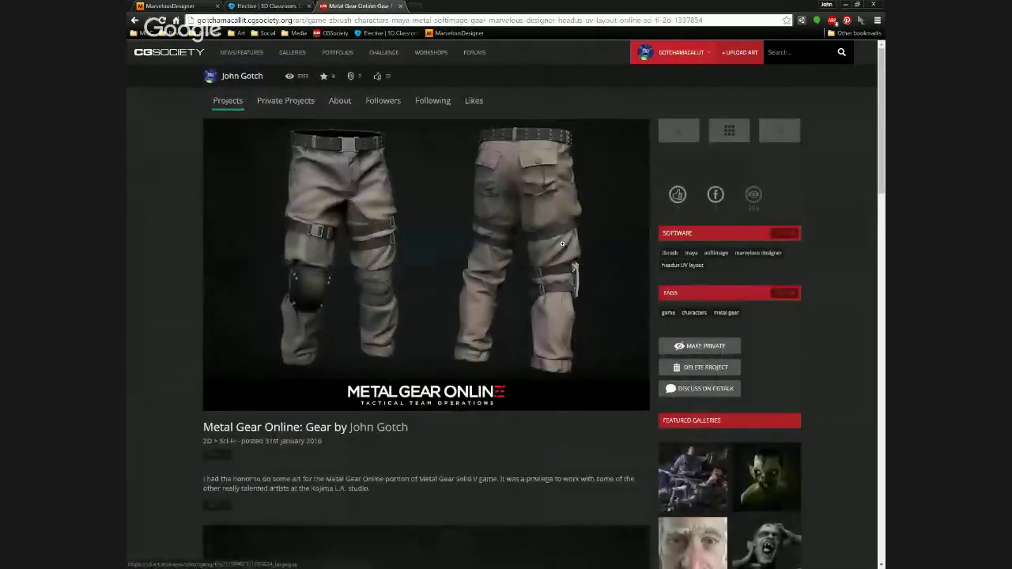
Examine the finished mask and pants renders and the hood and balaclava pattern layouts in the Metal Gear Online: Gear project.
{"action": "scroll", "coordinate": [448, 269], "scroll_direction": "down", "scroll_amount": 5}
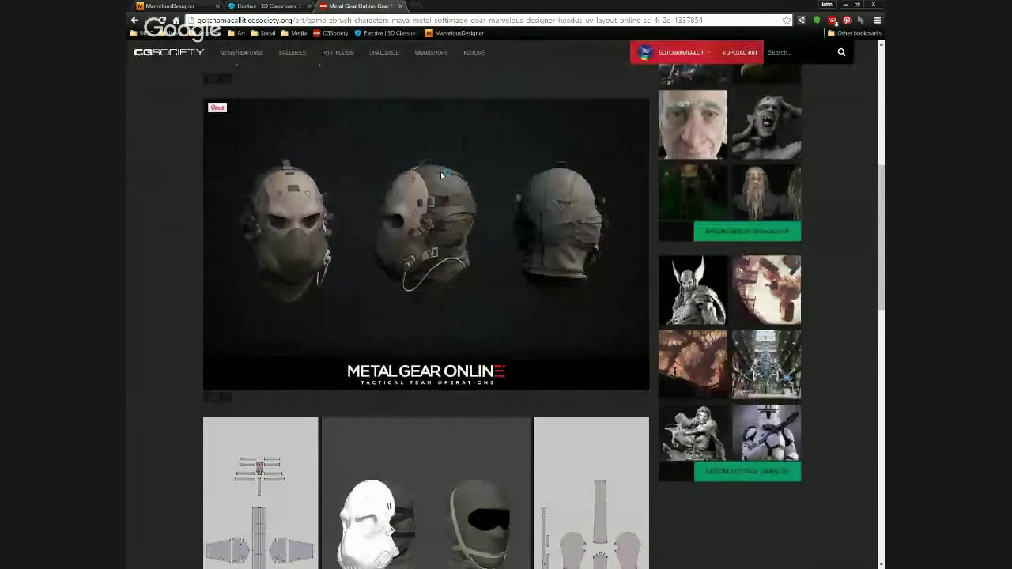
{"action": "scroll", "coordinate": [486, 244], "scroll_direction": "down", "scroll_amount": 2}
{"action": "scroll", "coordinate": [486, 243], "scroll_direction": "down", "scroll_amount": 1}
{"action": "scroll", "coordinate": [445, 237], "scroll_direction": "up", "scroll_amount": 1}
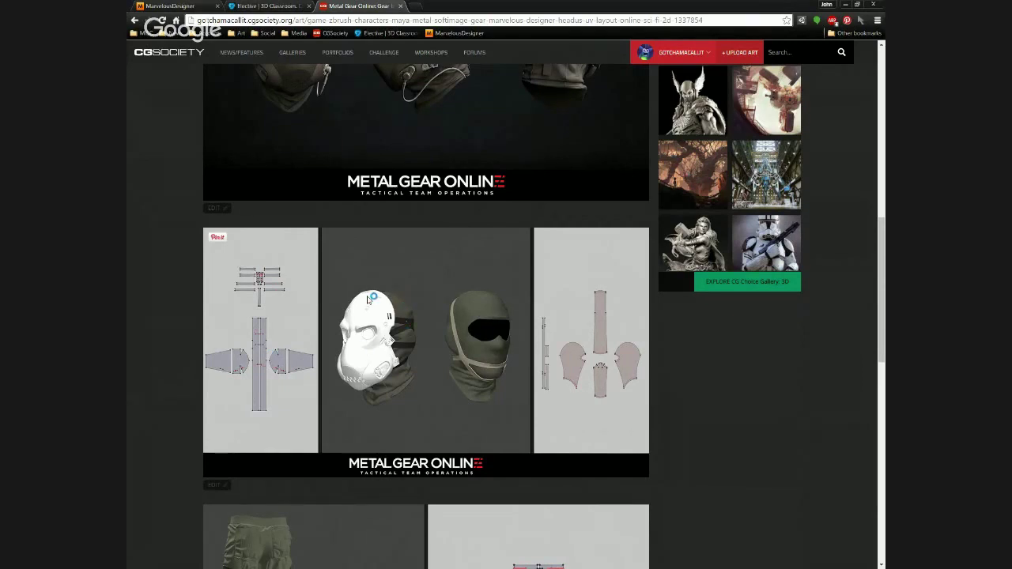
{"action": "scroll", "coordinate": [399, 296], "scroll_direction": "up", "scroll_amount": 4}
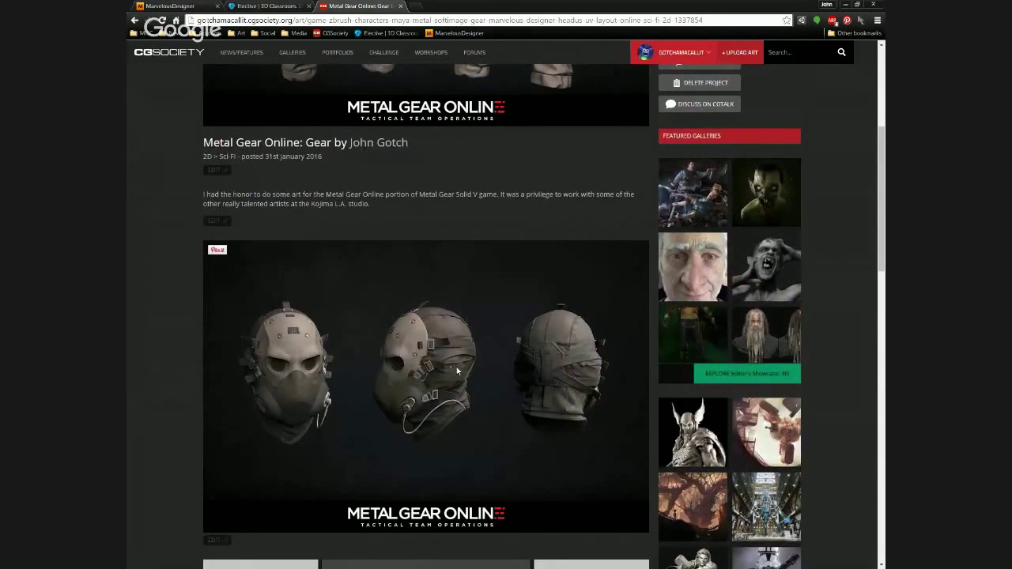
{"action": "scroll", "coordinate": [455, 378], "scroll_direction": "down", "scroll_amount": 4}
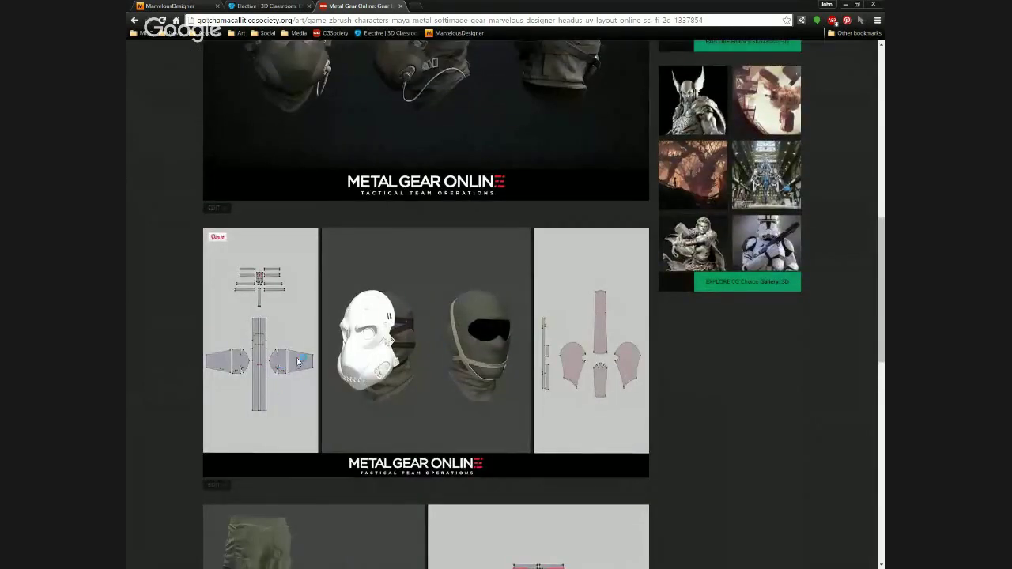
{"action": "scroll", "coordinate": [411, 360], "scroll_direction": "down", "scroll_amount": 1}
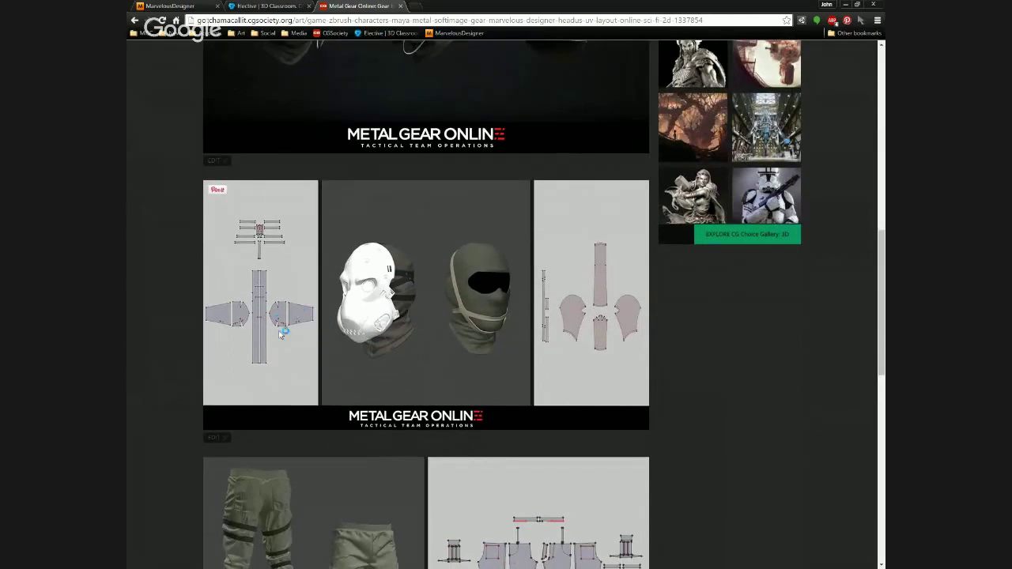
{"action": "scroll", "coordinate": [335, 328], "scroll_direction": "up", "scroll_amount": 1}
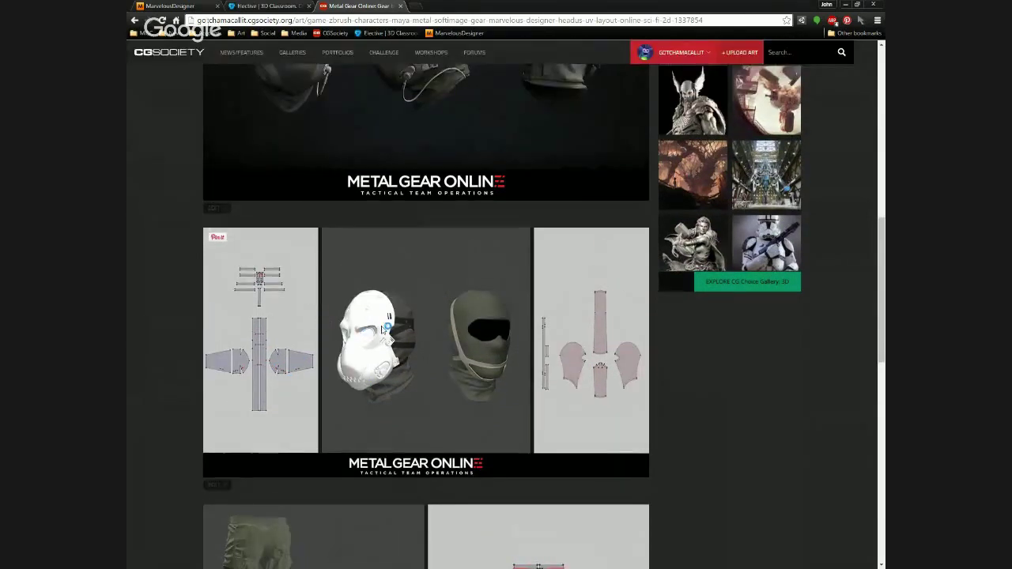
{"action": "scroll", "coordinate": [388, 327], "scroll_direction": "up", "scroll_amount": 4}
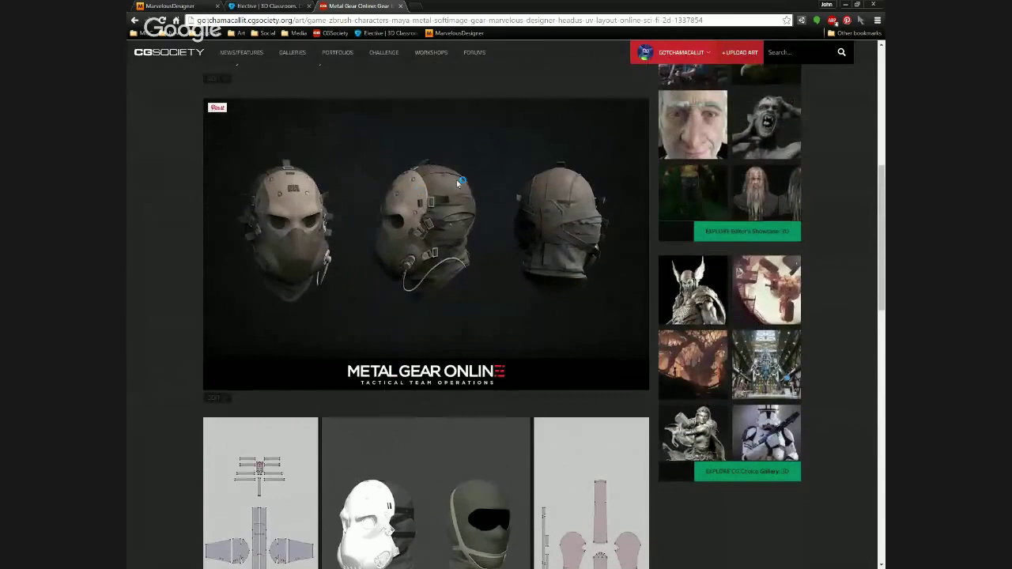
{"action": "scroll", "coordinate": [510, 242], "scroll_direction": "down", "scroll_amount": 3}
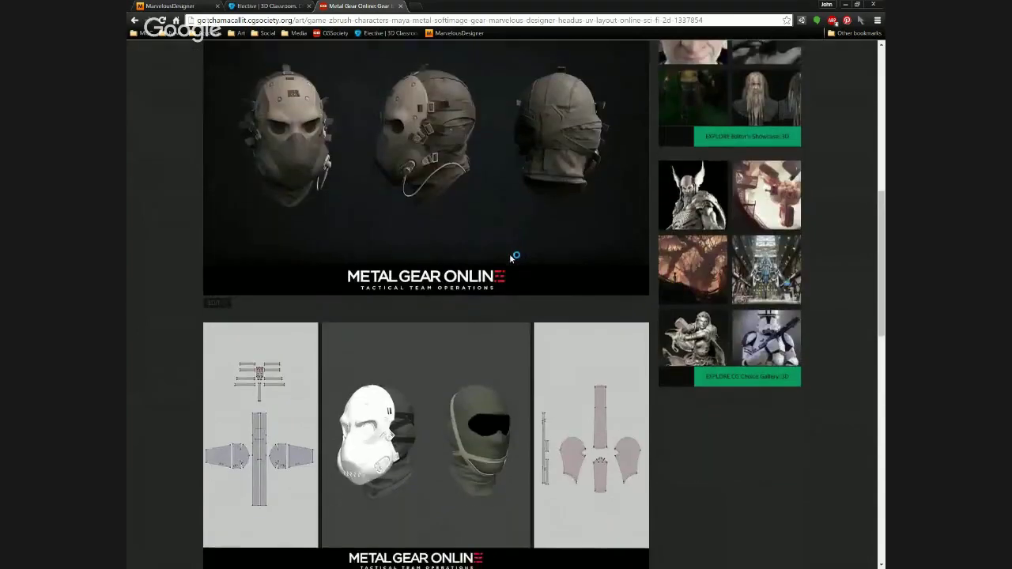
{"action": "scroll", "coordinate": [509, 257], "scroll_direction": "up", "scroll_amount": 4}
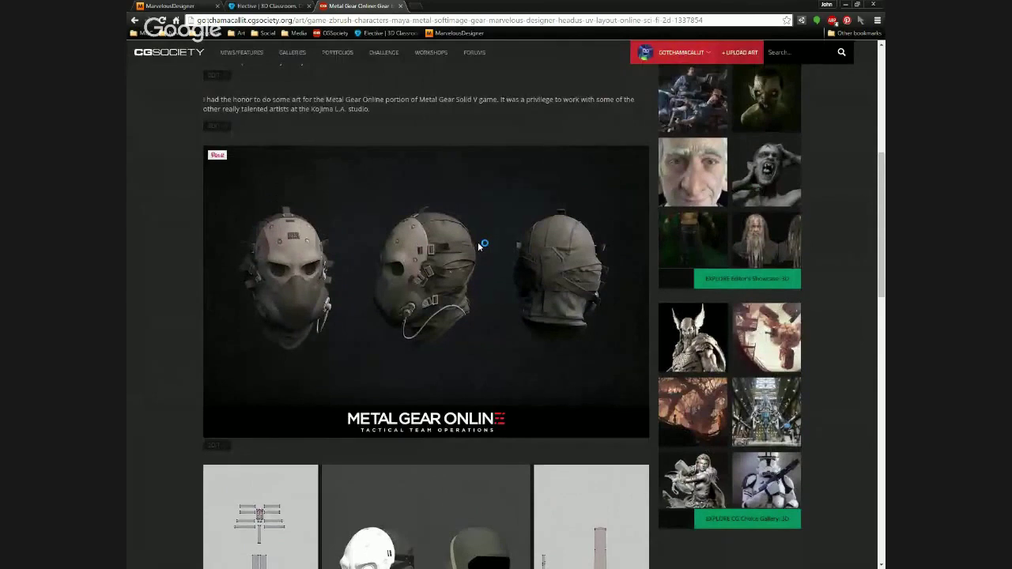
{"action": "scroll", "coordinate": [478, 247], "scroll_direction": "up", "scroll_amount": 5}
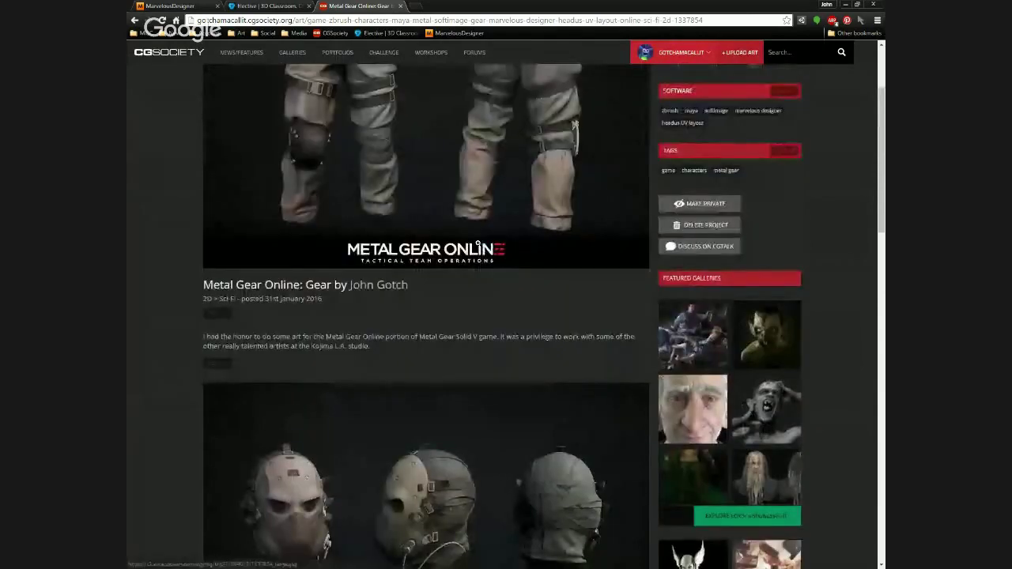
{"action": "scroll", "coordinate": [477, 243], "scroll_direction": "up", "scroll_amount": 2}
{"action": "scroll", "coordinate": [478, 243], "scroll_direction": "down", "scroll_amount": 2}
{"action": "scroll", "coordinate": [477, 244], "scroll_direction": "down", "scroll_amount": 6}
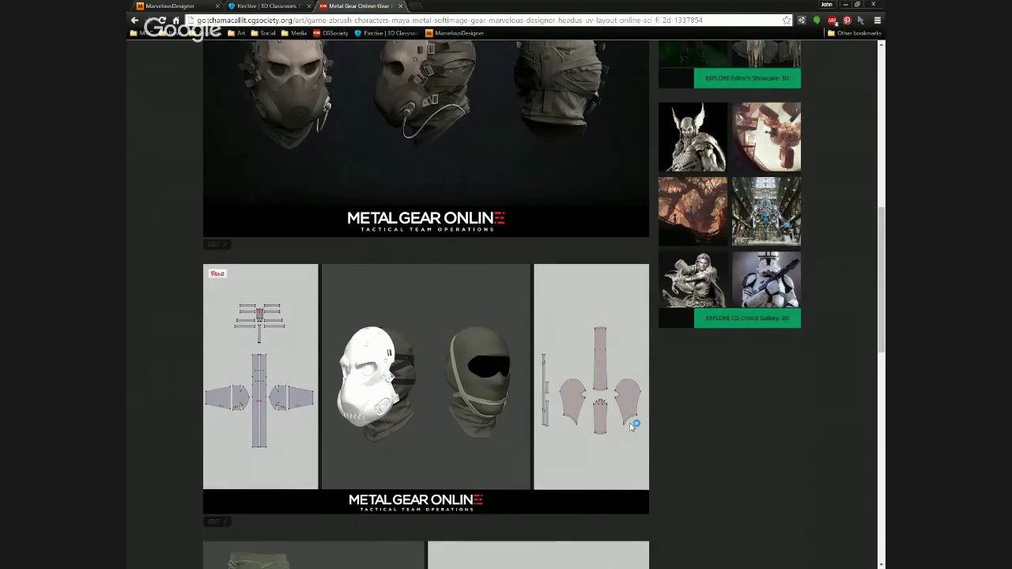
Switch back to Marvelous Designer and look up the physical property presets available for Default_Fabric, without choosing one.
{"action": "key", "text": "alt+Tab"}
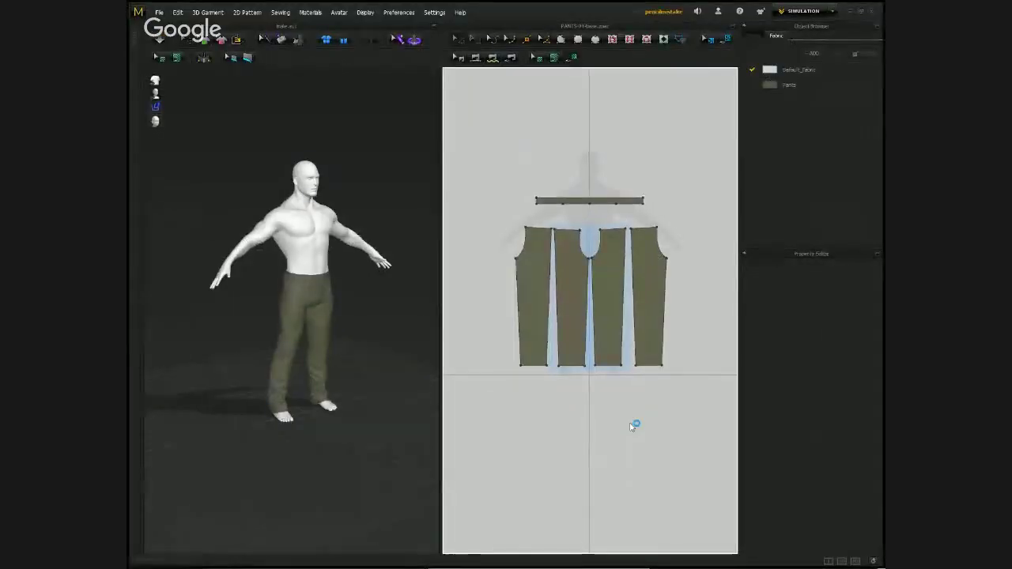
{"action": "left_click", "coordinate": [794, 69]}
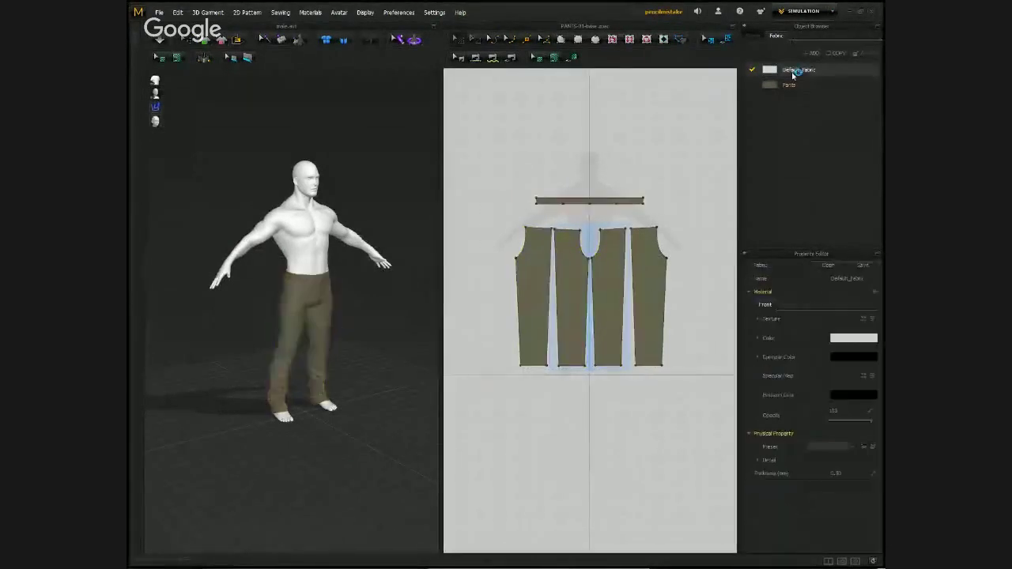
{"action": "left_click", "coordinate": [850, 448]}
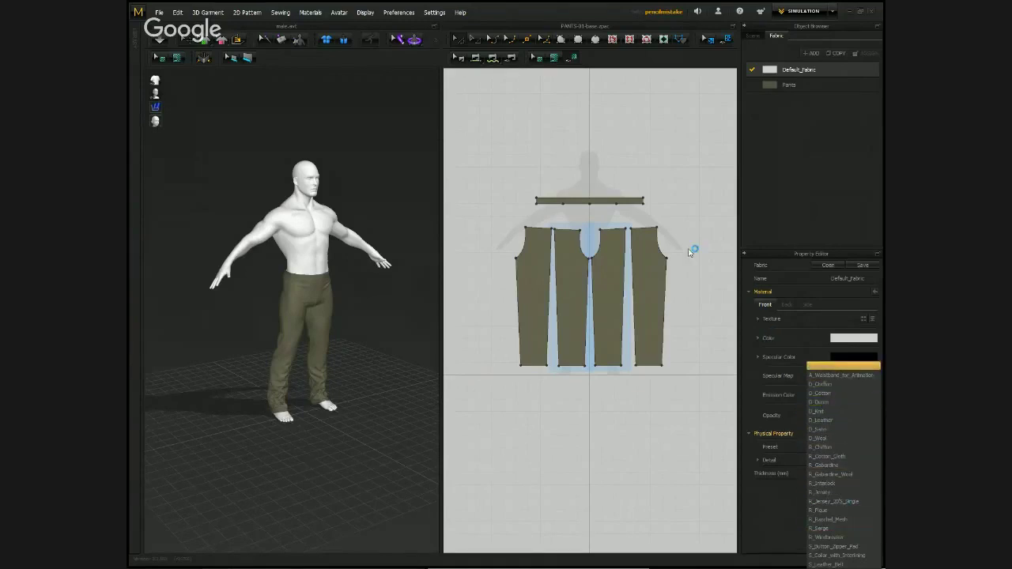
{"action": "left_click", "coordinate": [671, 204]}
Select all the pants patterns together to review their simulation properties, such as particle distance, and clear the selection.
{"action": "key", "text": "ctrl+a"}
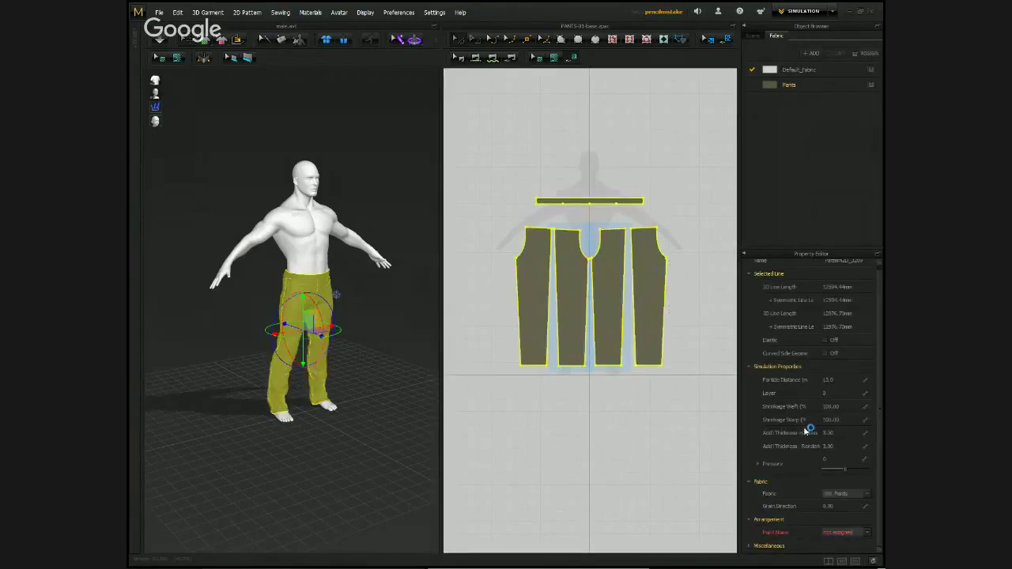
{"action": "scroll", "coordinate": [843, 498], "scroll_direction": "down", "scroll_amount": 1}
{"action": "left_click", "coordinate": [716, 220]}
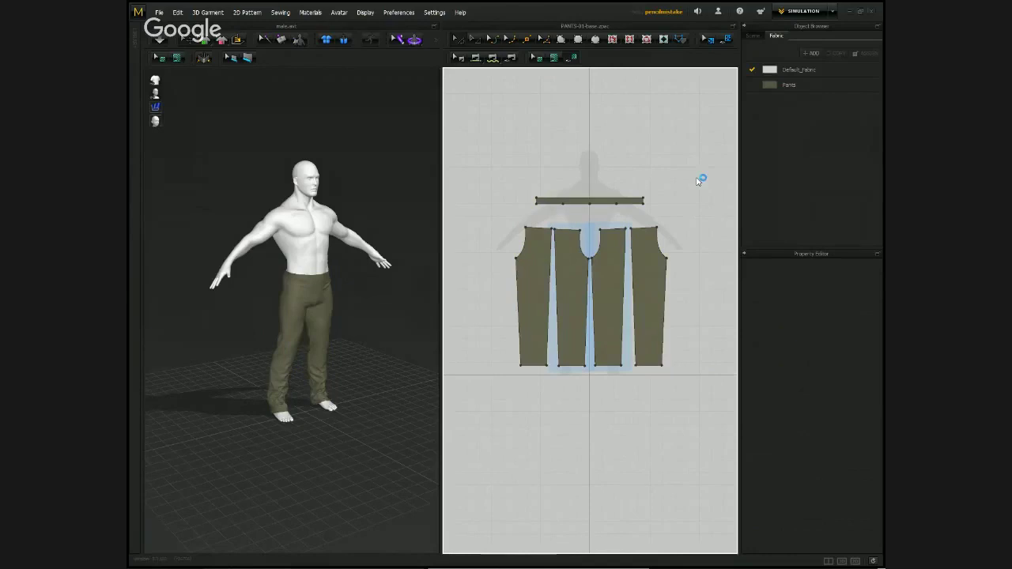
{"action": "left_click_drag", "start_coordinate": [696, 178], "coordinate": [510, 384]}
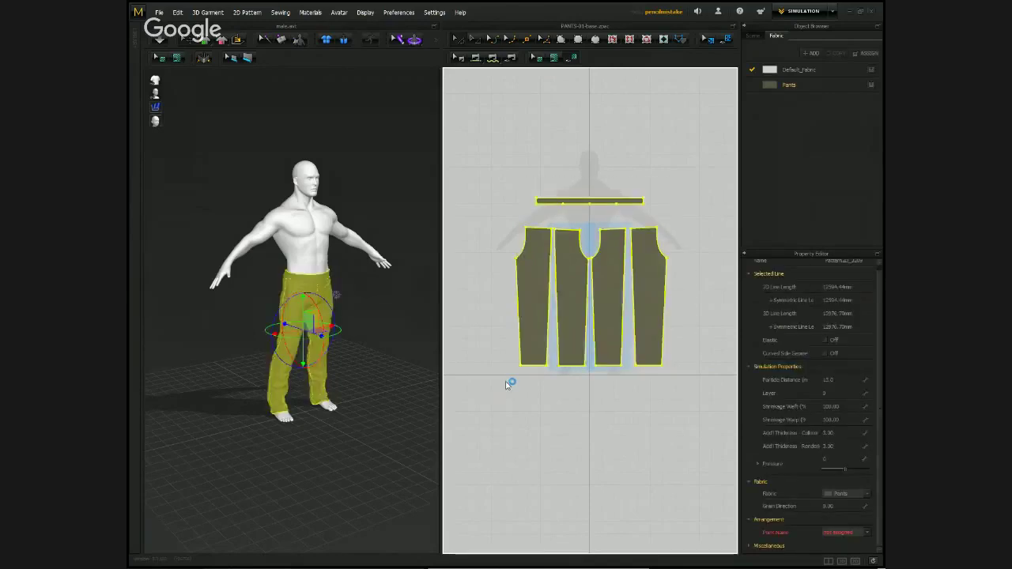
{"action": "left_click", "coordinate": [513, 396]}
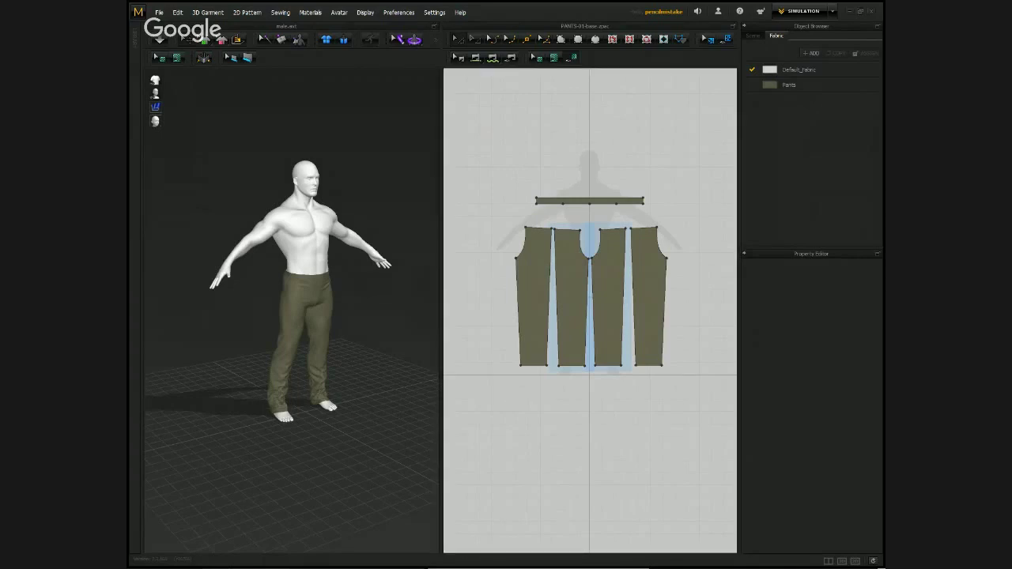
Switch to the web browser, return to the portfolio overview and open the project "Metal Gear Online: Base Infiltrator Outfit for male and female".
{"action": "key", "text": "alt+Tab"}
{"action": "key", "text": "alt+Left"}
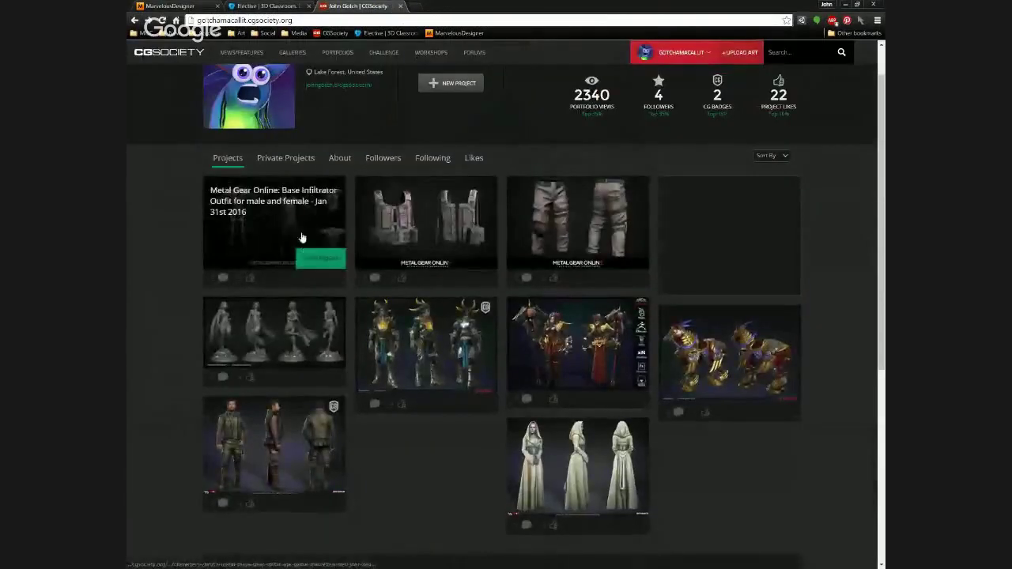
{"action": "left_click", "coordinate": [279, 215]}
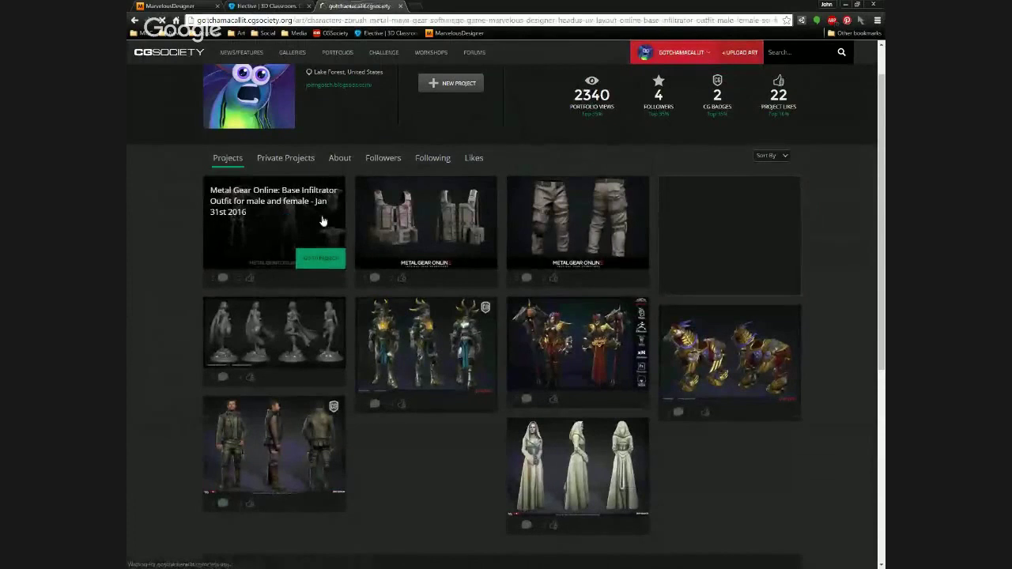
Examine the Base Infiltrator Outfit's finished renders, its male and female simulated garments and their 2D pattern layouts.
{"action": "scroll", "coordinate": [480, 203], "scroll_direction": "down", "scroll_amount": 3}
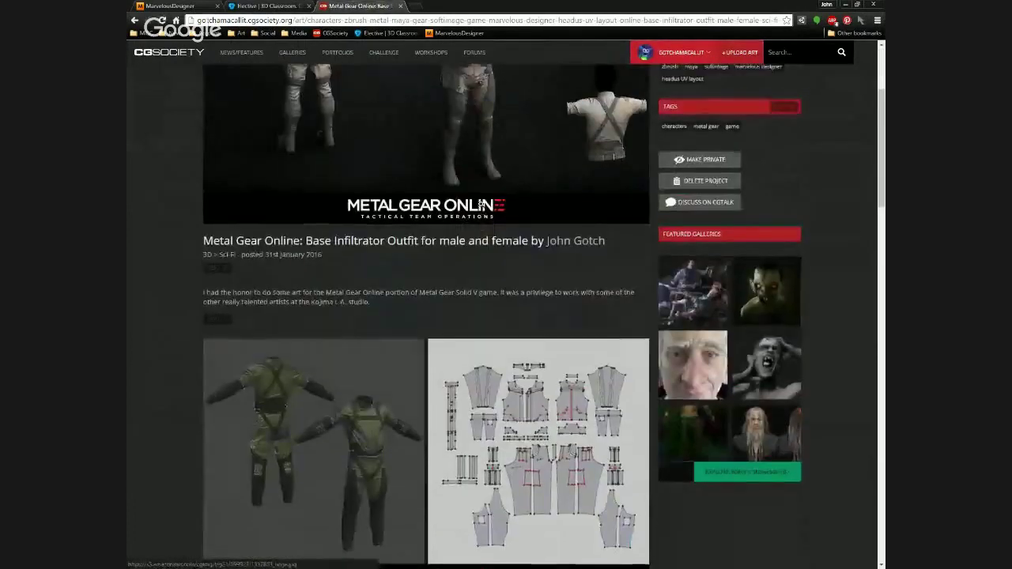
{"action": "scroll", "coordinate": [301, 408], "scroll_direction": "down", "scroll_amount": 3}
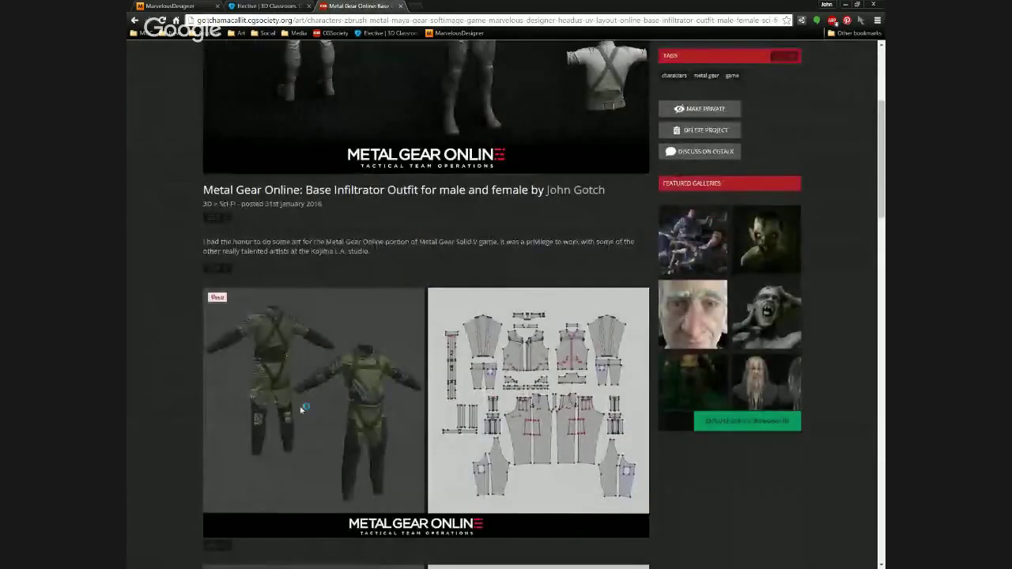
{"action": "scroll", "coordinate": [302, 409], "scroll_direction": "down", "scroll_amount": 1}
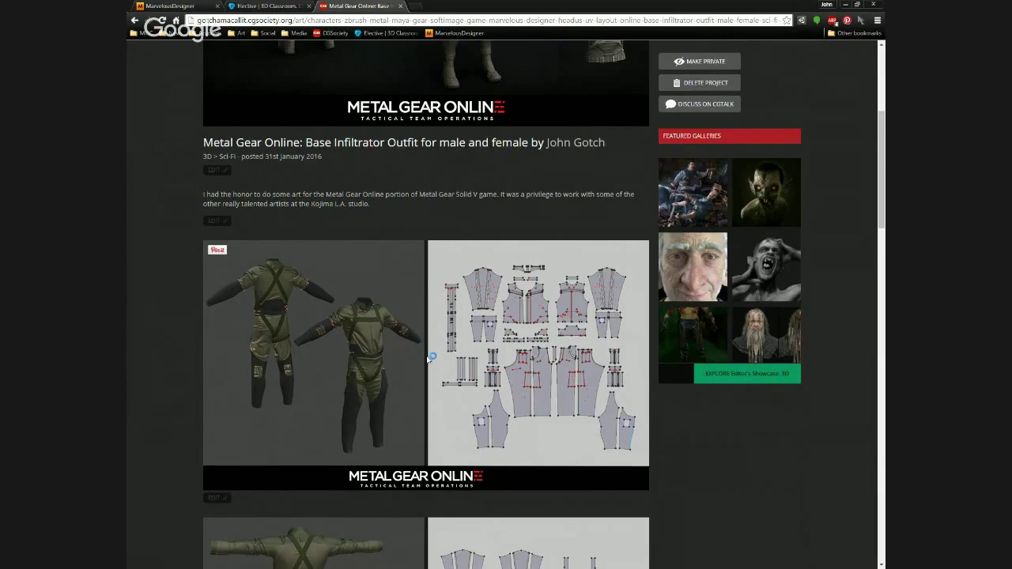
{"action": "scroll", "coordinate": [427, 359], "scroll_direction": "down", "scroll_amount": 1}
{"action": "scroll", "coordinate": [431, 358], "scroll_direction": "down", "scroll_amount": 2}
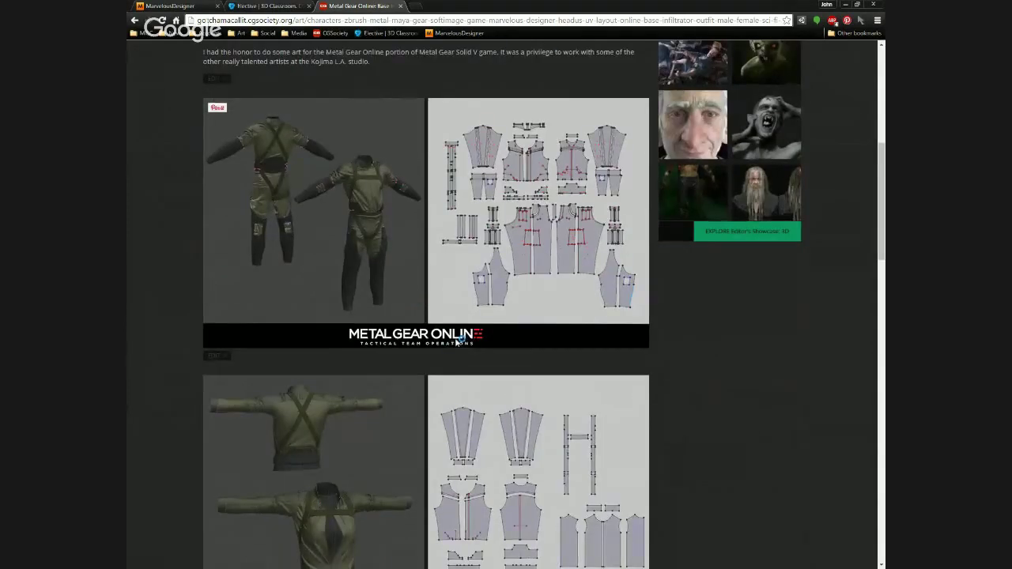
{"action": "scroll", "coordinate": [461, 330], "scroll_direction": "down", "scroll_amount": 1}
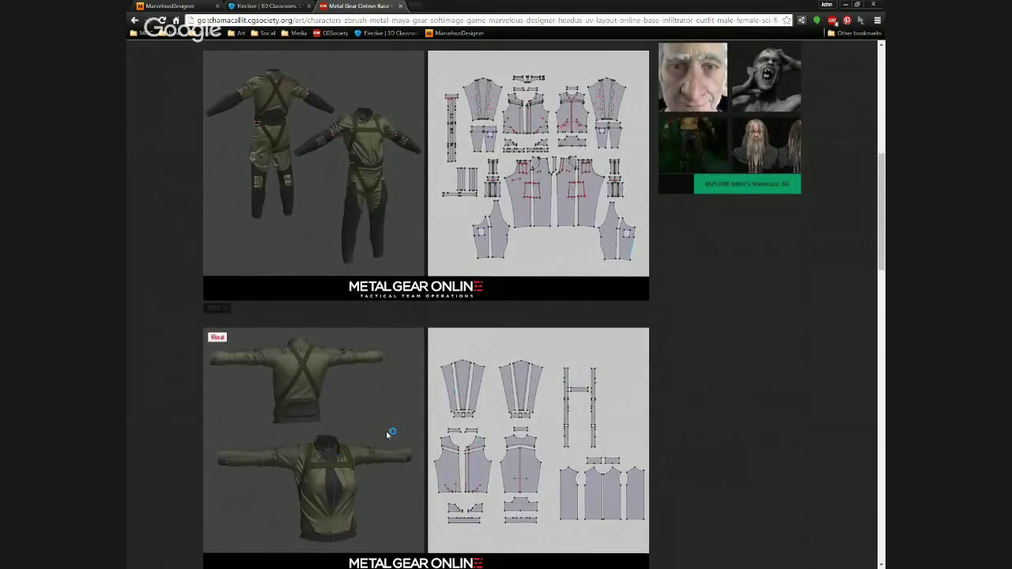
{"action": "scroll", "coordinate": [387, 431], "scroll_direction": "up", "scroll_amount": 4}
{"action": "scroll", "coordinate": [476, 309], "scroll_direction": "up", "scroll_amount": 1}
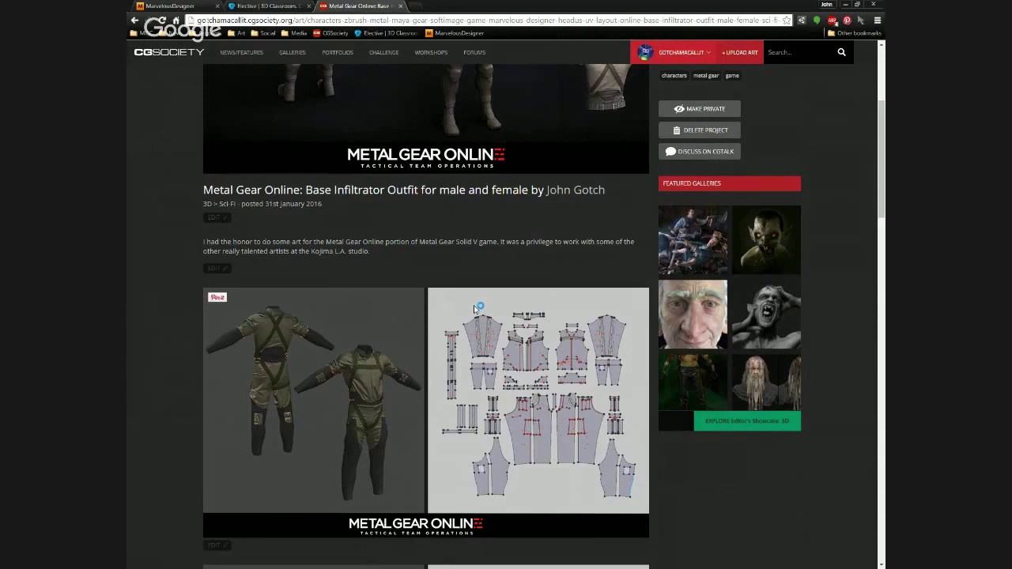
{"action": "scroll", "coordinate": [473, 305], "scroll_direction": "up", "scroll_amount": 3}
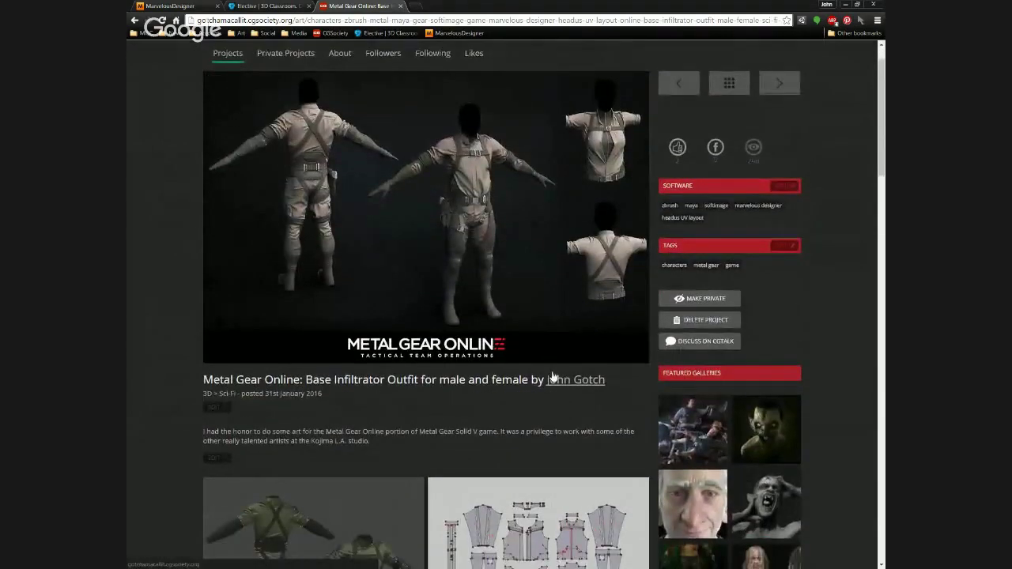
{"action": "scroll", "coordinate": [552, 377], "scroll_direction": "down", "scroll_amount": 2}
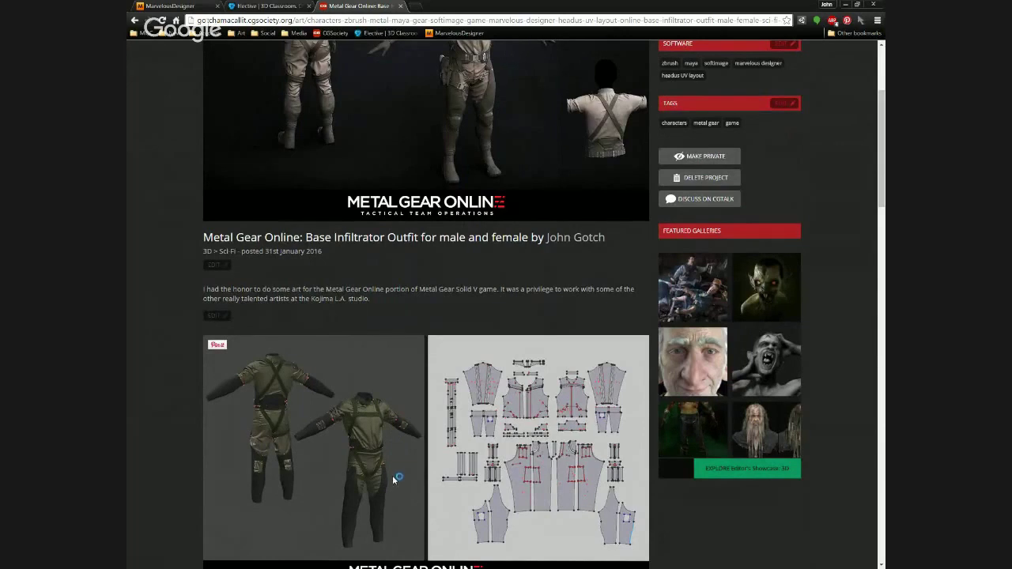
{"action": "scroll", "coordinate": [403, 436], "scroll_direction": "up", "scroll_amount": 3}
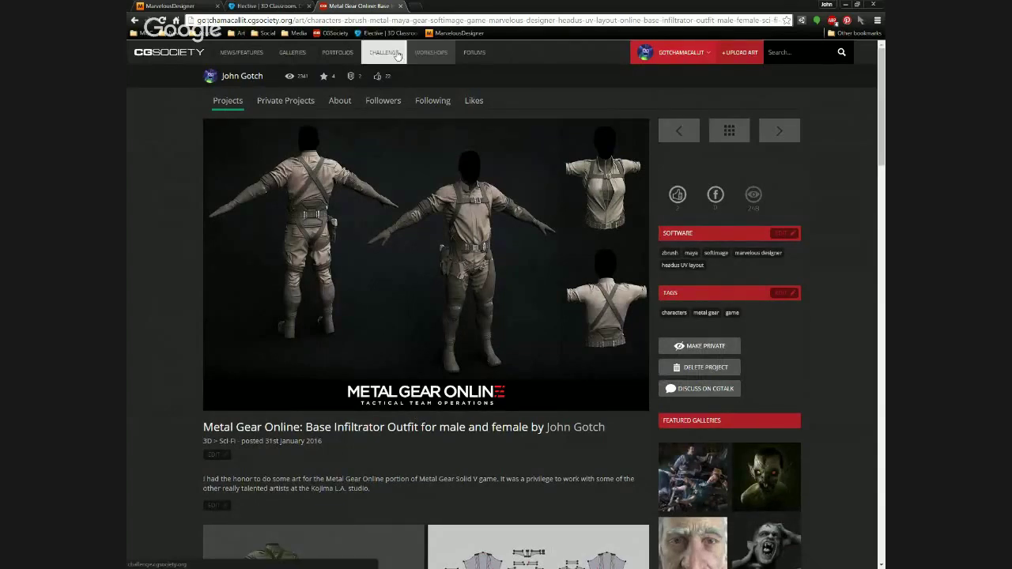
Check the Introduction to Marvelous Designer course page and return to the Metal Gear Online: Base Infiltrator Outfit project.
{"action": "left_click", "coordinate": [284, 6]}
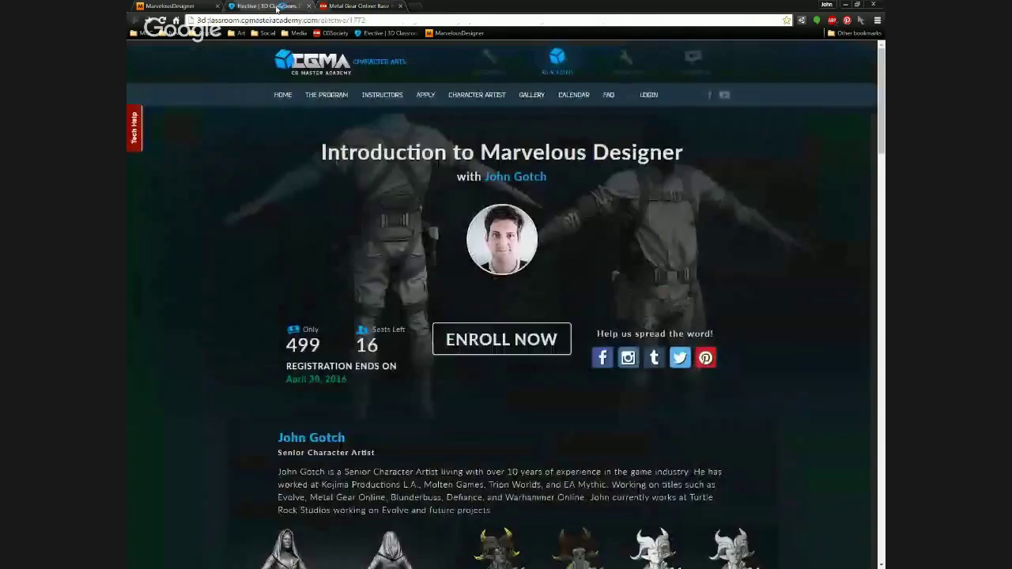
{"action": "left_click", "coordinate": [348, 6]}
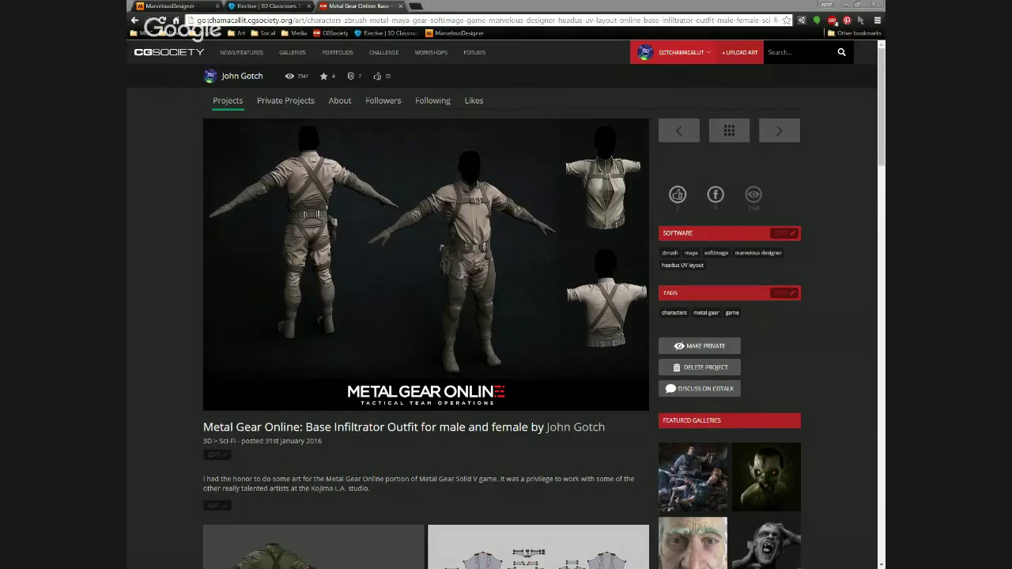
{"action": "left_click", "coordinate": [170, 400]}
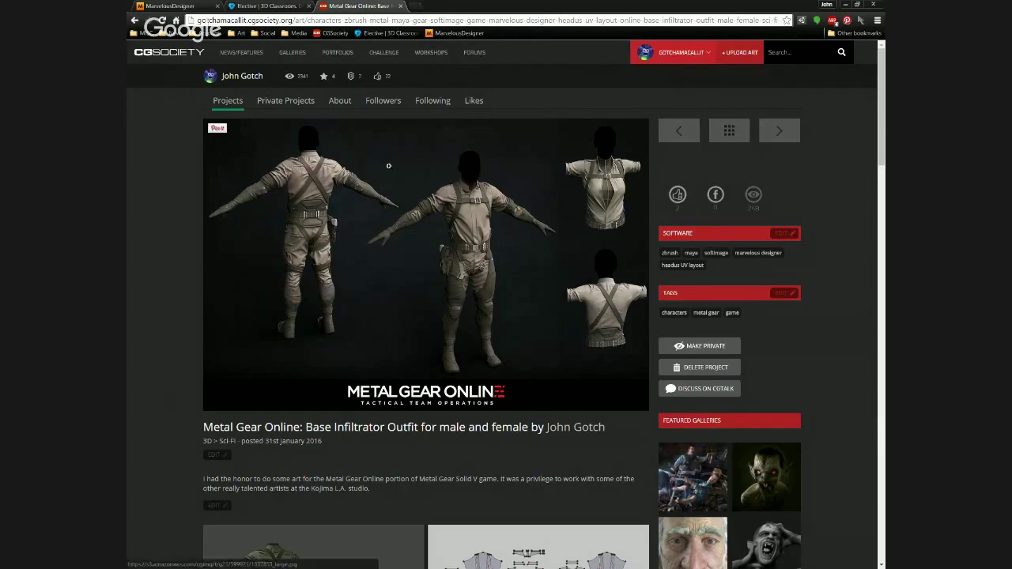
Close the Base Infiltrator Outfit project page and skim the Introduction to Marvelous Designer course page.
{"action": "left_click", "coordinate": [275, 6]}
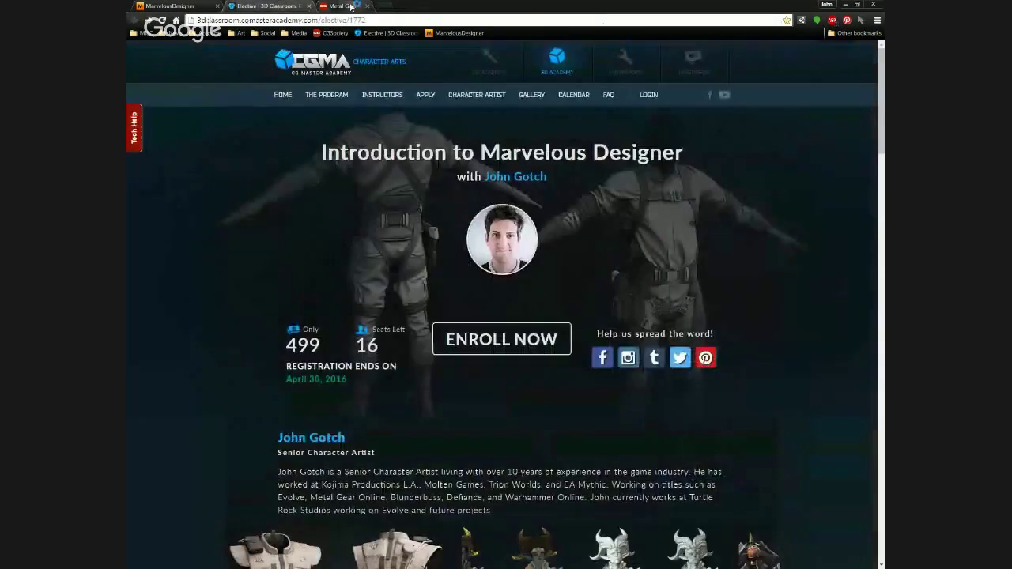
{"action": "middle_click", "coordinate": [325, 7]}
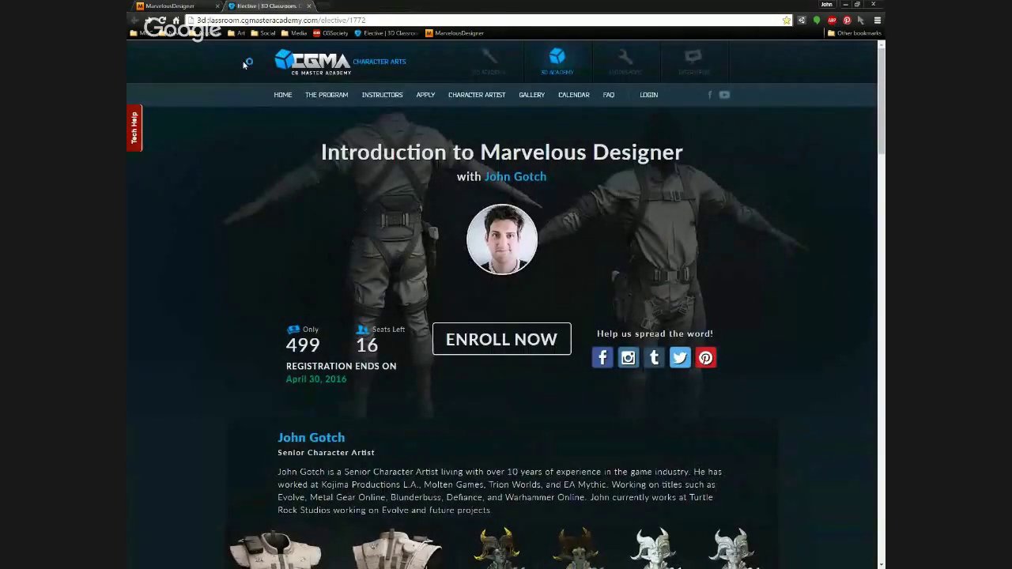
{"action": "scroll", "coordinate": [583, 255], "scroll_direction": "down", "scroll_amount": 3}
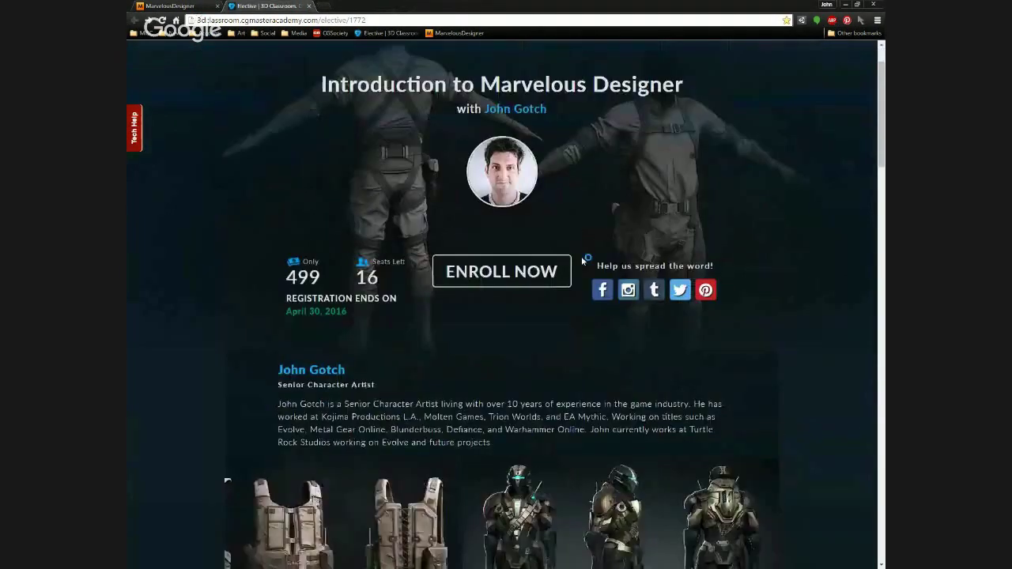
{"action": "scroll", "coordinate": [340, 153], "scroll_direction": "up", "scroll_amount": 2}
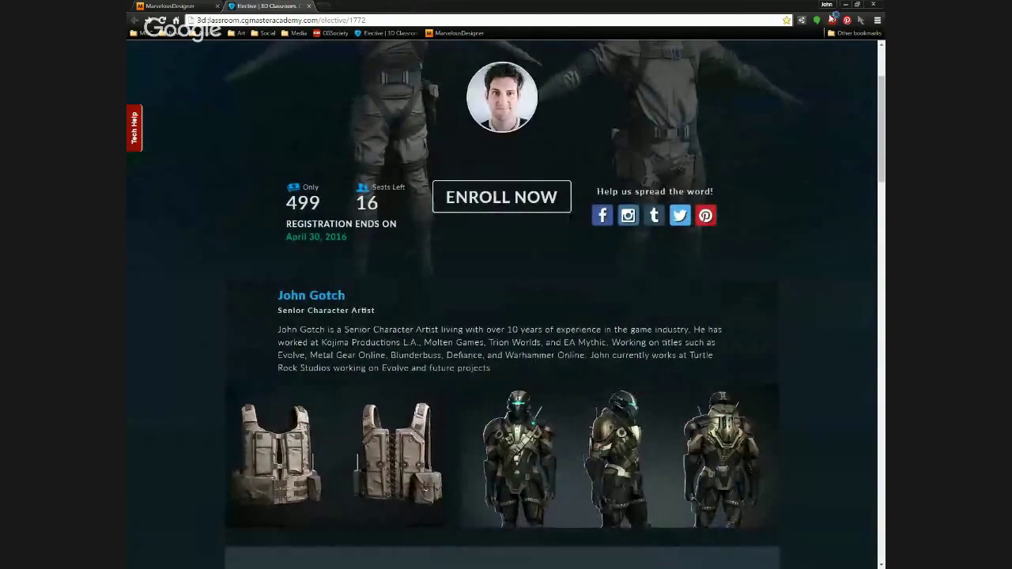
Close the web browser and exit Marvelous Designer with its pants project.
{"action": "left_click", "coordinate": [875, 8]}
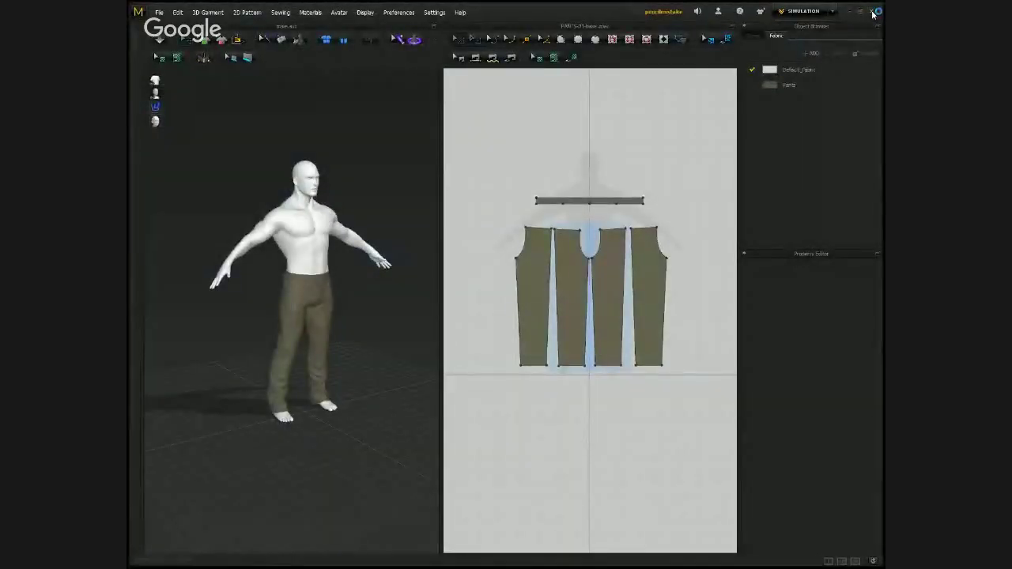
{"action": "left_click", "coordinate": [871, 11]}
{"action": "left_click", "coordinate": [528, 301]}
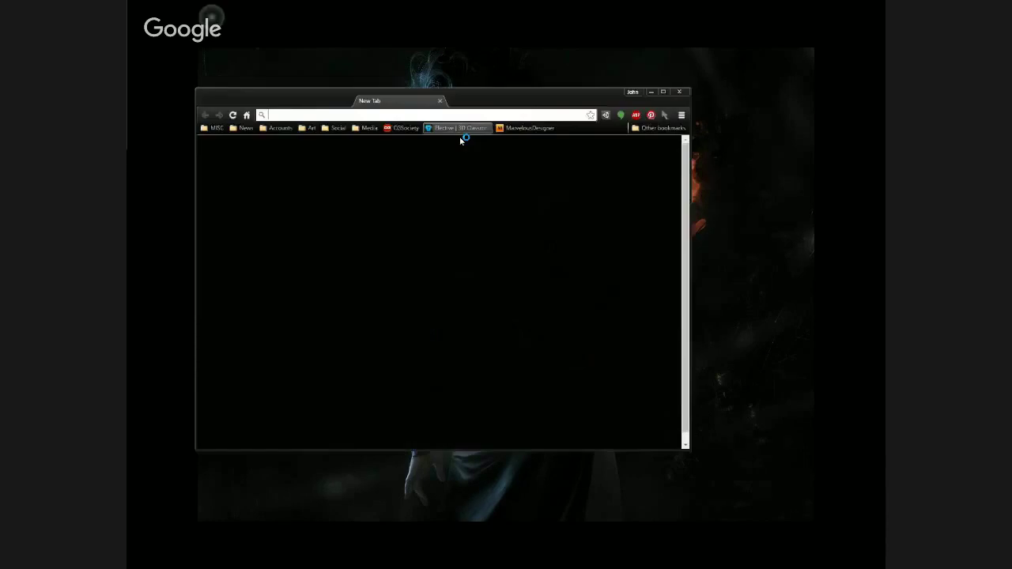
Maximize the new web browser window, open the bookmarked Marvelous Designer website and view its homepage banner slides.
{"action": "left_click_drag", "start_coordinate": [459, 136], "coordinate": [520, 158]}
{"action": "double_click", "coordinate": [467, 123]}
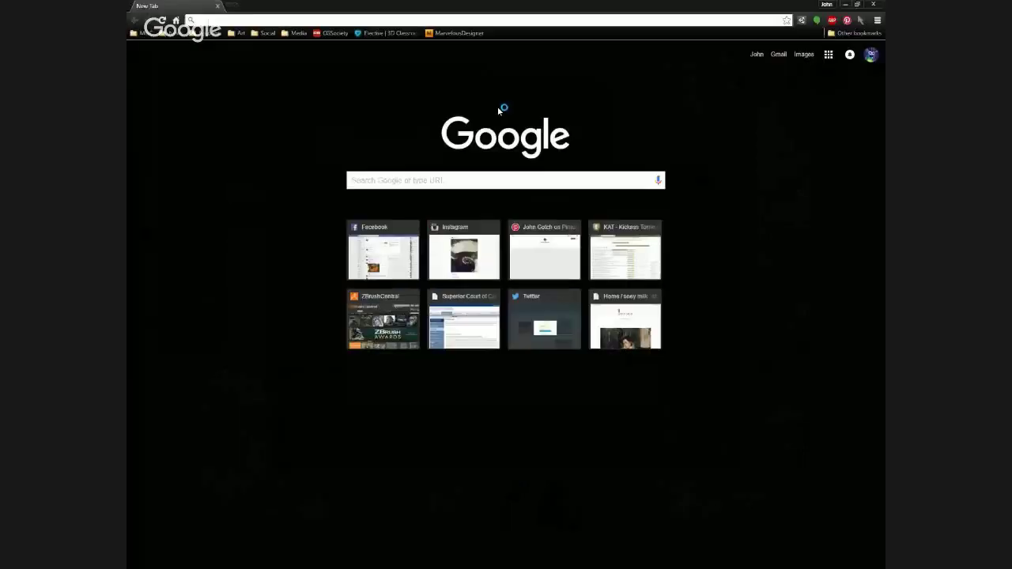
{"action": "left_click", "coordinate": [463, 35]}
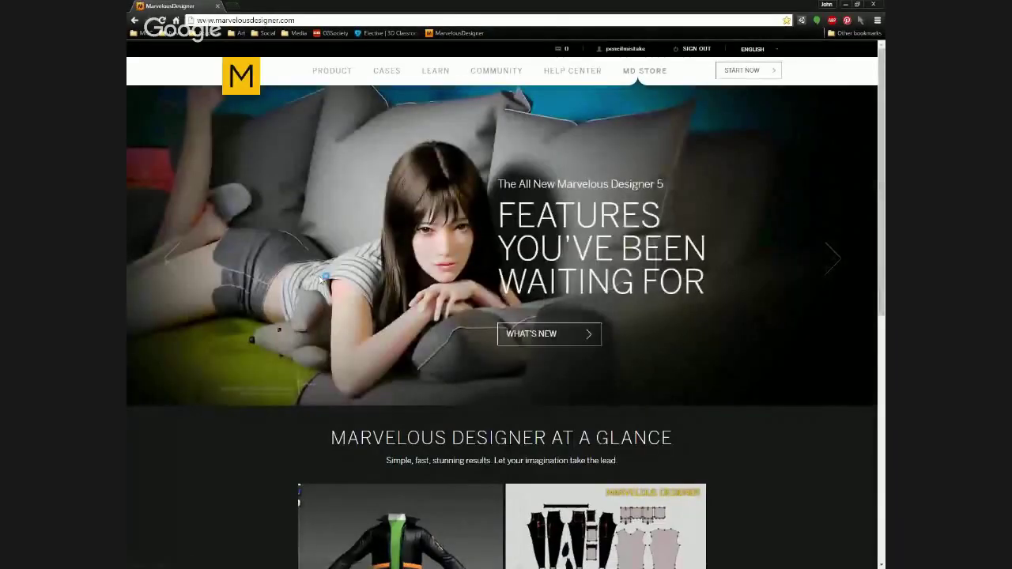
{"action": "left_click", "coordinate": [835, 256]}
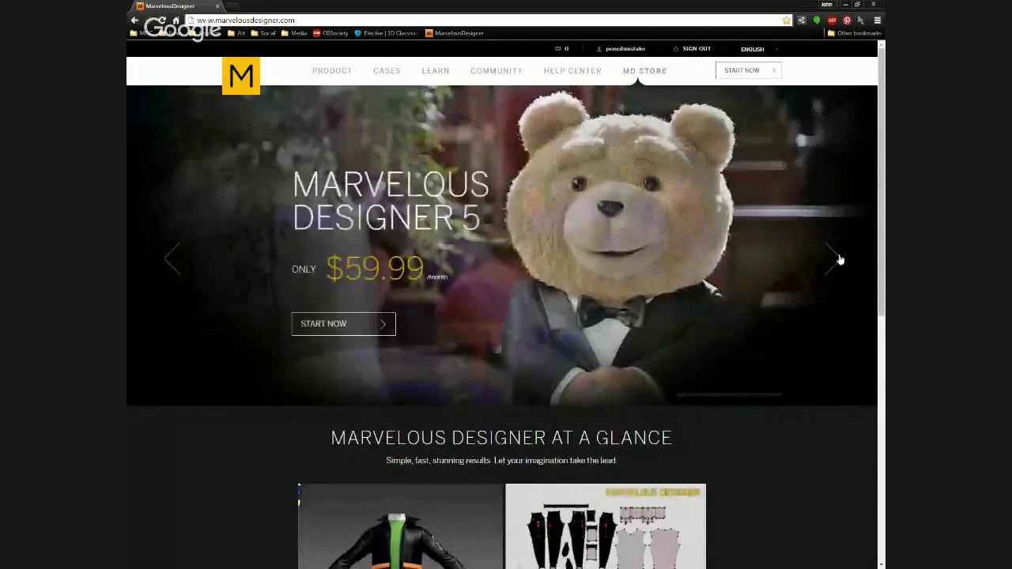
{"action": "left_click", "coordinate": [837, 258]}
{"action": "left_click", "coordinate": [837, 259]}
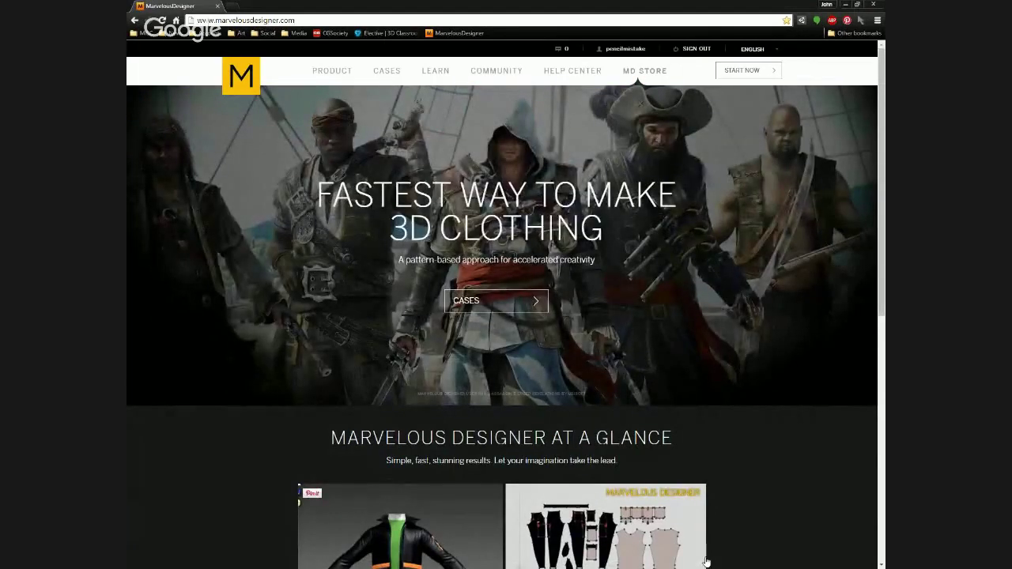
Open the bookmarked CGMA elective page and view the Introduction to Marvelous Designer course's enrolment and instructor information.
{"action": "left_click", "coordinate": [390, 33]}
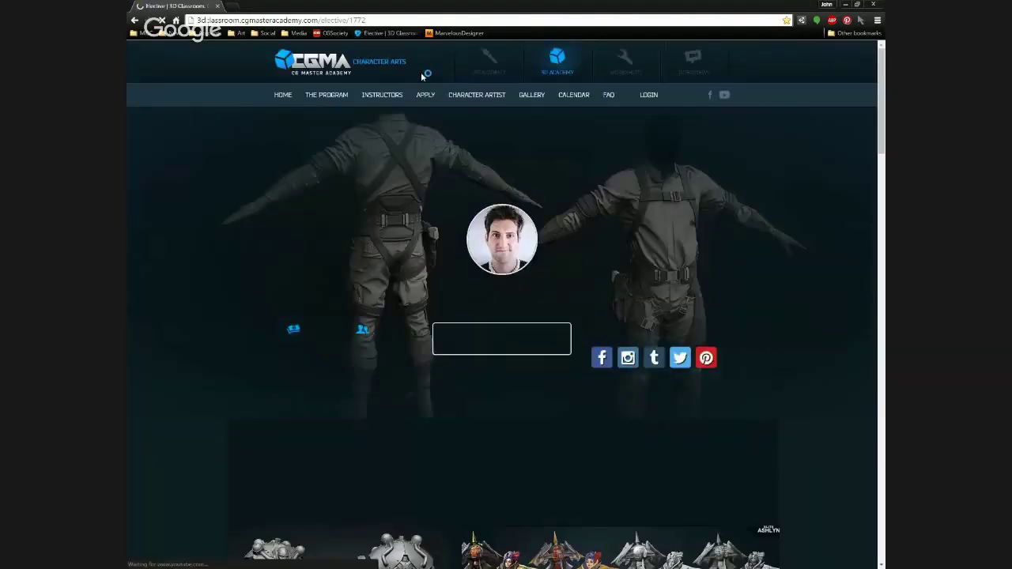
{"action": "scroll", "coordinate": [486, 176], "scroll_direction": "down", "scroll_amount": 2}
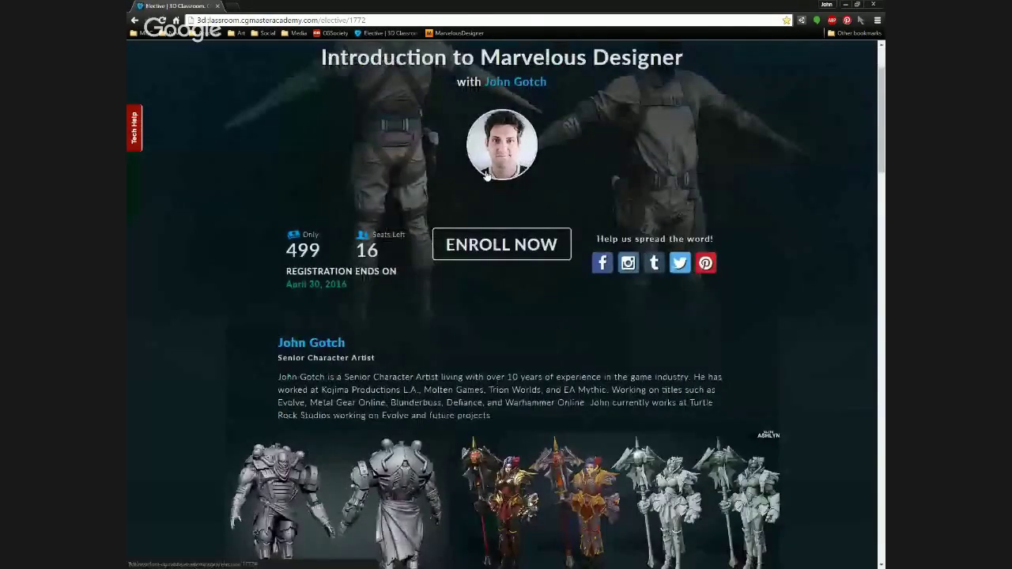
{"action": "scroll", "coordinate": [579, 286], "scroll_direction": "up", "scroll_amount": 1}
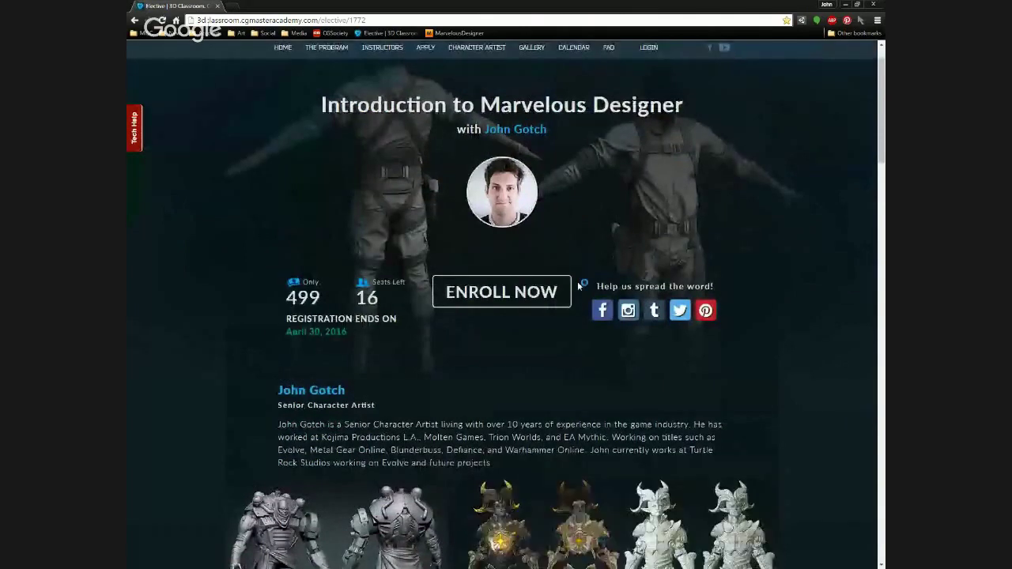